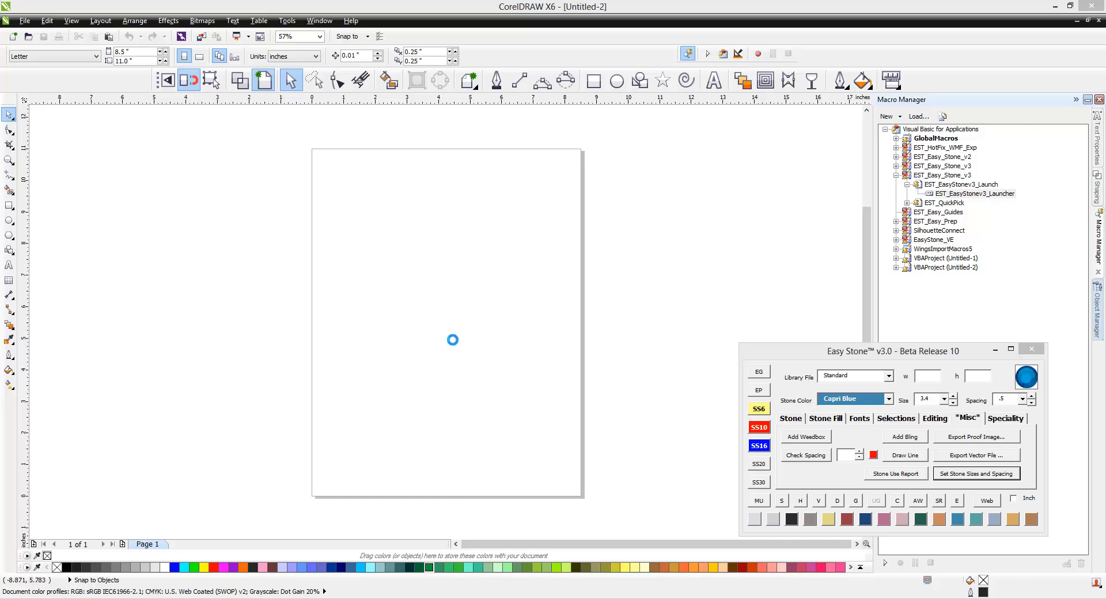
# Step: Reposition the Cake Pop Shop logo image on the page, with its centre at about X 4.185, Y 5.544 inches
pyautogui.scroll(2, 417, 345)
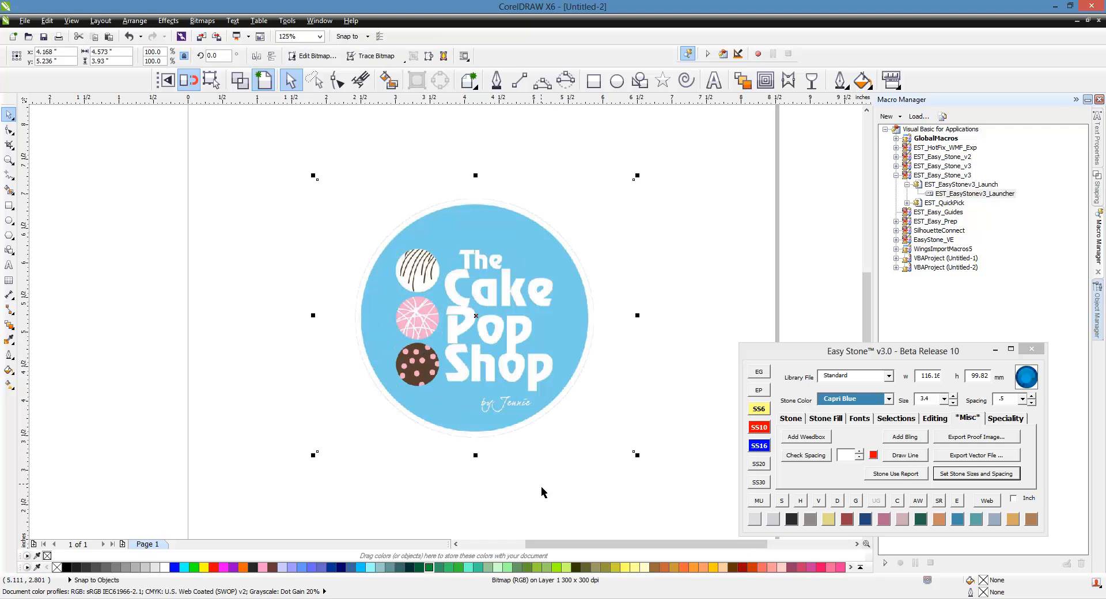
pyautogui.moveTo(540, 405)
pyautogui.mouseDown()
pyautogui.moveTo(523, 392)
pyautogui.moveTo(530, 398)
pyautogui.mouseUp()
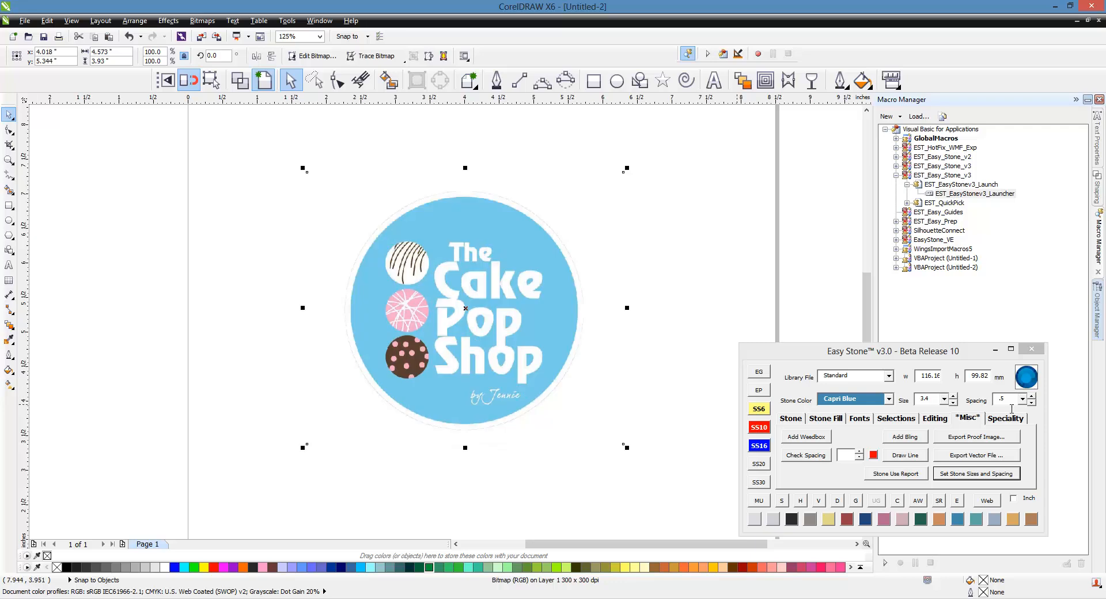
pyautogui.moveTo(417, 320); pyautogui.dragTo(414, 334)
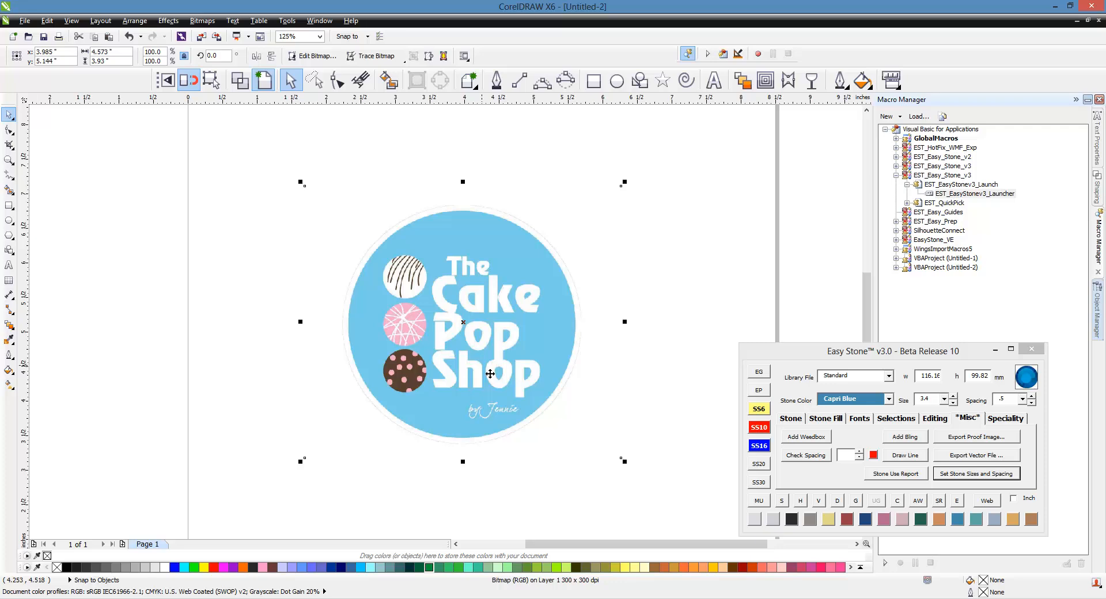
pyautogui.moveTo(490, 374); pyautogui.dragTo(492, 363)
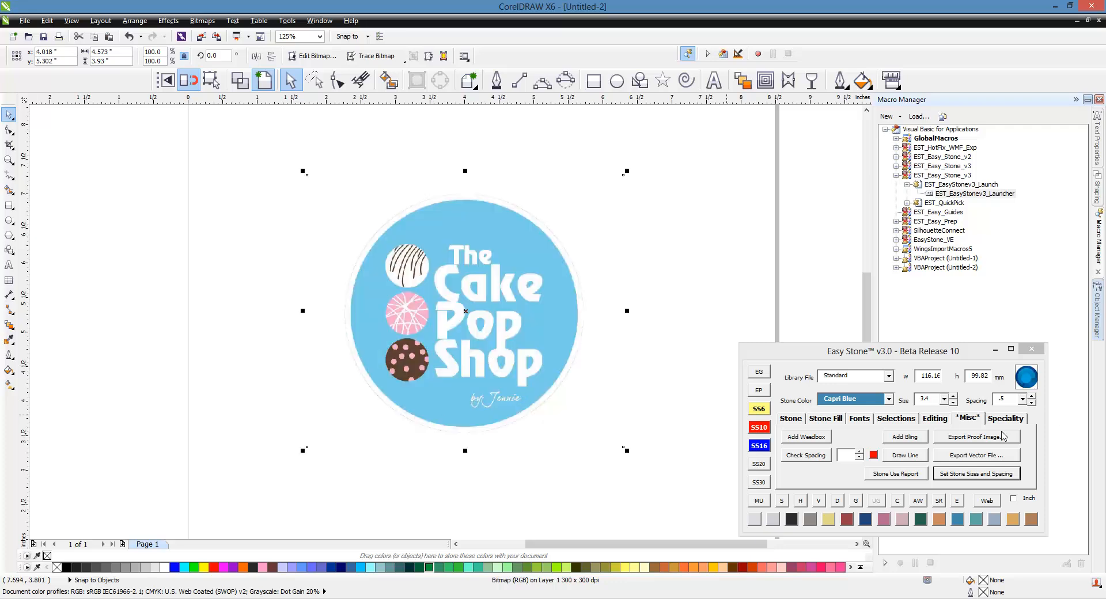
pyautogui.moveTo(508, 373); pyautogui.dragTo(519, 356)
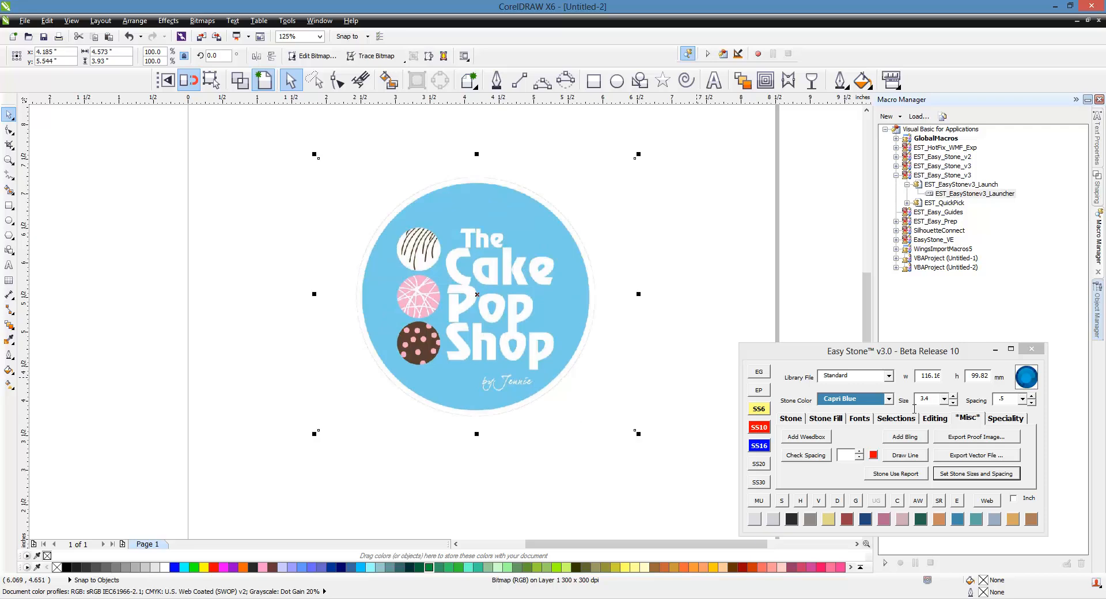
# Step: Scale the logo with Set Size, measuring across its circle and setting that width to 9.5 inches, and lock the image
pyautogui.click(1002, 417)
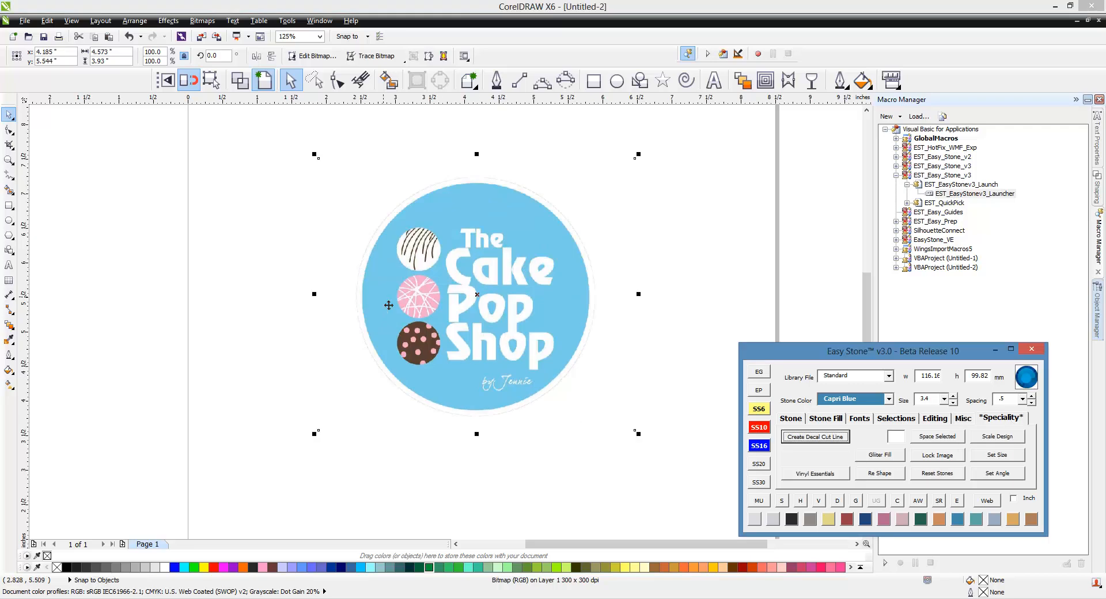
pyautogui.click(1003, 457)
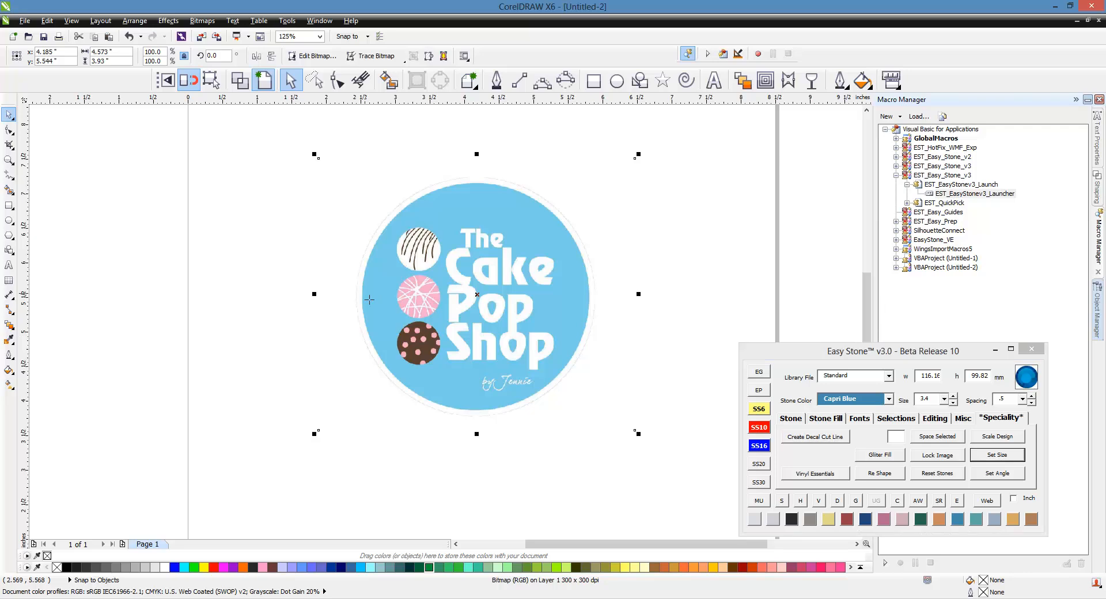
pyautogui.moveTo(358, 297); pyautogui.dragTo(590, 297)
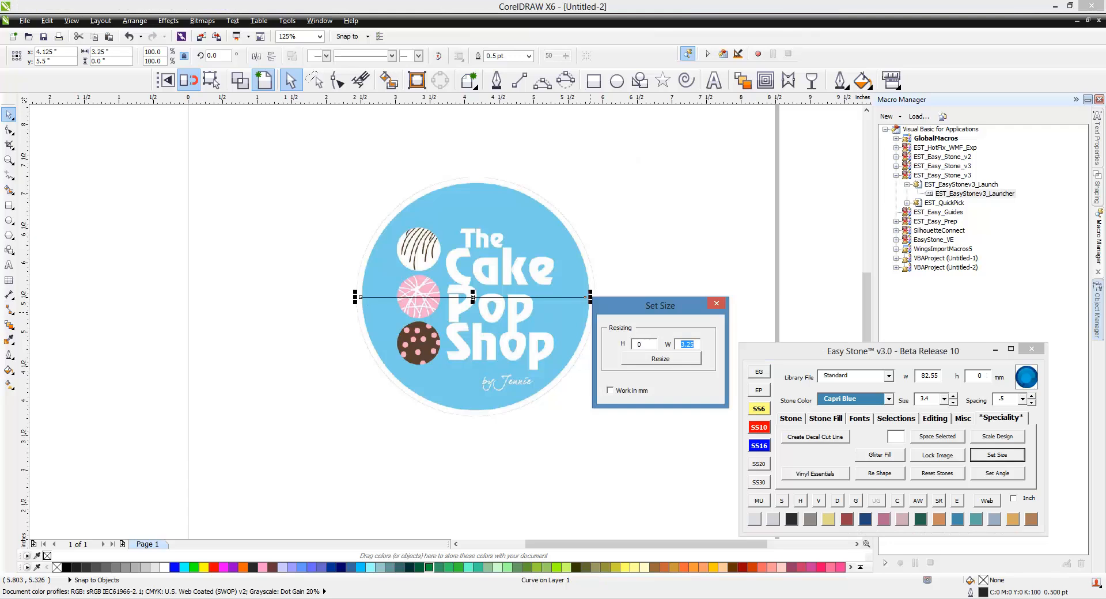
pyautogui.click(657, 361)
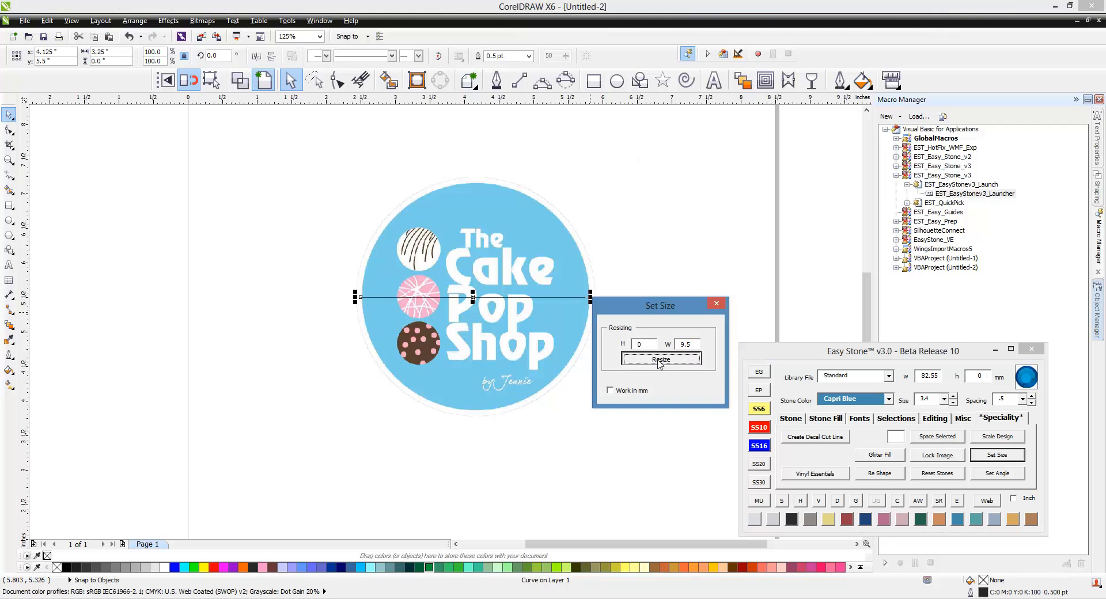
pyautogui.click(942, 457)
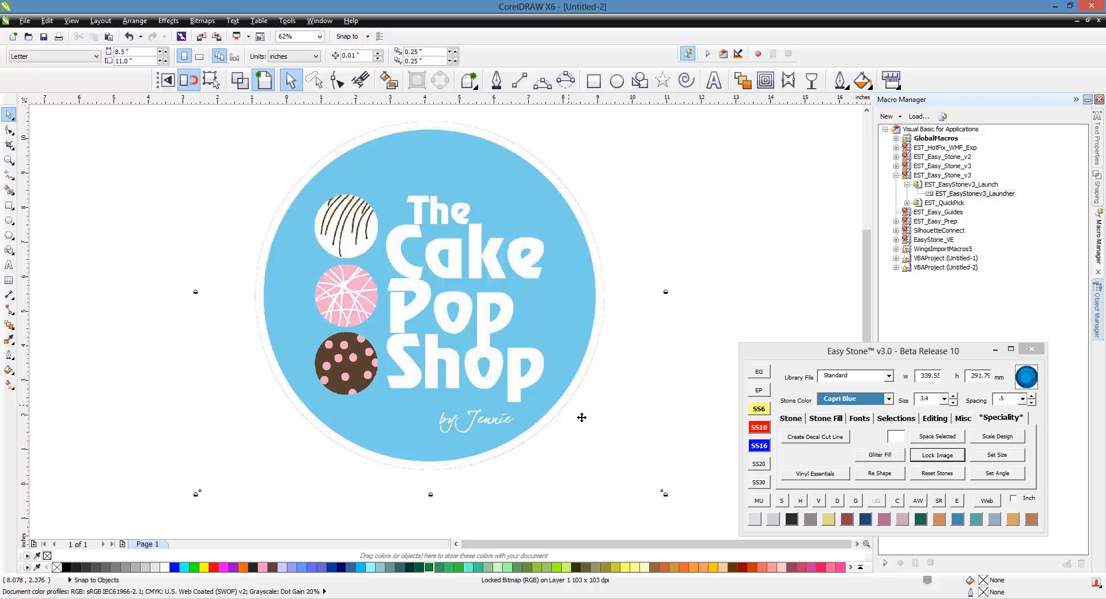
pyautogui.click(517, 479)
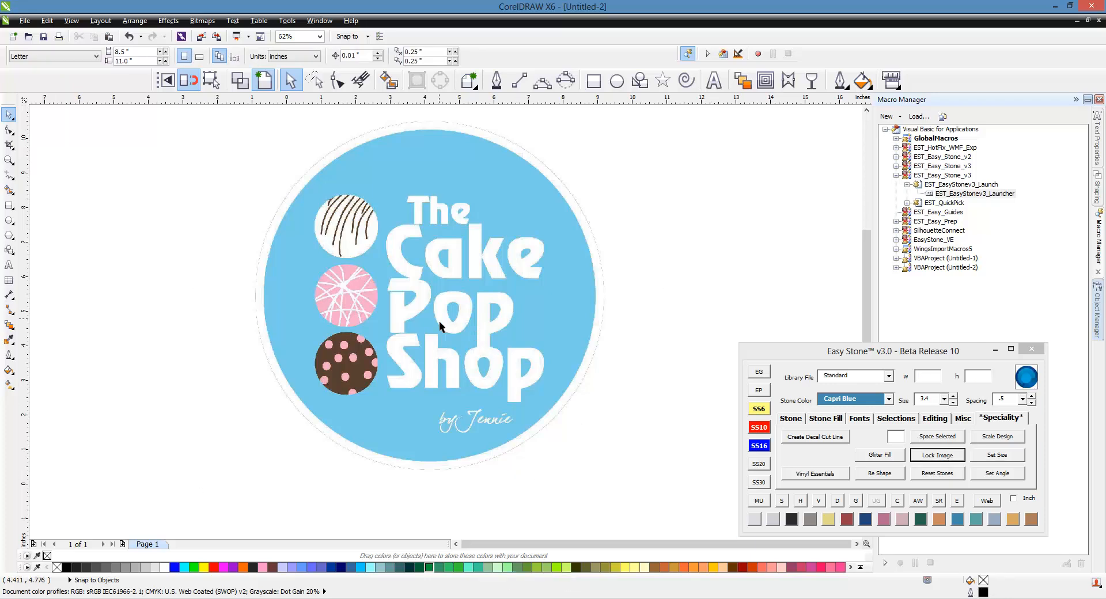
# Step: Drop one Hot Pink SS10 (3.4 mm) stone on the lower part of the "o" in "Pop"
pyautogui.scroll(2, 439, 327)
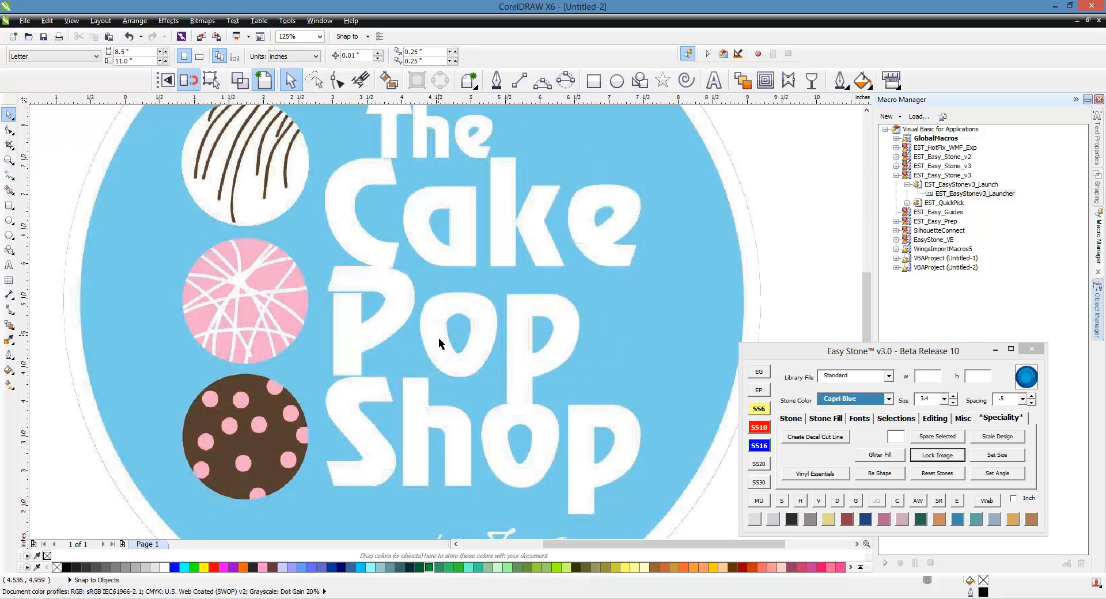
pyautogui.click(759, 428)
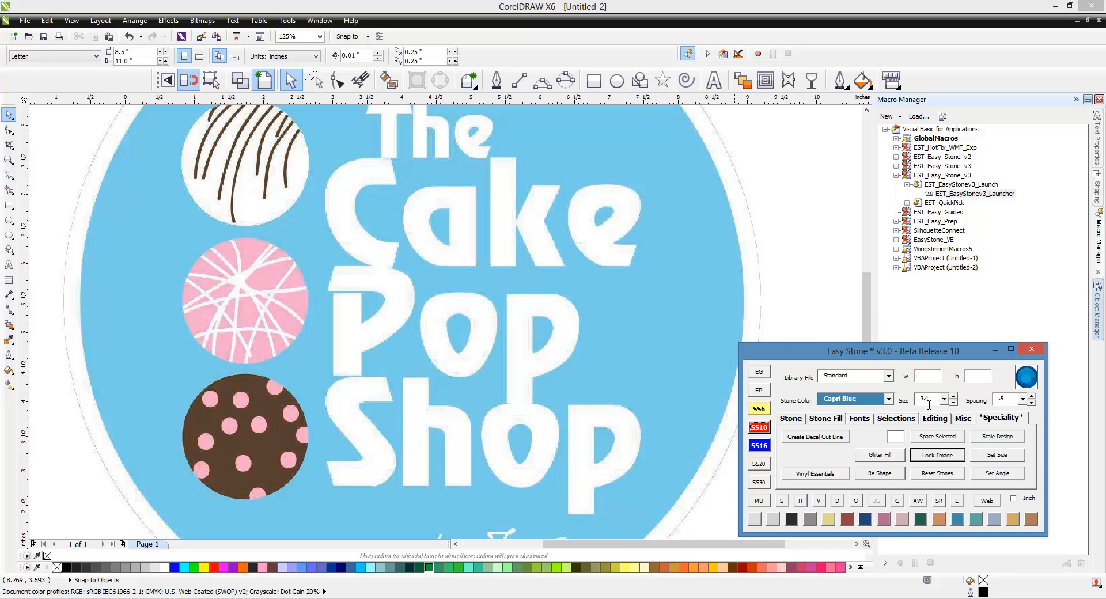
pyautogui.click(883, 519)
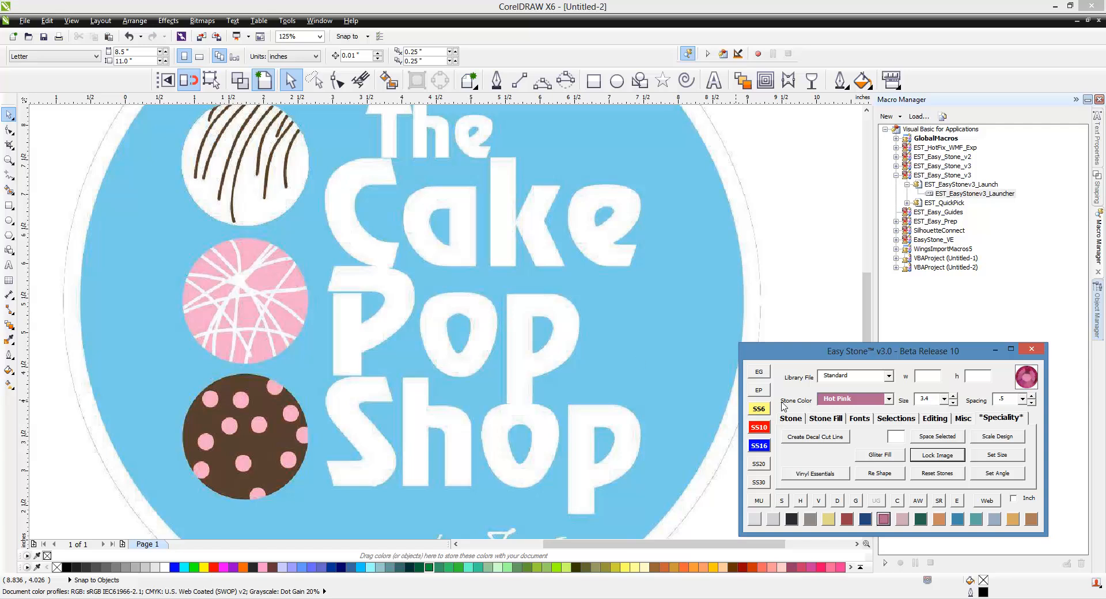
pyautogui.click(787, 419)
pyautogui.click(916, 437)
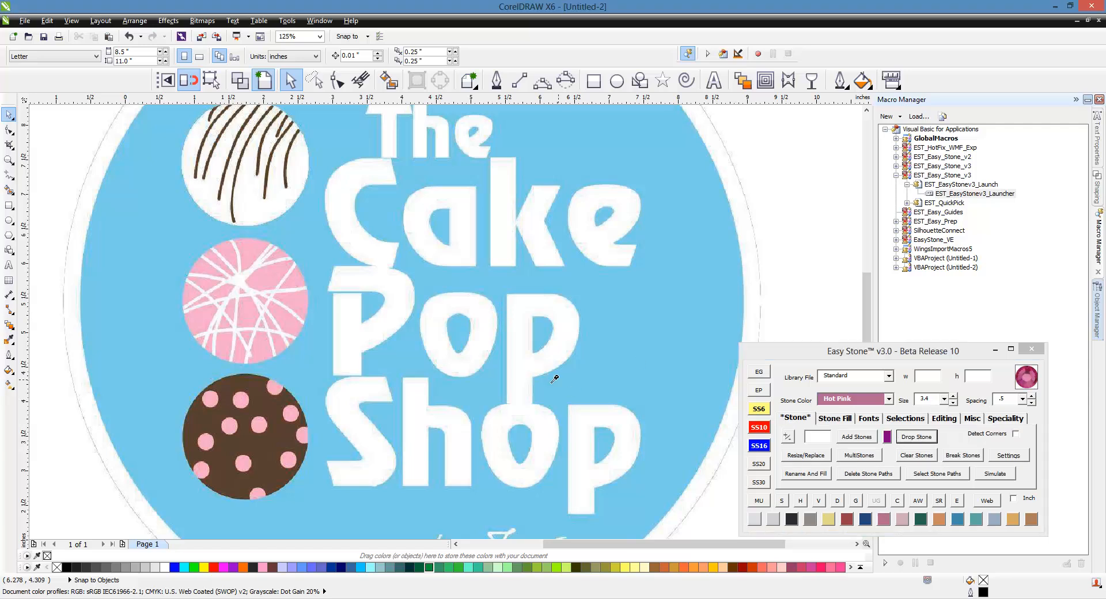
pyautogui.click(461, 358)
pyautogui.press('Escape')
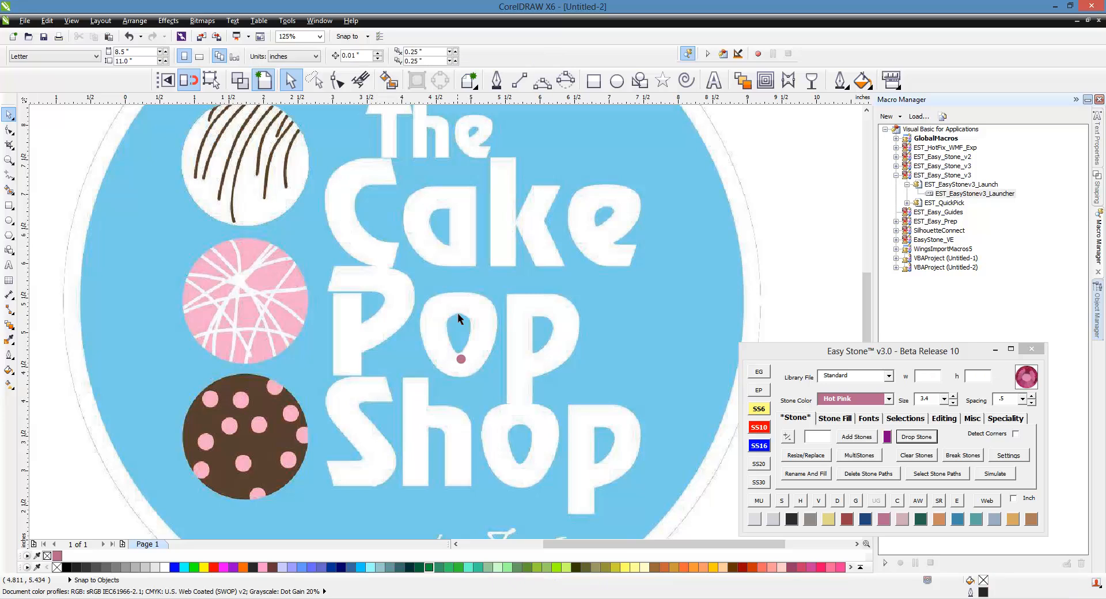
# Step: Place the stone at the bottom centre edge of the "o" in "Pop", with a copy vertically above it at the top edge
pyautogui.scroll(2, 462, 327)
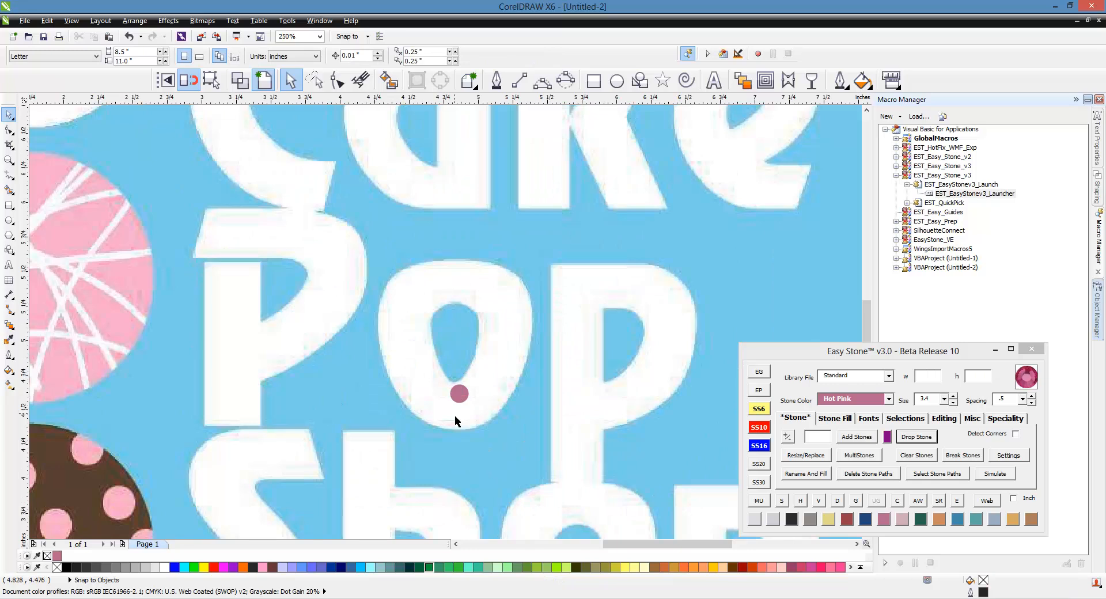
pyautogui.scroll(2, 455, 416)
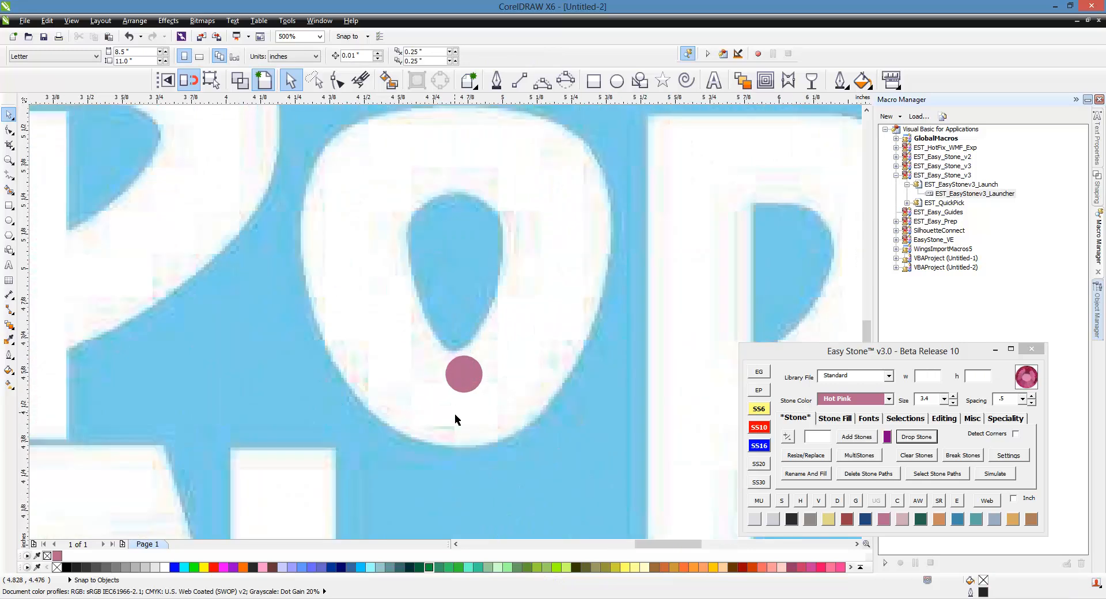
pyautogui.moveTo(465, 391); pyautogui.dragTo(489, 288)
pyautogui.scroll(-1, 487, 446)
pyautogui.scroll(2, 389, 340)
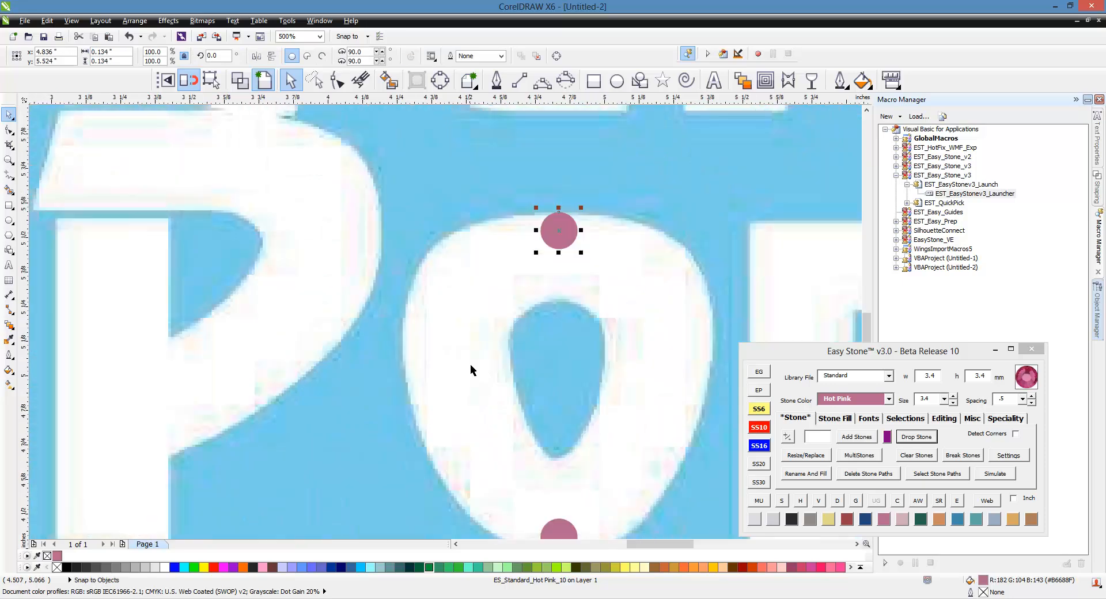
pyautogui.scroll(-1, 522, 350)
pyautogui.scroll(1, 525, 435)
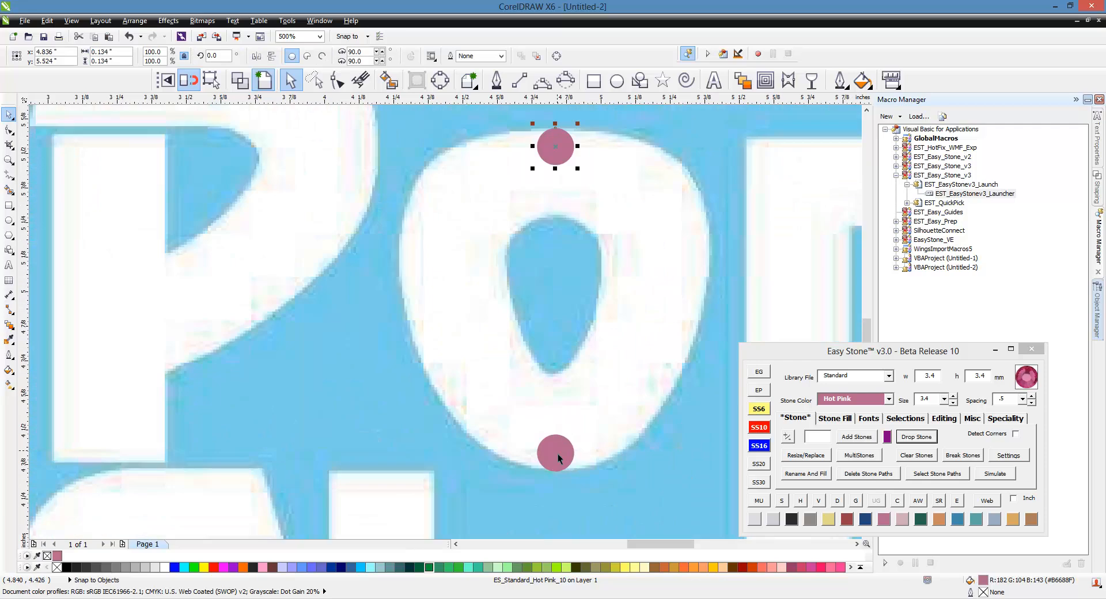
# Step: Place six copies of the stone along the left outer edge of the "o", between the bottom and top stones
pyautogui.moveTo(557, 454)
pyautogui.mouseDown()
pyautogui.moveTo(508, 420)
pyautogui.moveTo(508, 442)
pyautogui.moveTo(457, 390)
pyautogui.moveTo(427, 319)
pyautogui.moveTo(420, 247)
pyautogui.moveTo(437, 186)
pyautogui.mouseUp()
pyautogui.press('space')
pyautogui.press('space')
pyautogui.press('space')
pyautogui.press('space')
pyautogui.press('space')
pyautogui.moveTo(437, 186)
pyautogui.mouseDown()
pyautogui.moveTo(476, 153)
pyautogui.moveTo(490, 156)
pyautogui.mouseUp()
pyautogui.click(508, 214)
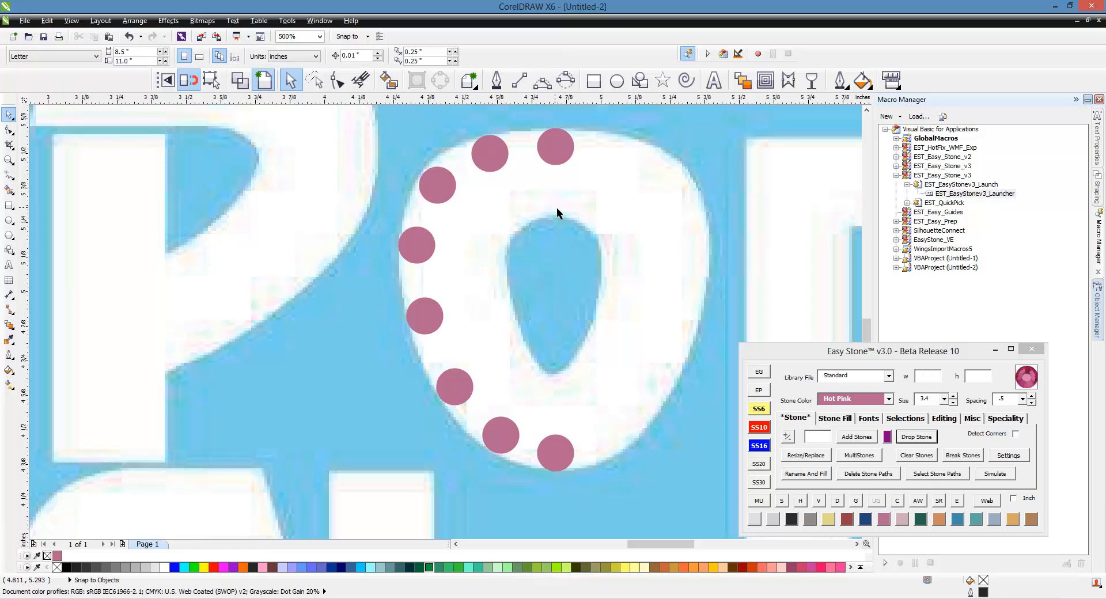
# Step: Select the eight stones on the left half of the "o" and distribute them evenly along a stone path
pyautogui.scroll(-1, 565, 226)
pyautogui.moveTo(554, 243); pyautogui.dragTo(423, 391)
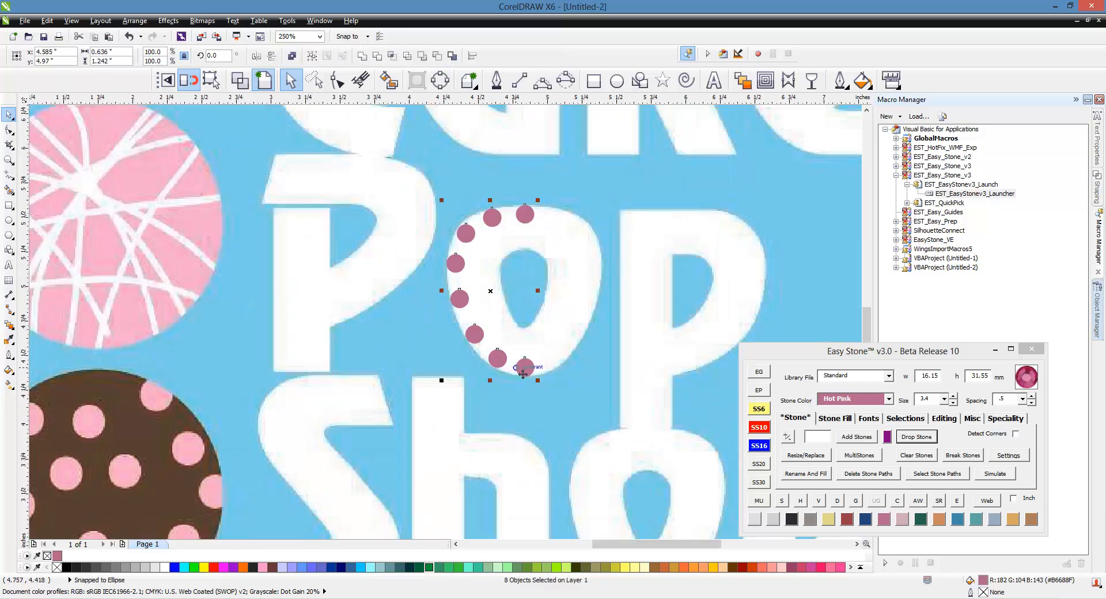
pyautogui.click(838, 501)
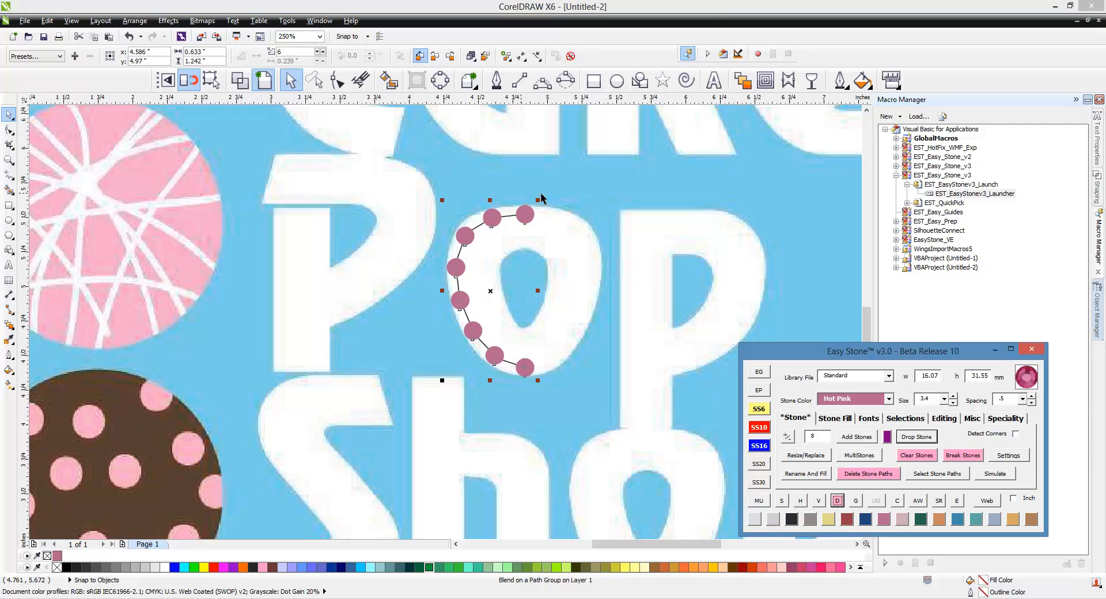
# Step: Adjust the outer stone path to 11 stones and delete its path line
pyautogui.click(789, 437)
pyautogui.click(788, 437)
pyautogui.click(789, 437)
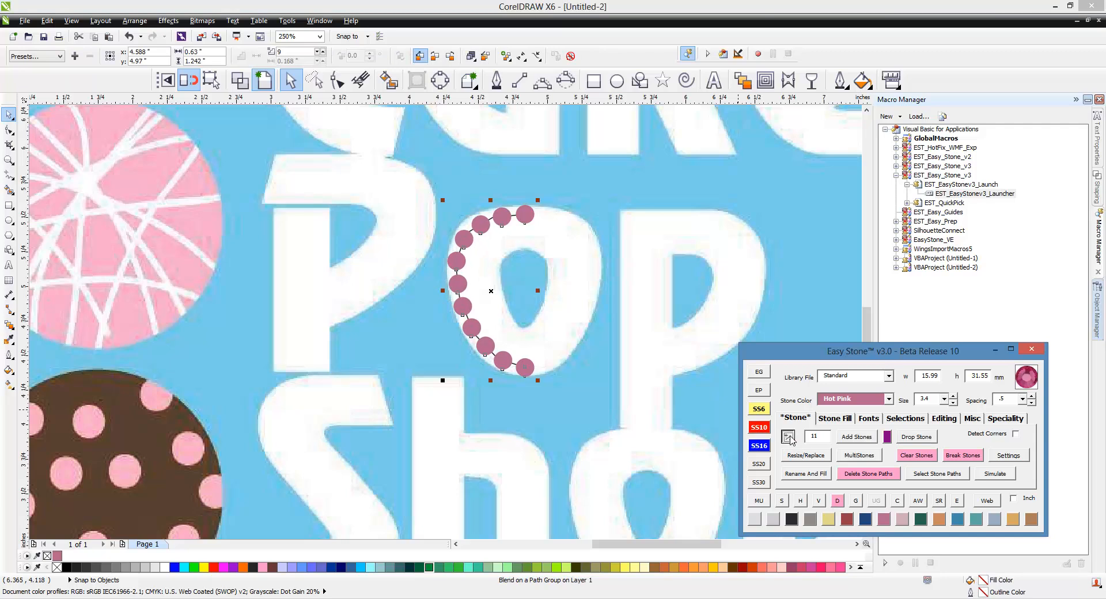
pyautogui.click(788, 437)
pyautogui.click(790, 440)
pyautogui.click(862, 475)
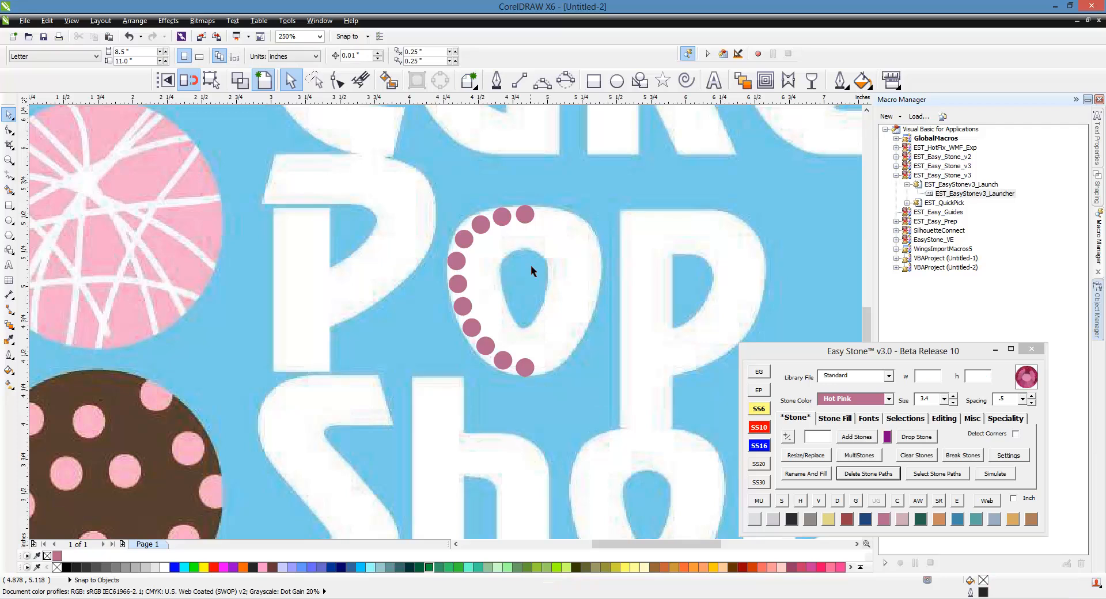
# Step: Add offset copies 3.9 mm below the top stone and 3.9 mm above the bottom stone of the "o"
pyautogui.click(525, 216)
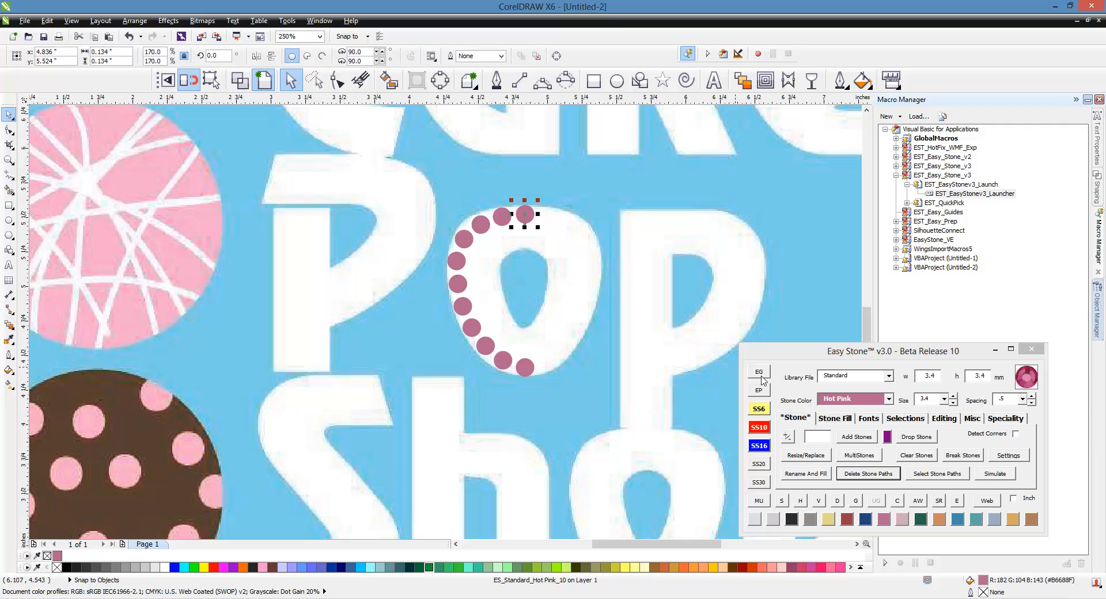
pyautogui.click(833, 419)
pyautogui.click(850, 472)
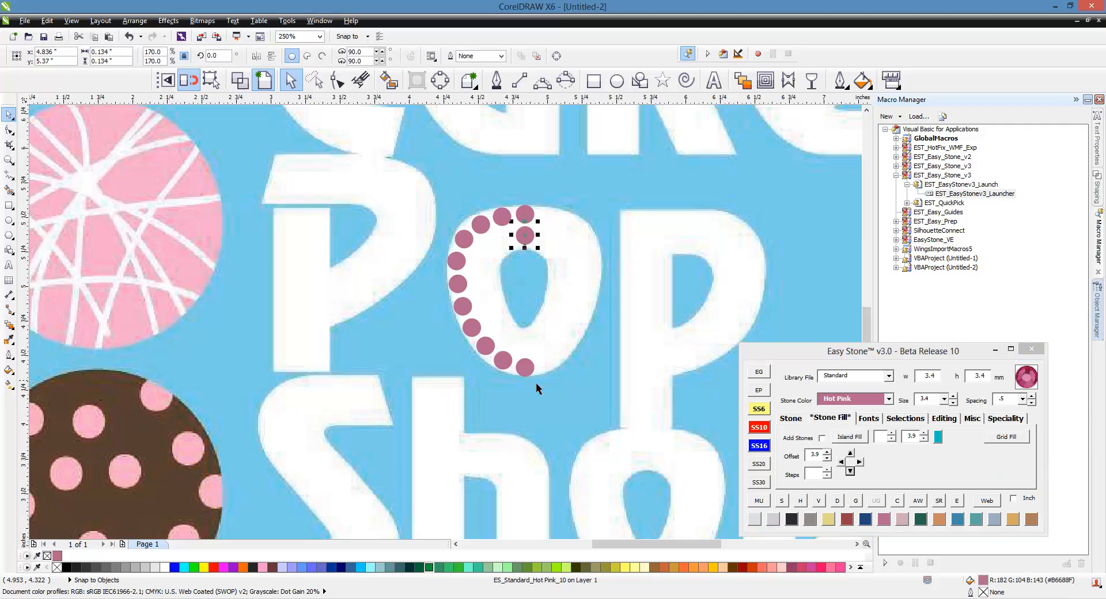
pyautogui.click(526, 370)
pyautogui.click(850, 453)
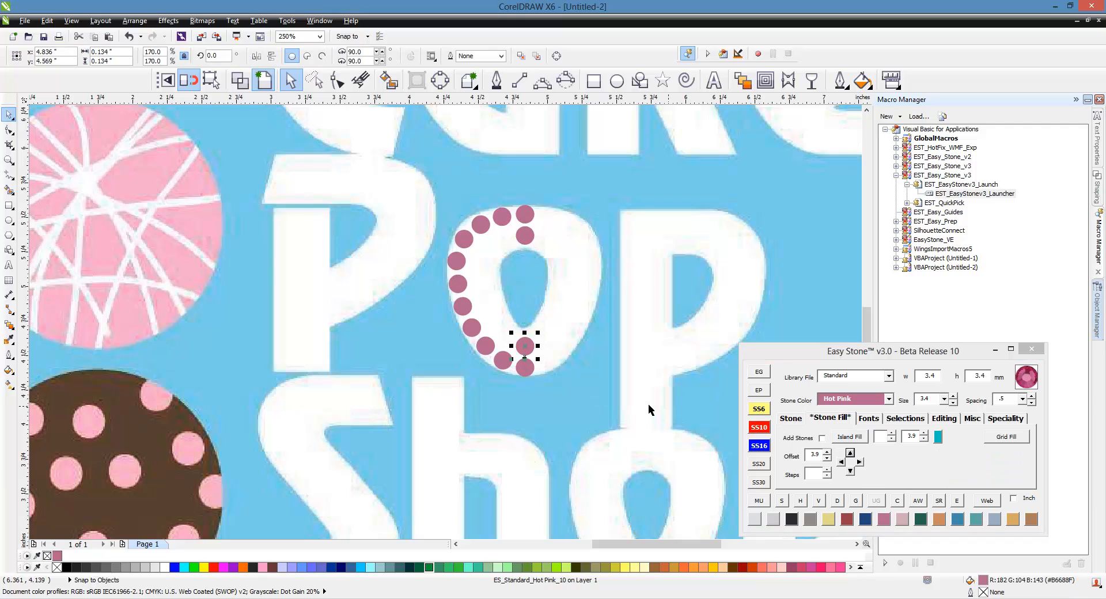
pyautogui.click(645, 403)
# Step: Place six stone copies as an inner row along the left side of the "o", linking the two offset stones
pyautogui.scroll(1, 509, 318)
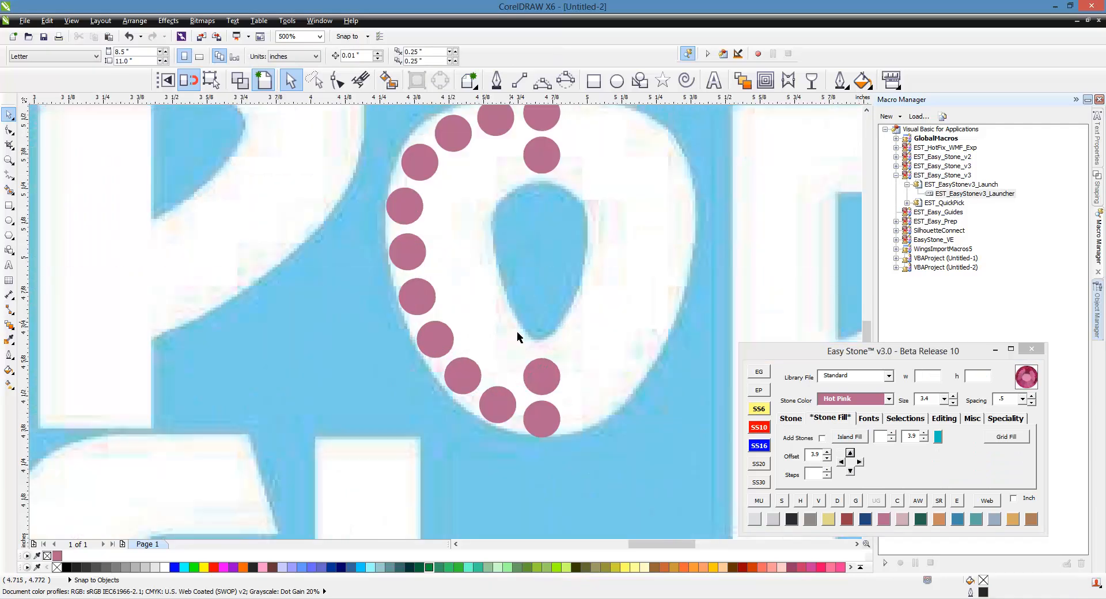
pyautogui.click(496, 353)
pyautogui.click(464, 314)
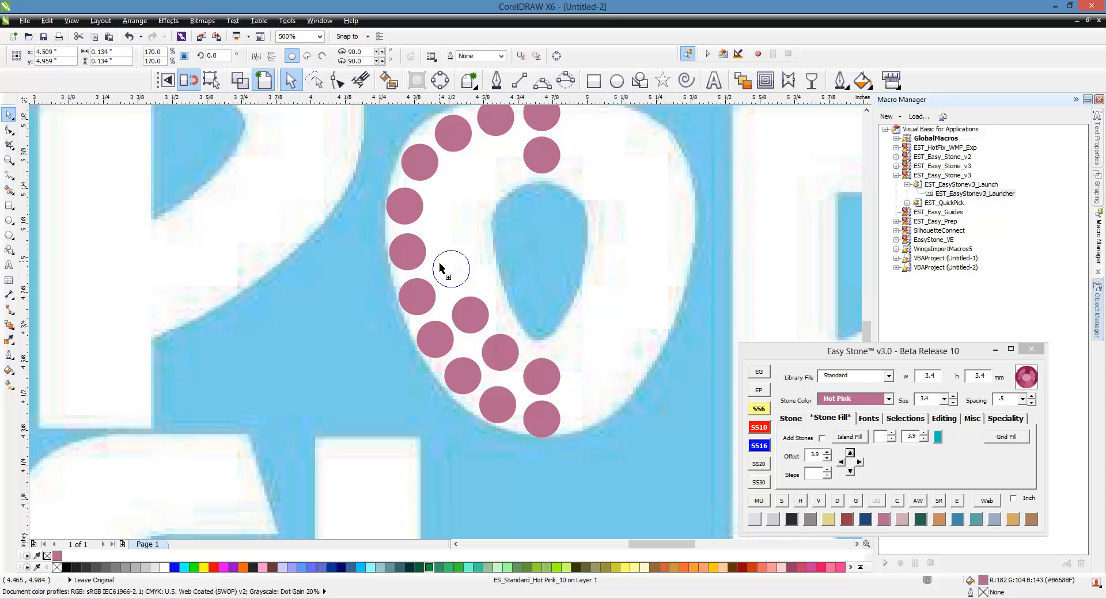
pyautogui.click(436, 216)
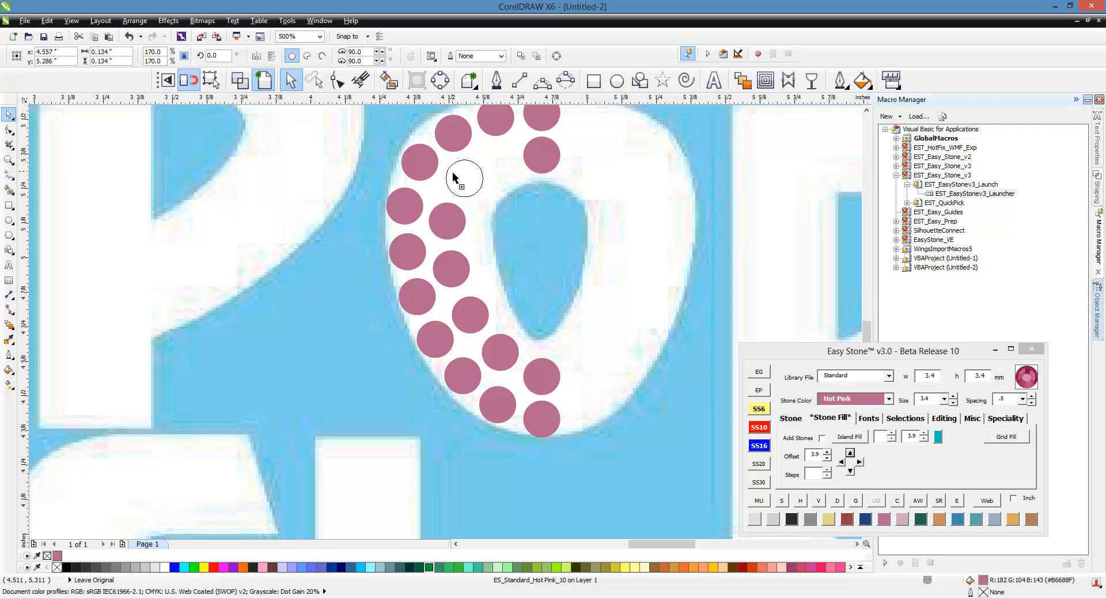
pyautogui.click(487, 151)
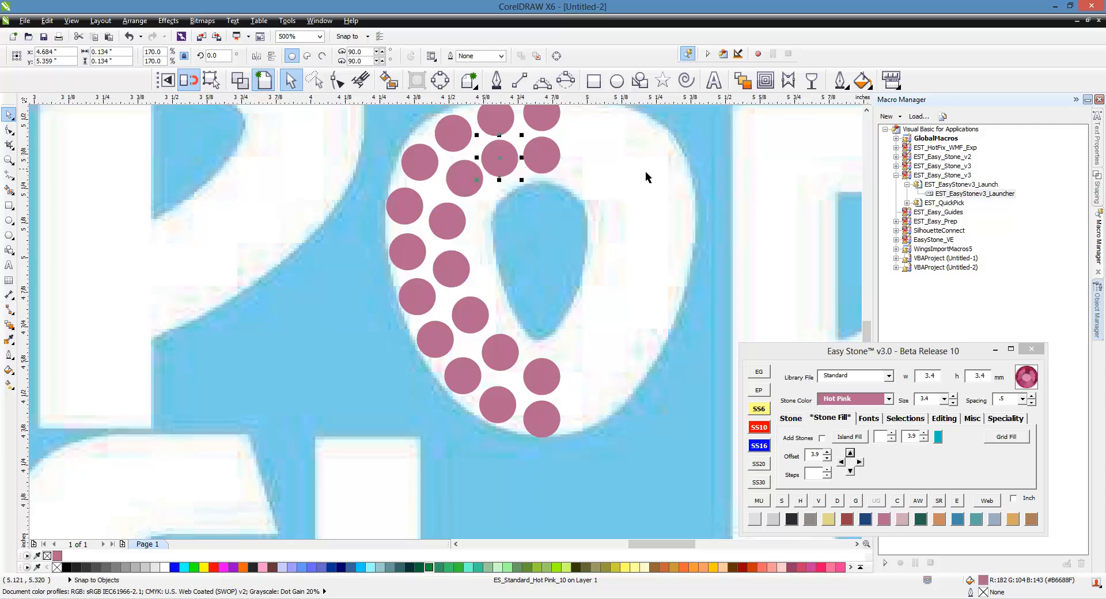
pyautogui.press('Escape')
# Step: Select the eight inner-row stones on the left half of the "o" and distribute them evenly
pyautogui.click(312, 87)
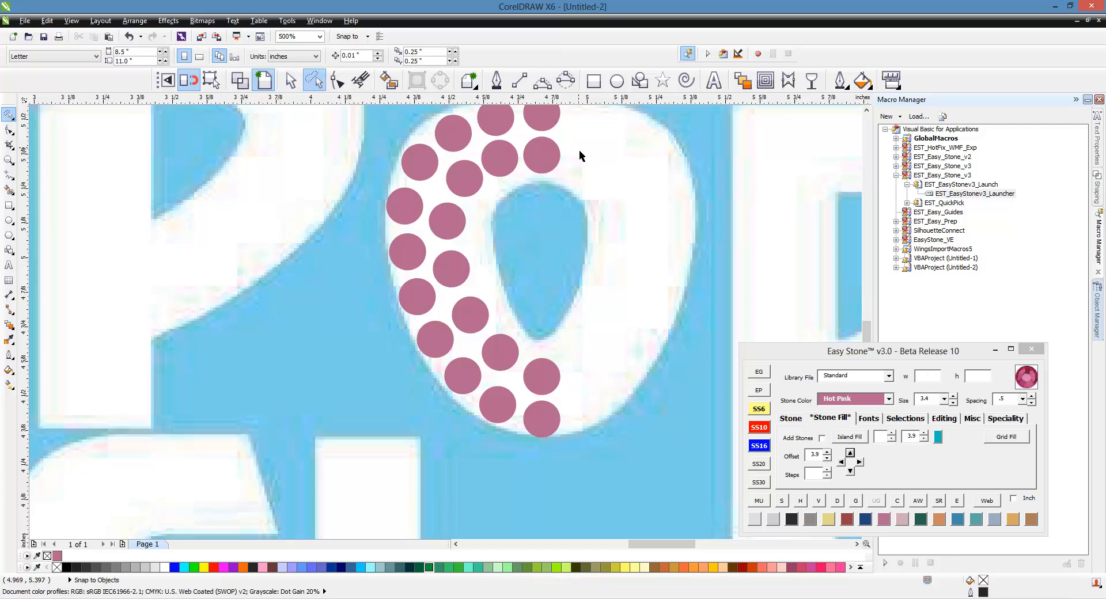
pyautogui.moveTo(588, 150)
pyautogui.mouseDown()
pyautogui.moveTo(486, 171)
pyautogui.moveTo(459, 192)
pyautogui.moveTo(470, 315)
pyautogui.moveTo(521, 372)
pyautogui.mouseUp()
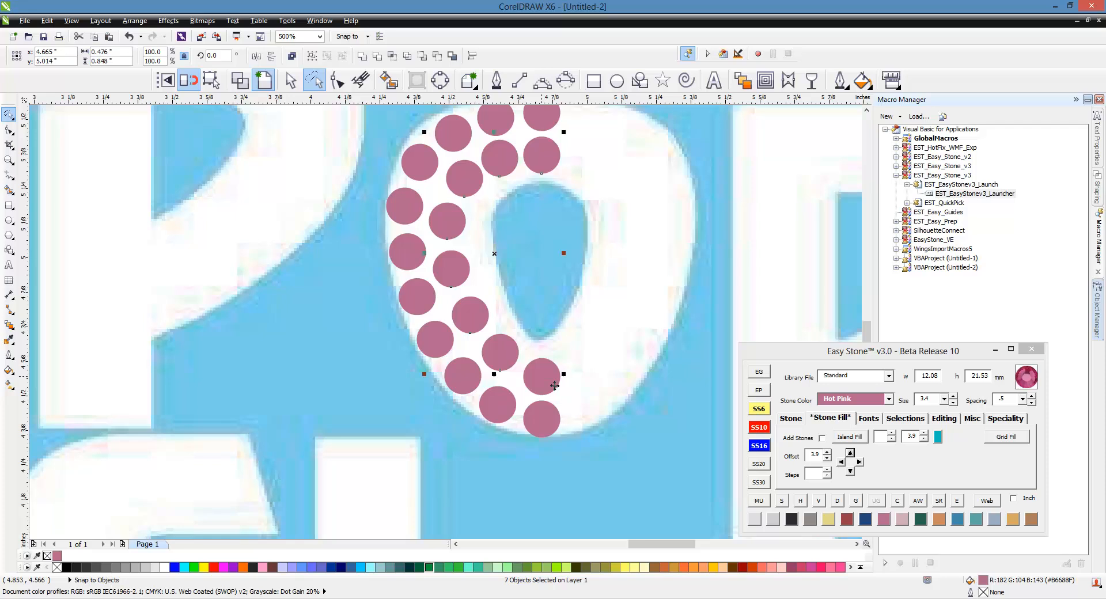
pyautogui.click(838, 500)
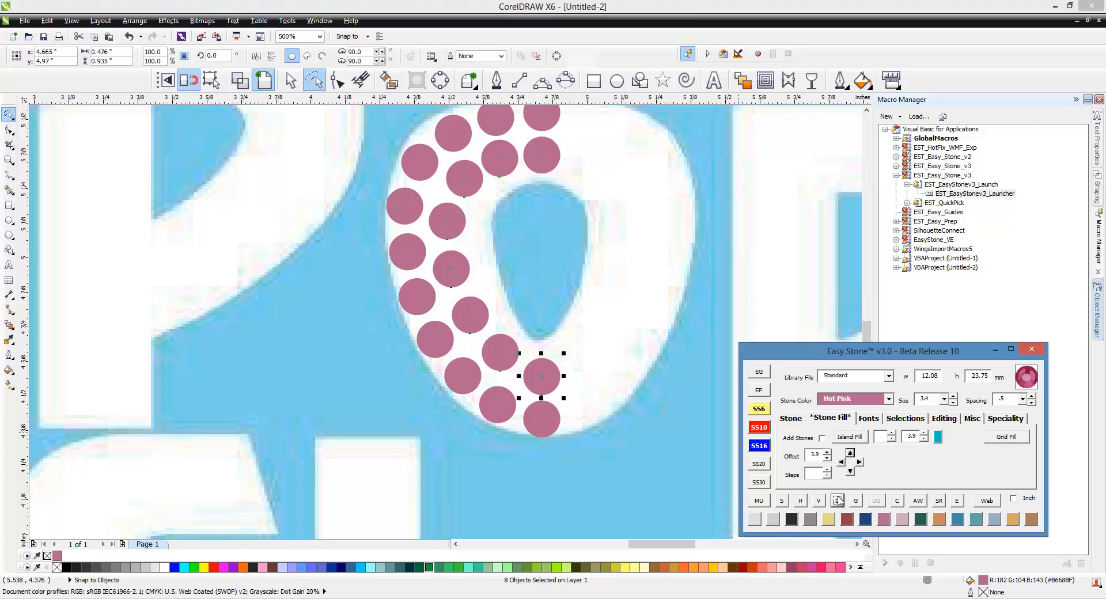
# Step: Mirror a copy of the left-side stones across the "o" to fill its right half
pyautogui.scroll(-2, 513, 365)
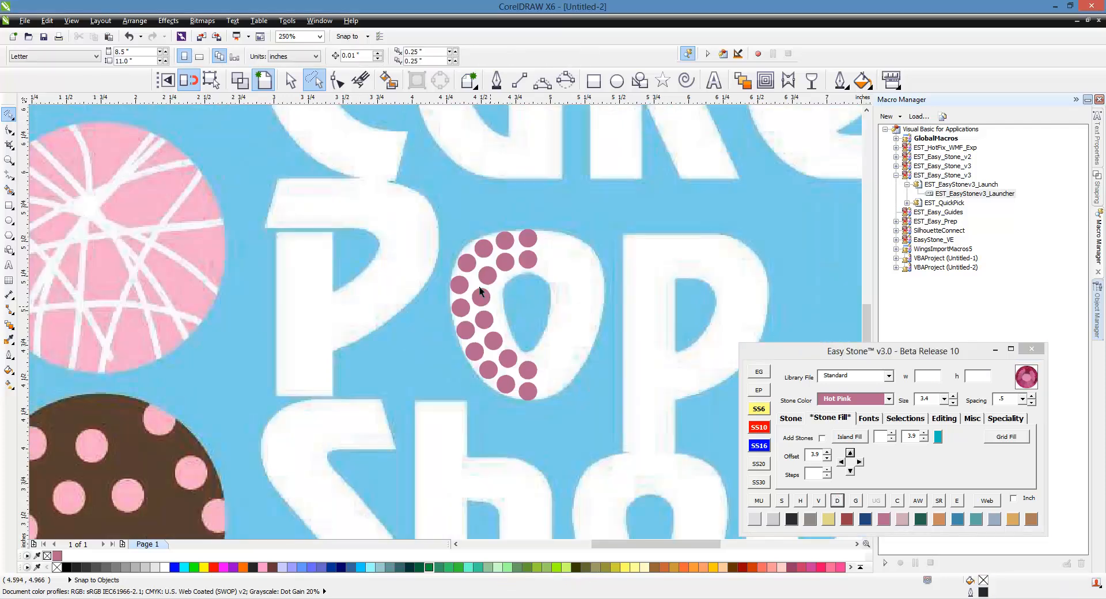
pyautogui.click(290, 81)
pyautogui.moveTo(420, 204); pyautogui.dragTo(585, 404)
pyautogui.moveTo(445, 315); pyautogui.dragTo(524, 370)
pyautogui.rightClick(595, 343)
pyautogui.scroll(1, 545, 385)
pyautogui.scroll(-1, 519, 360)
pyautogui.press('Escape')
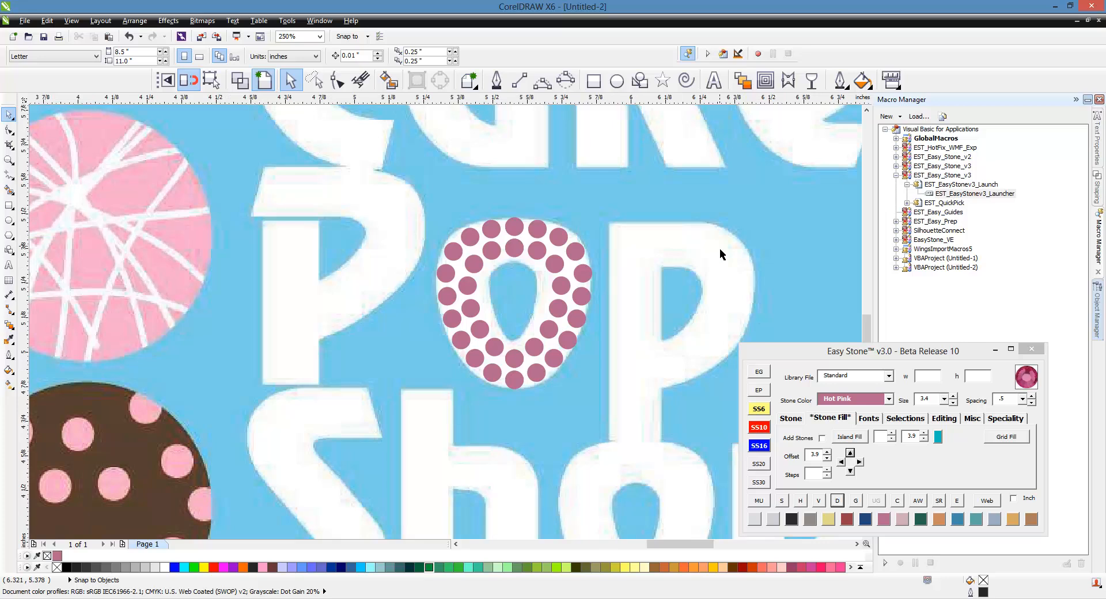
# Step: Place a stone copy at the upper-left corner of the last "p" in "Pop" and add an offset copy 3.9 mm to its right
pyautogui.scroll(1, 720, 247)
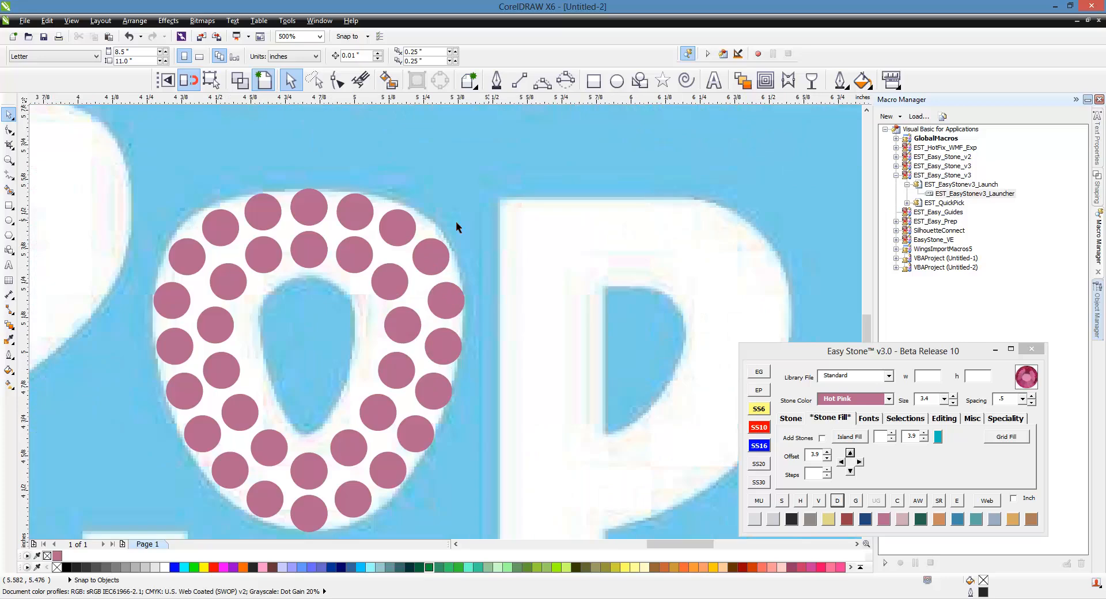
pyautogui.click(535, 248)
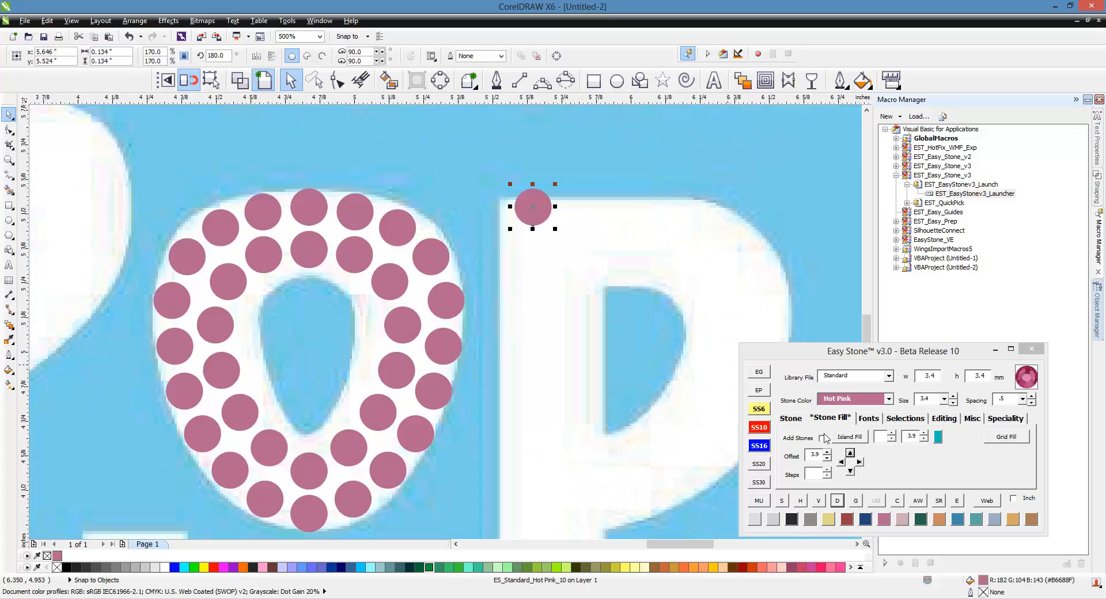
pyautogui.click(858, 461)
pyautogui.scroll(-1, 559, 130)
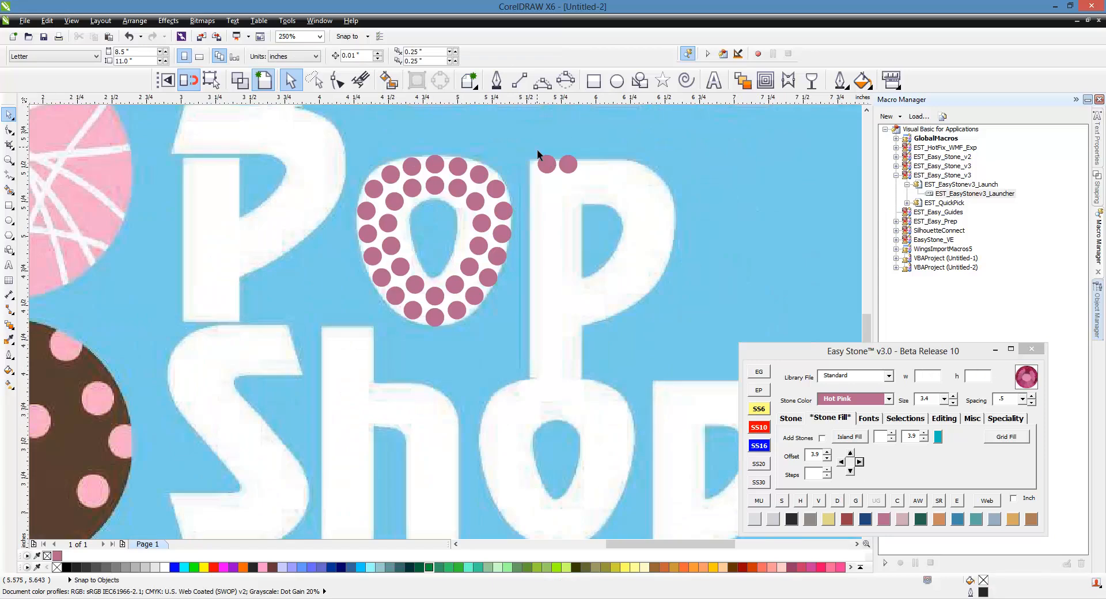
# Step: Copy the two stones to the foot of the "p" stem and fill its left column with a stone path
pyautogui.moveTo(569, 165); pyautogui.dragTo(582, 368)
pyautogui.press('Tab')
pyautogui.keyDown('shift'); pyautogui.click(549, 172); pyautogui.keyUp('shift')
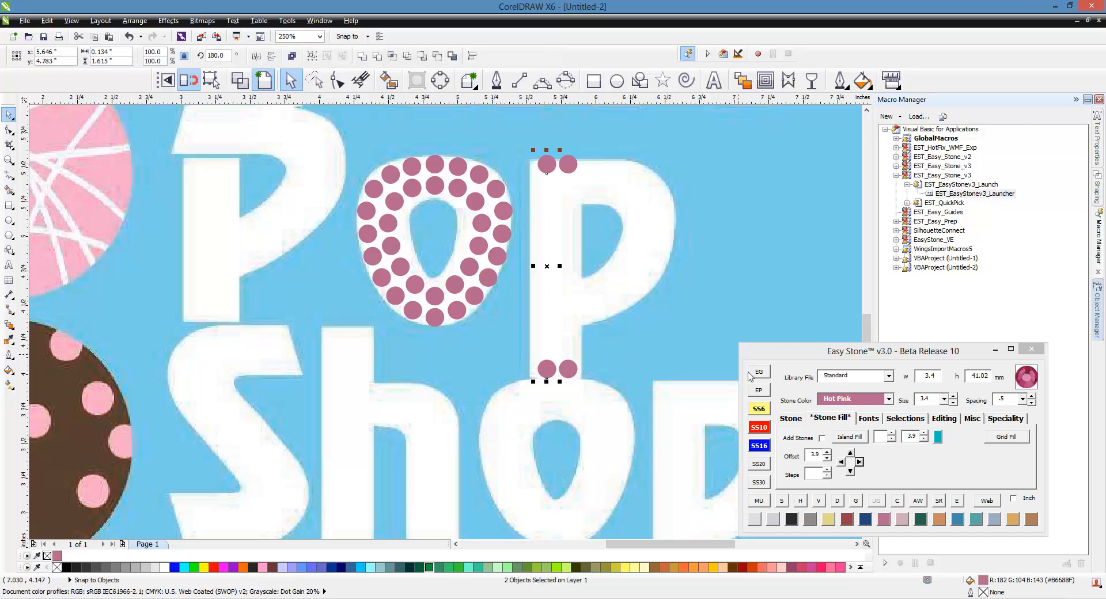
pyautogui.click(791, 419)
pyautogui.click(857, 437)
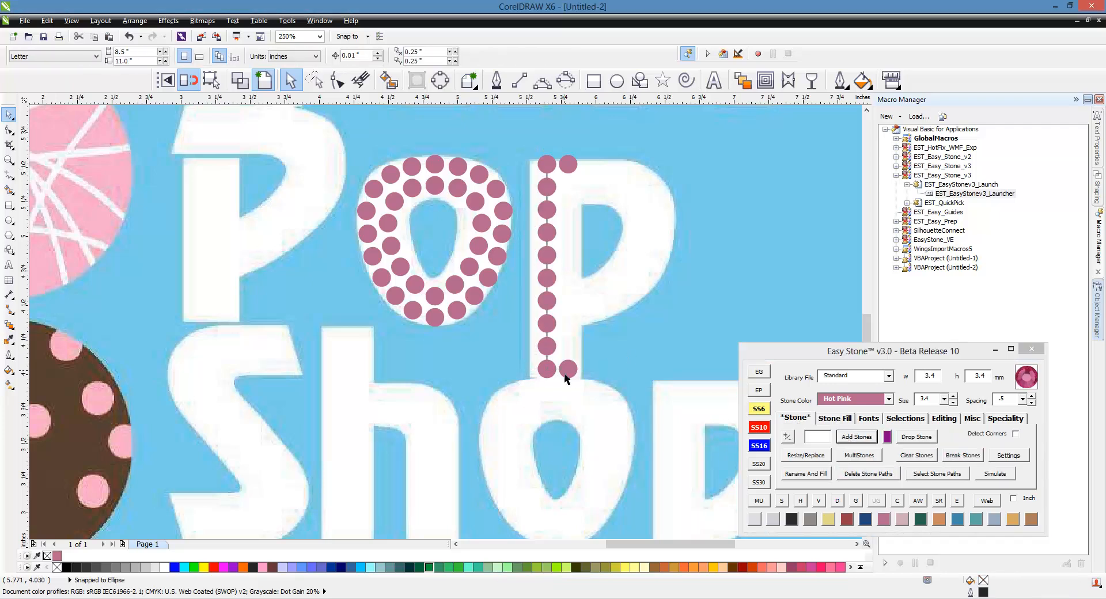
# Step: Fill the right column of the "p" stem between its end stones and delete both stone path lines
pyautogui.click(567, 371)
pyautogui.keyDown('shift'); pyautogui.click(571, 172); pyautogui.keyUp('shift')
pyautogui.click(856, 437)
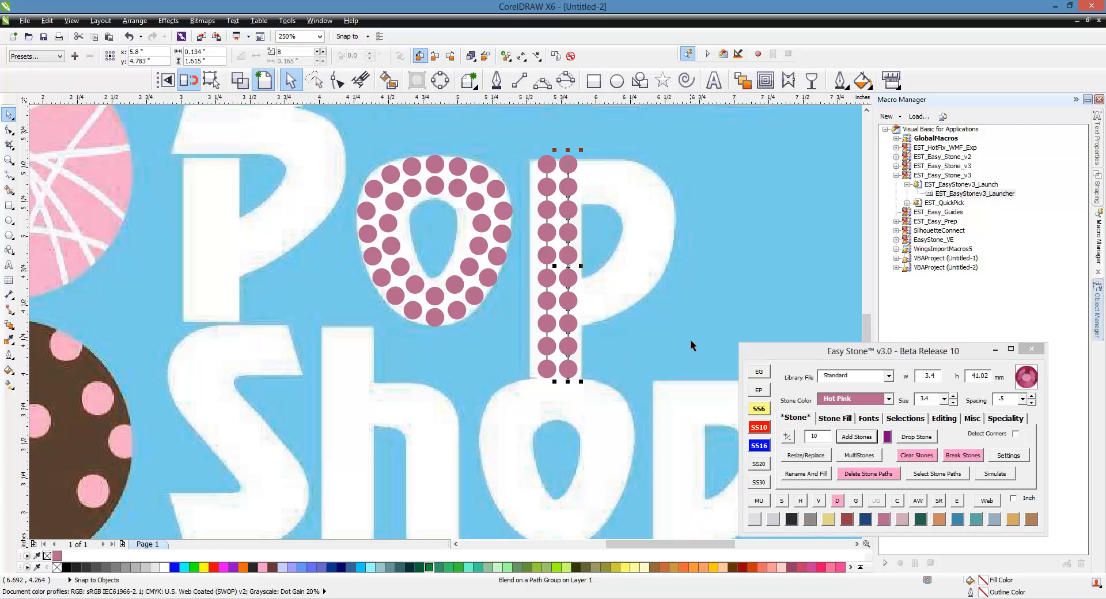
pyautogui.moveTo(615, 153); pyautogui.dragTo(535, 346)
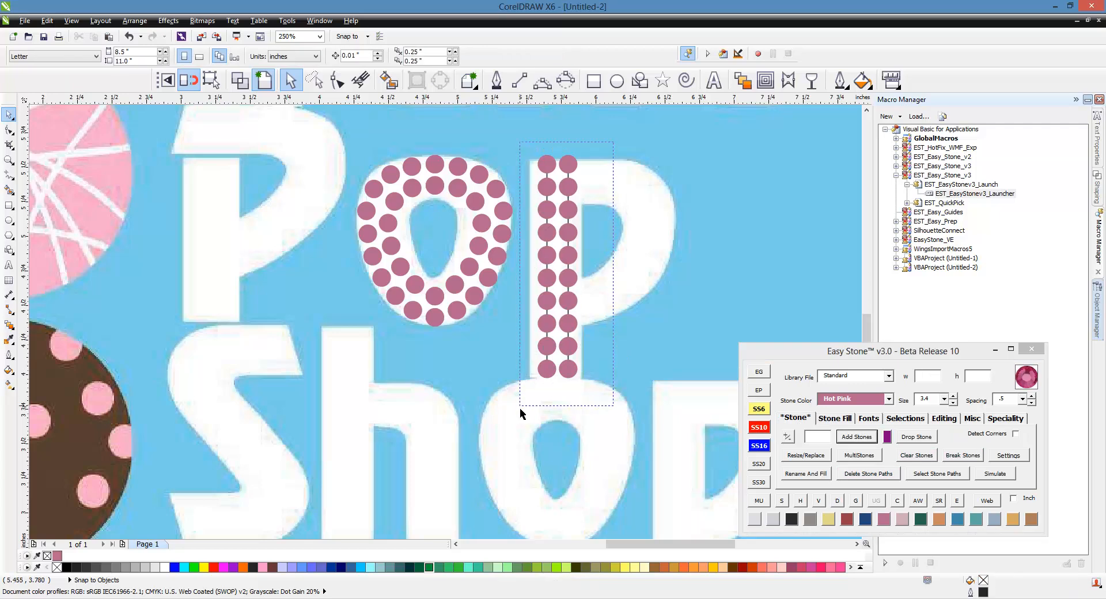
pyautogui.click(867, 474)
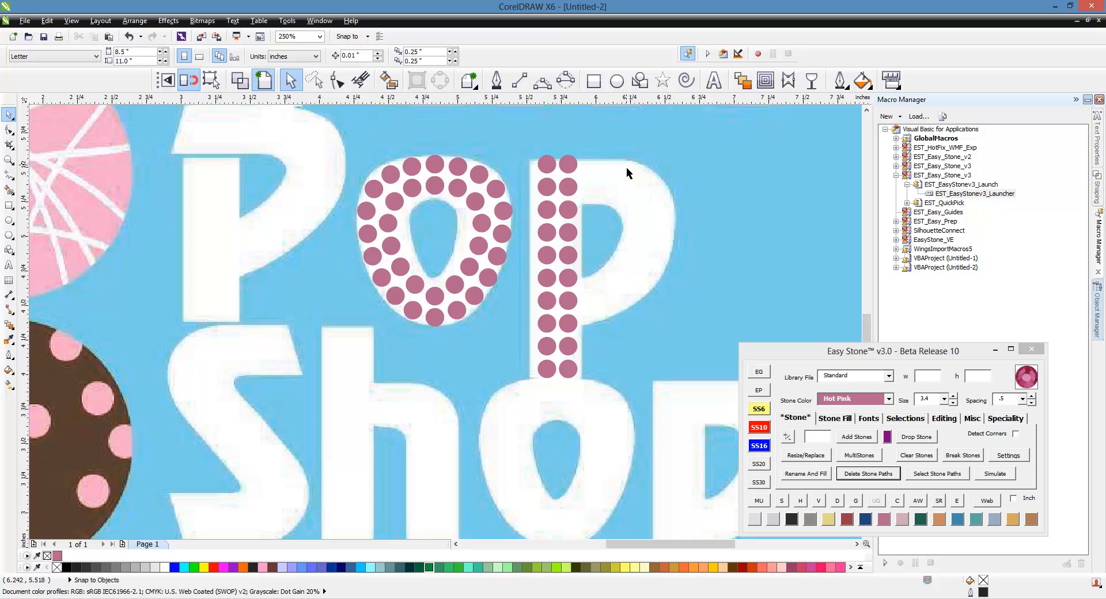
# Step: Offset the top two stones of the stem's right column twice to the right at 3.9 mm
pyautogui.scroll(1, 617, 166)
pyautogui.click(521, 163)
pyautogui.keyDown('shift'); pyautogui.click(521, 209); pyautogui.keyUp('shift')
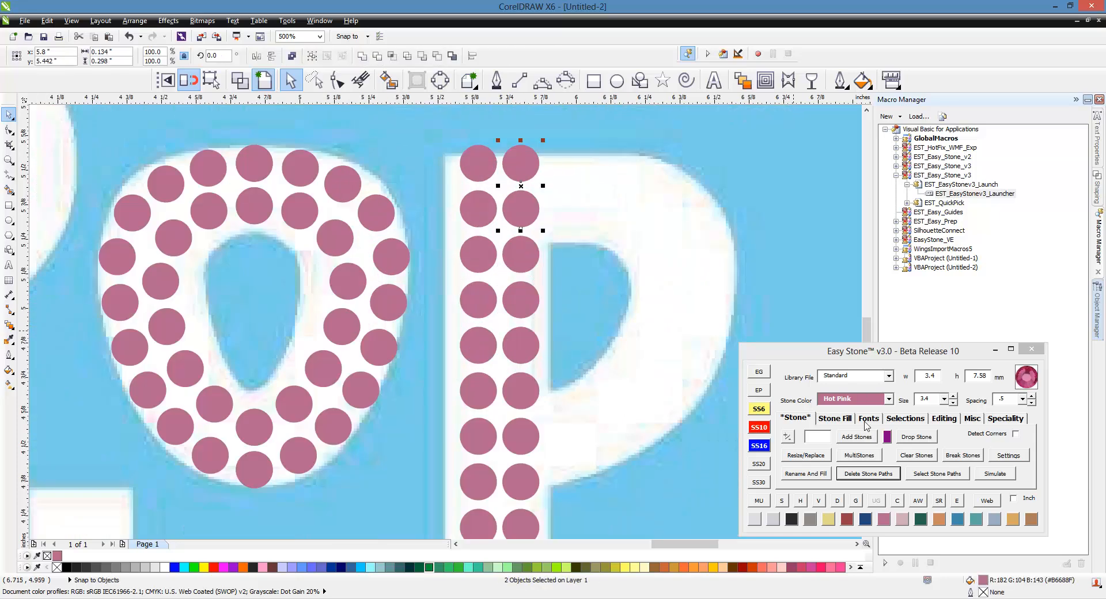
pyautogui.click(834, 419)
pyautogui.click(859, 462)
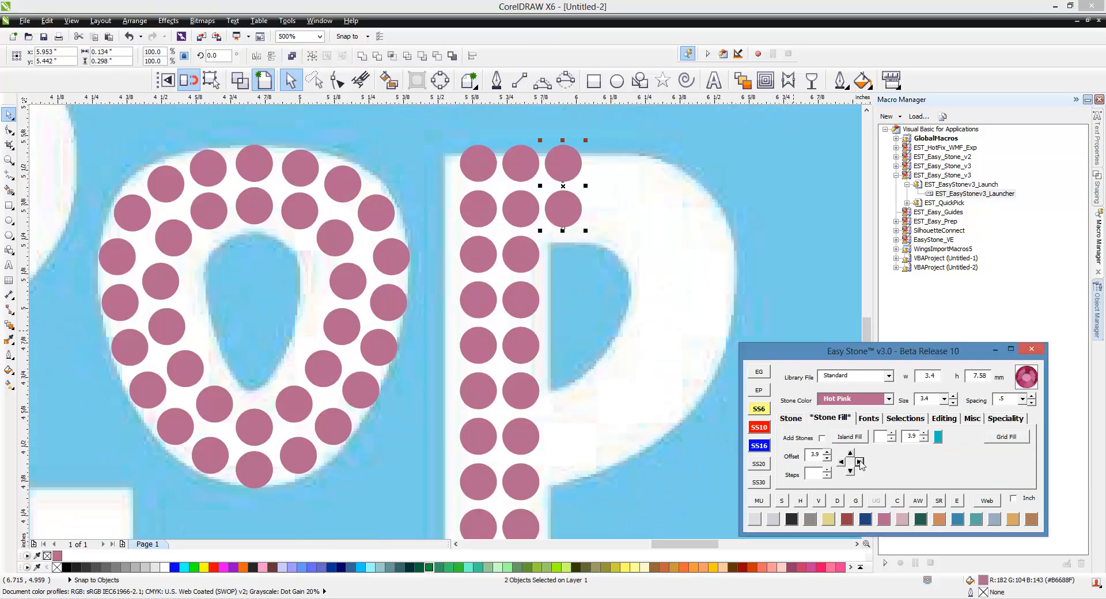
pyautogui.click(584, 434)
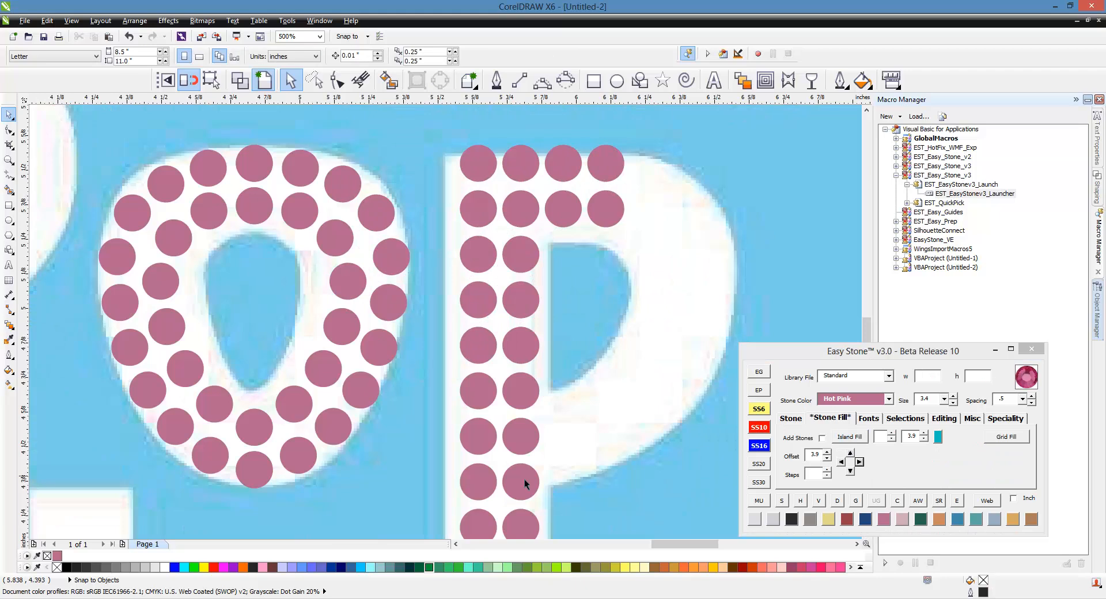
# Step: Place nine stone copies along the outer curve of the "p" bowl, from its lower end up to the top row
pyautogui.click(569, 474)
pyautogui.click(618, 458)
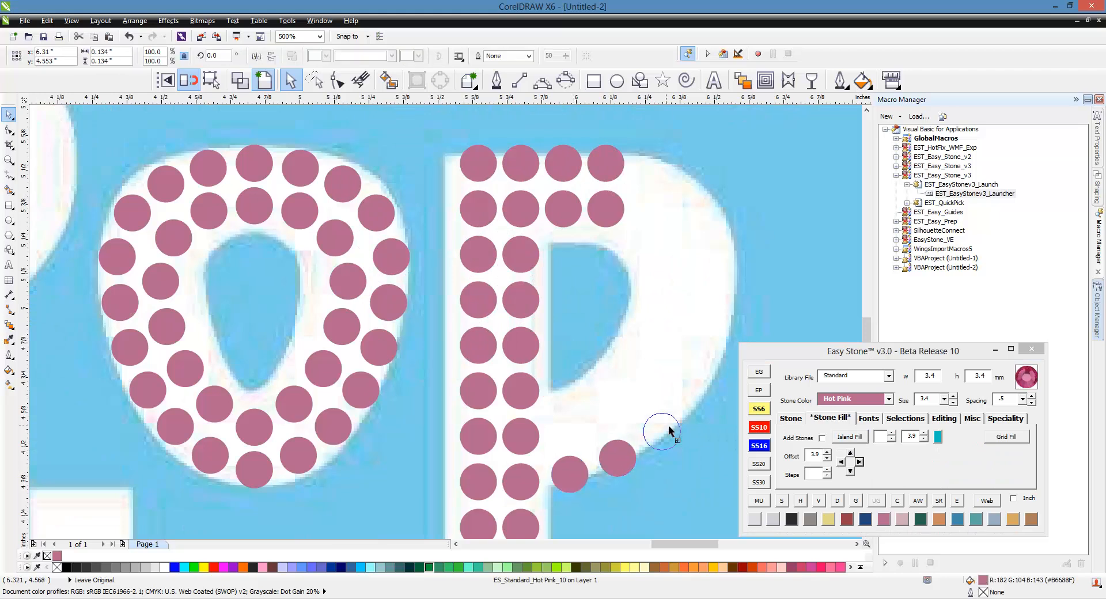
pyautogui.click(708, 372)
pyautogui.click(728, 325)
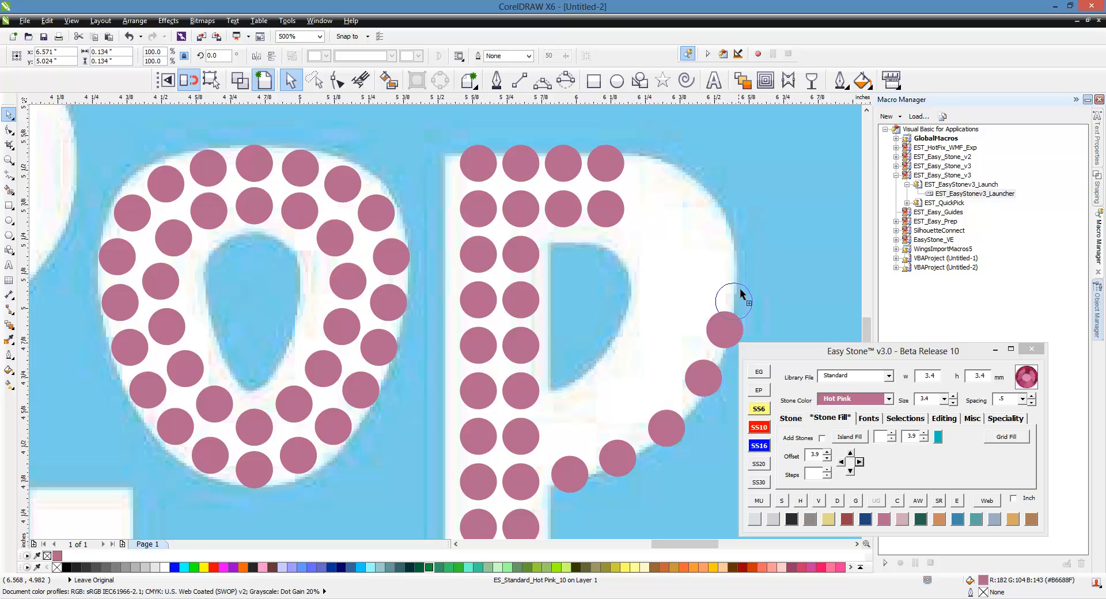
pyautogui.click(737, 268)
pyautogui.click(722, 215)
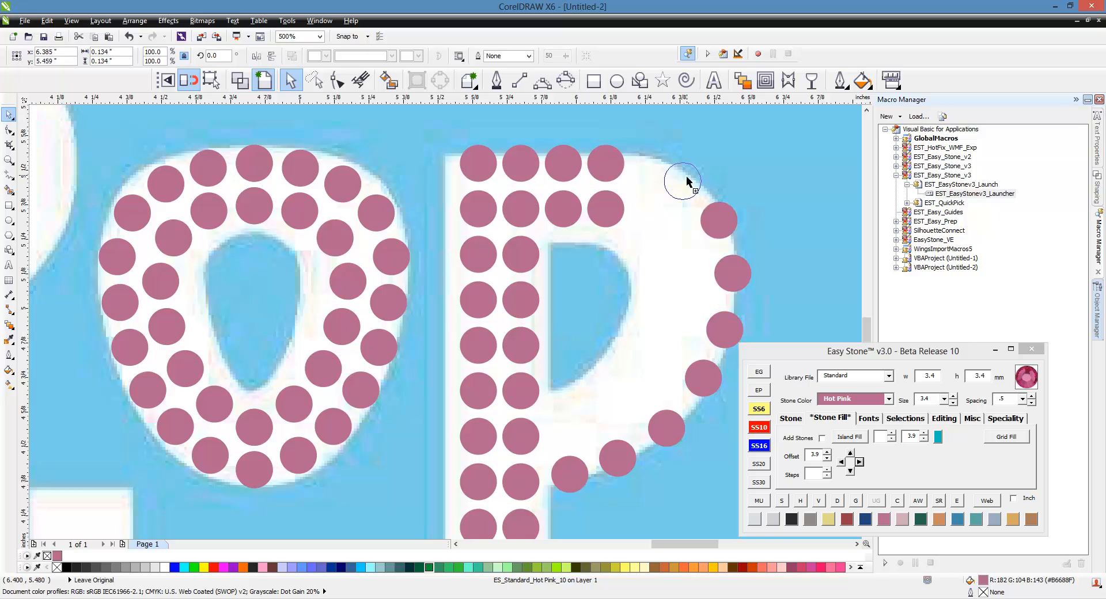
pyautogui.click(685, 176)
pyautogui.click(654, 165)
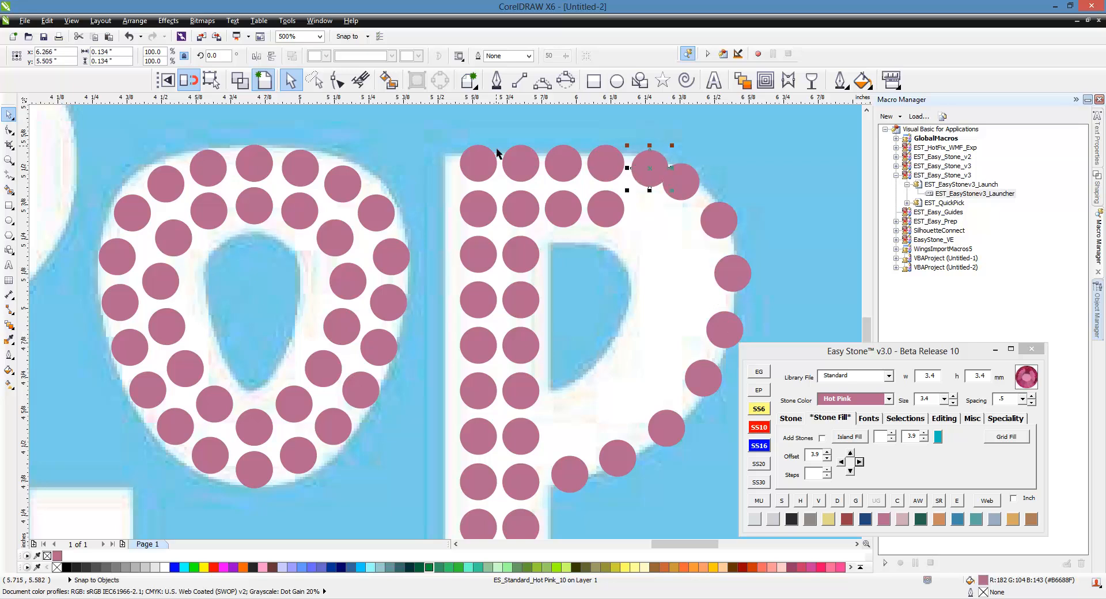
# Step: Select the 13 stones of the "p" bowl's outer row, including both stem stones, and distribute them evenly along a path
pyautogui.click(314, 80)
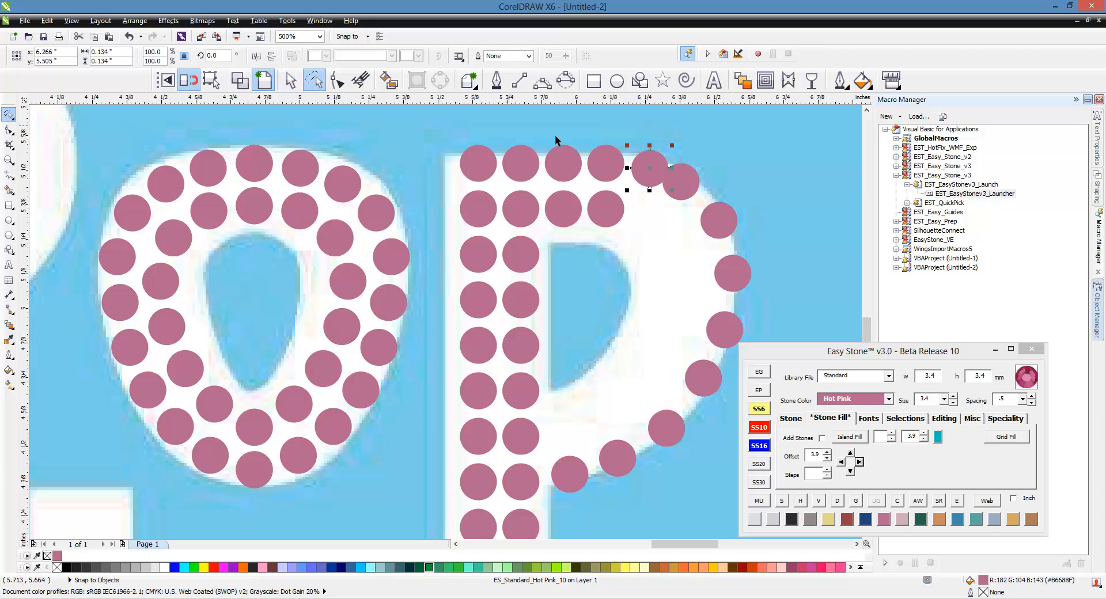
pyautogui.moveTo(548, 124); pyautogui.dragTo(548, 125)
pyautogui.moveTo(720, 218)
pyautogui.mouseDown()
pyautogui.moveTo(717, 335)
pyautogui.moveTo(597, 454)
pyautogui.moveTo(595, 478)
pyautogui.moveTo(777, 242)
pyautogui.moveTo(712, 153)
pyautogui.moveTo(630, 198)
pyautogui.mouseUp()
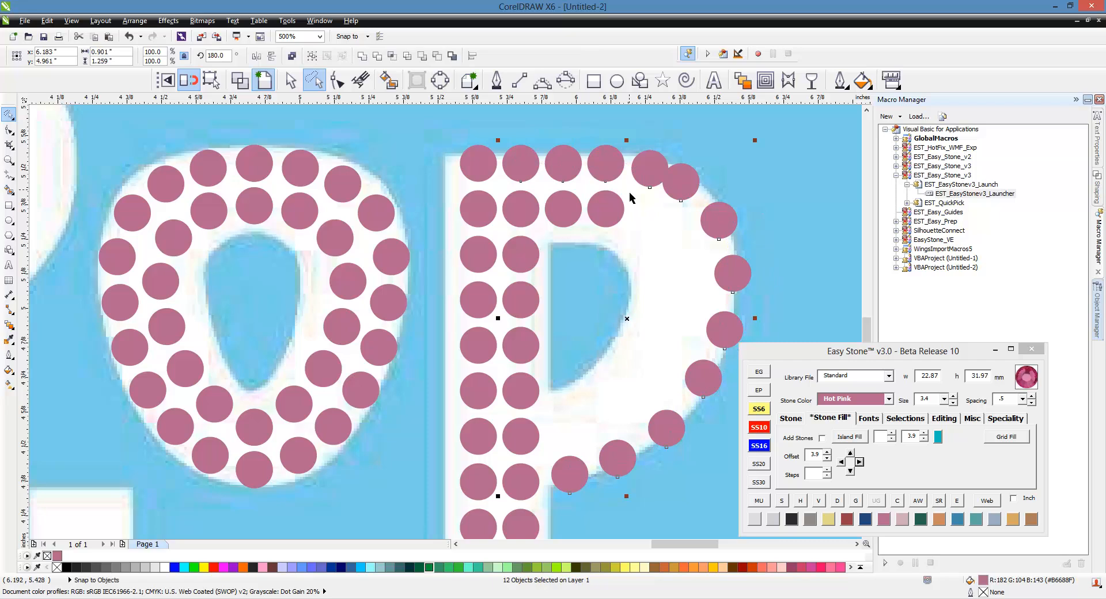
pyautogui.keyDown('shift'); pyautogui.click(520, 494); pyautogui.keyUp('shift')
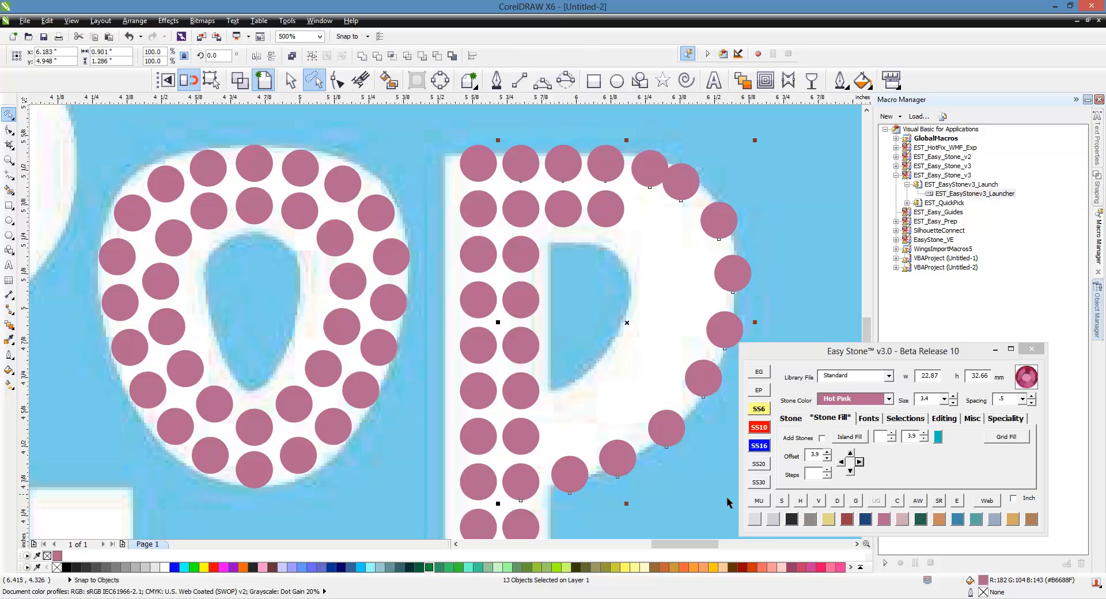
pyautogui.click(838, 501)
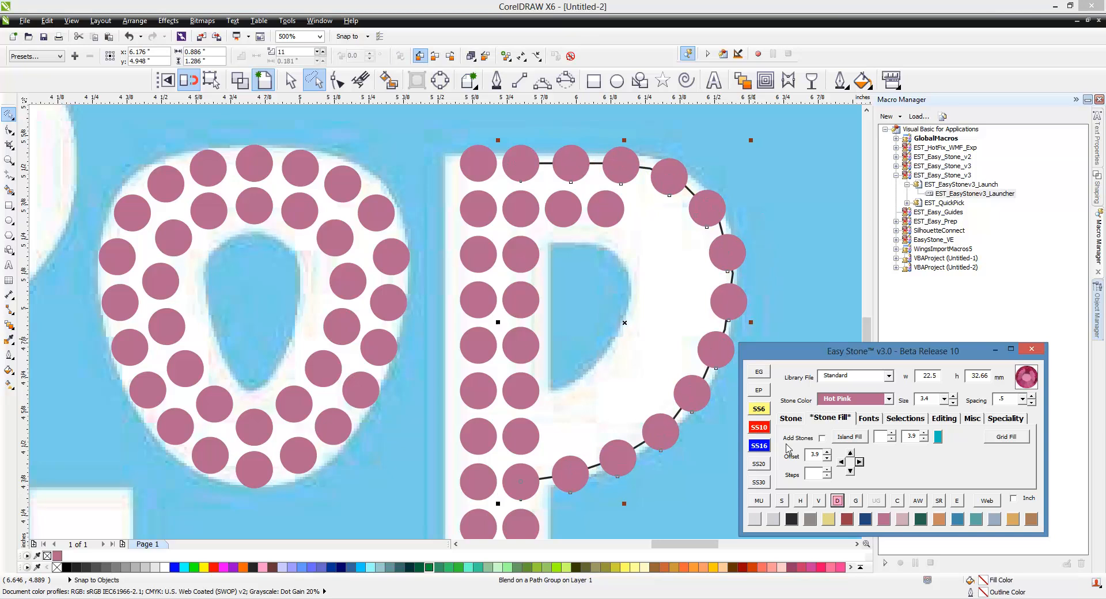
# Step: Adjust the bowl's outer stone path to 14 stones and delete its path line
pyautogui.click(792, 419)
pyautogui.click(788, 439)
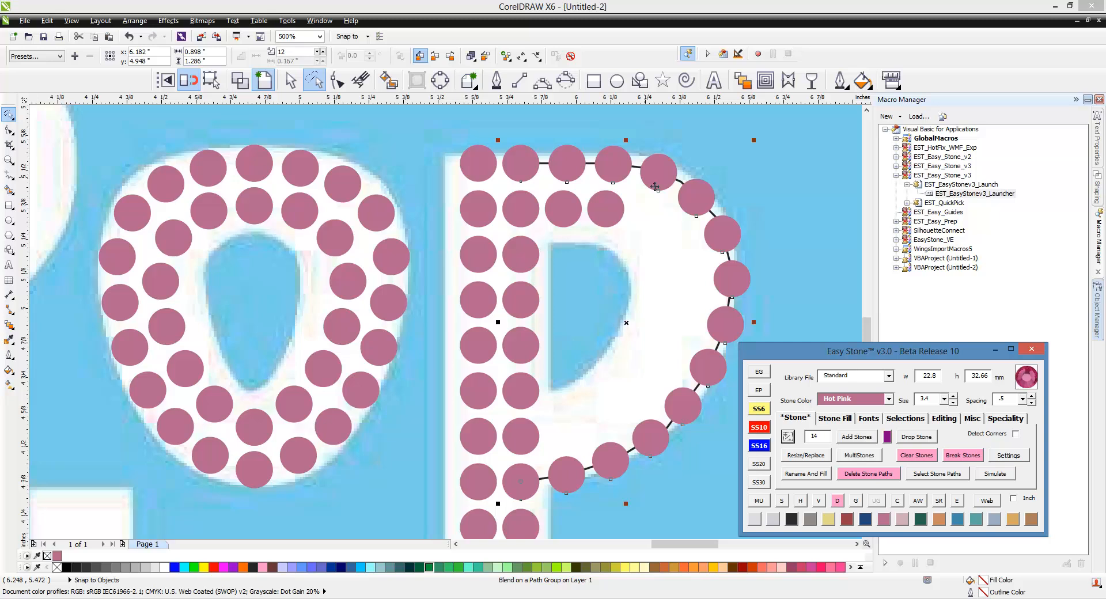
pyautogui.click(866, 473)
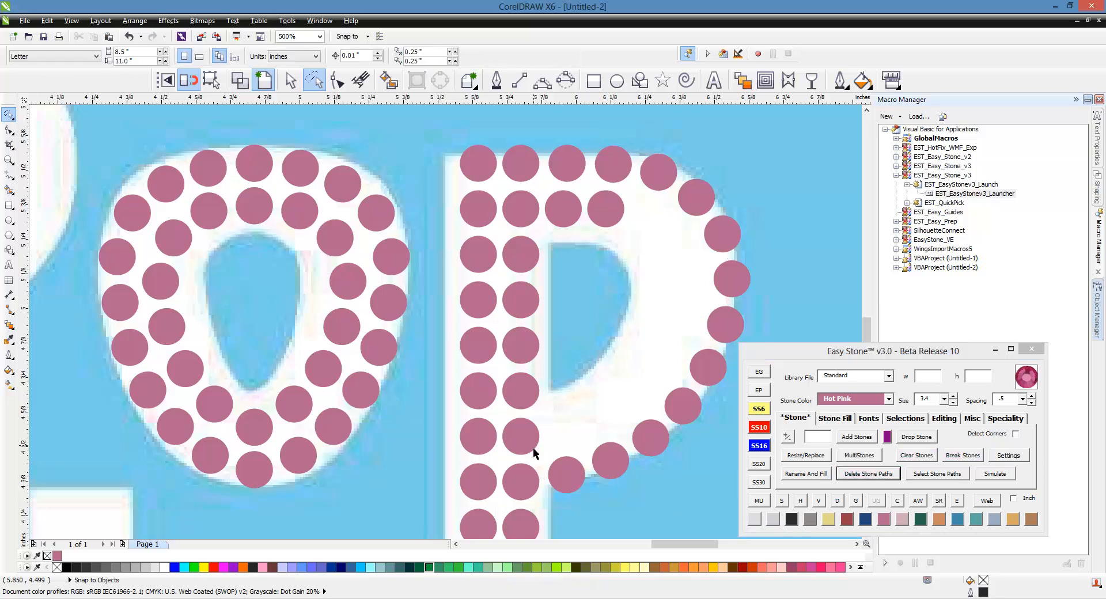
# Step: Place seven stone copies as an inner row around the "p" bowl, from the lower stem up to the second row
pyautogui.click(565, 429)
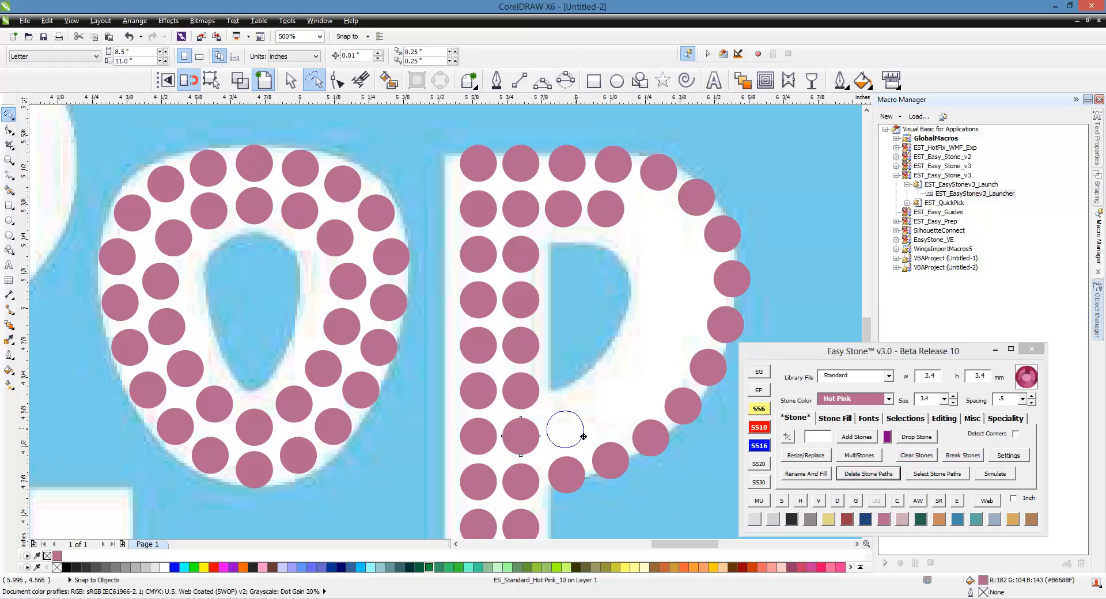
pyautogui.click(623, 417)
pyautogui.click(656, 385)
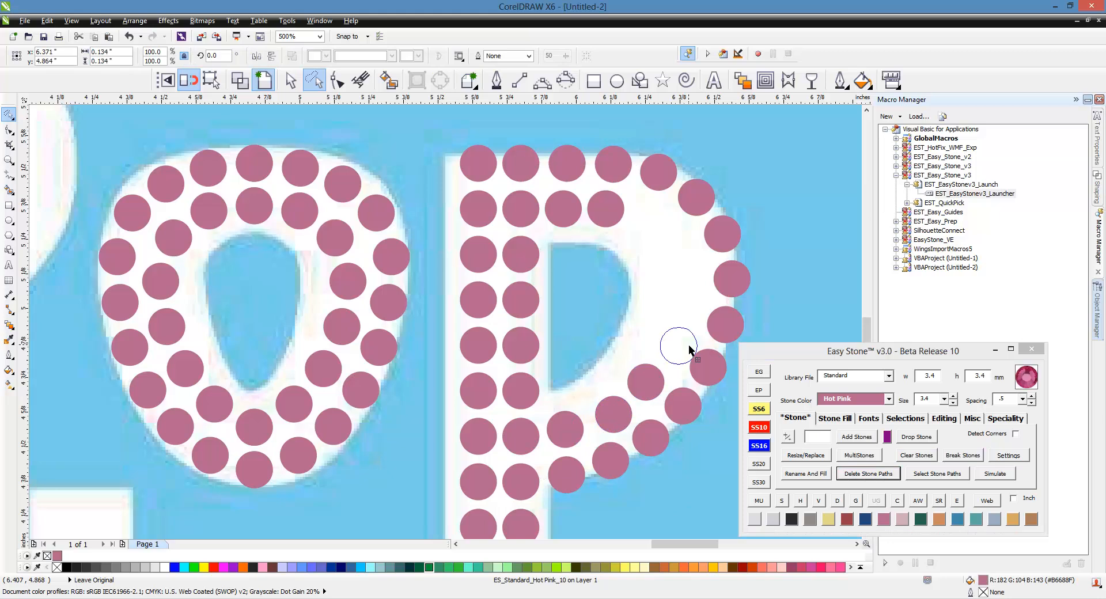
pyautogui.click(681, 348)
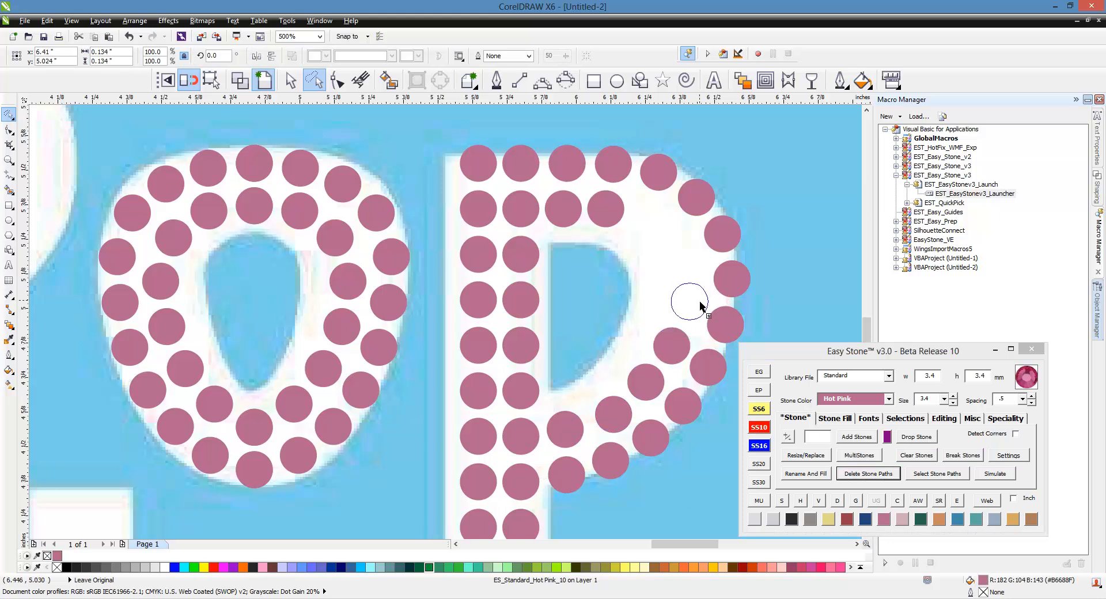
pyautogui.click(700, 305)
pyautogui.moveTo(689, 241); pyautogui.dragTo(668, 221)
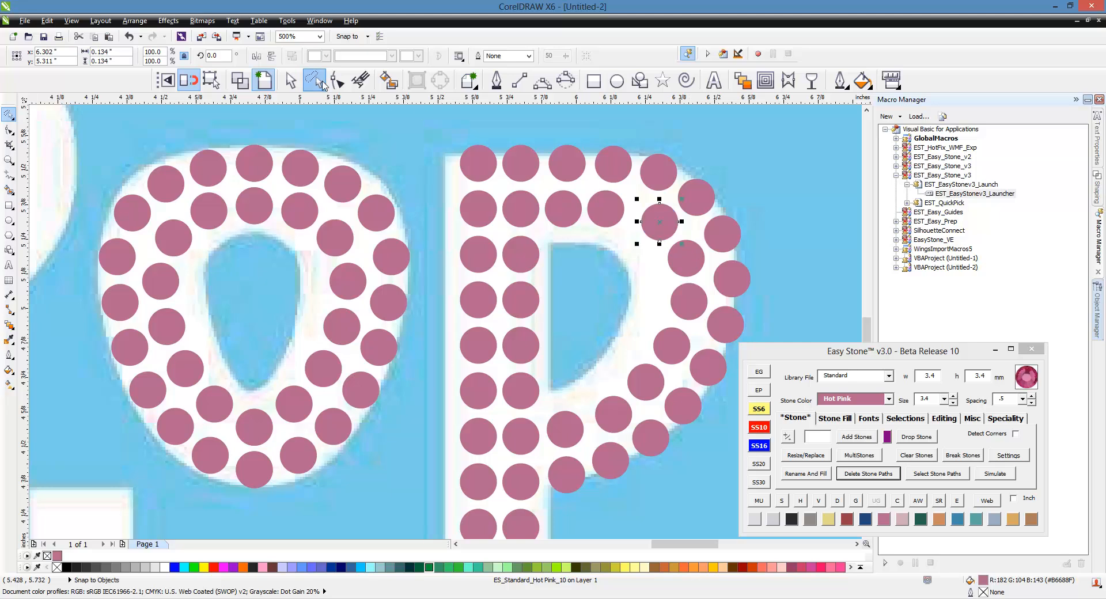
# Step: Select the 11 stones of the "p" bowl's inner row, including both stem stones, and distribute them evenly
pyautogui.moveTo(570, 266)
pyautogui.mouseDown()
pyautogui.moveTo(595, 211)
pyautogui.moveTo(654, 223)
pyautogui.moveTo(678, 245)
pyautogui.moveTo(686, 296)
pyautogui.moveTo(642, 382)
pyautogui.mouseUp()
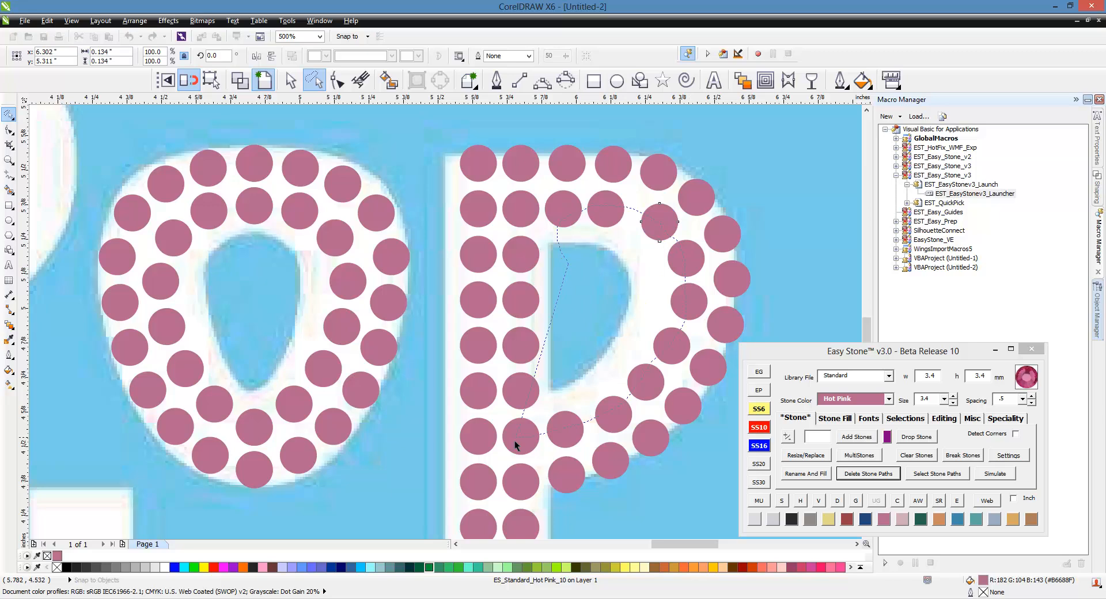
pyautogui.moveTo(608, 320); pyautogui.dragTo(607, 318)
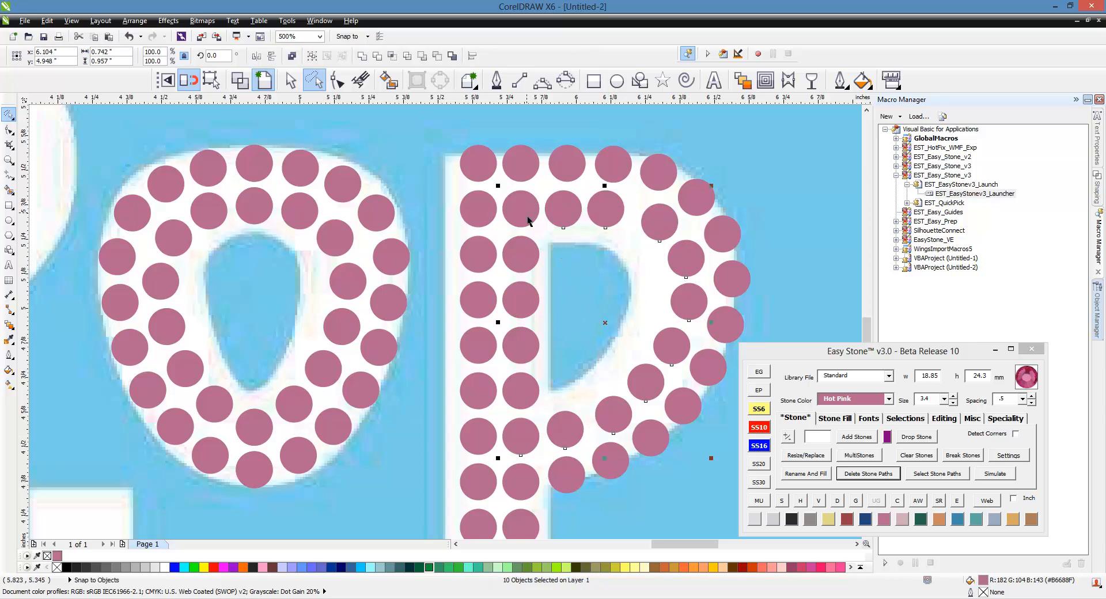
pyautogui.click(838, 503)
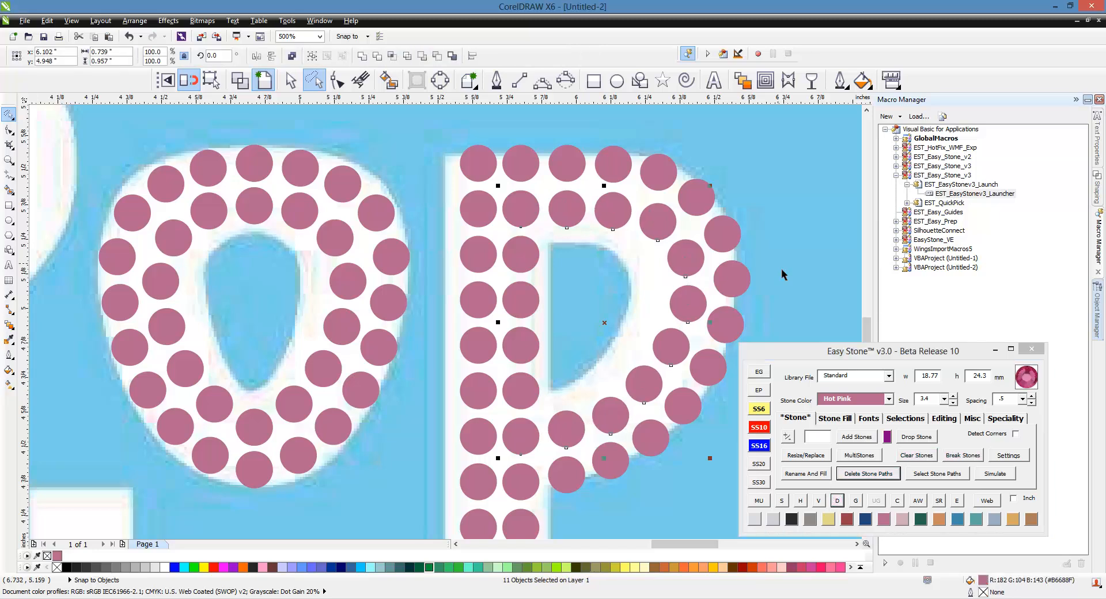
pyautogui.click(599, 222)
pyautogui.scroll(-1, 602, 222)
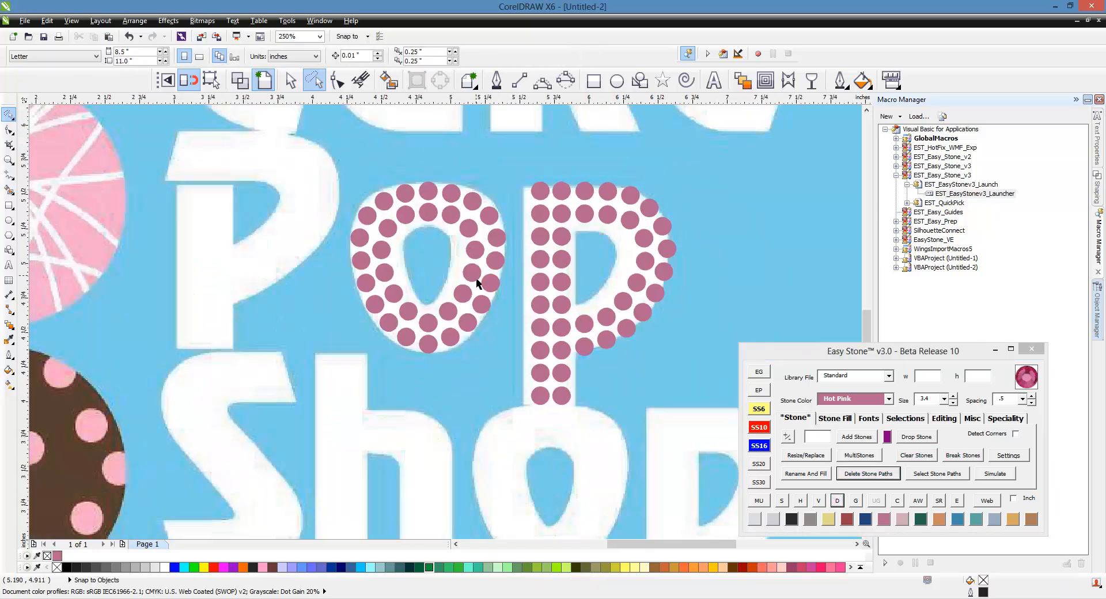
pyautogui.scroll(-1, 477, 282)
pyautogui.scroll(1, 530, 292)
pyautogui.scroll(-1, 528, 292)
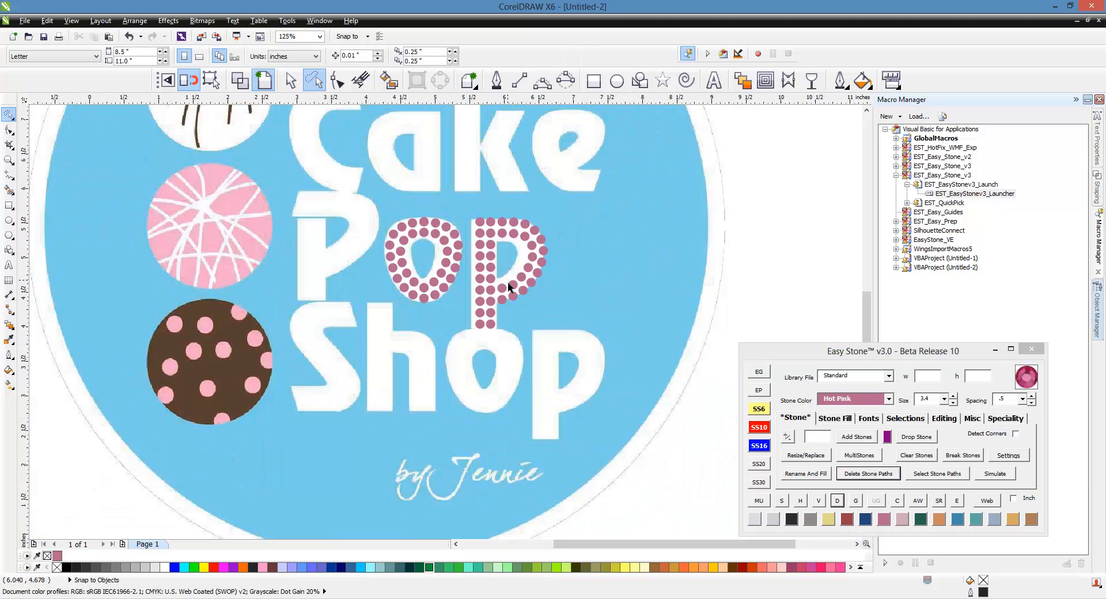
# Step: Copy the finished "op" stones of "Pop" onto the matching "op" letters of "Shop"
pyautogui.press('space')
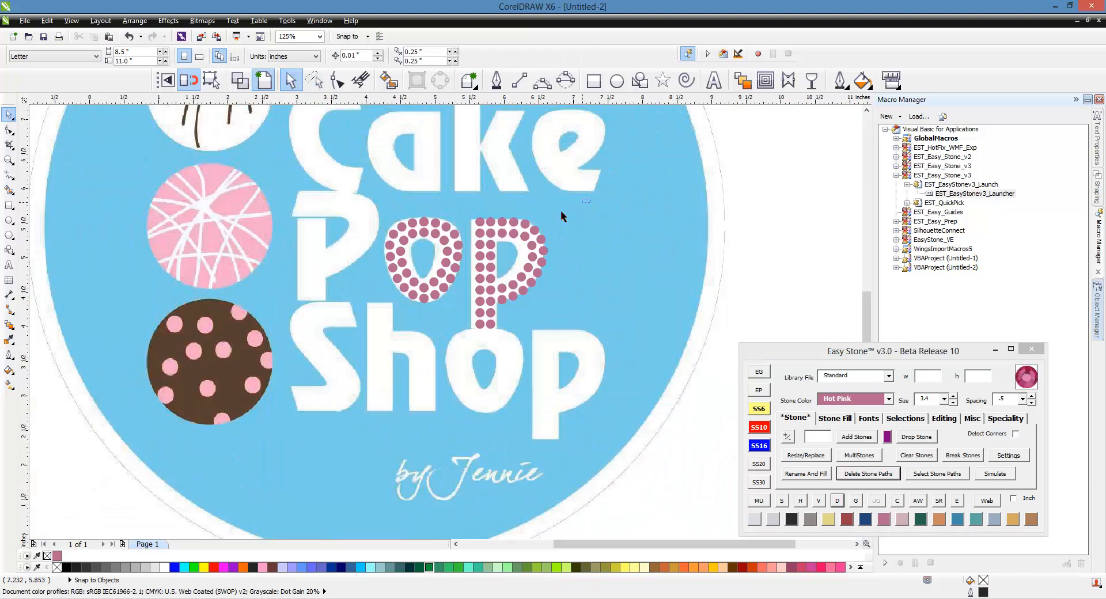
pyautogui.moveTo(413, 295); pyautogui.dragTo(476, 407)
pyautogui.rightClick(477, 407)
pyautogui.scroll(2, 477, 314)
pyautogui.scroll(3, 484, 357)
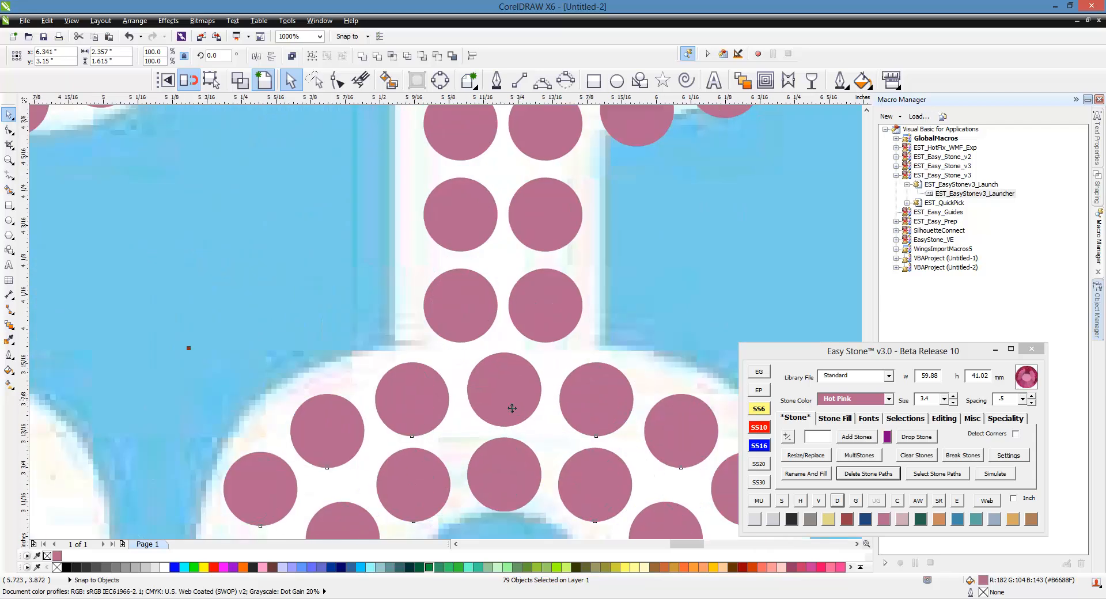
pyautogui.scroll(-1, 501, 248)
pyautogui.scroll(-2, 514, 317)
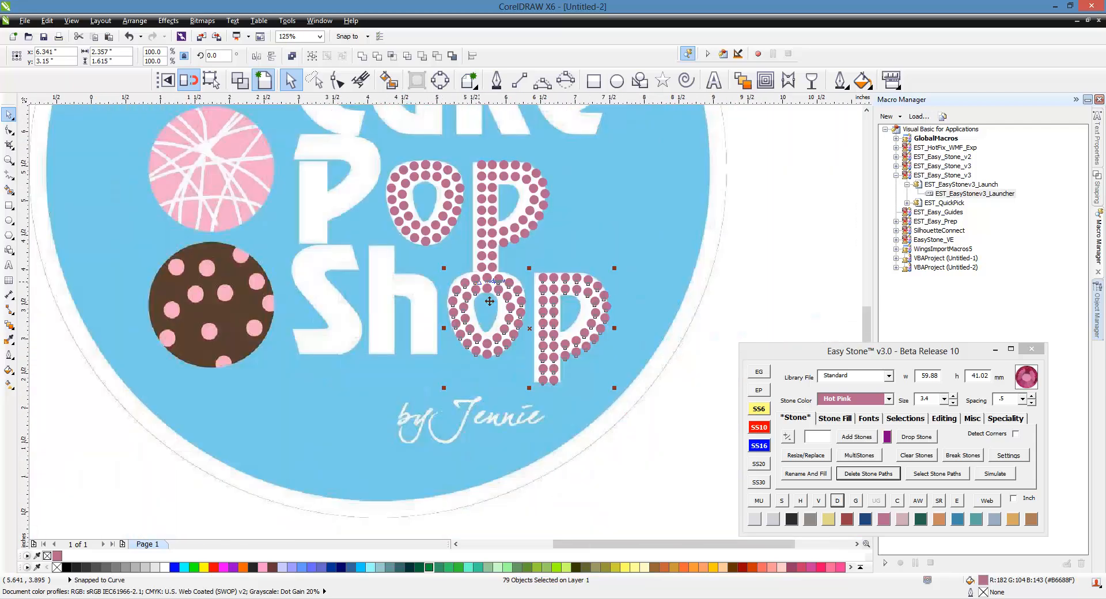
pyautogui.press('Escape')
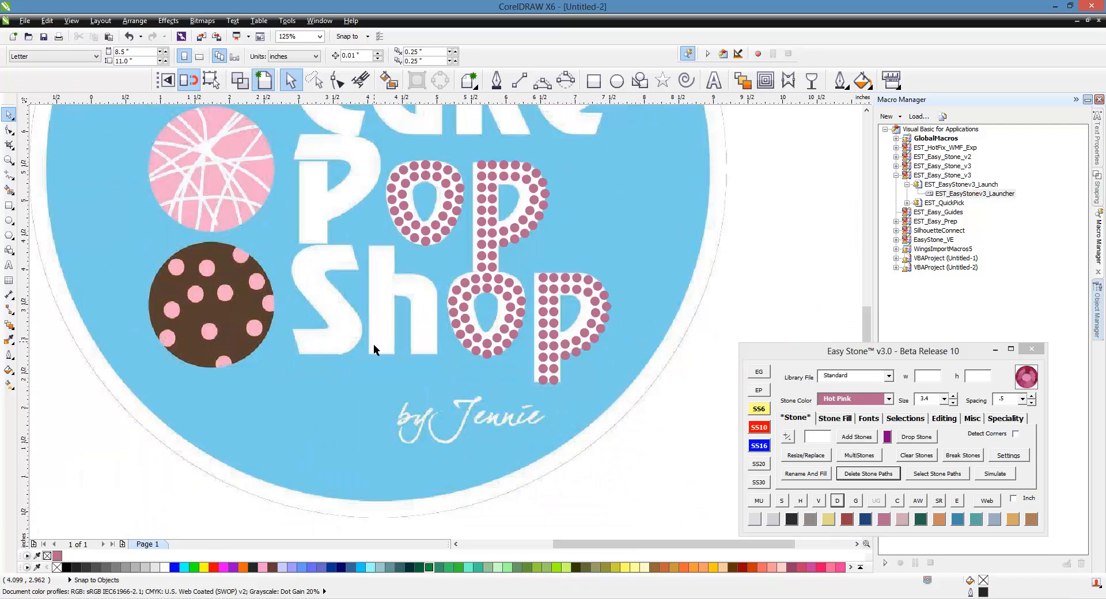
# Step: Copy a stone to the lower-left corner of the capital P's stem and duplicate it rightward with a 3.9 mm offset
pyautogui.scroll(-1, 495, 411)
pyautogui.scroll(2, 392, 312)
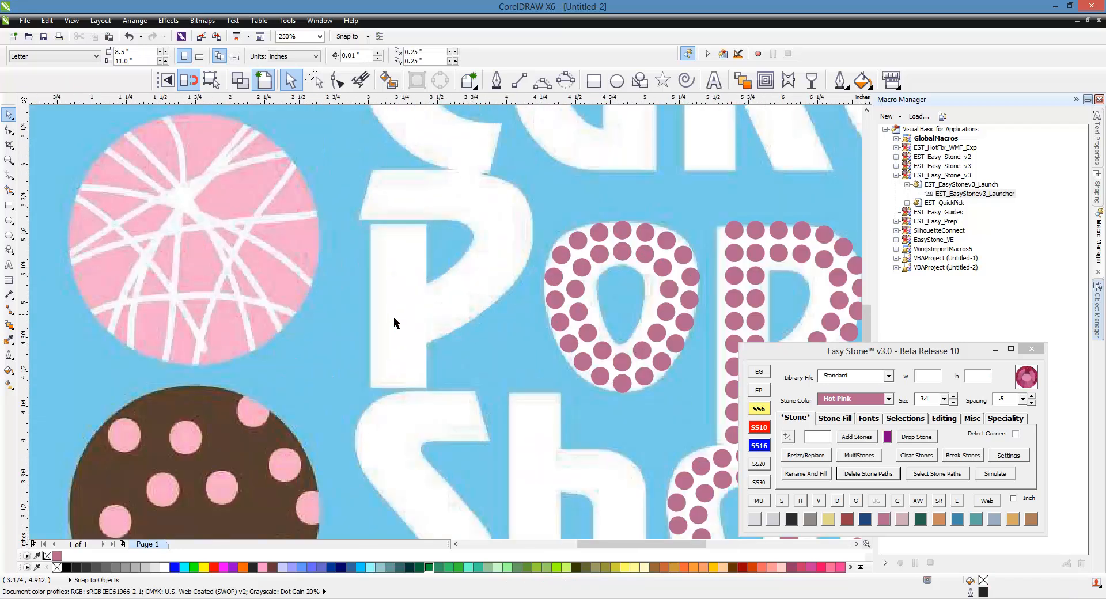
pyautogui.moveTo(624, 390); pyautogui.dragTo(387, 392)
pyautogui.rightClick(387, 392)
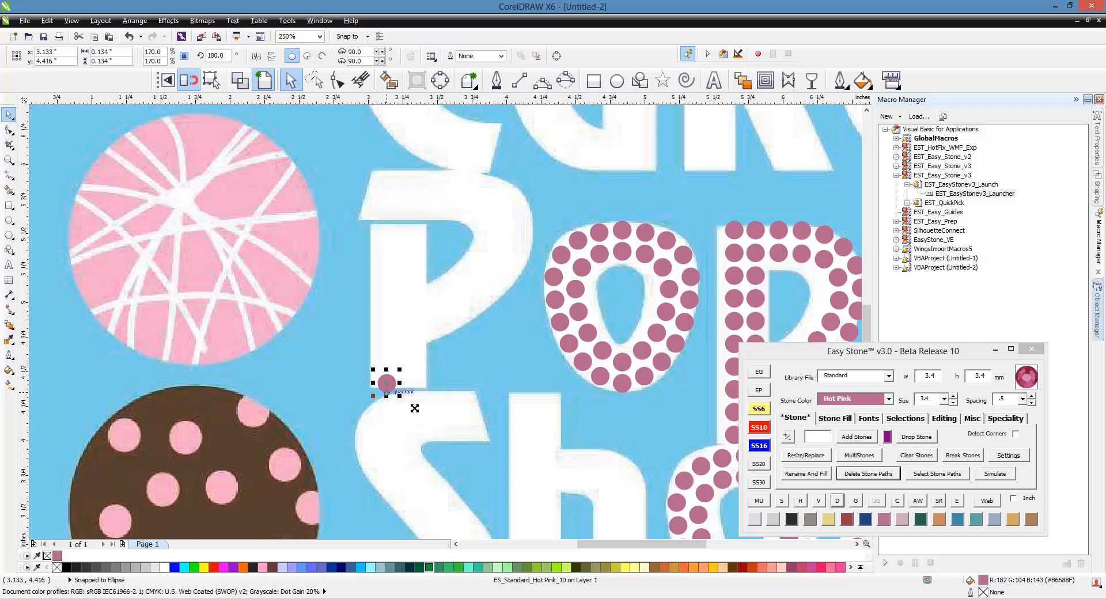
pyautogui.click(831, 419)
pyautogui.click(858, 462)
pyautogui.click(495, 408)
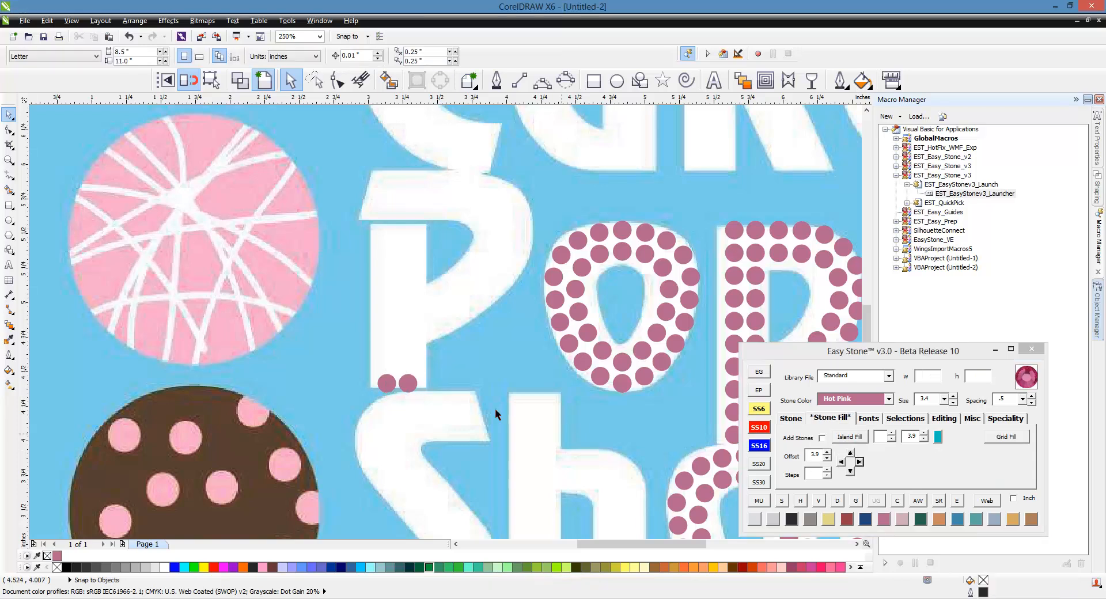
# Step: Copy the two bottom stem stones straight up to the top of the capital P's stem
pyautogui.scroll(2, 366, 364)
pyautogui.moveTo(495, 464); pyautogui.dragTo(495, 464)
pyautogui.scroll(-2, 495, 463)
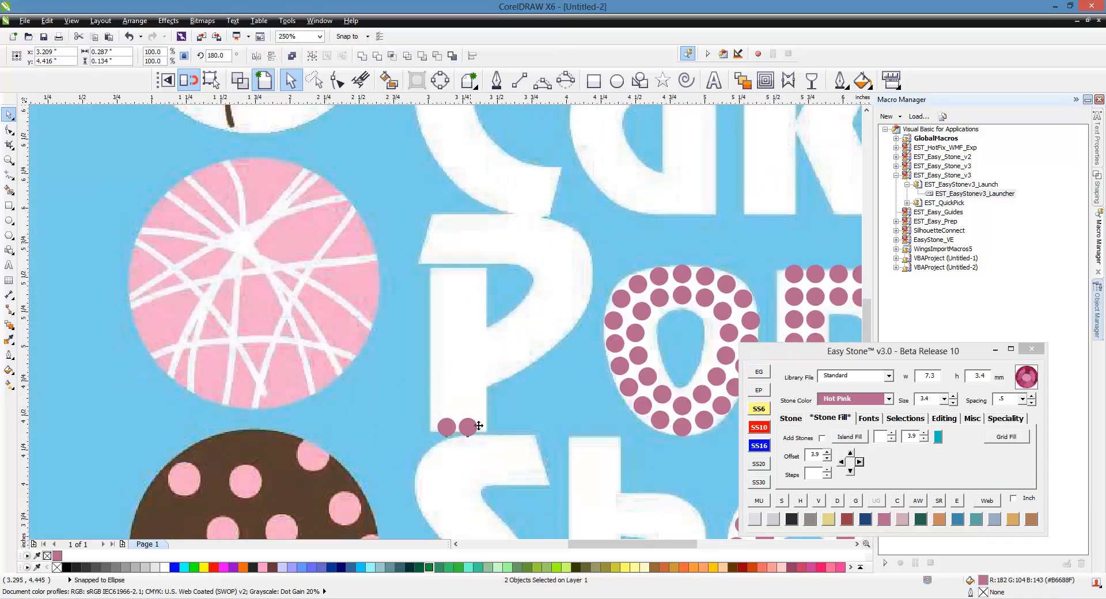
pyautogui.moveTo(482, 427); pyautogui.dragTo(483, 277)
pyautogui.click(444, 302)
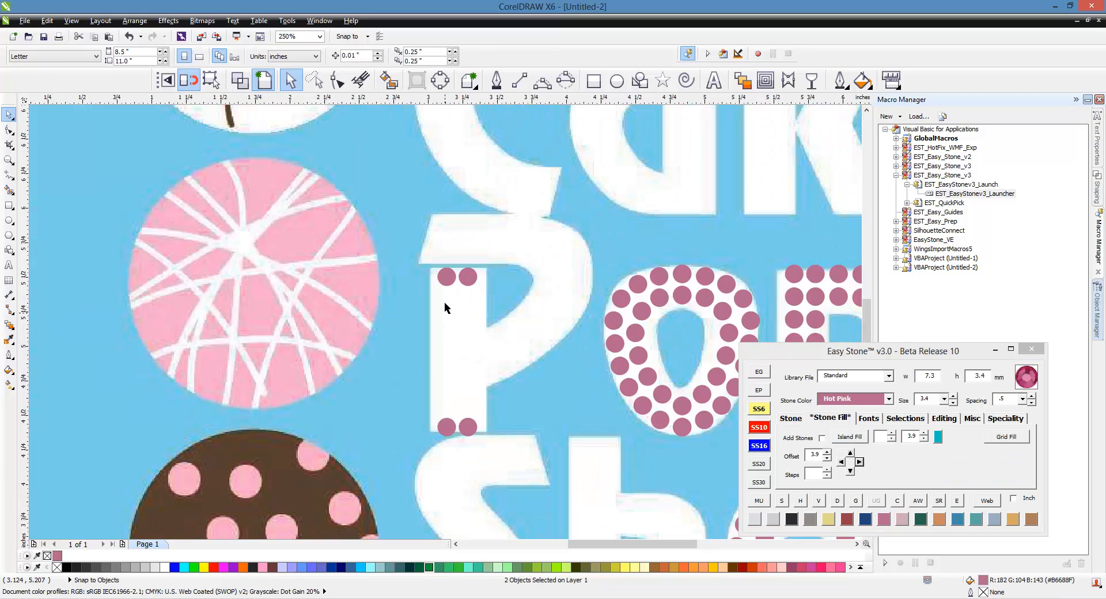
# Step: Fill both columns of the capital P's stem with stones between the end stones, and delete the stone paths
pyautogui.click(447, 279)
pyautogui.keyDown('shift'); pyautogui.click(454, 435); pyautogui.keyUp('shift')
pyautogui.click(795, 419)
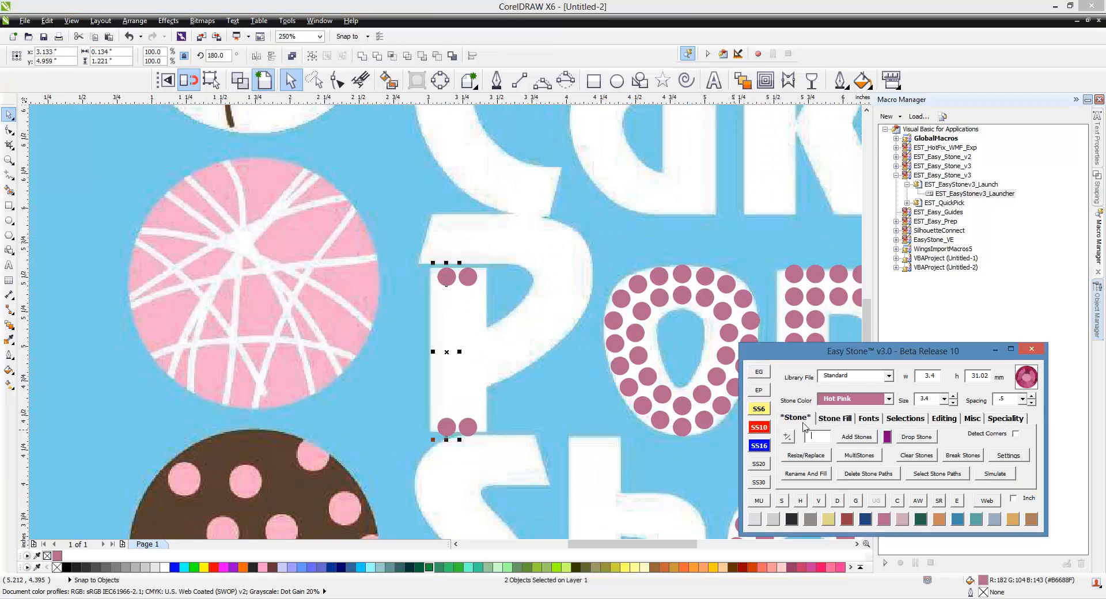
pyautogui.click(845, 437)
pyautogui.click(473, 282)
pyautogui.keyDown('shift'); pyautogui.click(472, 427); pyautogui.keyUp('shift')
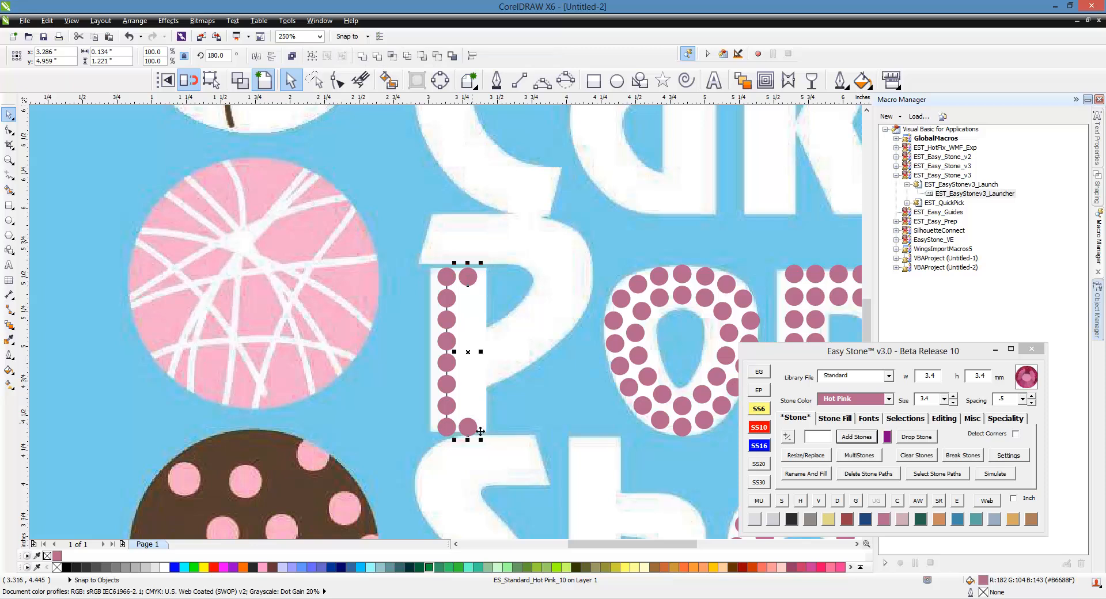
pyautogui.click(854, 435)
pyautogui.click(422, 463)
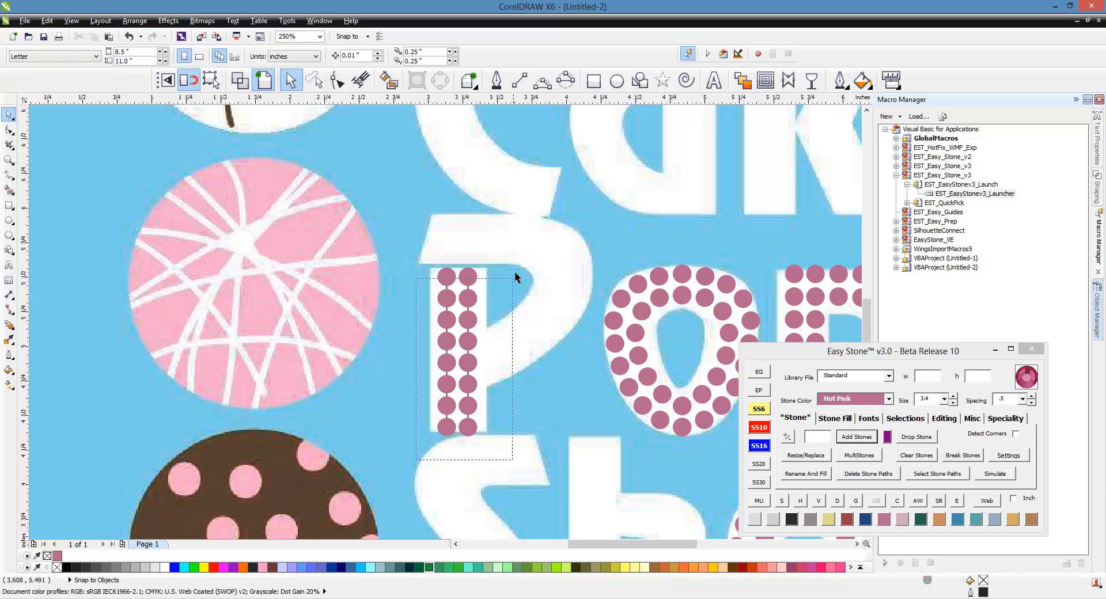
pyautogui.moveTo(515, 277); pyautogui.dragTo(514, 279)
pyautogui.click(862, 475)
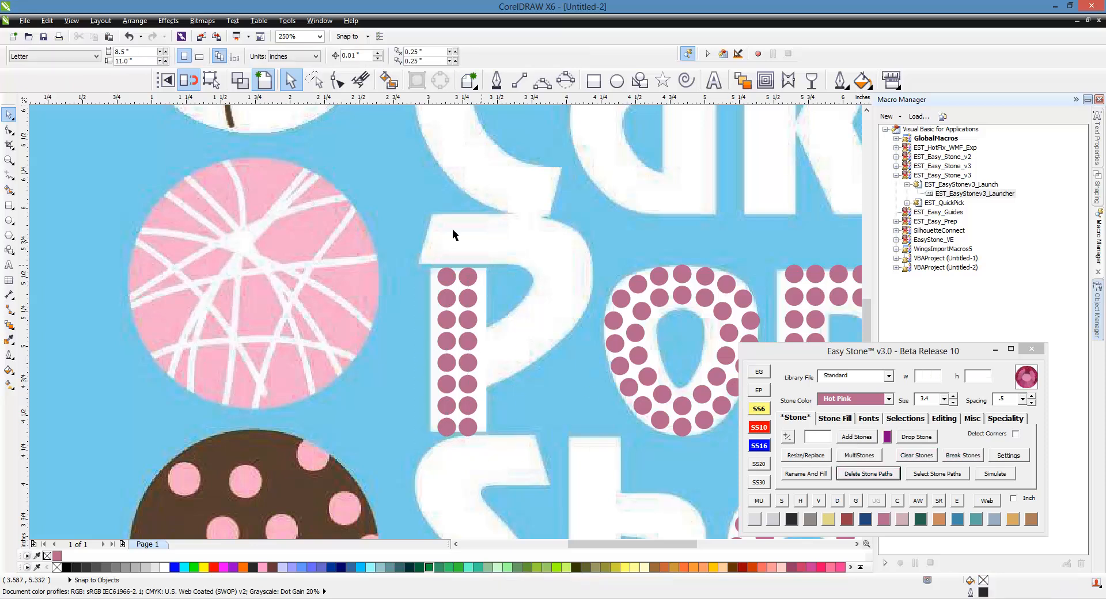
# Step: Copy the stem's top stone pair into the capital P's top bar, duplicate it below at 3.9 mm, and shift that row along the slanted edge
pyautogui.scroll(4, 440, 229)
pyautogui.click(496, 415)
pyautogui.keyDown('shift'); pyautogui.click(571, 428); pyautogui.keyUp('shift')
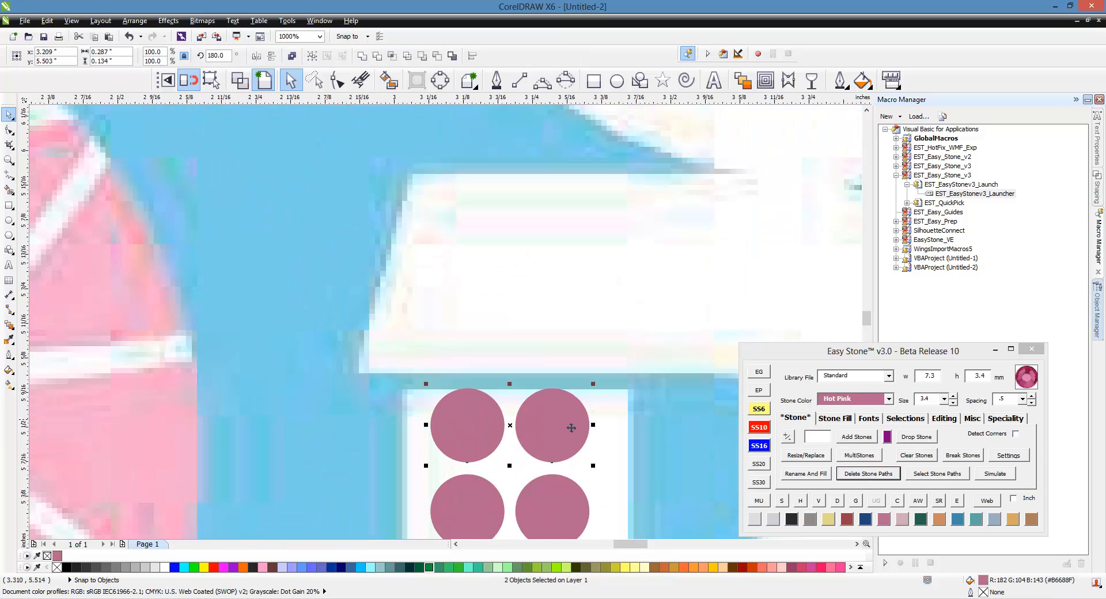
pyautogui.moveTo(570, 430); pyautogui.dragTo(566, 227)
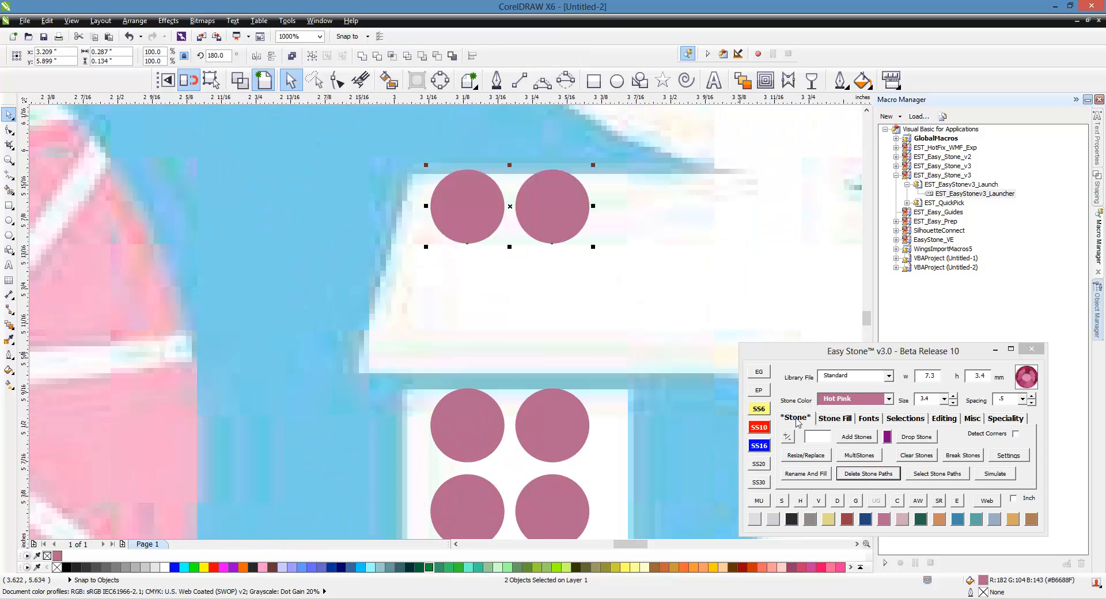
pyautogui.click(835, 418)
pyautogui.click(850, 471)
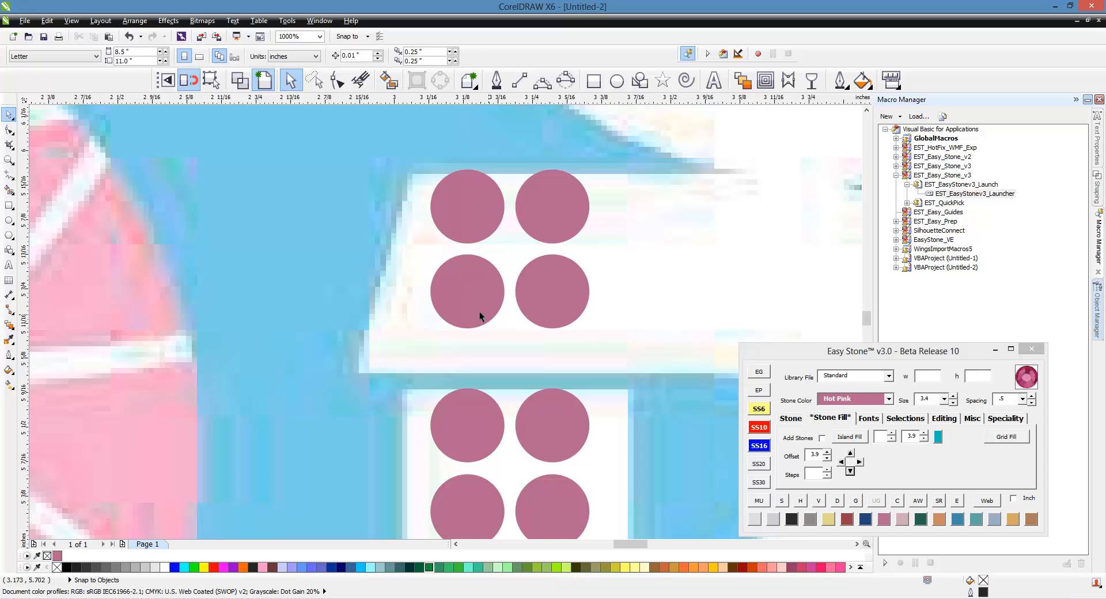
pyautogui.moveTo(570, 313); pyautogui.dragTo(523, 313)
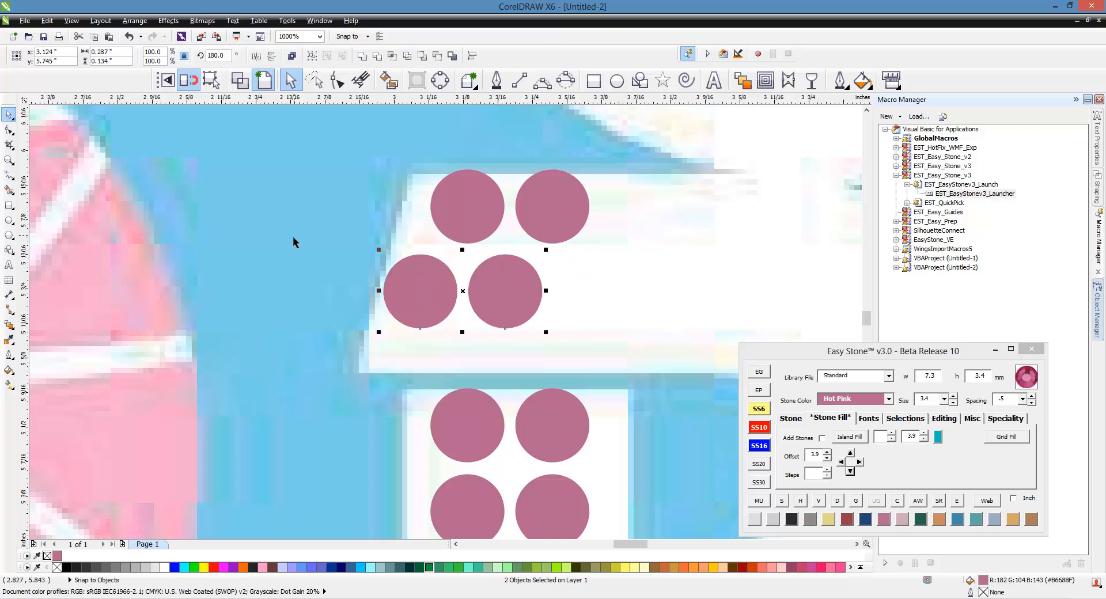
pyautogui.scroll(-2, 292, 237)
pyautogui.press('Escape')
# Step: Extend the top row of the capital P's bar rightward with three more stones at a 3.9 mm offset
pyautogui.click(420, 232)
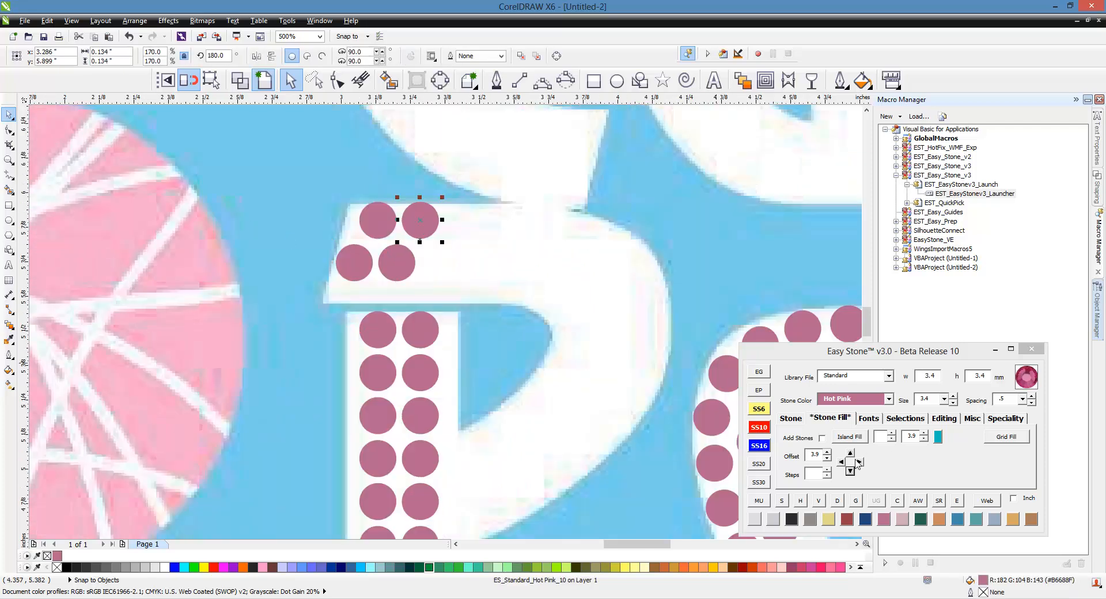
pyautogui.click(860, 462)
pyautogui.click(861, 463)
pyautogui.click(860, 463)
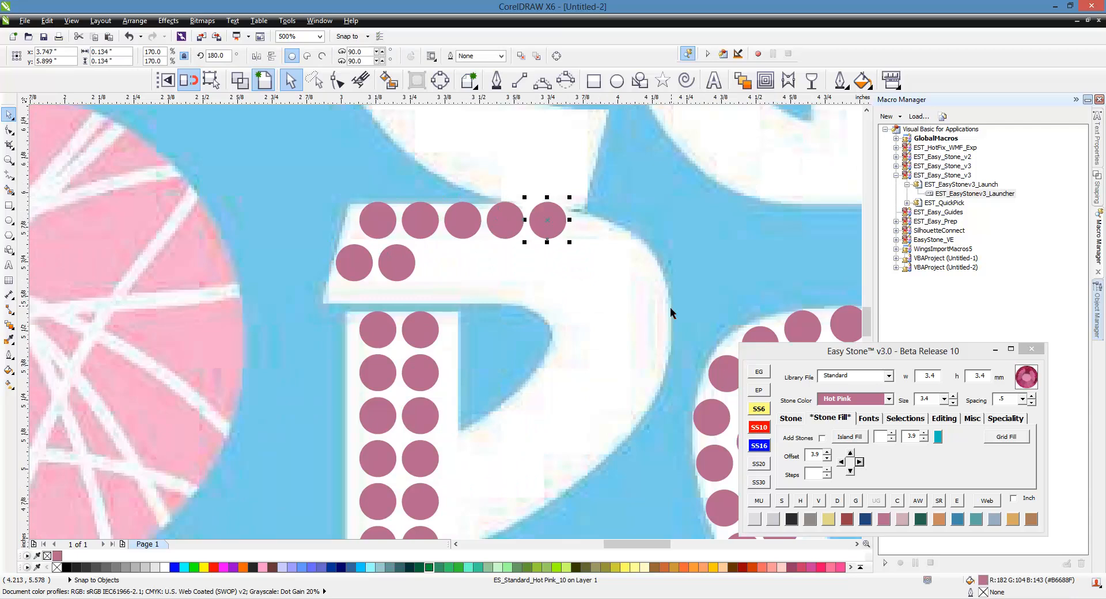
pyautogui.press('Escape')
# Step: Place eight stone copies along the outer curve of the capital P's bowl, from the stem up to the top row
pyautogui.scroll(-2, 540, 301)
pyautogui.scroll(2, 569, 389)
pyautogui.moveTo(407, 461); pyautogui.dragTo(636, 284)
pyautogui.press('space')
pyautogui.press('space')
pyautogui.press('space')
pyautogui.press('space')
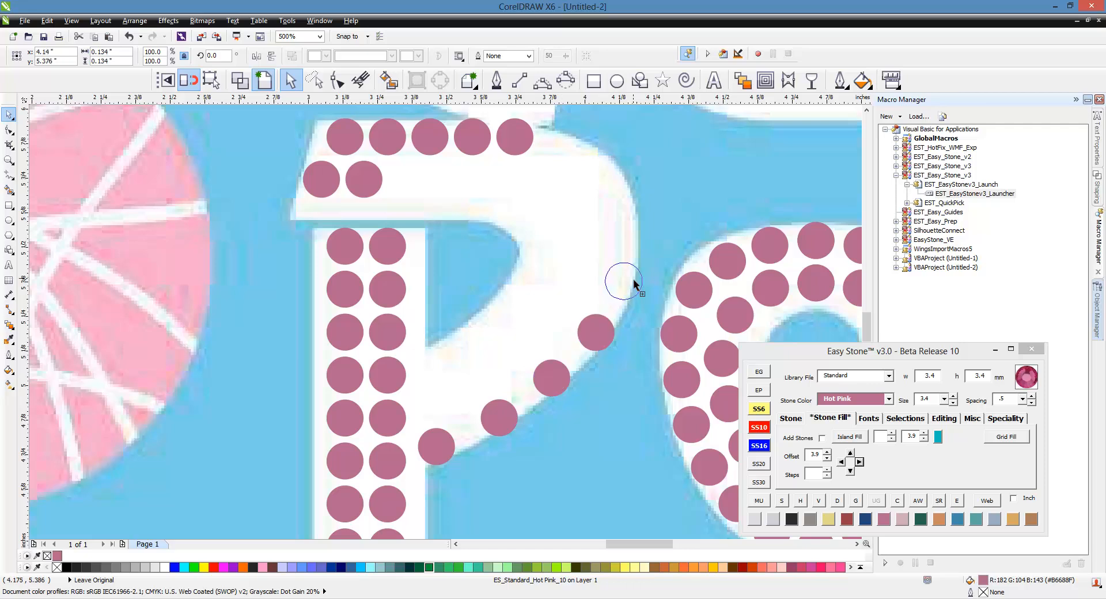
pyautogui.press('space')
pyautogui.moveTo(637, 219); pyautogui.dragTo(579, 146)
pyautogui.press('space')
pyautogui.press('Escape')
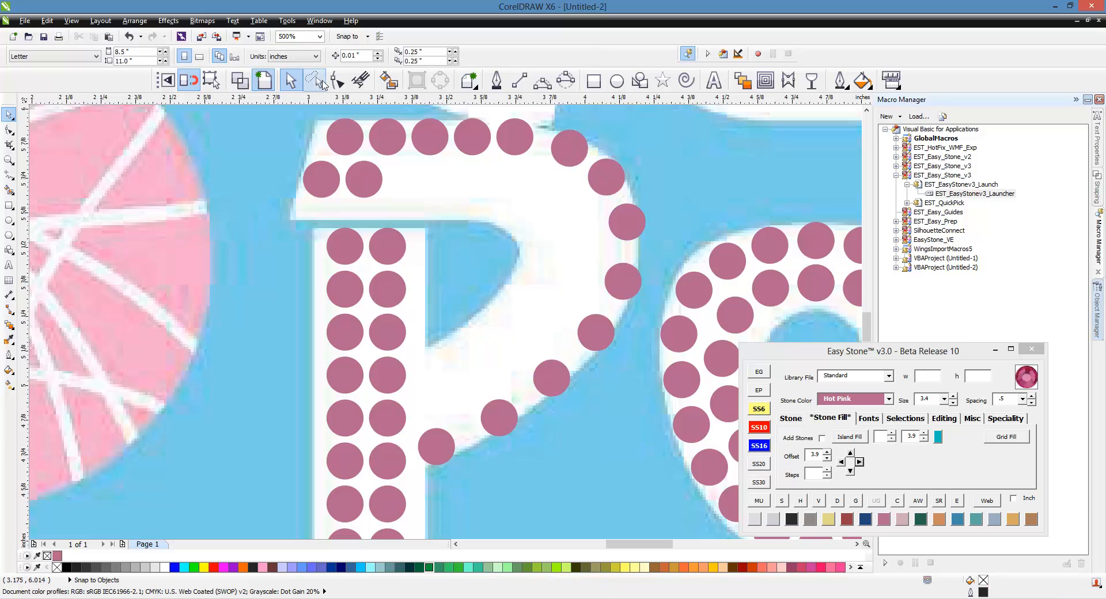
# Step: Distribute the capital P's outer row, from the bar's top-left stone to the stem, evenly as 16 stones without a path line
pyautogui.moveTo(412, 194)
pyautogui.mouseDown()
pyautogui.moveTo(414, 129)
pyautogui.moveTo(605, 303)
pyautogui.moveTo(492, 449)
pyautogui.moveTo(391, 467)
pyautogui.mouseUp()
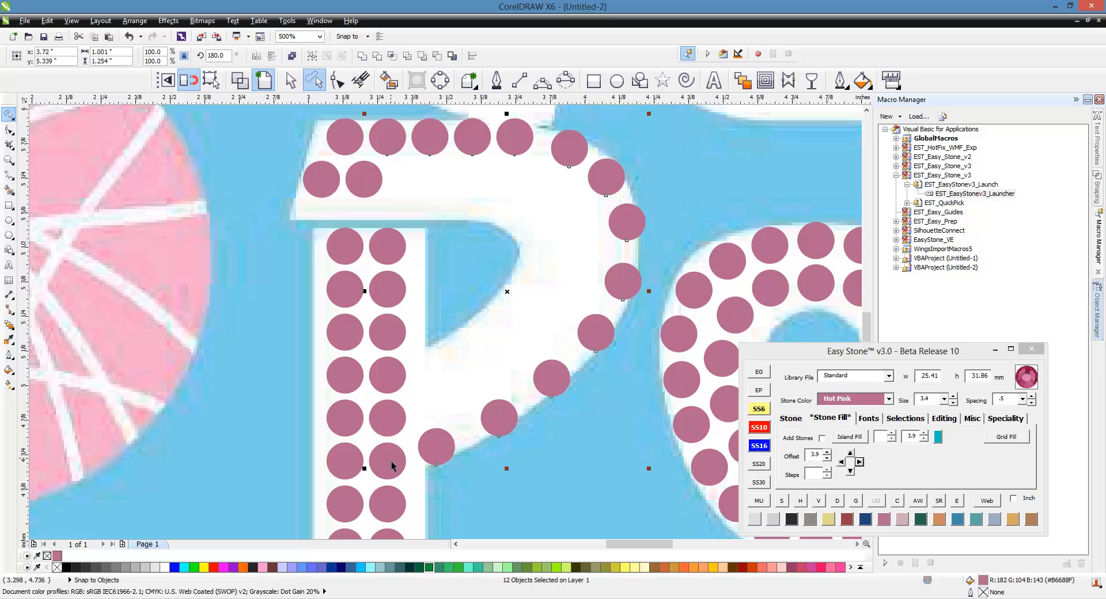
pyautogui.click(837, 501)
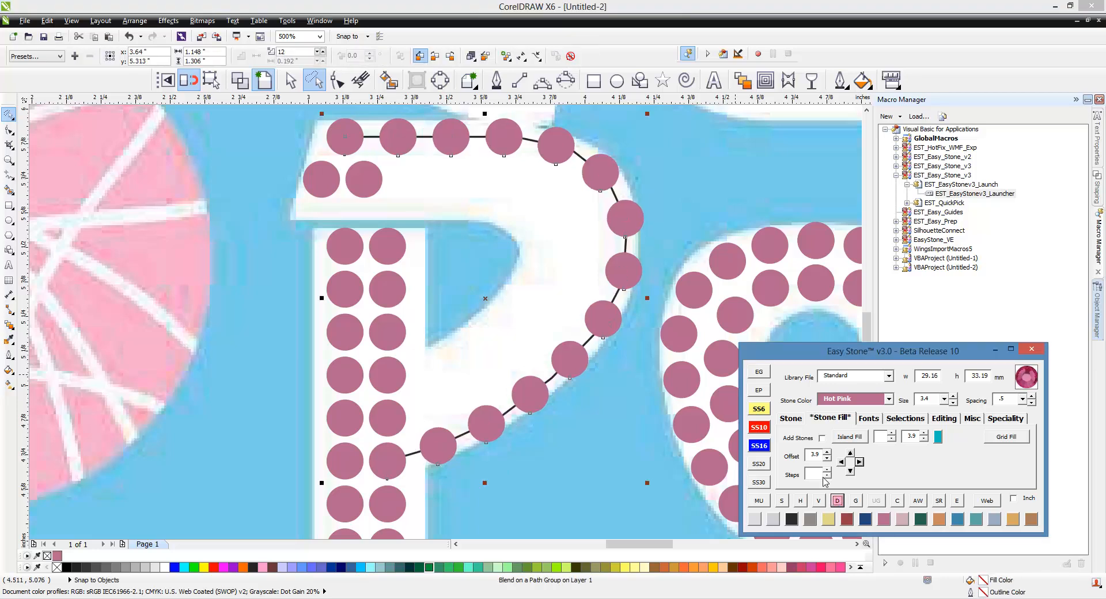
pyautogui.click(788, 419)
pyautogui.click(787, 437)
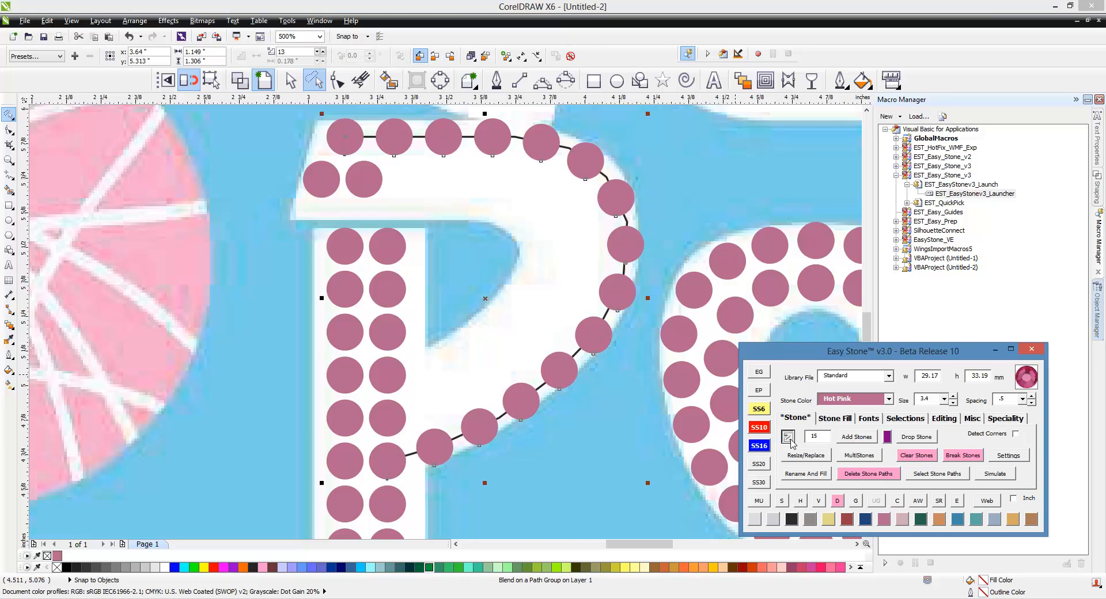
pyautogui.click(787, 437)
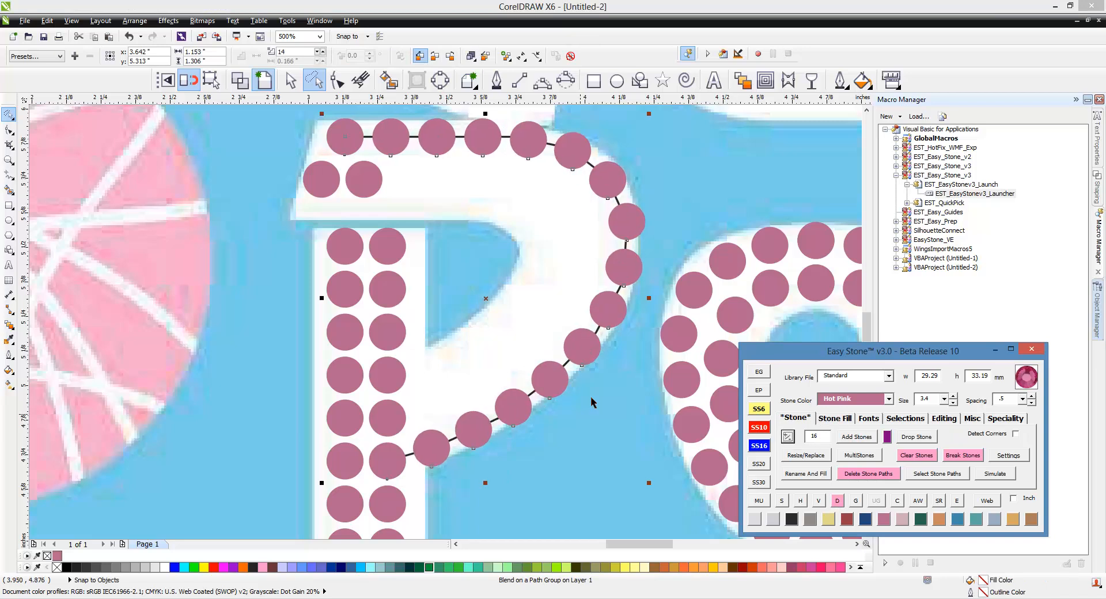
pyautogui.click(840, 502)
pyautogui.click(534, 494)
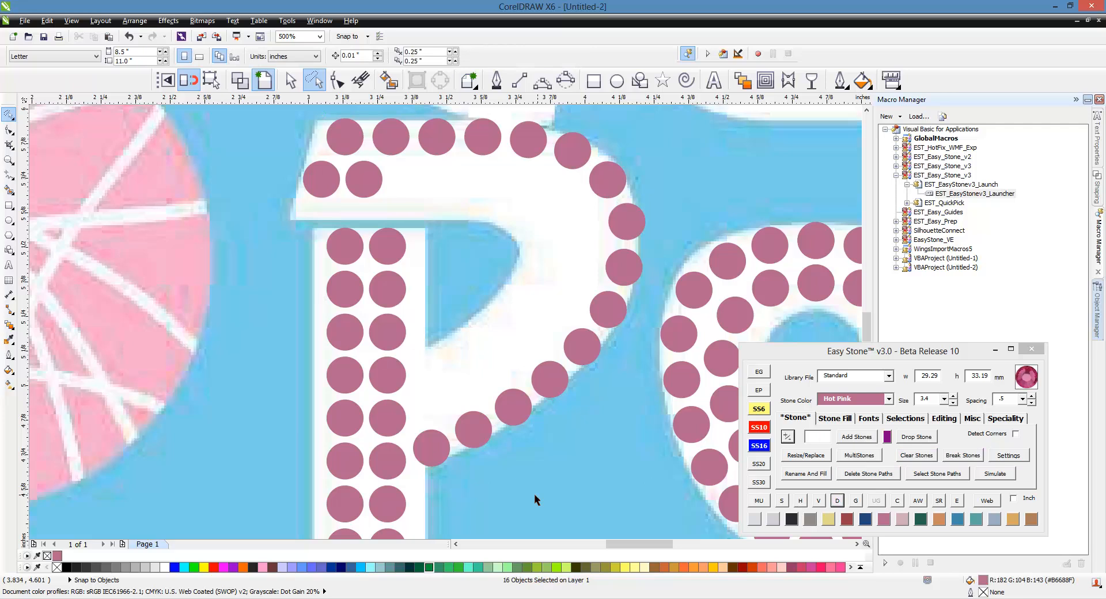
# Step: Place ten stone copies as an inner row around the capital P's bowl, from the stem up to the bar's second row
pyautogui.moveTo(401, 424); pyautogui.dragTo(437, 182)
pyautogui.press('space')
pyautogui.press('space')
pyautogui.press('space')
pyautogui.press('space')
pyautogui.press('space')
pyautogui.press('space')
pyautogui.press('space')
pyautogui.press('space')
pyautogui.press('space')
# Step: Align the inner row's last placed stone horizontally with the neighbouring stone in the bar's second row
pyautogui.keyDown('shift'); pyautogui.click(370, 190); pyautogui.keyUp('shift')
pyautogui.press('e')
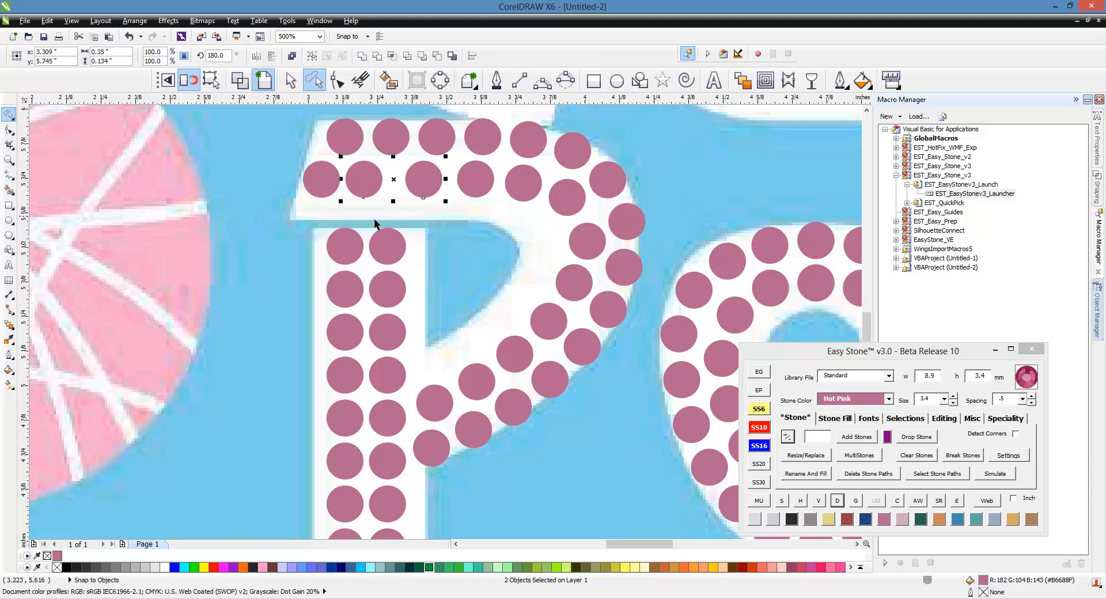
pyautogui.click(342, 213)
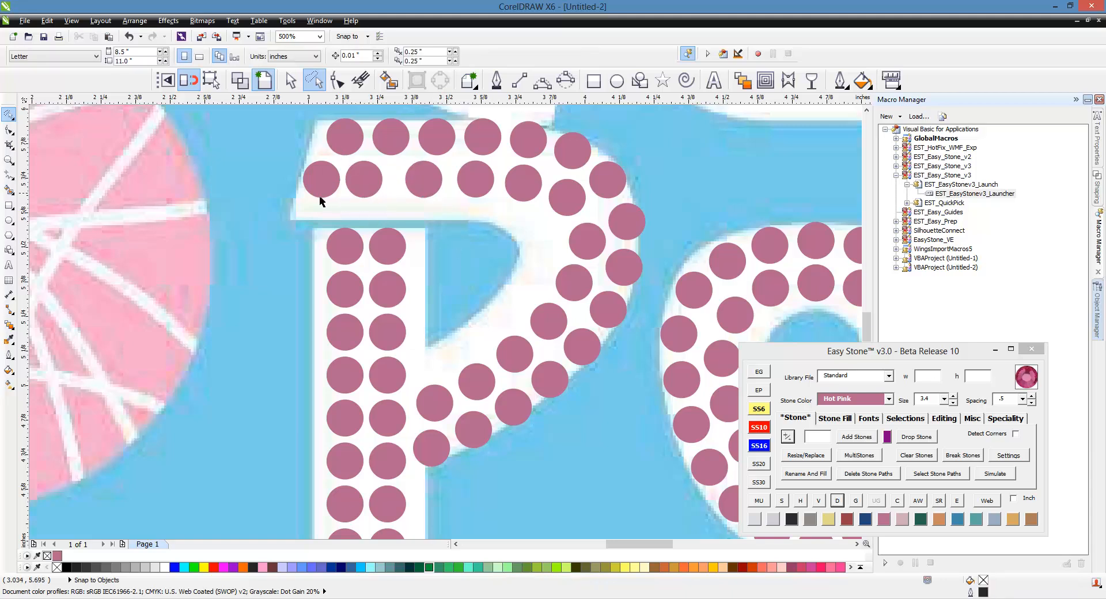
# Step: Distribute the 13 stones of the capital P's inner row evenly, including the stem stone, and delete the stone path
pyautogui.moveTo(275, 209); pyautogui.dragTo(282, 184)
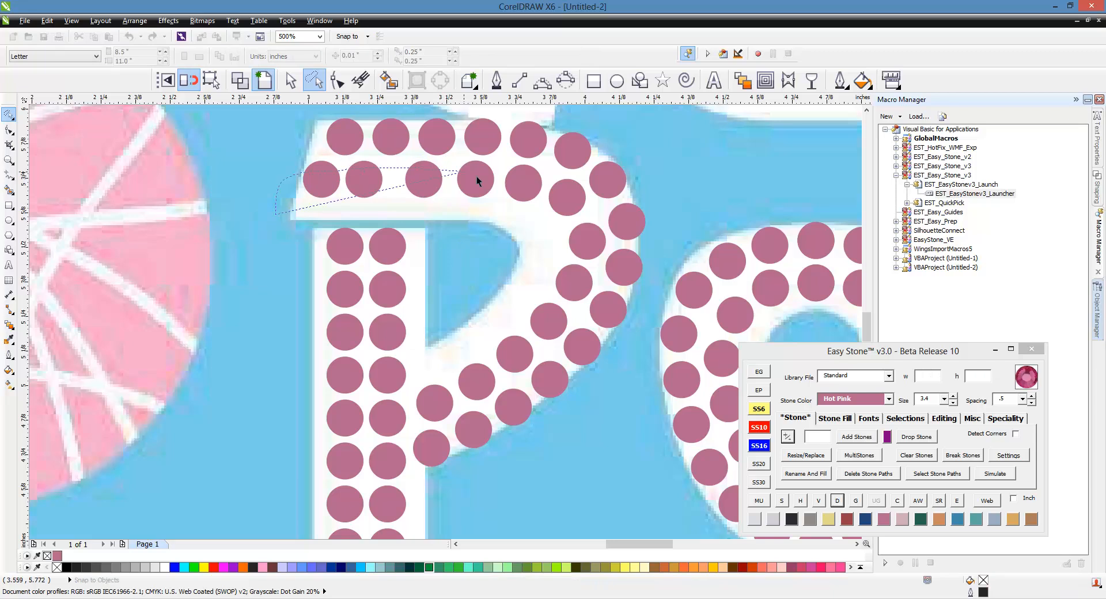
pyautogui.moveTo(477, 180)
pyautogui.mouseDown()
pyautogui.moveTo(547, 189)
pyautogui.moveTo(587, 269)
pyautogui.moveTo(563, 316)
pyautogui.moveTo(494, 375)
pyautogui.mouseUp()
pyautogui.moveTo(414, 410)
pyautogui.mouseDown()
pyautogui.moveTo(513, 230)
pyautogui.moveTo(411, 281)
pyautogui.moveTo(413, 386)
pyautogui.mouseUp()
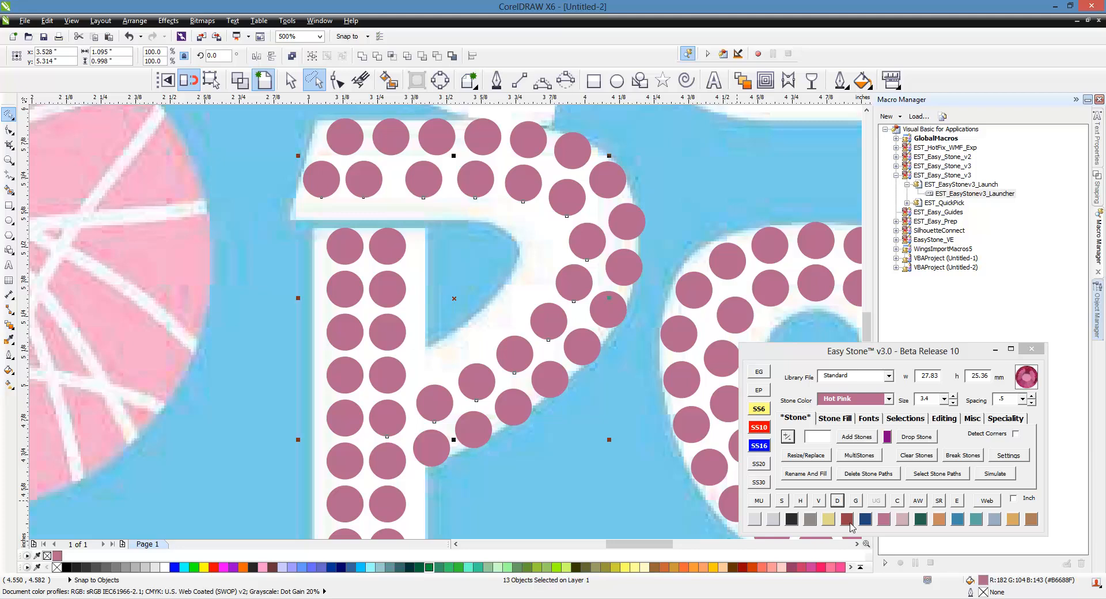
pyautogui.click(838, 501)
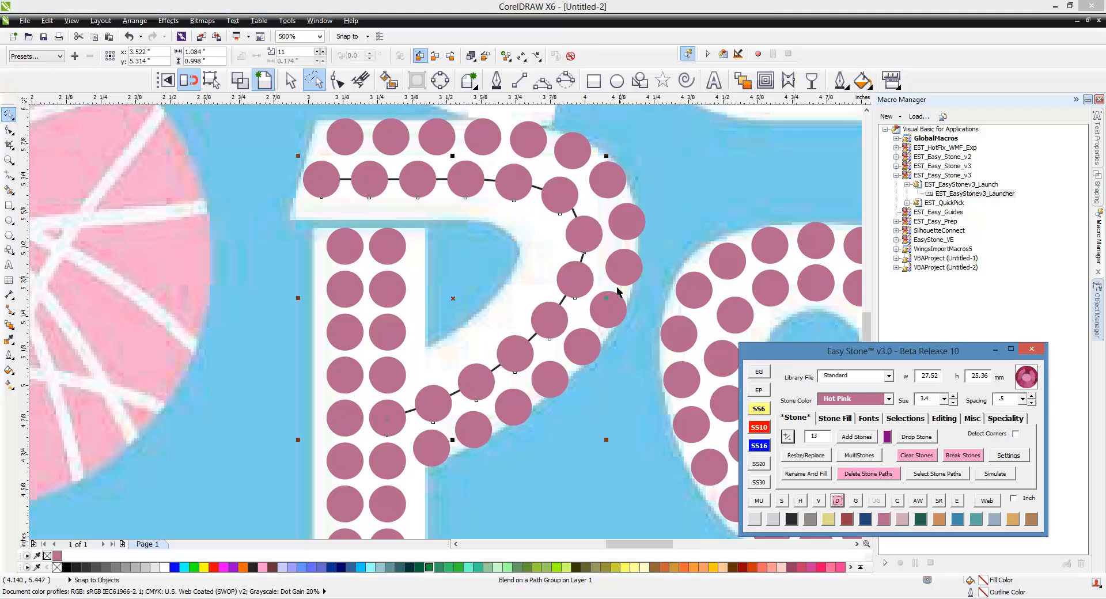
pyautogui.click(852, 474)
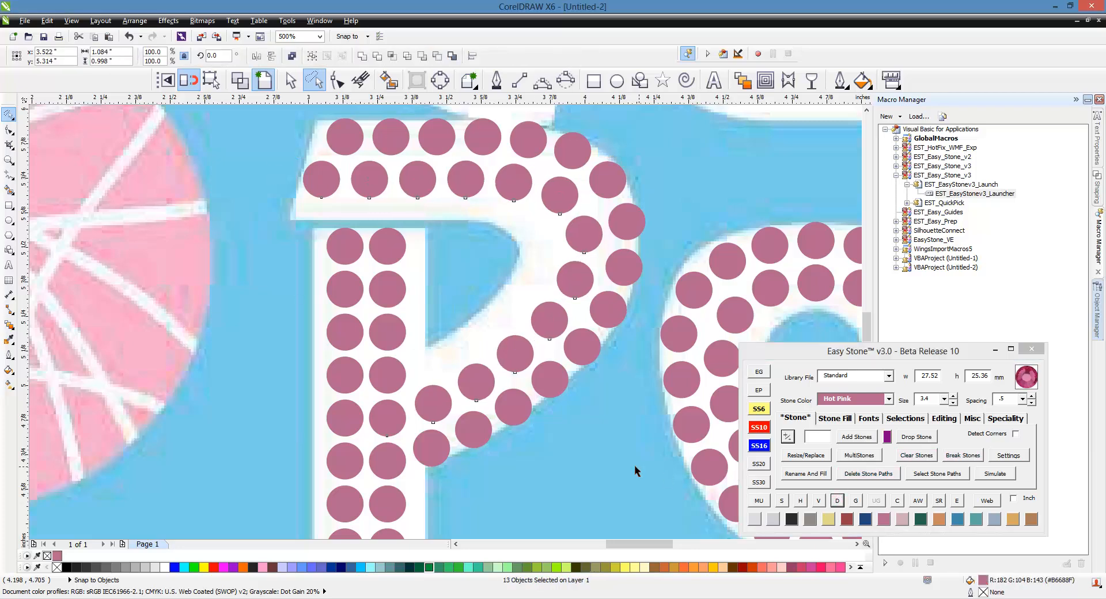
pyautogui.scroll(-2, 309, 240)
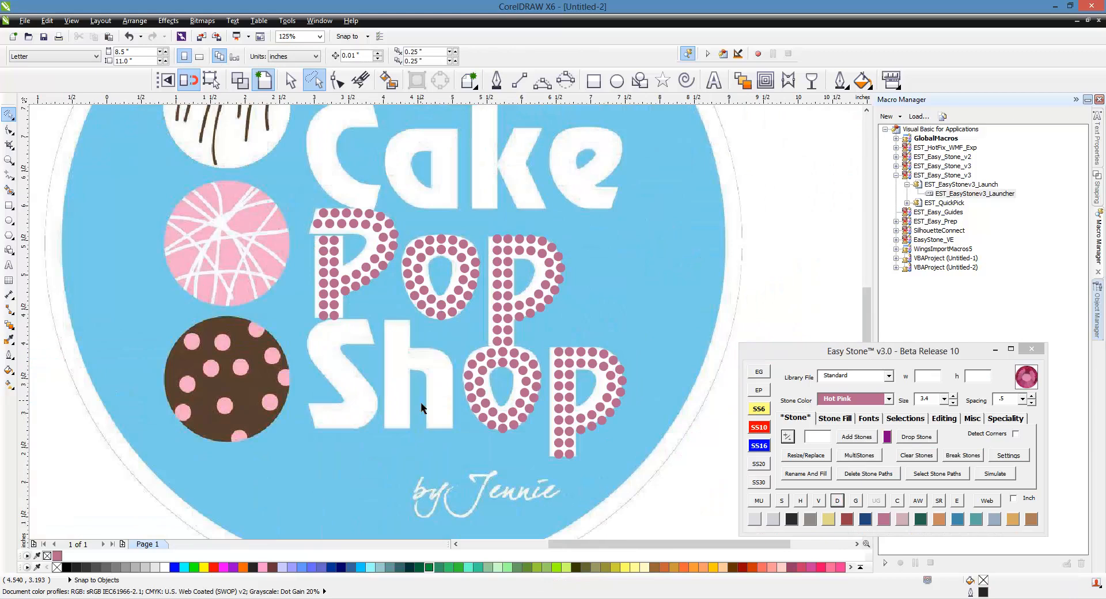
pyautogui.scroll(1, 353, 429)
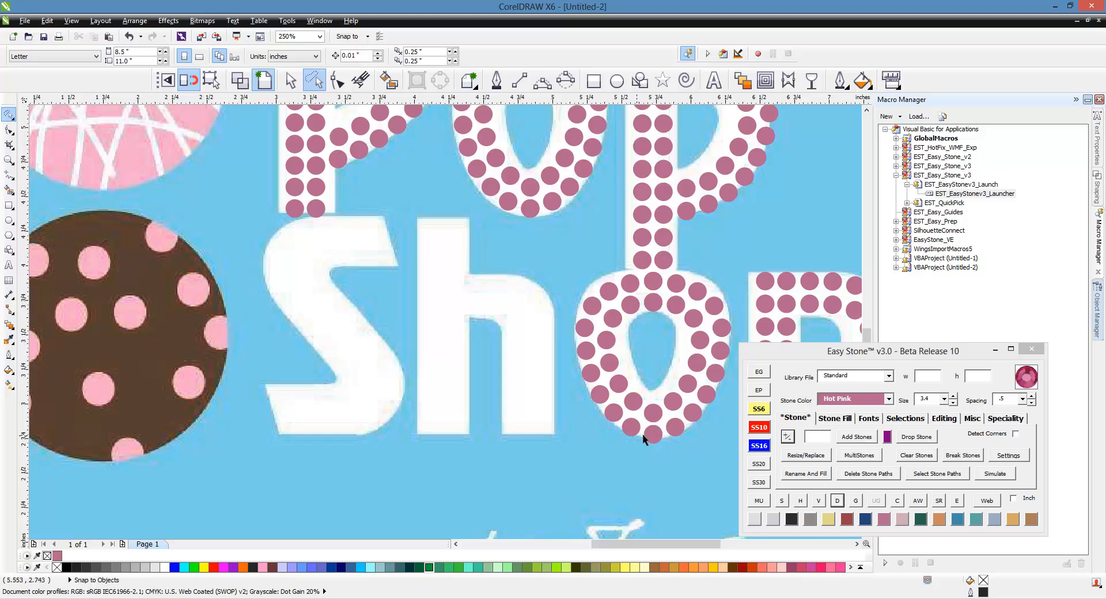
pyautogui.scroll(1, 644, 429)
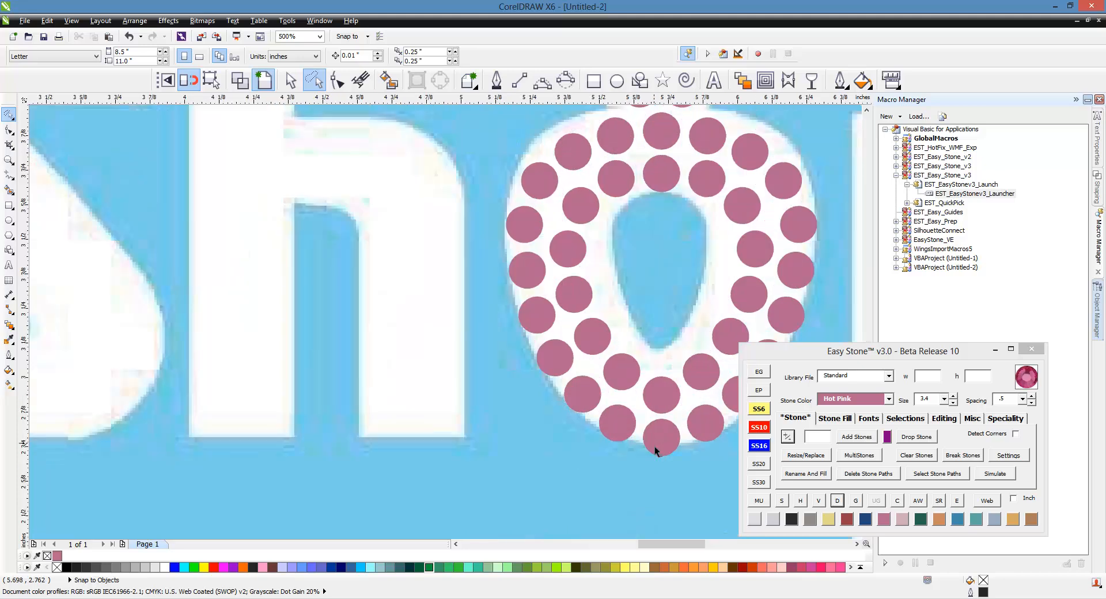
# Step: Place a Hot Pink stone at the bottom-left corner of the h's stem and add a copy offset 3.9 mm to its right
pyautogui.click(215, 437)
pyautogui.click(830, 418)
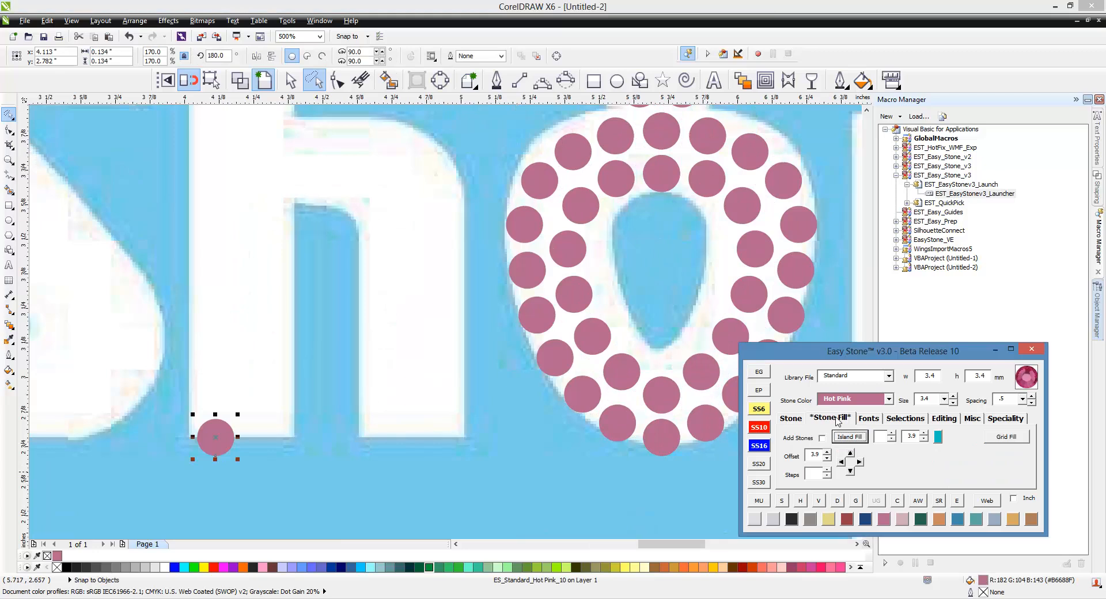
pyautogui.click(858, 463)
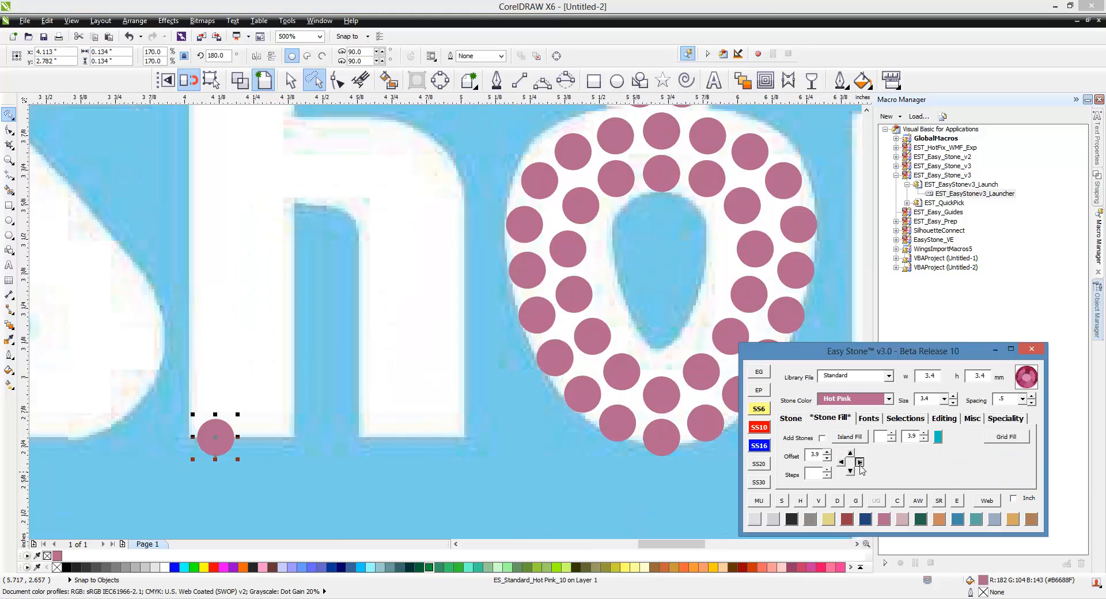
pyautogui.click(509, 471)
pyautogui.scroll(-1, 509, 467)
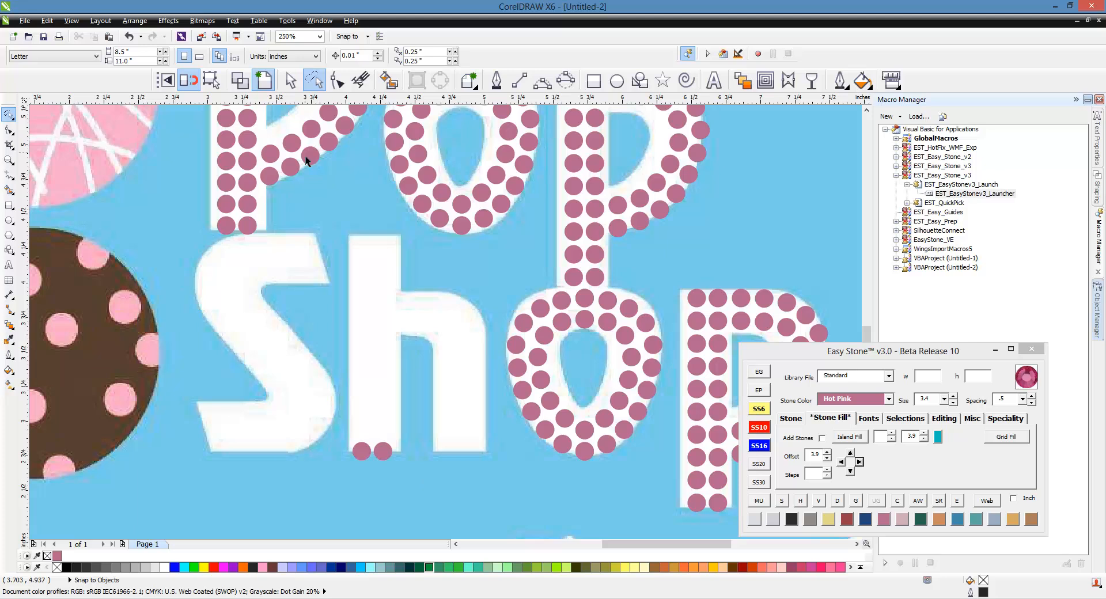
# Step: Copy the pair of stones at the base of the h's stem straight up to the stem's top
pyautogui.click(291, 80)
pyautogui.moveTo(347, 349); pyautogui.dragTo(397, 472)
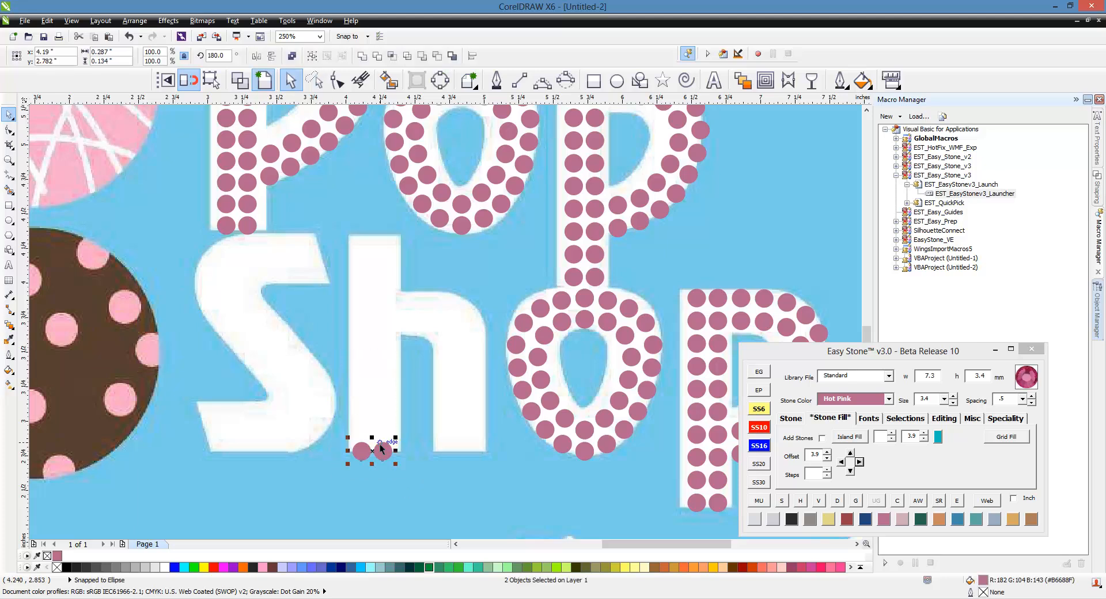
pyautogui.moveTo(390, 390); pyautogui.dragTo(371, 261)
pyautogui.rightClick(403, 253)
# Step: Fill both columns of the h's stem with stones between the top and bottom pairs, and delete the stone paths
pyautogui.click(386, 312)
pyautogui.keyDown('shift'); pyautogui.click(364, 456); pyautogui.keyUp('shift')
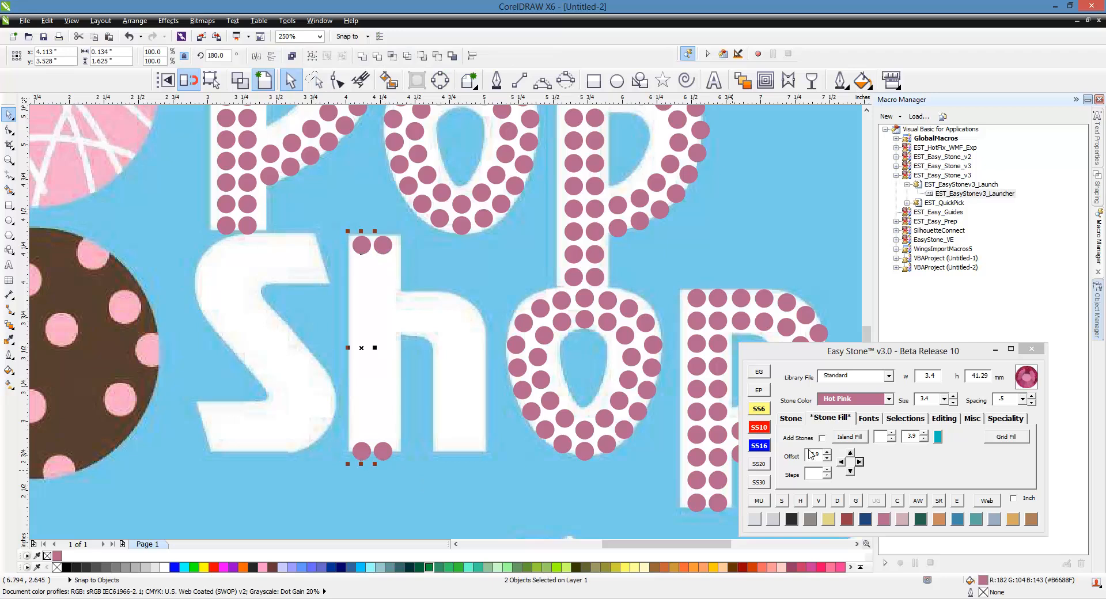
pyautogui.click(799, 419)
pyautogui.click(843, 438)
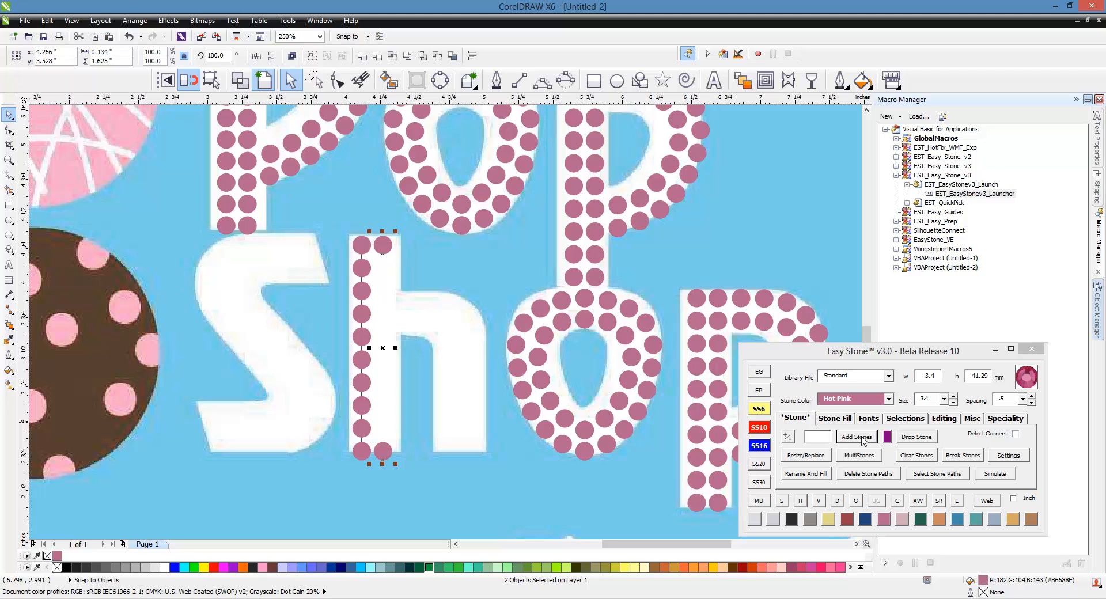
pyautogui.click(861, 437)
pyautogui.moveTo(328, 225); pyautogui.dragTo(426, 495)
pyautogui.click(858, 474)
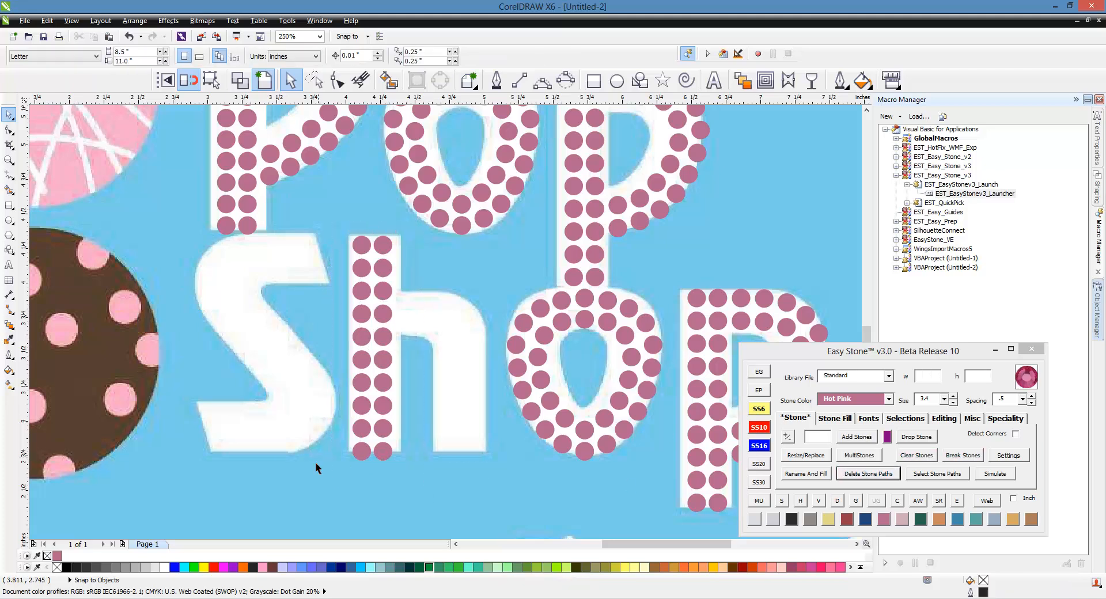
# Step: Copy the lower six rows of the h's stem stones across onto its right leg
pyautogui.moveTo(430, 392); pyautogui.dragTo(436, 326)
pyautogui.moveTo(383, 374); pyautogui.dragTo(469, 374)
pyautogui.click(422, 384)
pyautogui.scroll(1, 422, 323)
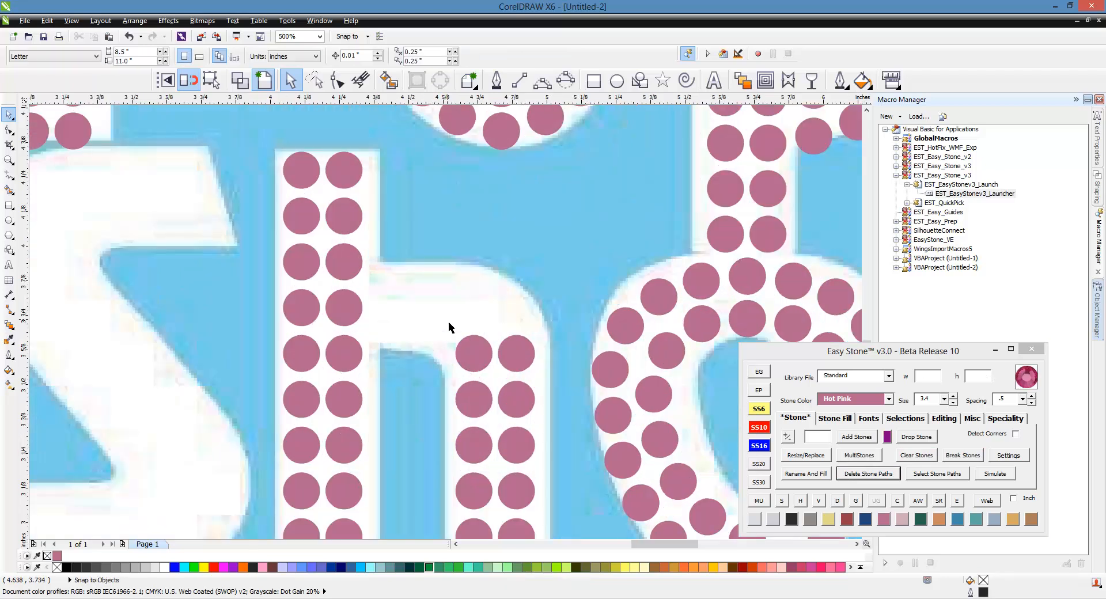
# Step: Place four stone copies as the outer row of the h's arch, from the right leg back to the stem, and adjust their spacing
pyautogui.scroll(1, 551, 304)
pyautogui.click(479, 320)
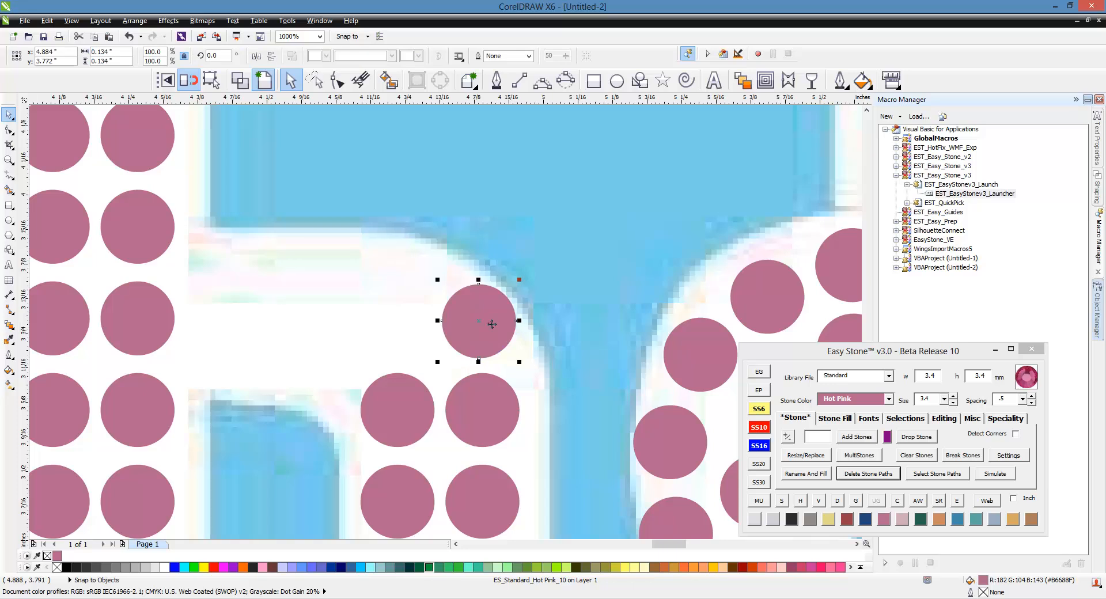
pyautogui.click(416, 263)
pyautogui.click(322, 249)
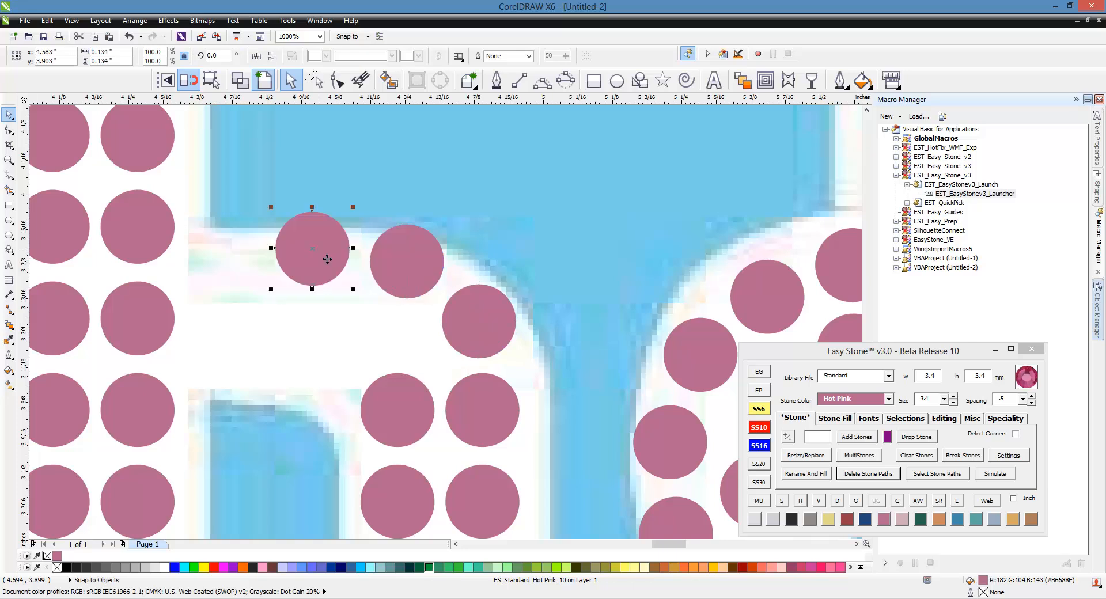
pyautogui.moveTo(236, 259); pyautogui.dragTo(236, 259)
pyautogui.scroll(-1, 368, 245)
pyautogui.scroll(1, 380, 257)
pyautogui.moveTo(396, 261); pyautogui.dragTo(388, 261)
# Step: Place two stone copies as the inner row of the h's arch and shift the right leg's top inner stone up towards them
pyautogui.click(323, 317)
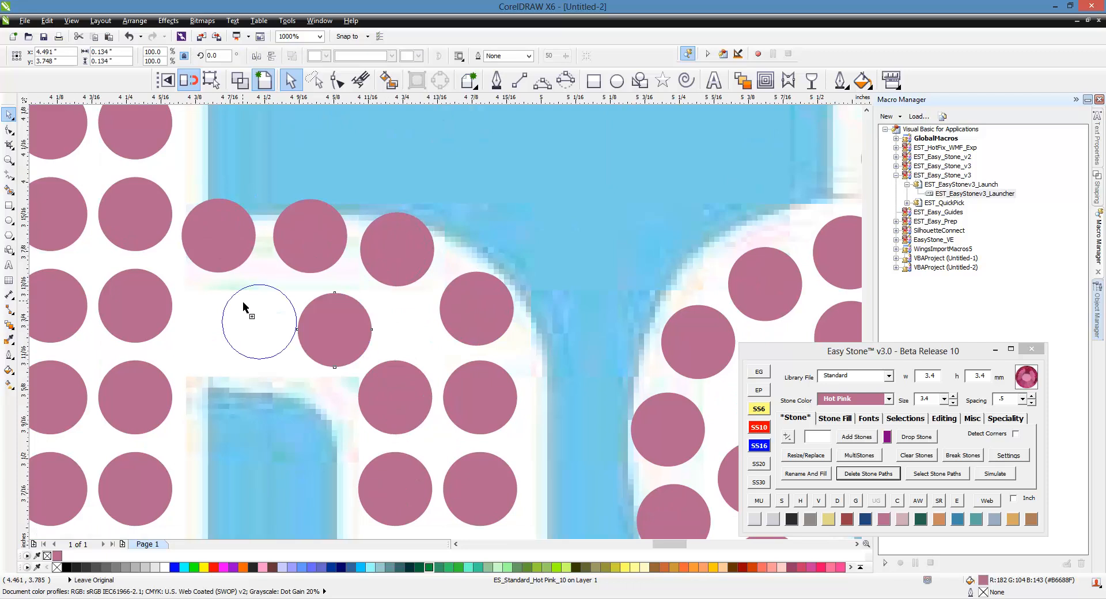
pyautogui.click(224, 309)
pyautogui.scroll(-1, 362, 248)
pyautogui.scroll(1, 359, 295)
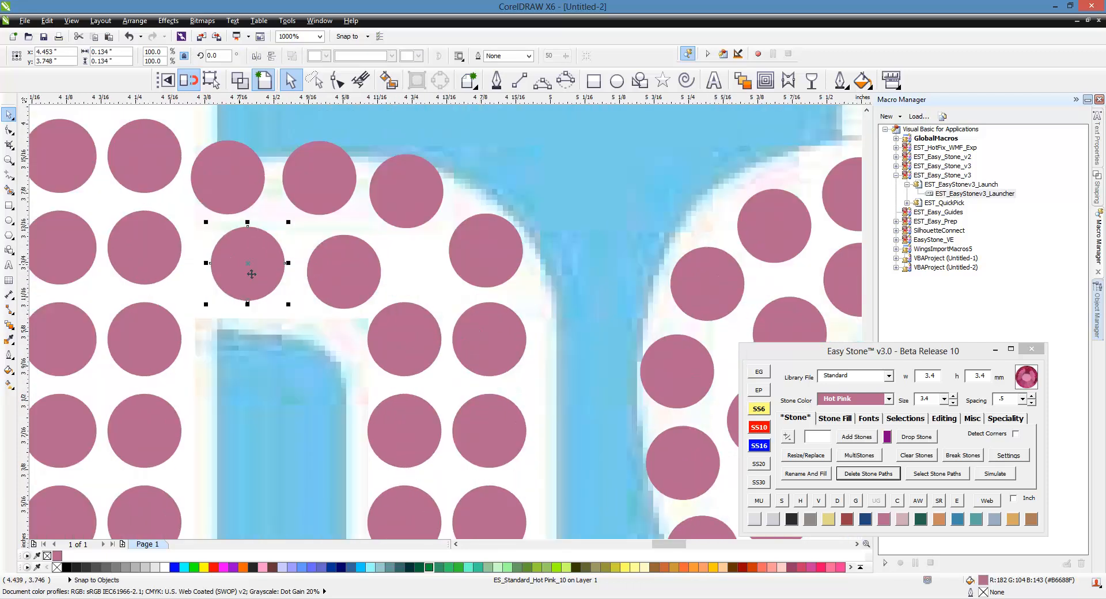
pyautogui.moveTo(252, 274); pyautogui.dragTo(239, 272)
pyautogui.moveTo(360, 288); pyautogui.dragTo(414, 310)
pyautogui.scroll(-1, 404, 286)
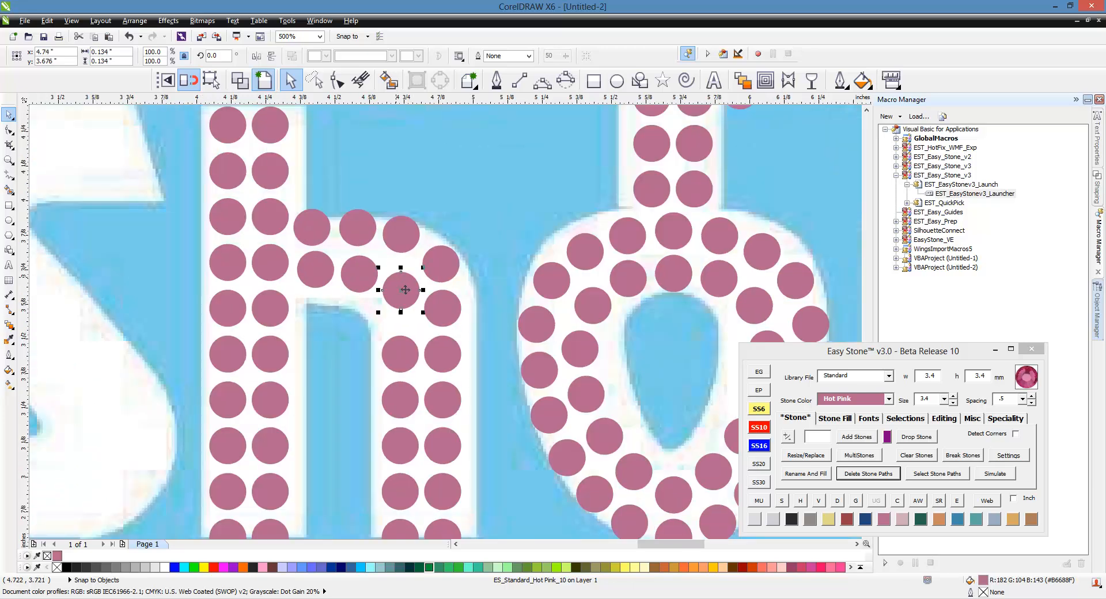
# Step: Distribute the six stones of the h's right leg inner column evenly in the vertical direction
pyautogui.scroll(-1, 405, 290)
pyautogui.keyDown('shift'); pyautogui.click(400, 324); pyautogui.keyUp('shift')
pyautogui.keyDown('shift'); pyautogui.click(400, 347); pyautogui.keyUp('shift')
pyautogui.keyDown('shift'); pyautogui.click(400, 369); pyautogui.keyUp('shift')
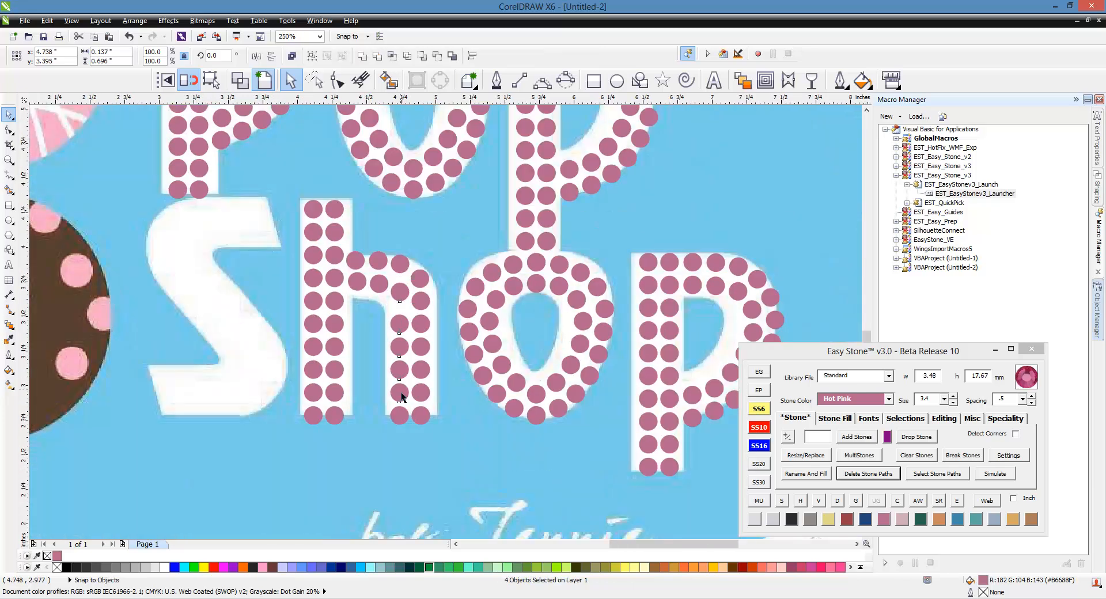
pyautogui.keyDown('shift'); pyautogui.click(400, 393); pyautogui.keyUp('shift')
pyautogui.keyDown('shift'); pyautogui.click(400, 415); pyautogui.keyUp('shift')
pyautogui.click(818, 501)
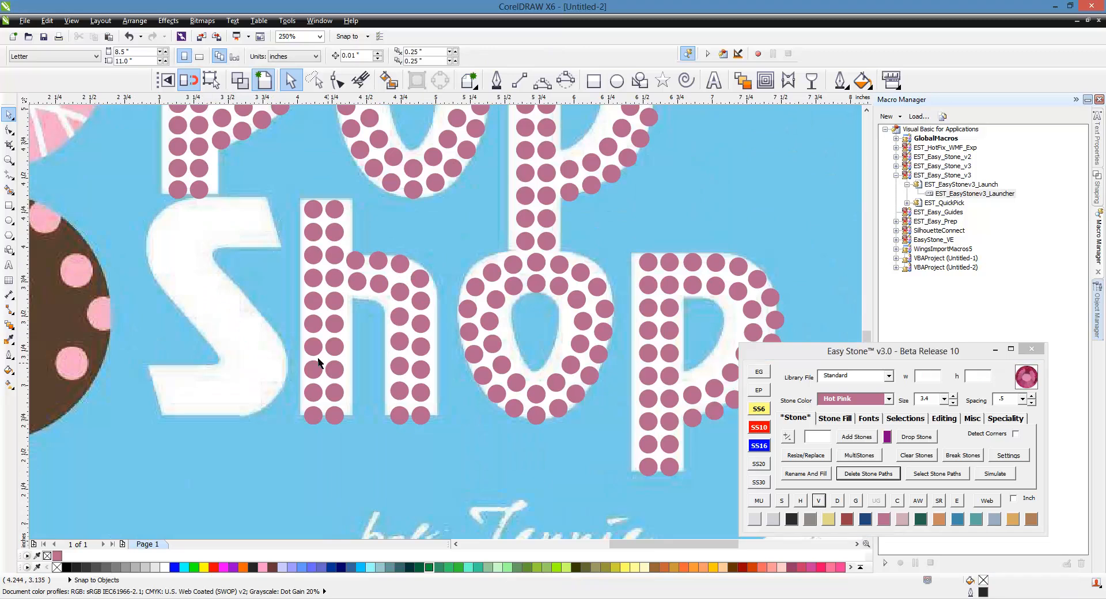
# Step: Nudge the inner-row stones of the h's arch to even out their gaps
pyautogui.scroll(2, 399, 272)
pyautogui.scroll(1, 457, 336)
pyautogui.click(563, 350)
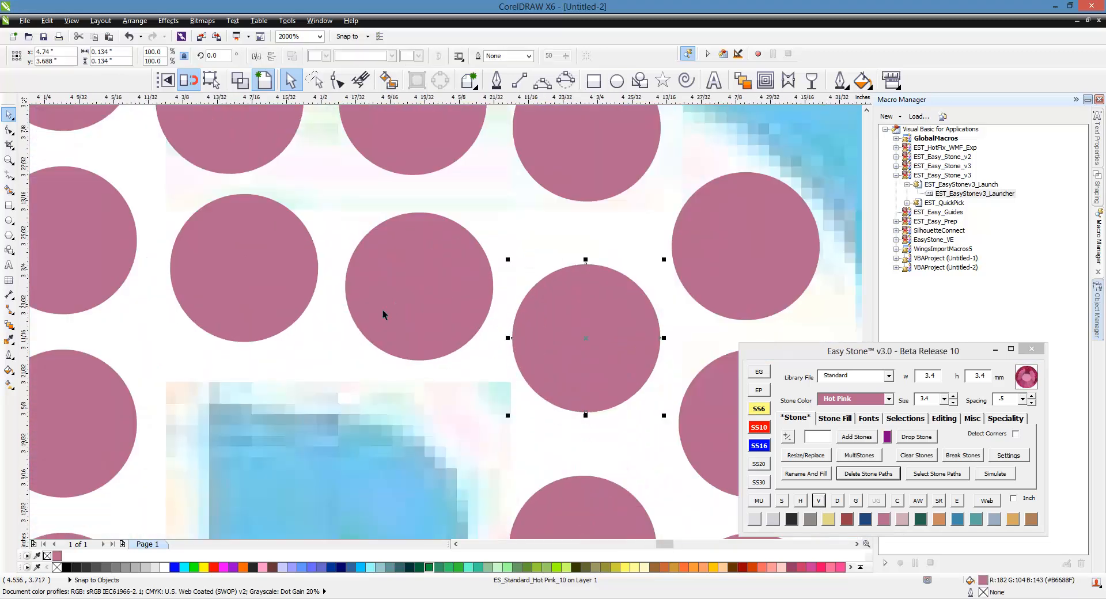
pyautogui.click(383, 311)
pyautogui.moveTo(231, 311); pyautogui.dragTo(224, 320)
pyautogui.scroll(-2, 392, 282)
pyautogui.click(554, 237)
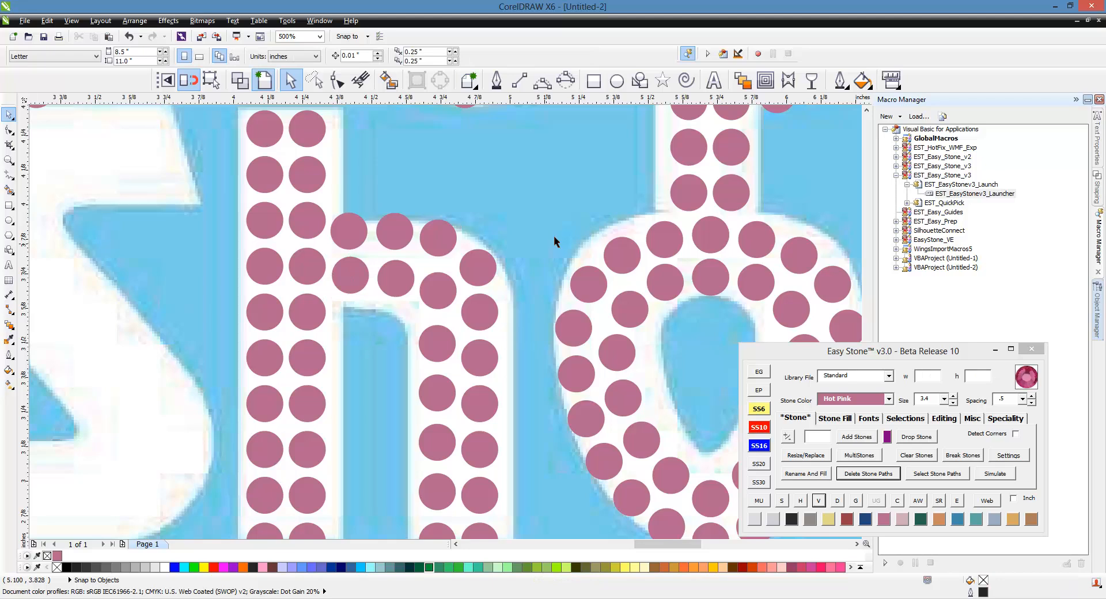
# Step: Copy the bottom pair of stones from the h's stem to the bottom-left corner of the S
pyautogui.scroll(-1, 554, 236)
pyautogui.scroll(-1, 406, 214)
pyautogui.scroll(1, 332, 202)
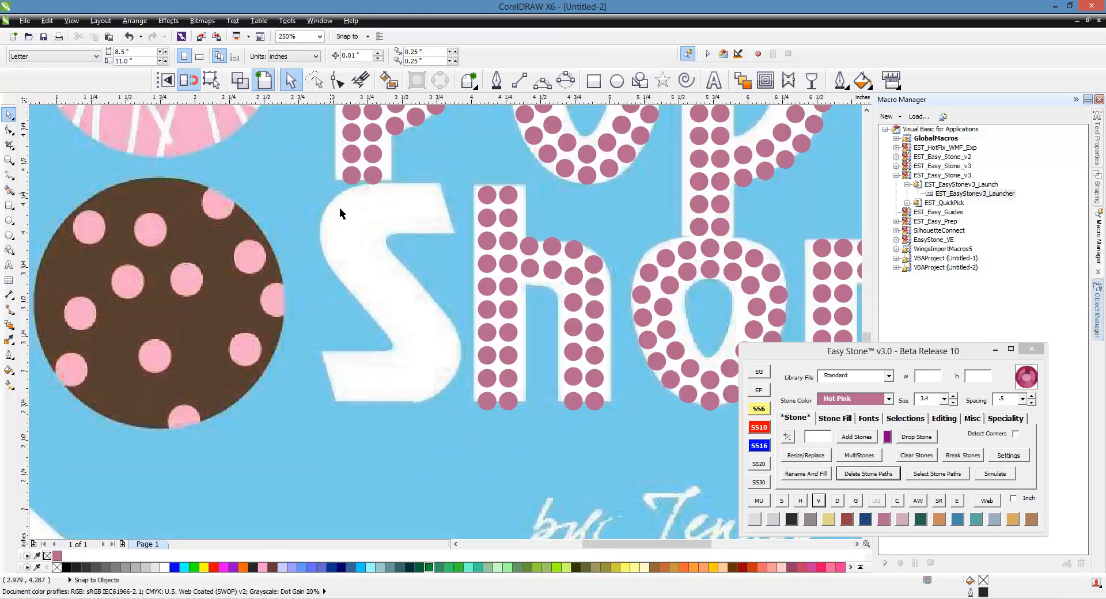
pyautogui.scroll(1, 465, 413)
pyautogui.scroll(1, 461, 421)
pyautogui.scroll(-1, 697, 434)
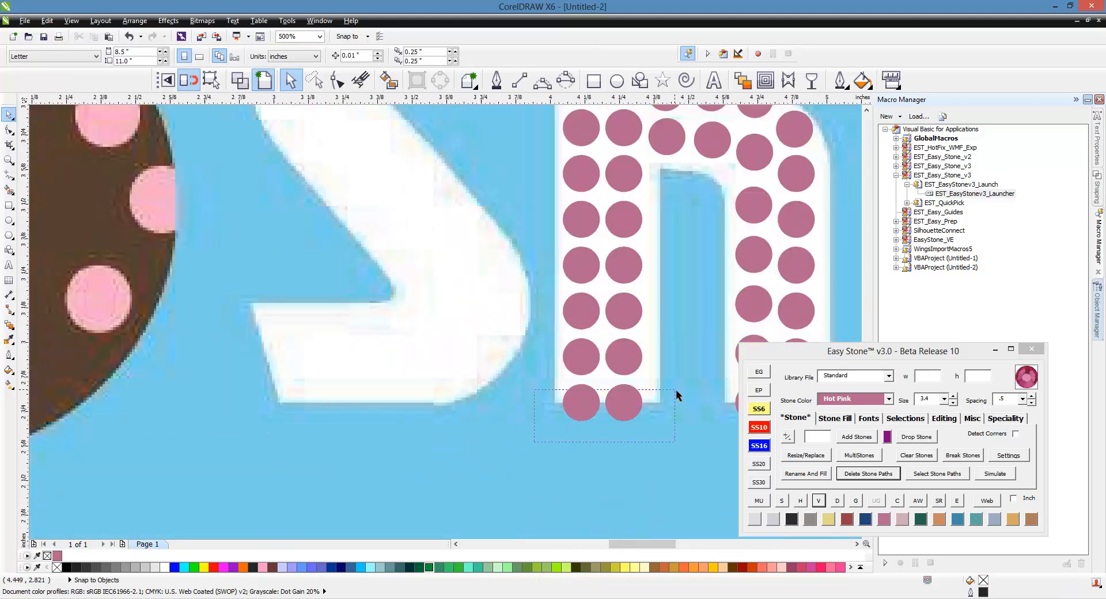
pyautogui.moveTo(675, 389); pyautogui.dragTo(348, 409)
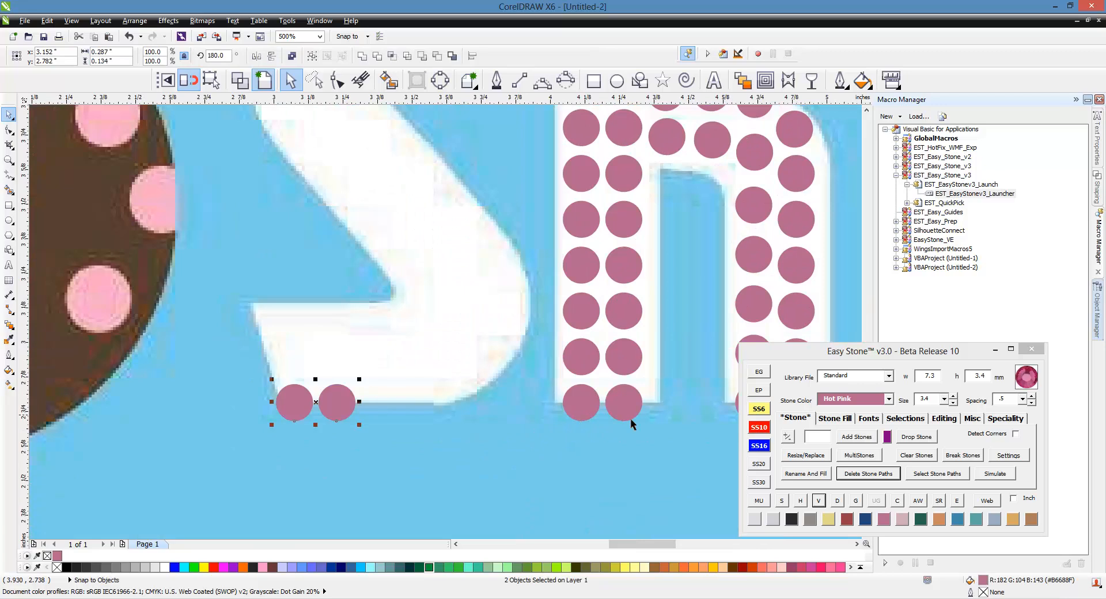
# Step: Add a copy of the S's bottom pair offset 3.9 mm upward and shift it left to follow the slanted end
pyautogui.click(830, 419)
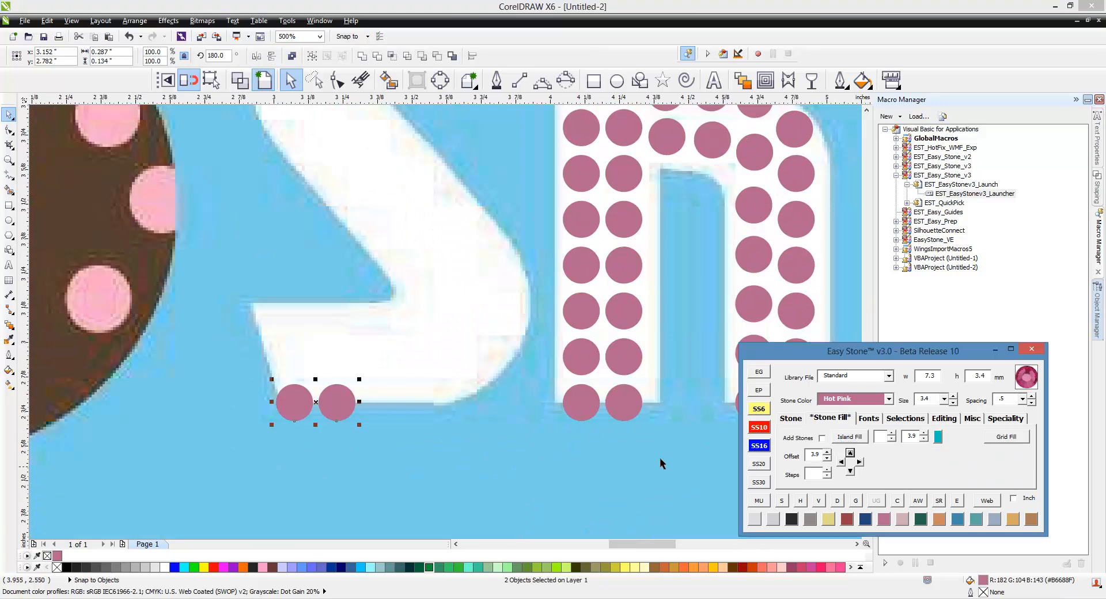
pyautogui.click(849, 454)
pyautogui.scroll(1, 302, 343)
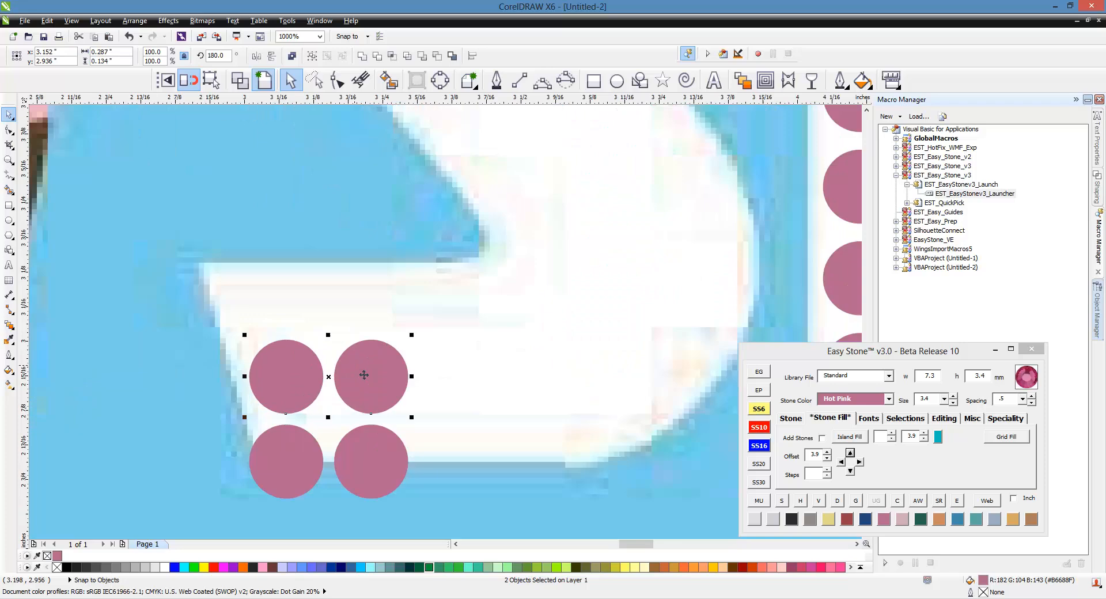
pyautogui.moveTo(360, 386); pyautogui.dragTo(360, 386)
pyautogui.scroll(-2, 316, 354)
pyautogui.click(320, 365)
pyautogui.scroll(1, 322, 365)
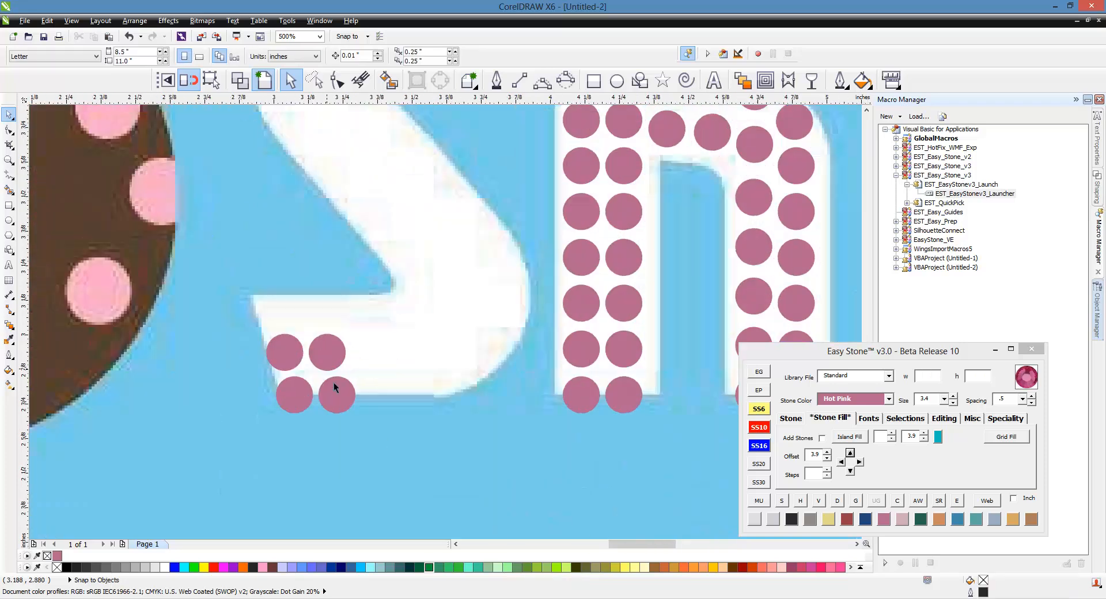
# Step: Extend the S's bottom row with two more stones, each offset 3.9 mm to the right
pyautogui.click(334, 385)
pyautogui.click(859, 462)
pyautogui.click(859, 462)
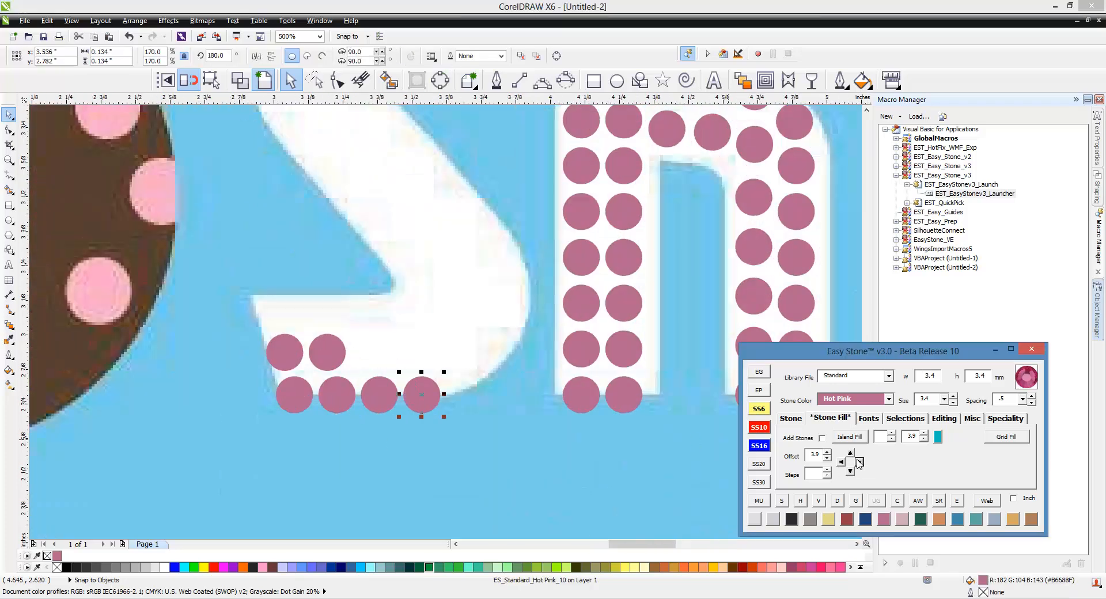
pyautogui.click(471, 447)
# Step: Copy the top pair of stones from the h's stem to the upper-right end of the S
pyautogui.scroll(-2, 485, 382)
pyautogui.scroll(2, 498, 295)
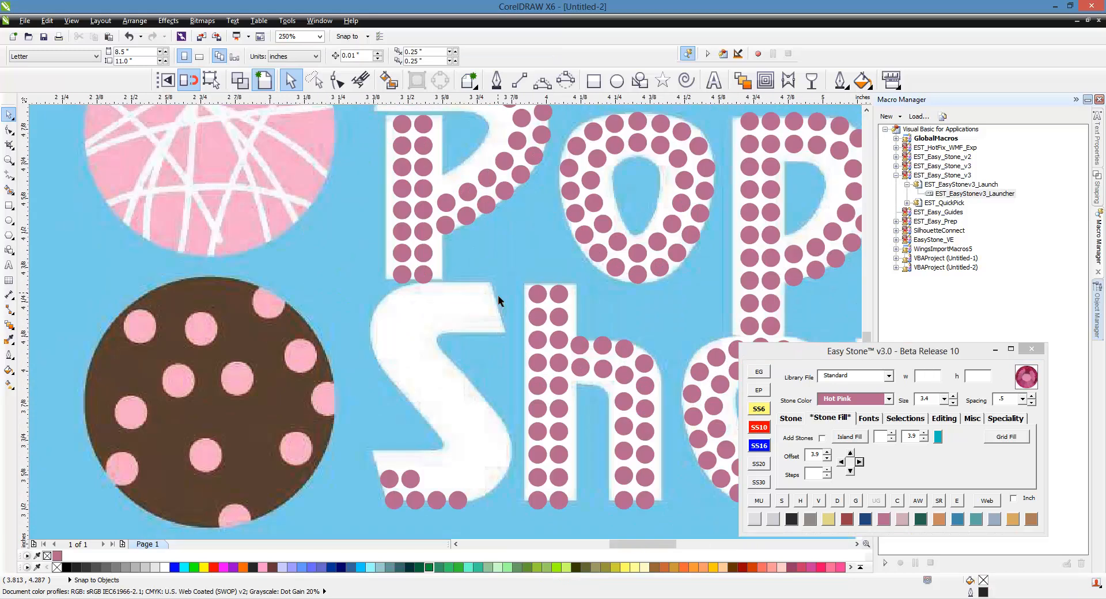
pyautogui.moveTo(672, 330); pyautogui.dragTo(671, 329)
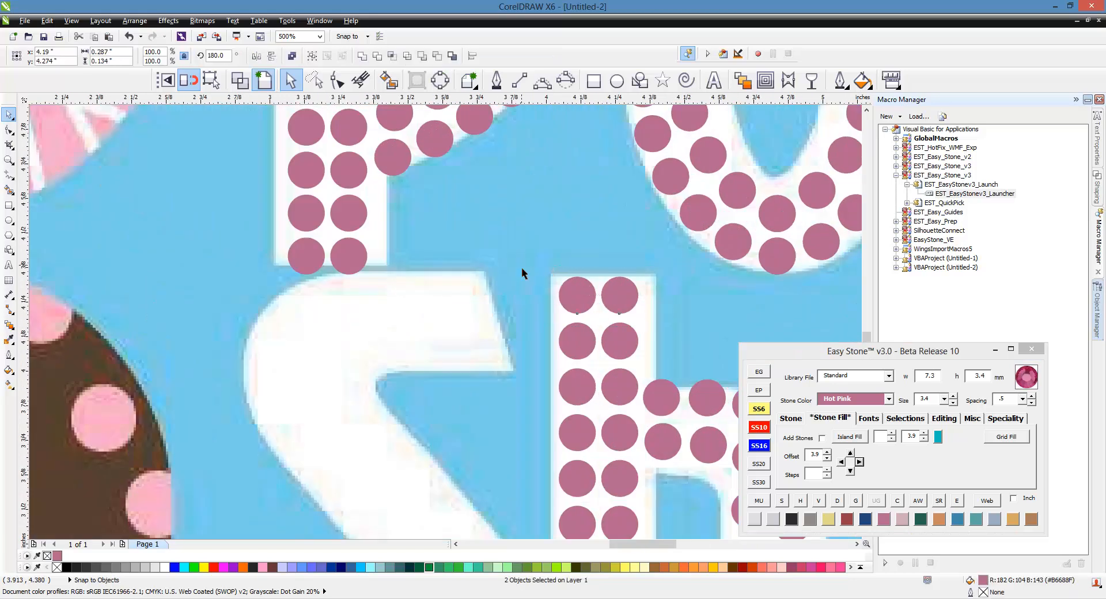
pyautogui.moveTo(522, 266); pyautogui.dragTo(548, 266)
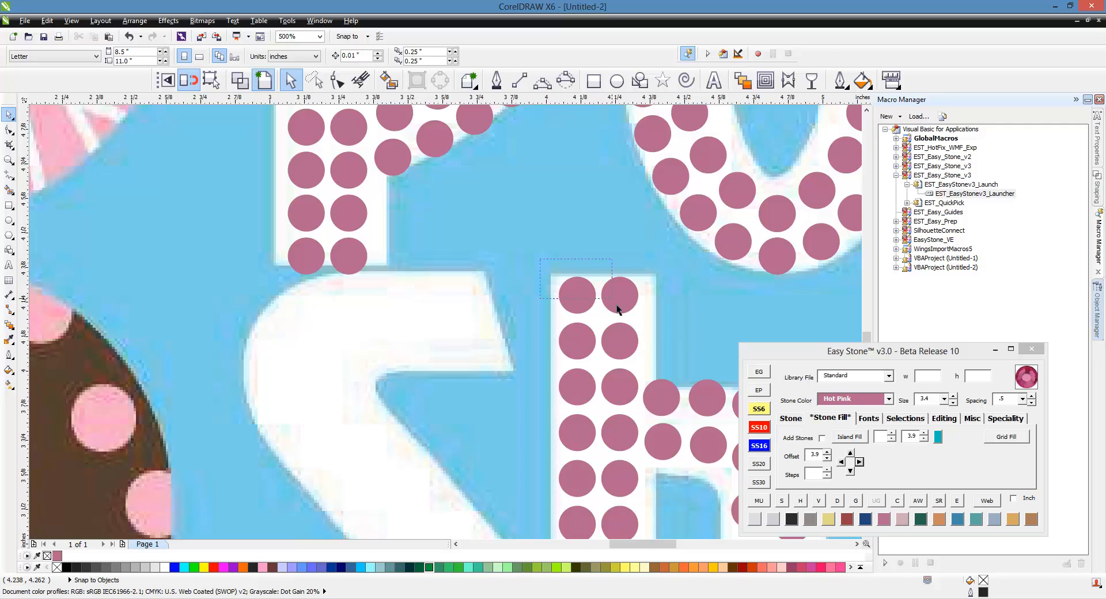
pyautogui.moveTo(617, 310); pyautogui.dragTo(480, 296)
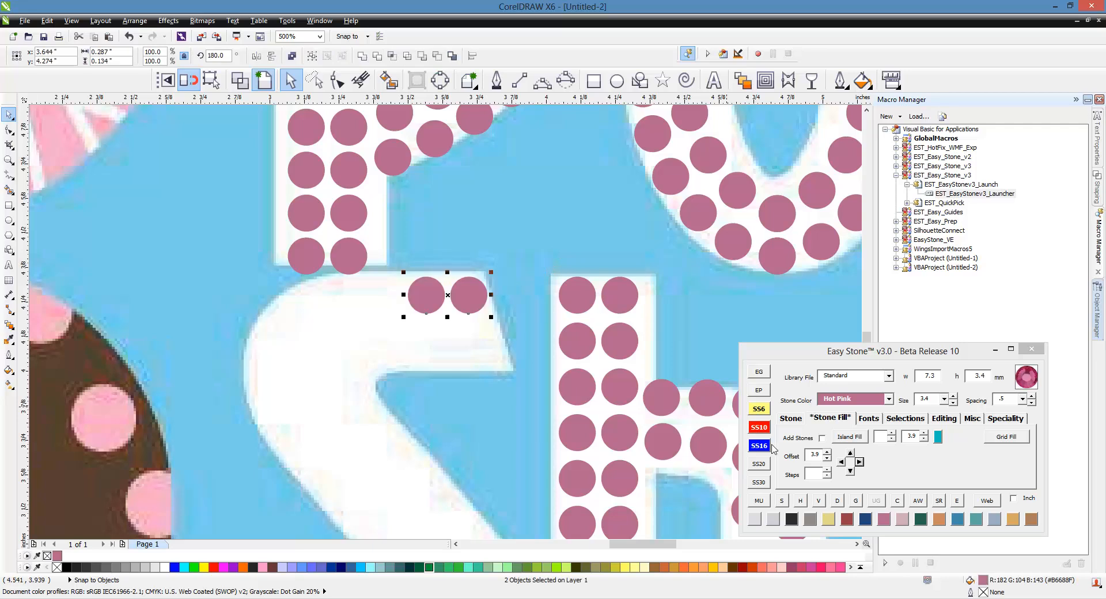
# Step: Add a copy of the S's top pair offset 3.9 mm downward and shift it right to follow the slanted end
pyautogui.click(847, 472)
pyautogui.scroll(1, 455, 332)
pyautogui.moveTo(465, 342); pyautogui.dragTo(495, 345)
pyautogui.scroll(-1, 544, 302)
pyautogui.click(492, 279)
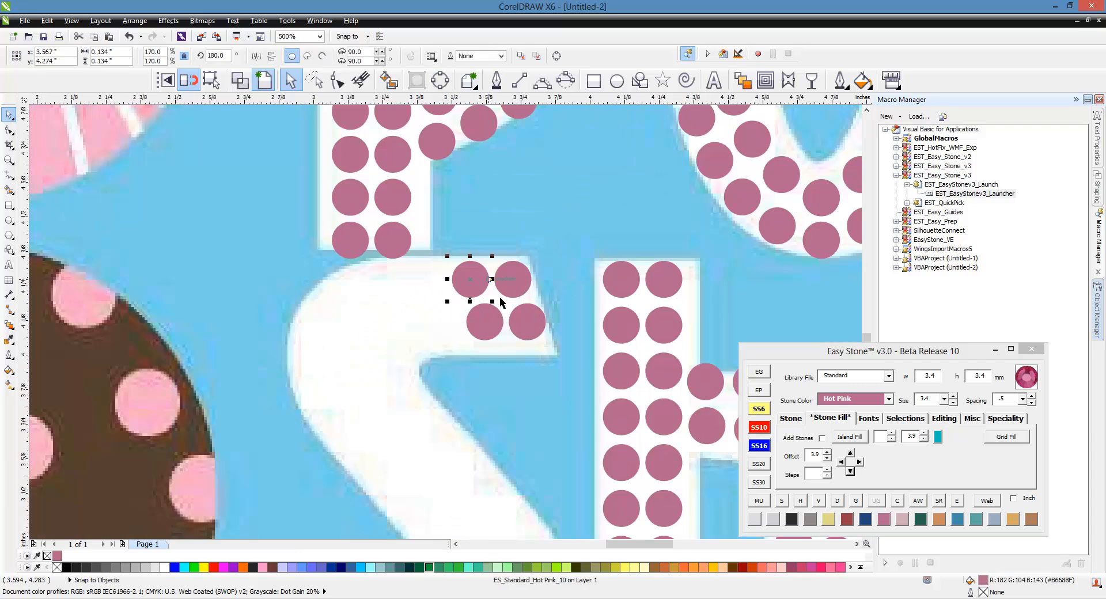
pyautogui.press('Escape')
pyautogui.scroll(-1, 403, 253)
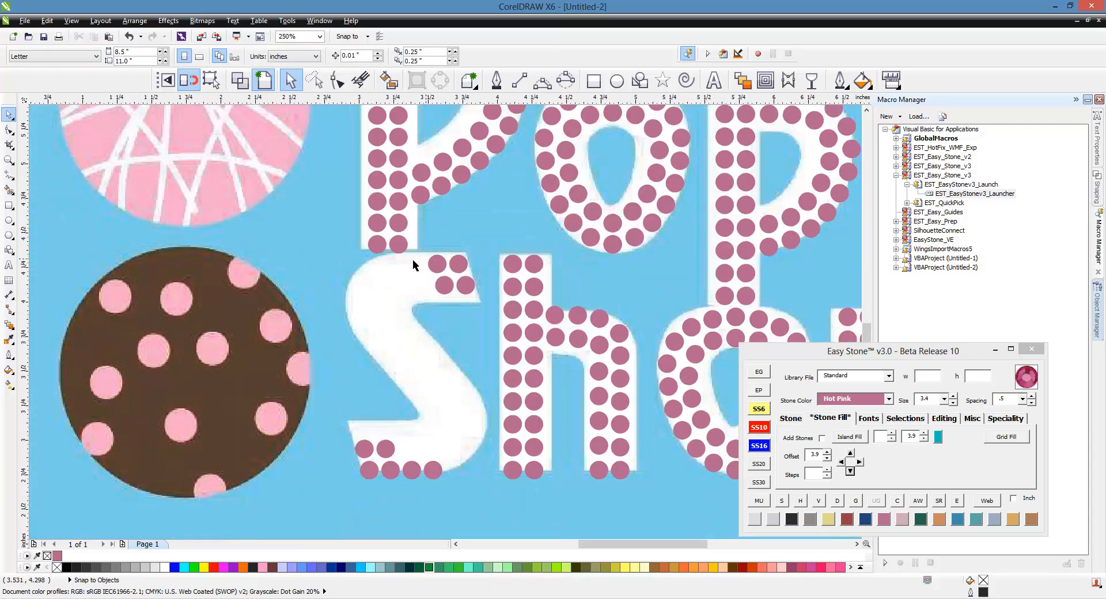
# Step: Place five stone copies around the S's lower outer curve, from the bottom row up to the start of the diagonal
pyautogui.scroll(1, 449, 451)
pyautogui.click(477, 460)
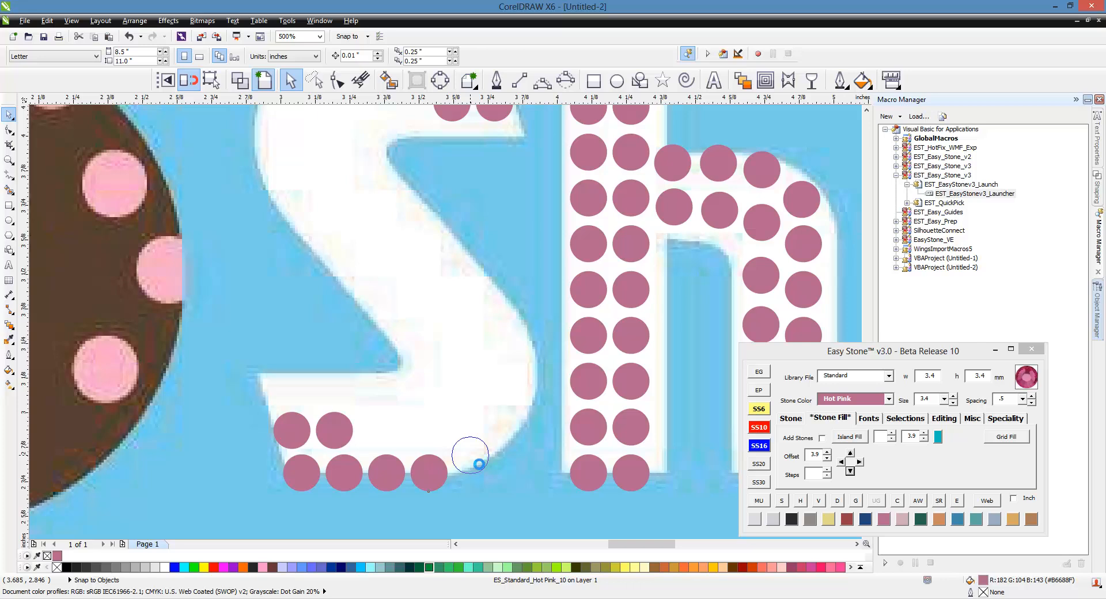
pyautogui.click(505, 433)
pyautogui.click(521, 392)
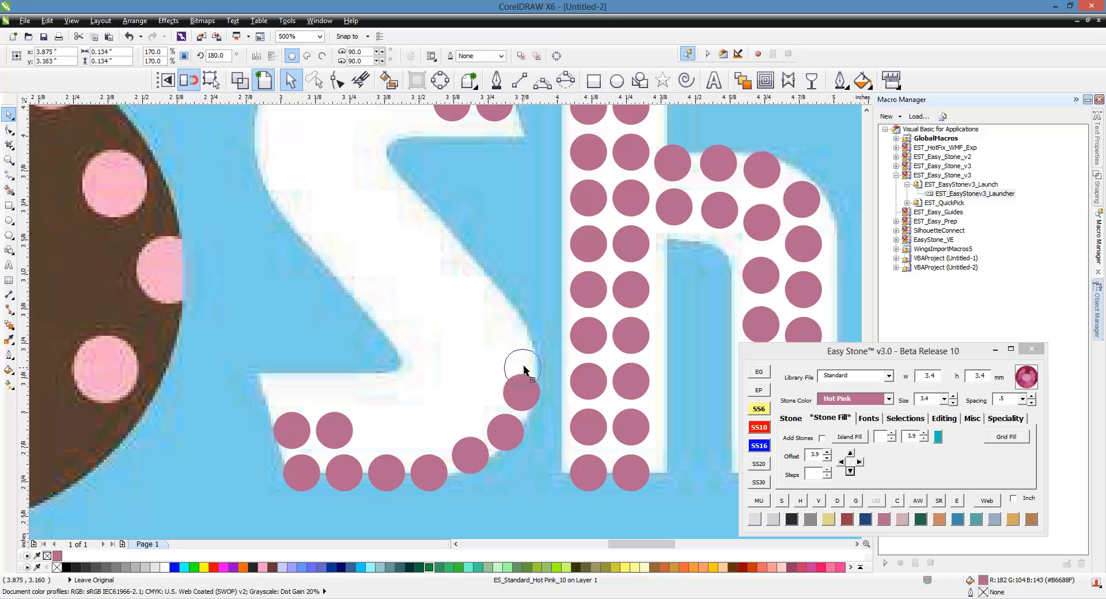
pyautogui.click(523, 353)
pyautogui.click(494, 303)
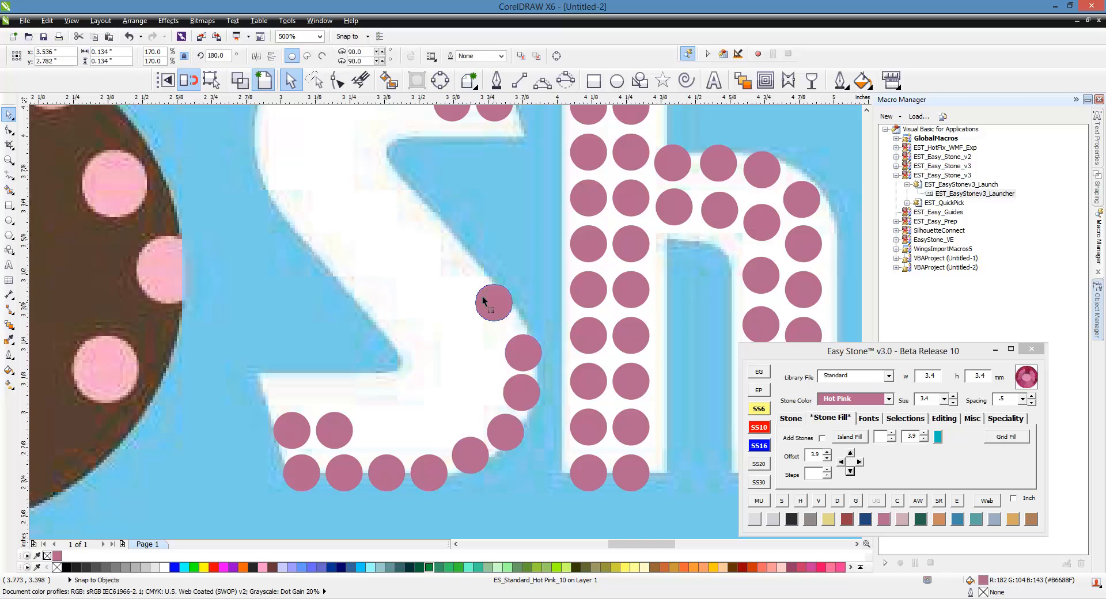
# Step: Place a stone at the S's upper inner corner and add two evenly spaced stones between it and the lower curve's last stone
pyautogui.click(387, 176)
pyautogui.keyDown('shift'); pyautogui.click(501, 317); pyautogui.keyUp('shift')
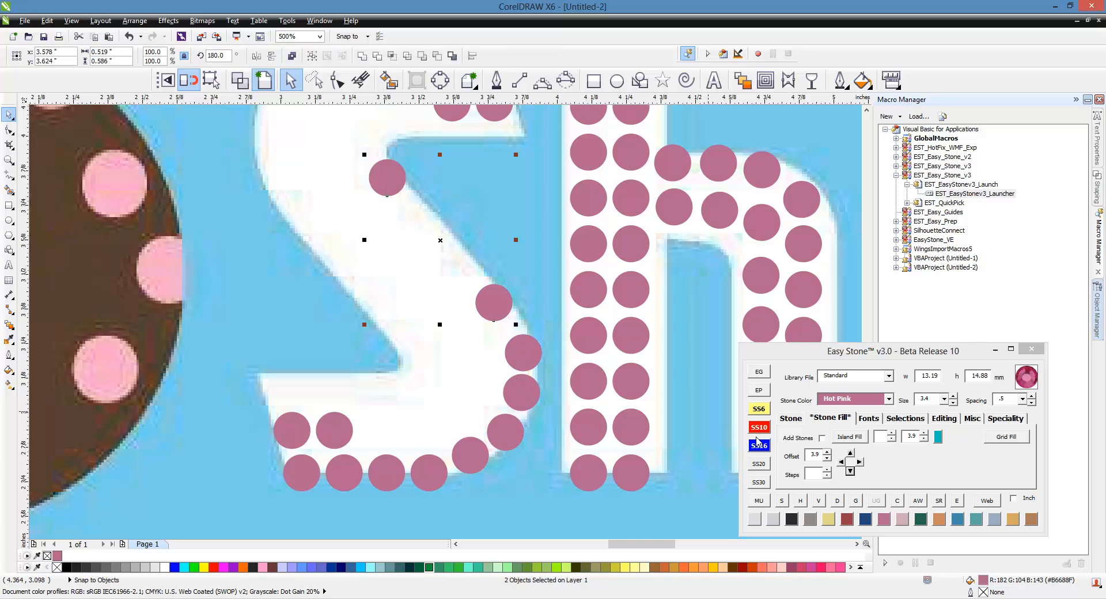
pyautogui.click(794, 418)
pyautogui.click(857, 436)
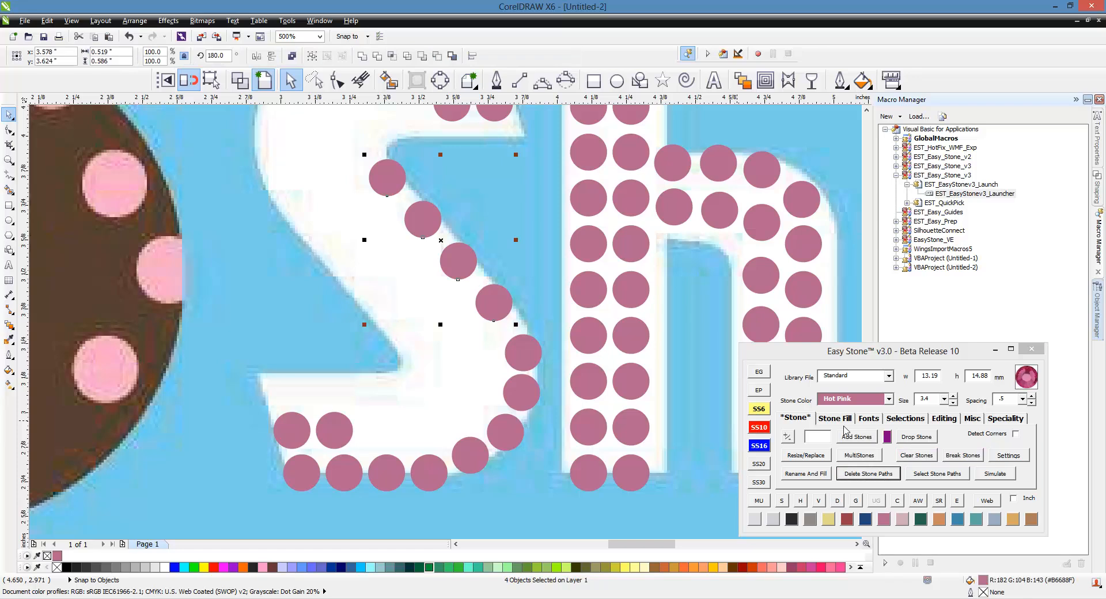
# Step: Extend the S's top row of stones to the left with two copies offset 3.9 mm each
pyautogui.click(451, 361)
pyautogui.scroll(-1, 443, 410)
pyautogui.scroll(1, 403, 278)
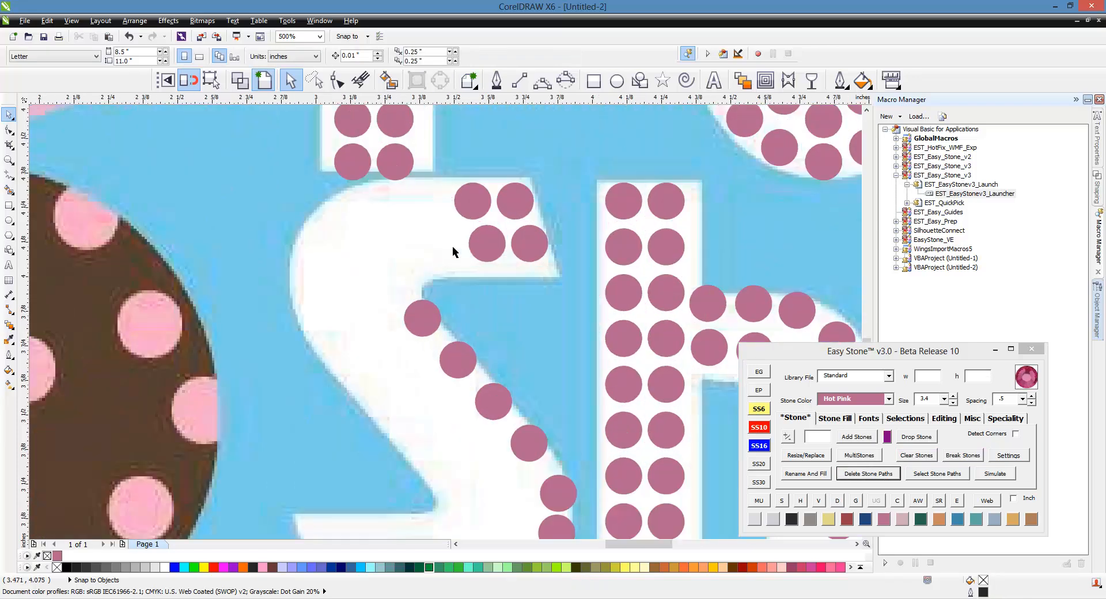
pyautogui.scroll(1, 451, 247)
pyautogui.scroll(-1, 482, 235)
pyautogui.click(538, 237)
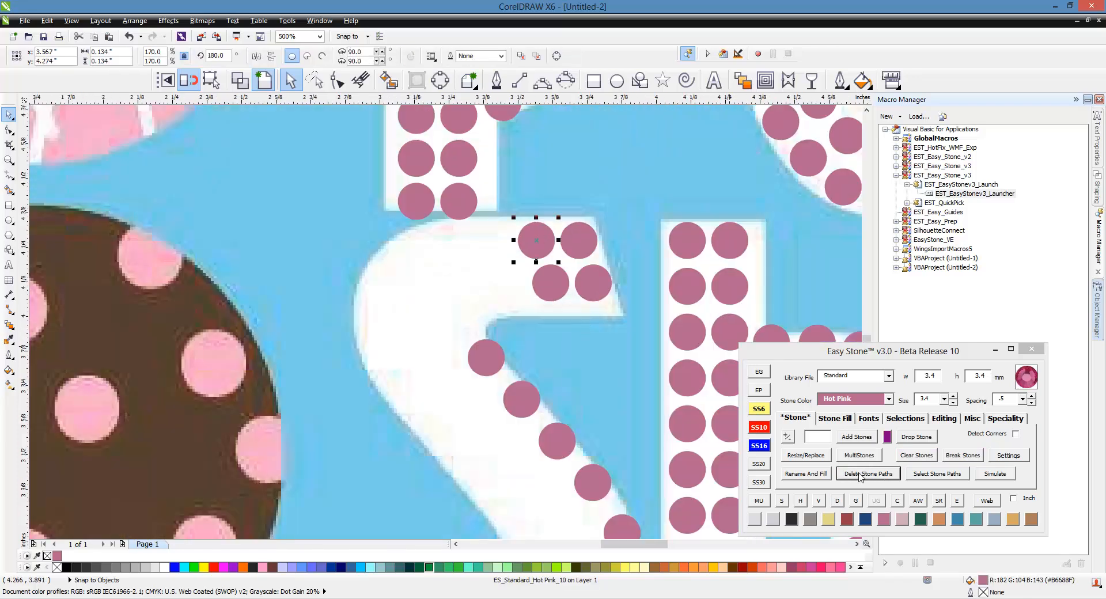
pyautogui.click(840, 419)
pyautogui.click(841, 462)
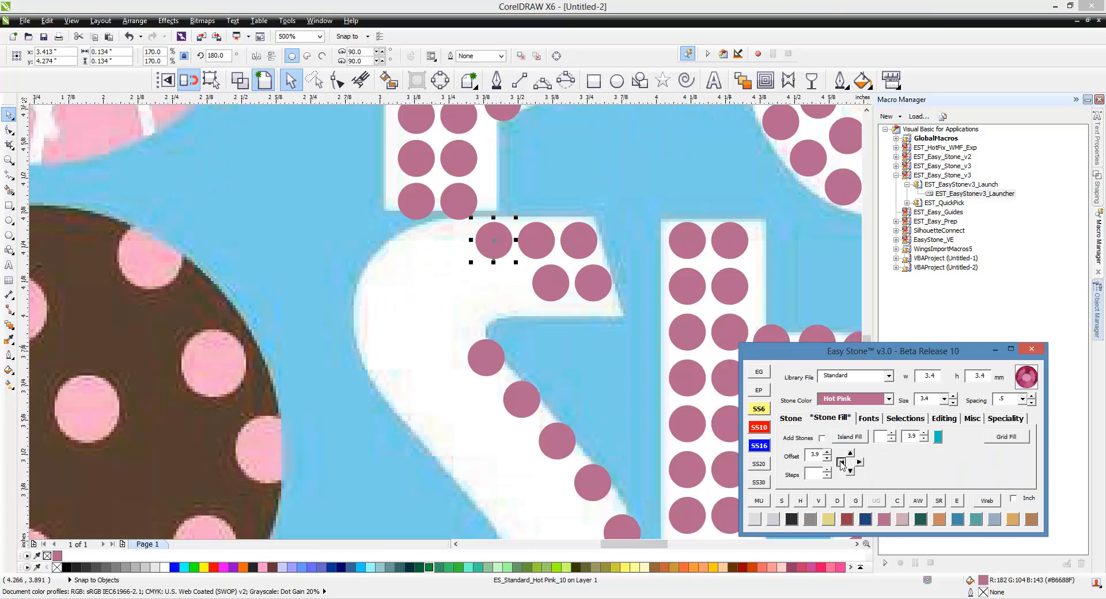
pyautogui.click(486, 315)
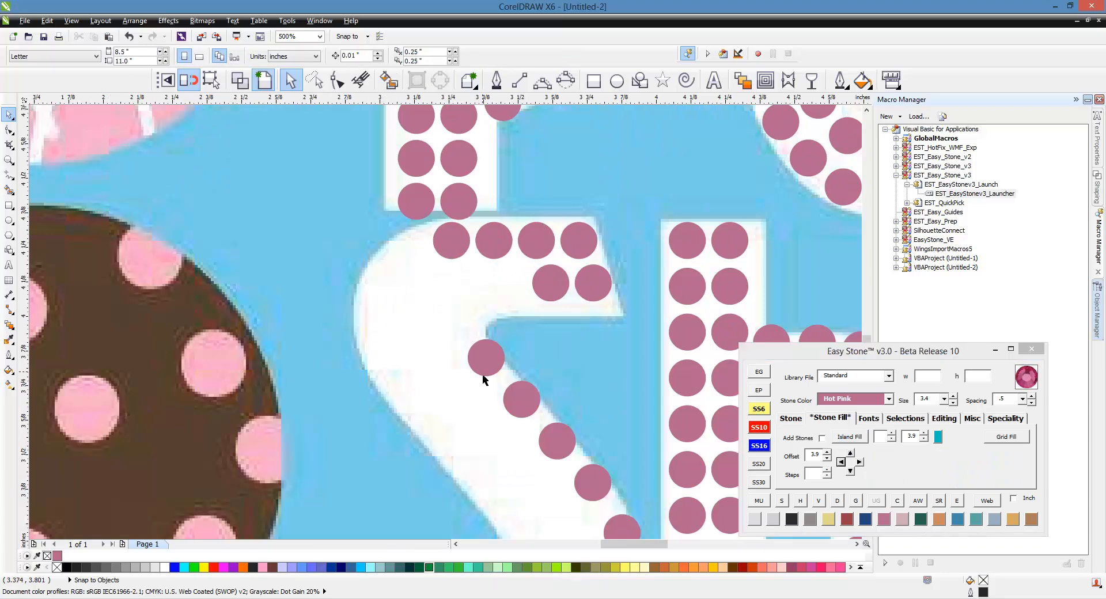
# Step: Extend the S's second top row left with two copies offset 3.9 mm, and copy the inner-corner stone up and left beneath that row
pyautogui.scroll(1, 484, 288)
pyautogui.click(607, 309)
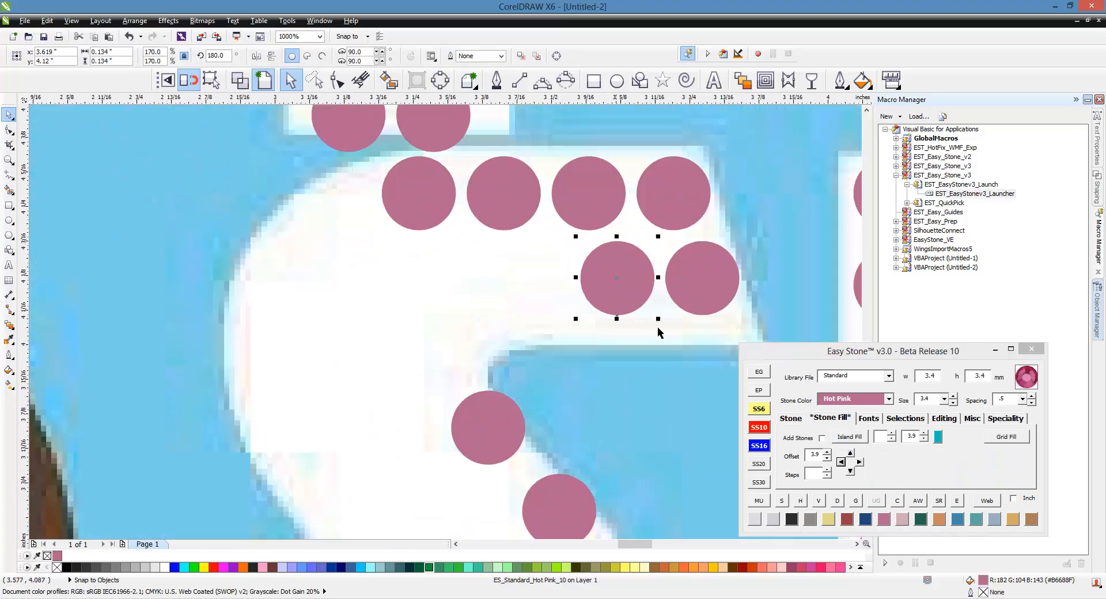
pyautogui.click(841, 462)
pyautogui.click(842, 462)
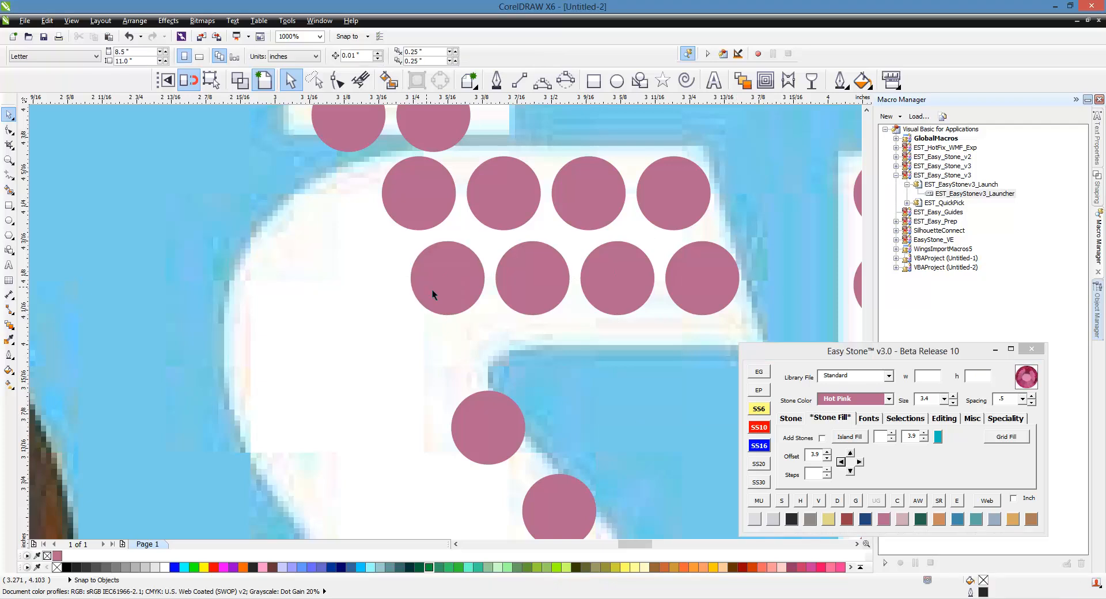
pyautogui.moveTo(476, 412); pyautogui.dragTo(416, 347)
pyautogui.scroll(-1, 421, 276)
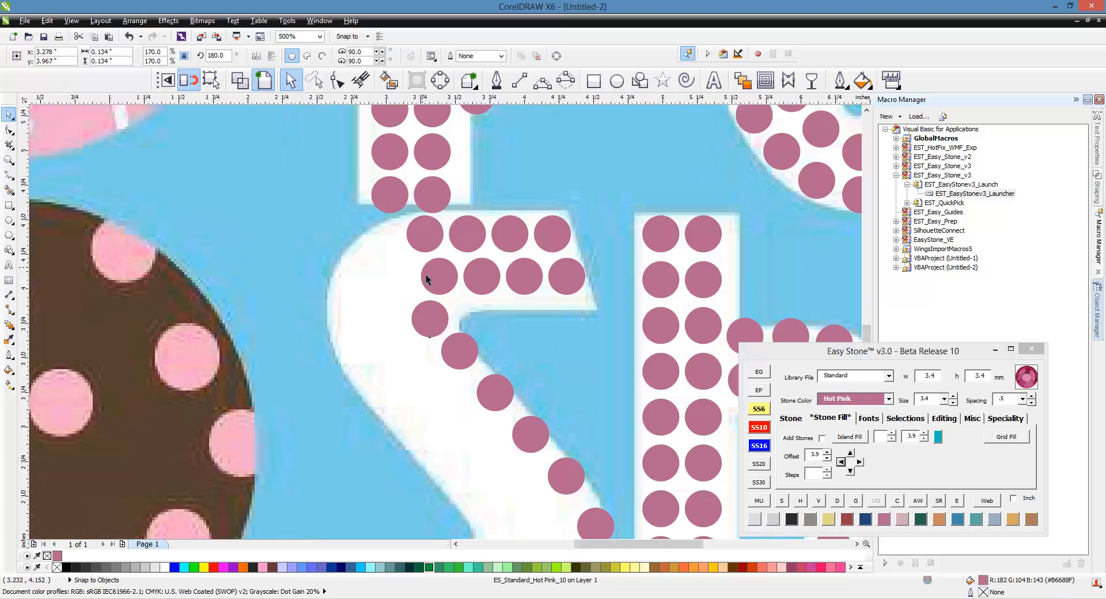
# Step: Extend the upper of the S's two bottom rows to the right with two stone copies offset 3.9 mm each
pyautogui.scroll(-1, 427, 278)
pyautogui.scroll(1, 413, 444)
pyautogui.click(411, 420)
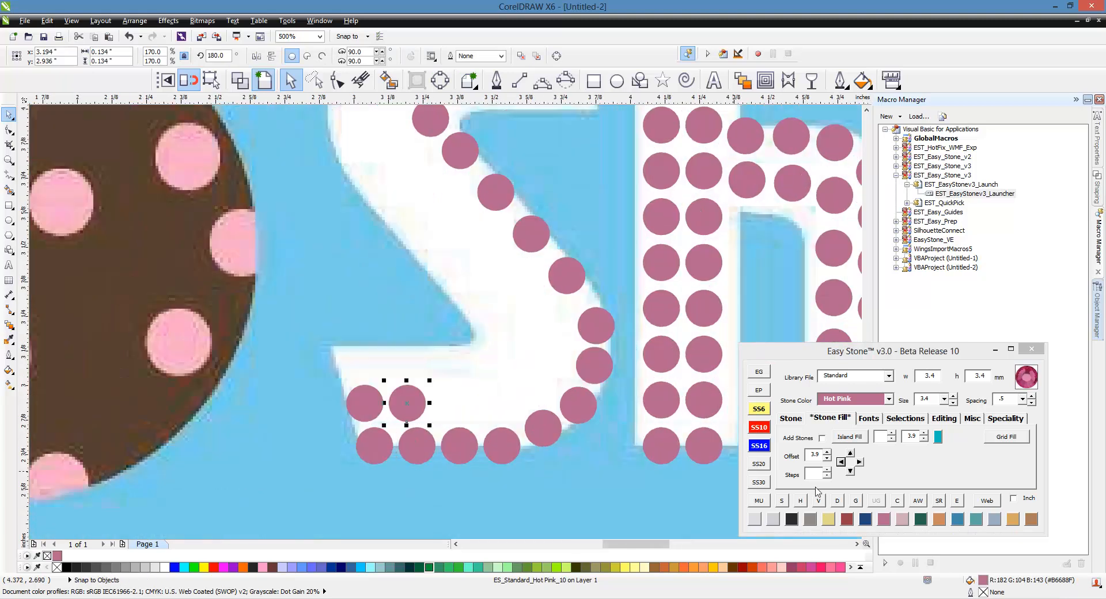
pyautogui.click(860, 463)
pyautogui.click(859, 463)
pyautogui.click(520, 414)
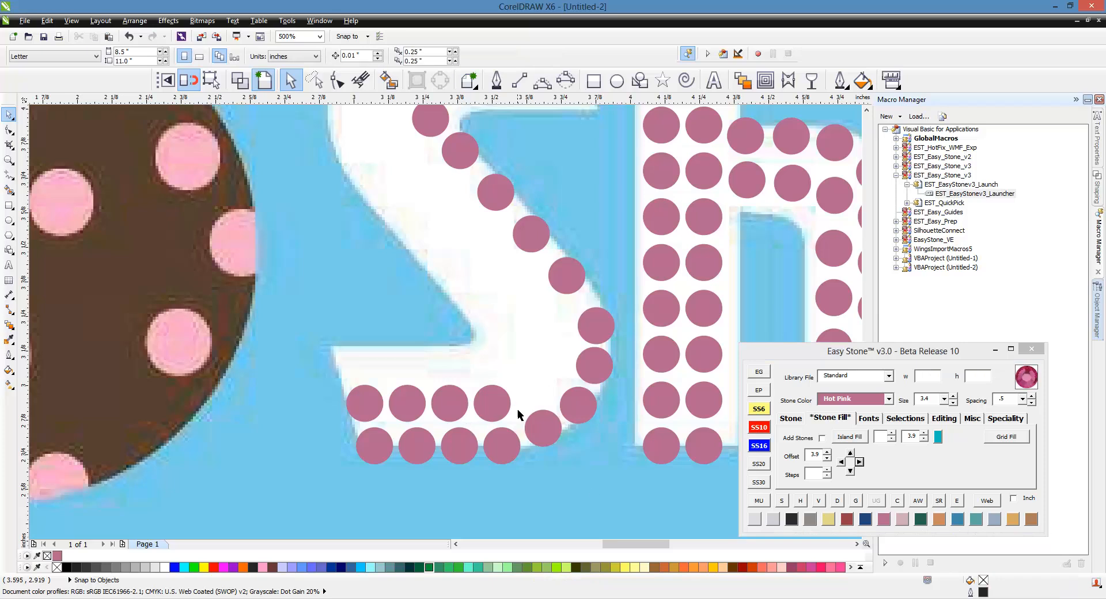
# Step: Place stone copies around the S's inner lower curve, from the bottom rows up to the start of the diagonal
pyautogui.scroll(1, 517, 410)
pyautogui.moveTo(458, 408); pyautogui.dragTo(538, 374)
pyautogui.rightClick(539, 375)
pyautogui.rightClick(575, 304)
pyautogui.moveTo(532, 370); pyautogui.dragTo(548, 216)
pyautogui.rightClick(579, 297)
pyautogui.rightClick(548, 217)
pyautogui.scroll(-2, 578, 452)
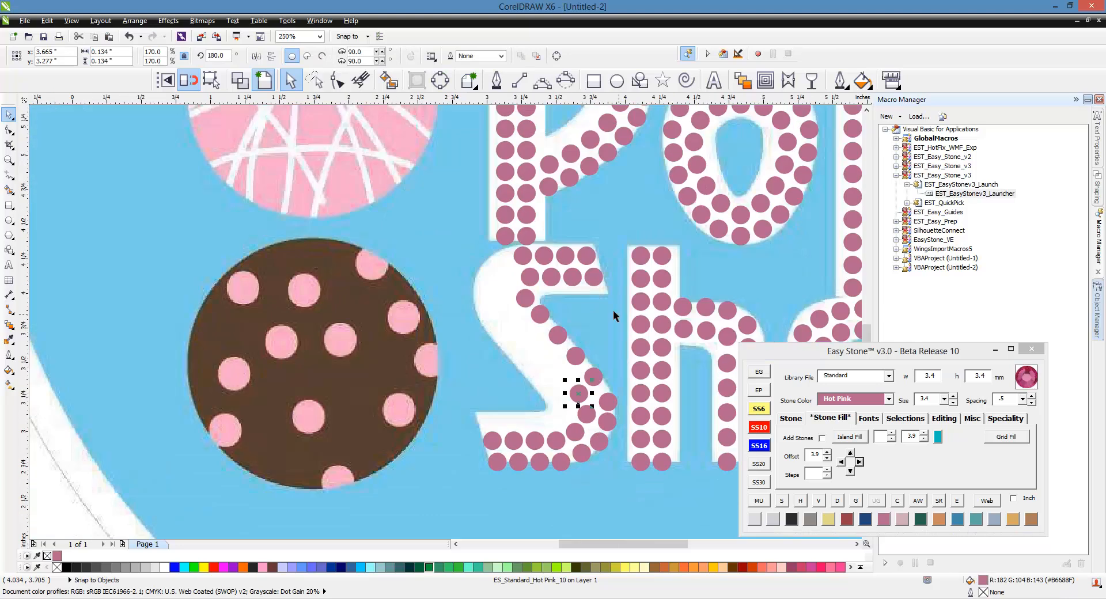
# Step: Continue the second row of stones up the S's diagonal and around its upper-left curve with six more copies
pyautogui.scroll(1, 580, 333)
pyautogui.moveTo(583, 397); pyautogui.dragTo(568, 380)
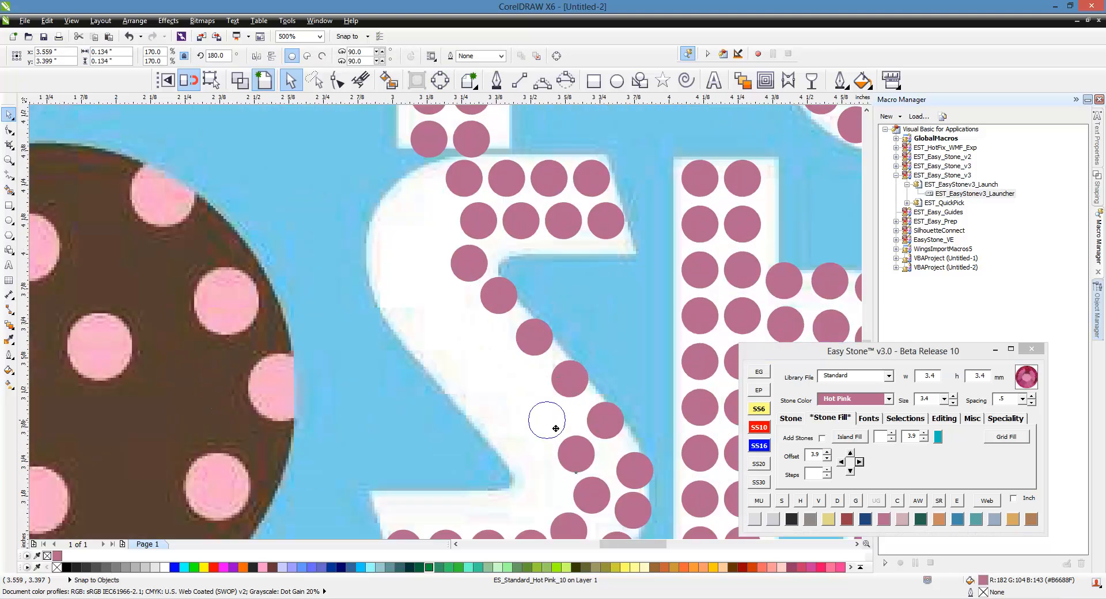
pyautogui.moveTo(555, 428); pyautogui.dragTo(558, 427)
pyautogui.rightClick(559, 428)
pyautogui.moveTo(559, 427); pyautogui.dragTo(524, 390)
pyautogui.rightClick(525, 390)
pyautogui.moveTo(524, 391); pyautogui.dragTo(487, 347)
pyautogui.rightClick(487, 347)
pyautogui.moveTo(487, 347); pyautogui.dragTo(434, 224)
pyautogui.rightClick(452, 309)
pyautogui.rightClick(424, 271)
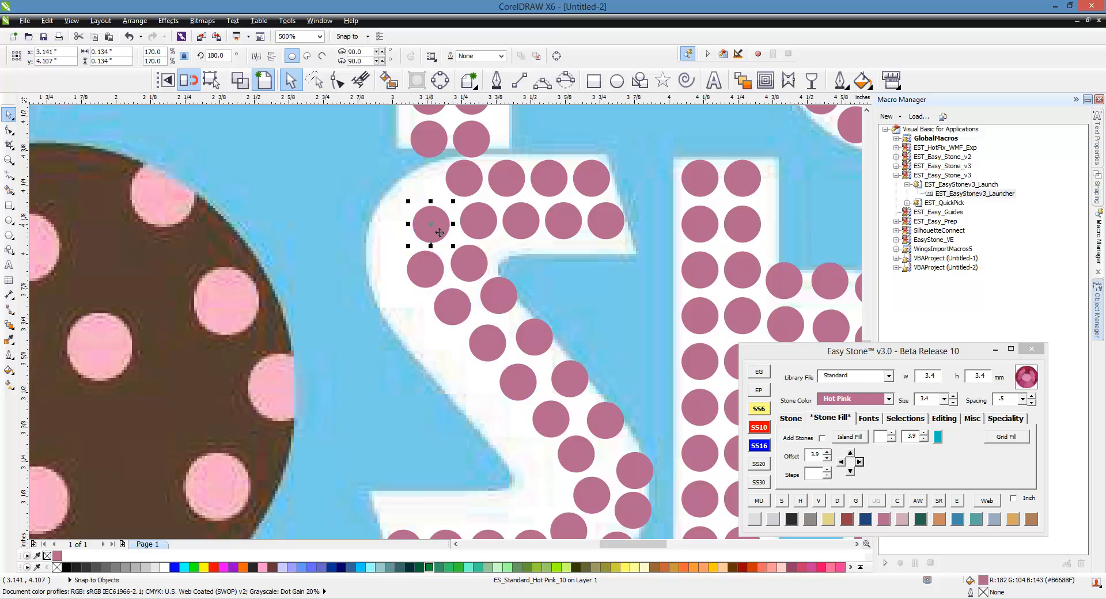
# Step: Shift the end stone of the S's top row slightly down and left, and add an extra stone in the upper-left curve
pyautogui.scroll(2, 458, 160)
pyautogui.moveTo(474, 191); pyautogui.dragTo(470, 197)
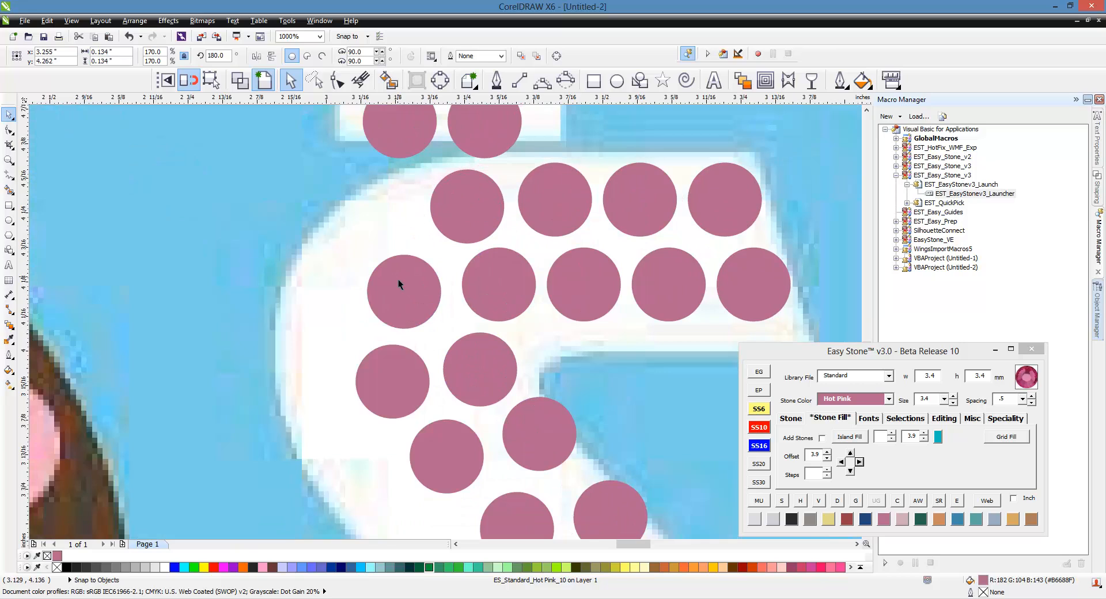
pyautogui.moveTo(398, 278); pyautogui.dragTo(424, 314)
pyautogui.scroll(-1, 413, 254)
pyautogui.scroll(2, 417, 313)
pyautogui.scroll(-2, 408, 263)
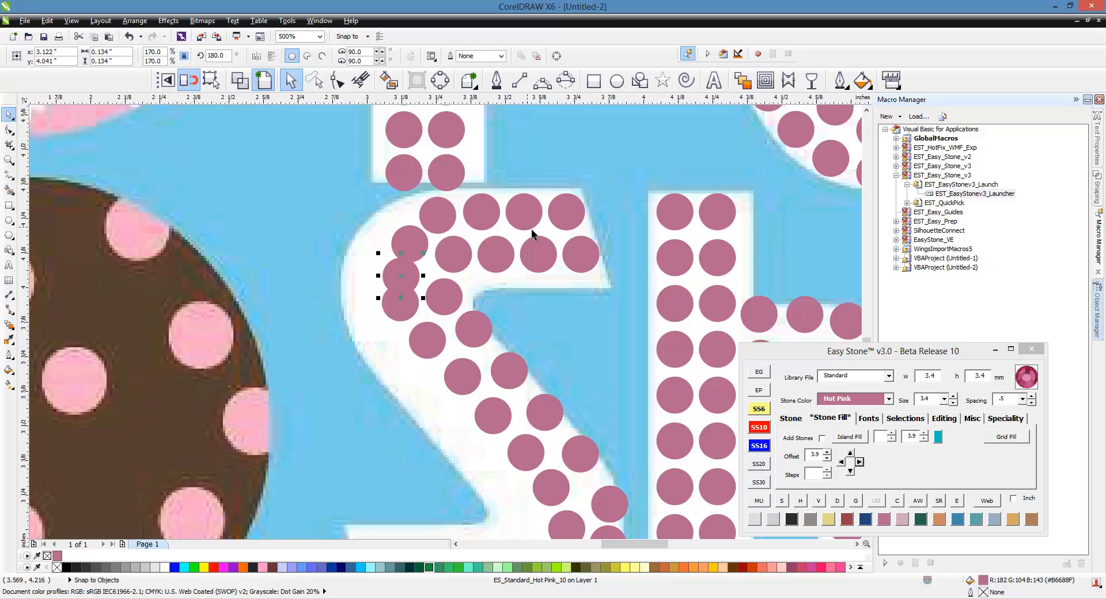
# Step: Select the 18 stones running from the S's top row down its left side to the lower row and distribute them evenly along their path
pyautogui.scroll(-1, 513, 209)
pyautogui.click(314, 84)
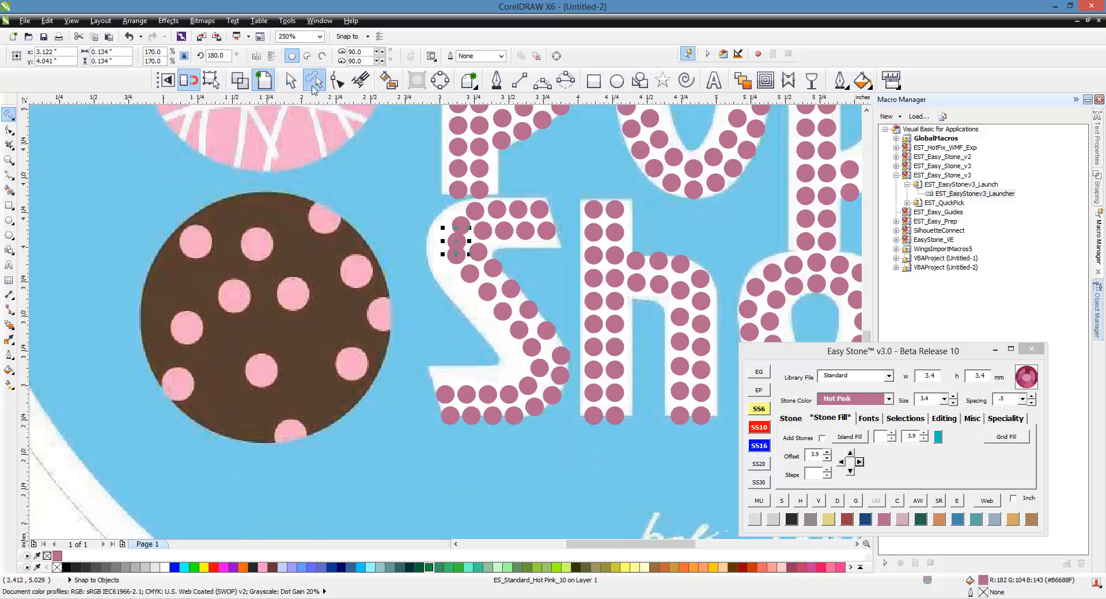
pyautogui.moveTo(406, 211)
pyautogui.mouseDown()
pyautogui.moveTo(551, 211)
pyautogui.moveTo(482, 224)
pyautogui.mouseUp()
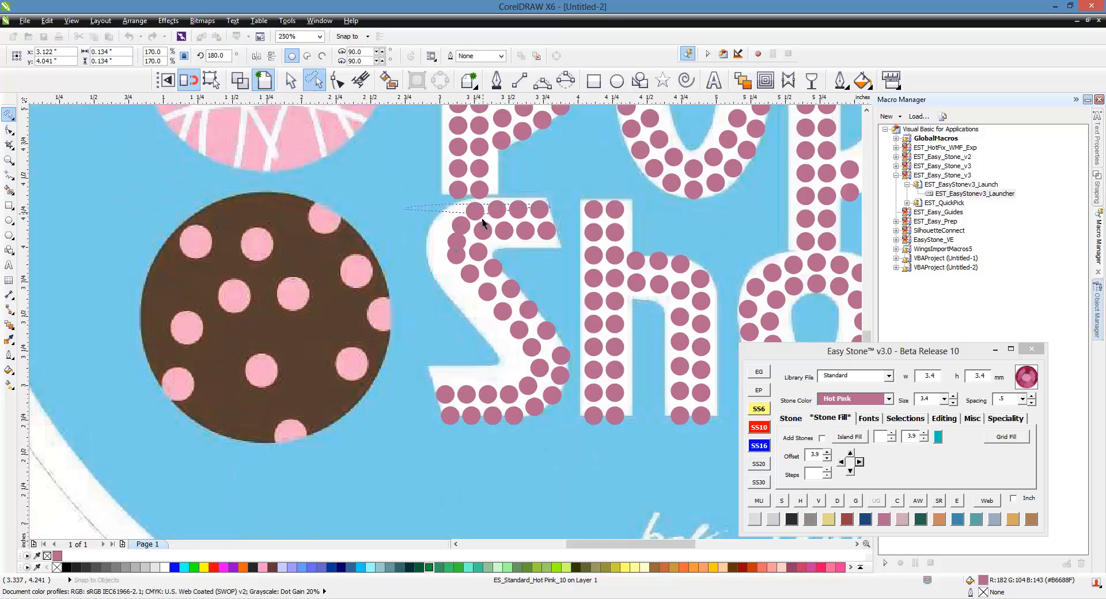
pyautogui.moveTo(536, 366)
pyautogui.mouseDown()
pyautogui.moveTo(518, 398)
pyautogui.moveTo(432, 396)
pyautogui.mouseUp()
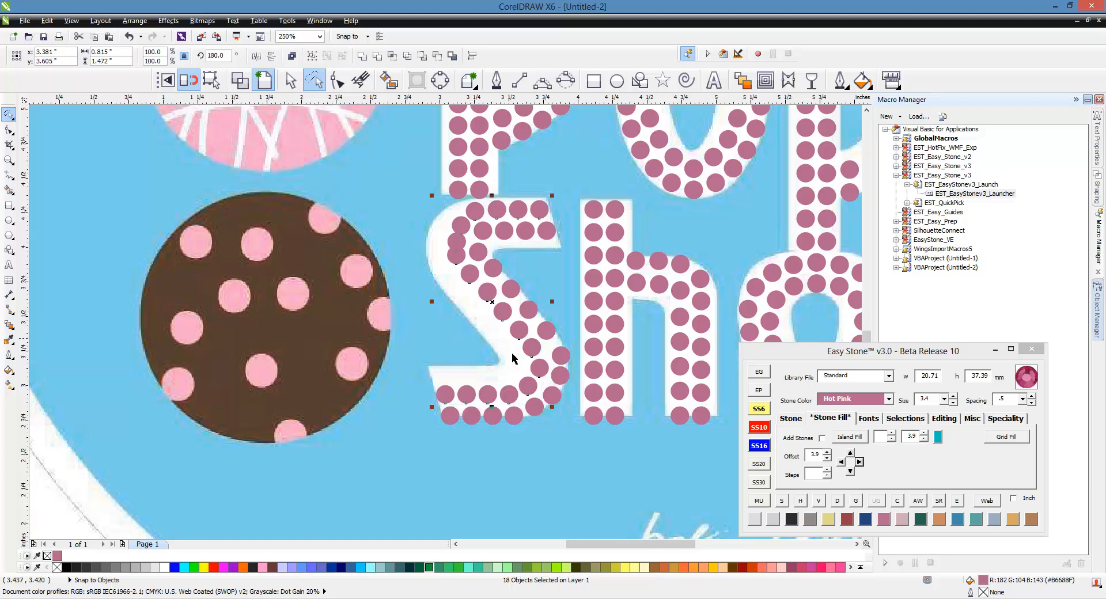
pyautogui.click(838, 501)
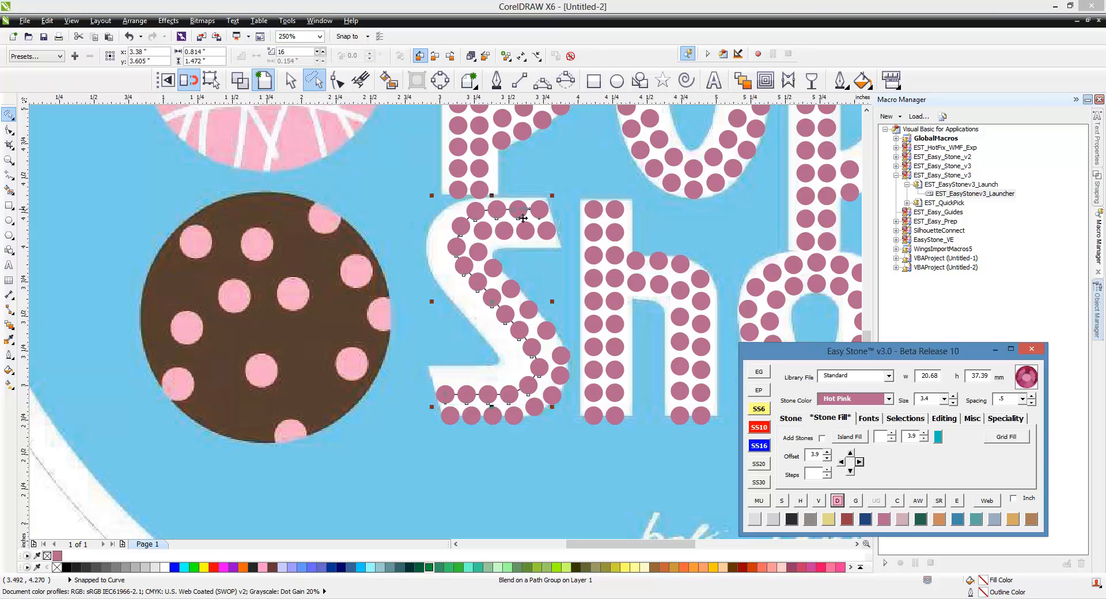
pyautogui.click(661, 482)
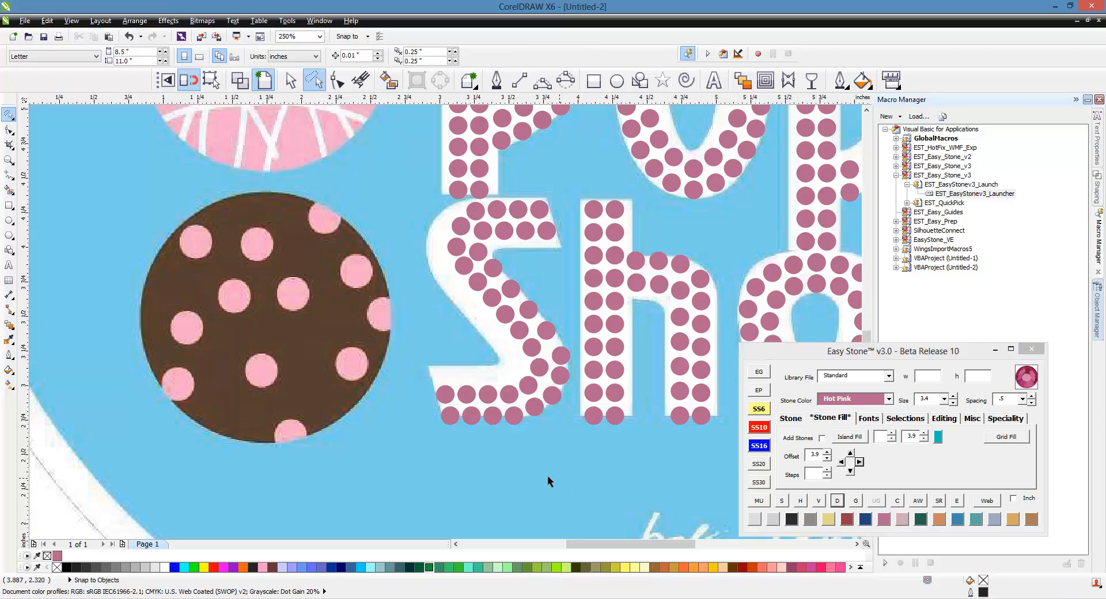
# Step: Add a stone copy in the S's right-hand diagonal row and distribute that row's 17 stones evenly, down to the bottom edge
pyautogui.scroll(4, 500, 404)
pyautogui.click(548, 317)
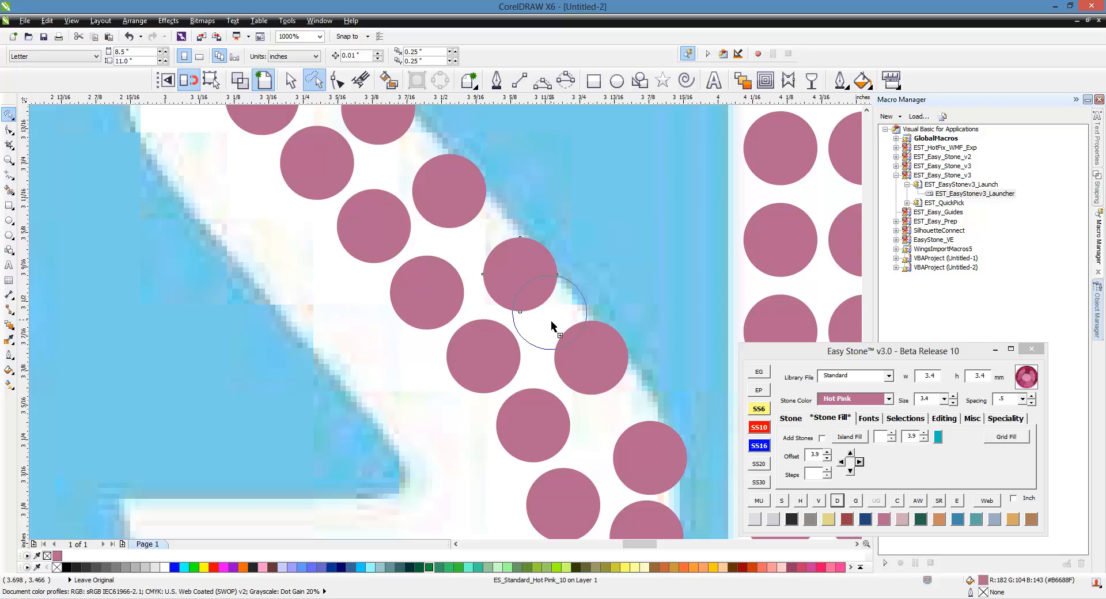
pyautogui.scroll(-4, 485, 294)
pyautogui.moveTo(395, 439)
pyautogui.mouseDown()
pyautogui.moveTo(385, 432)
pyautogui.moveTo(465, 389)
pyautogui.moveTo(511, 323)
pyautogui.moveTo(437, 230)
pyautogui.moveTo(440, 213)
pyautogui.moveTo(509, 204)
pyautogui.moveTo(524, 284)
pyautogui.moveTo(471, 470)
pyautogui.moveTo(418, 414)
pyautogui.mouseUp()
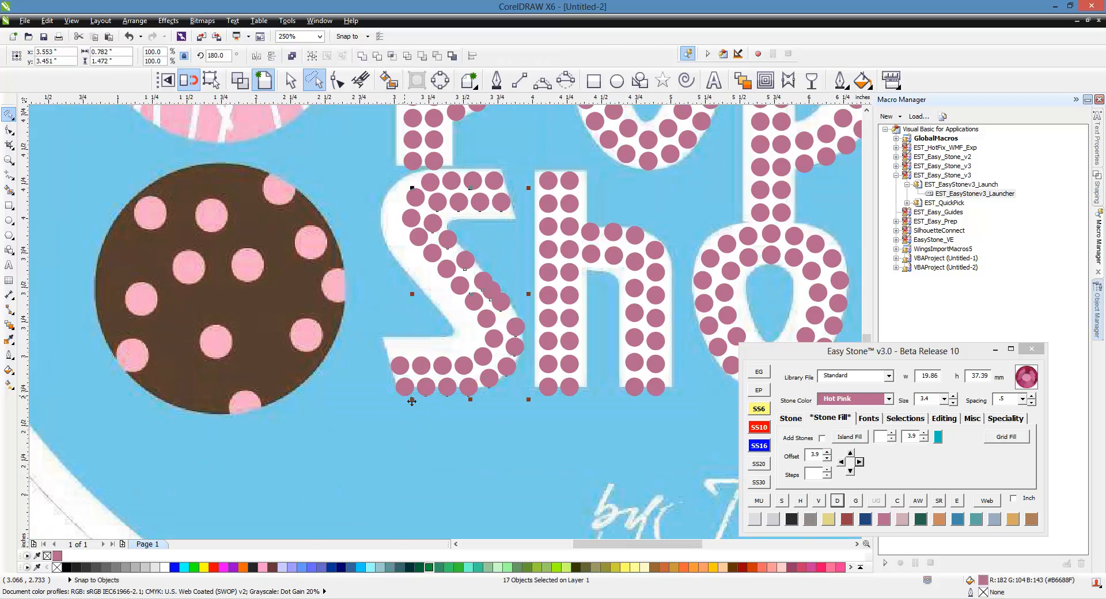
pyautogui.click(839, 503)
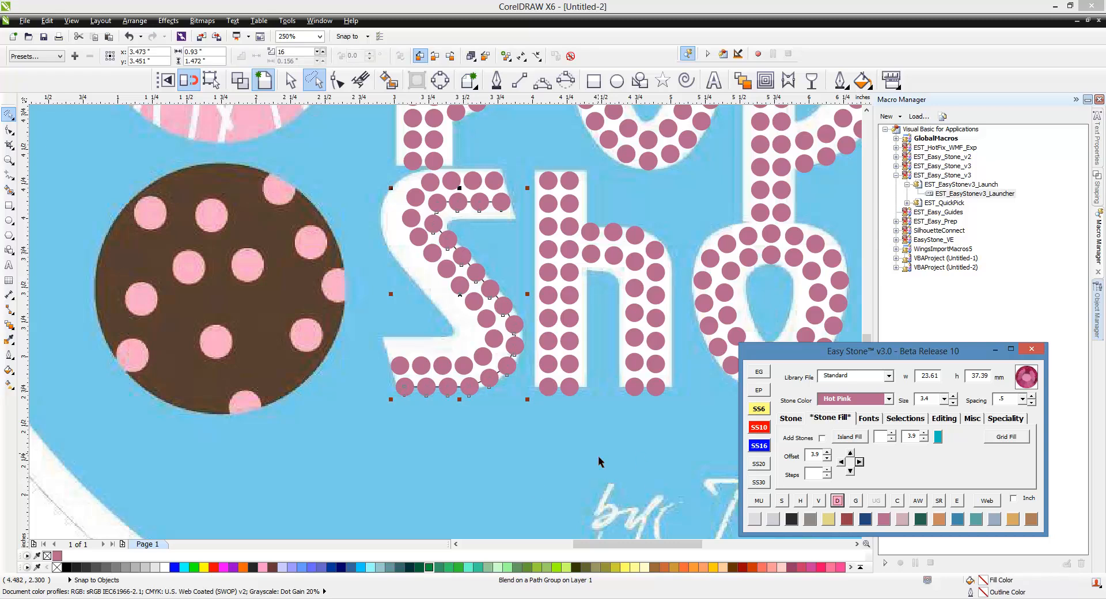
pyautogui.click(393, 418)
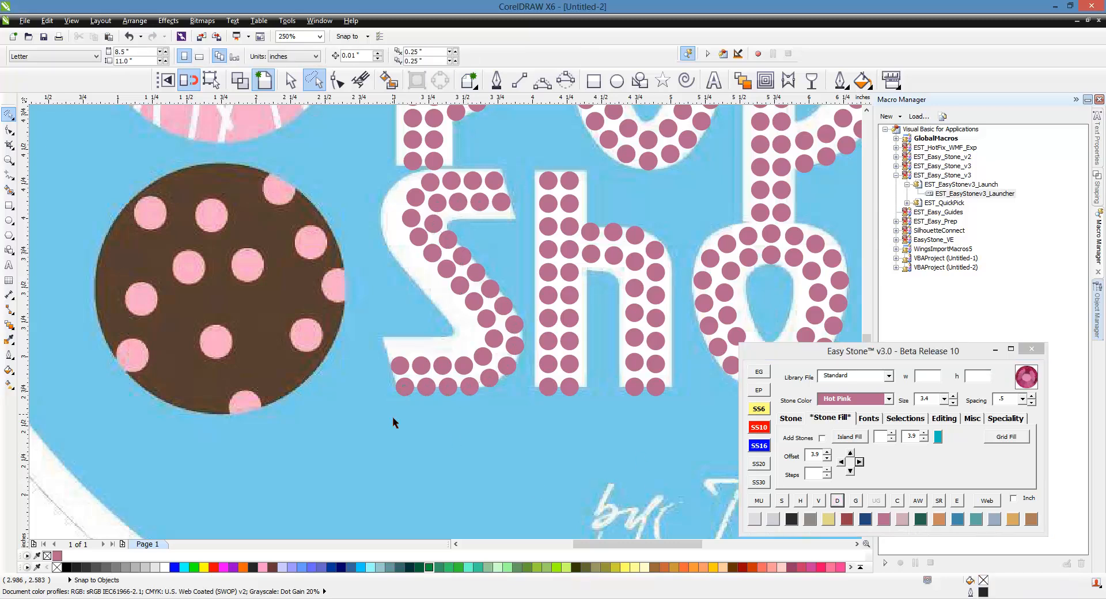
# Step: Copy a pair of stones from the last p of "Pop" to the bottom and the top of the k's stem in "Cake"
pyautogui.scroll(-2, 348, 288)
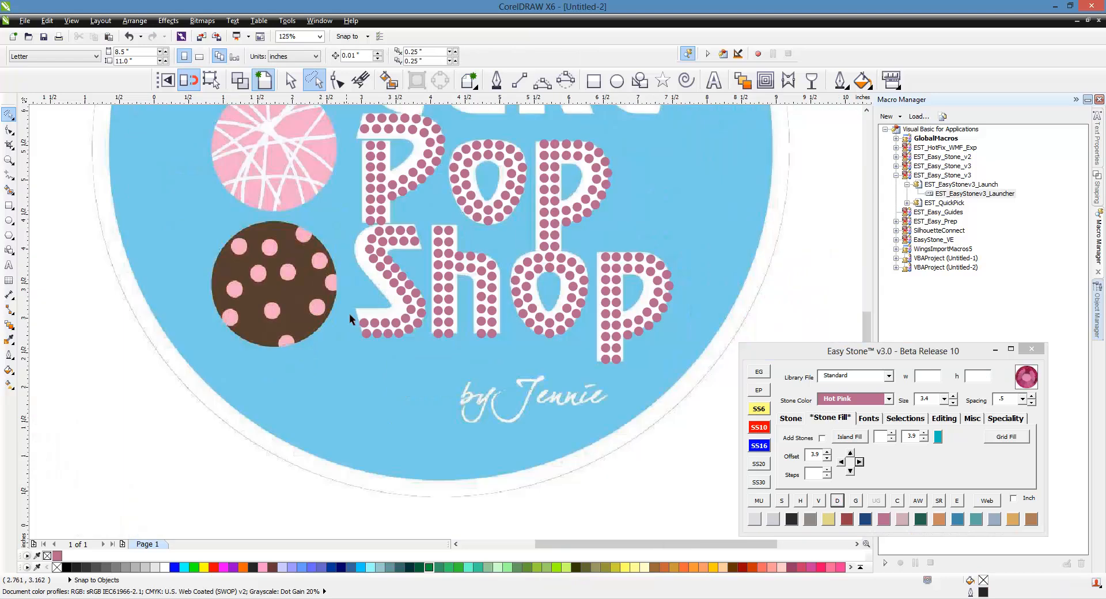
pyautogui.scroll(-1, 462, 313)
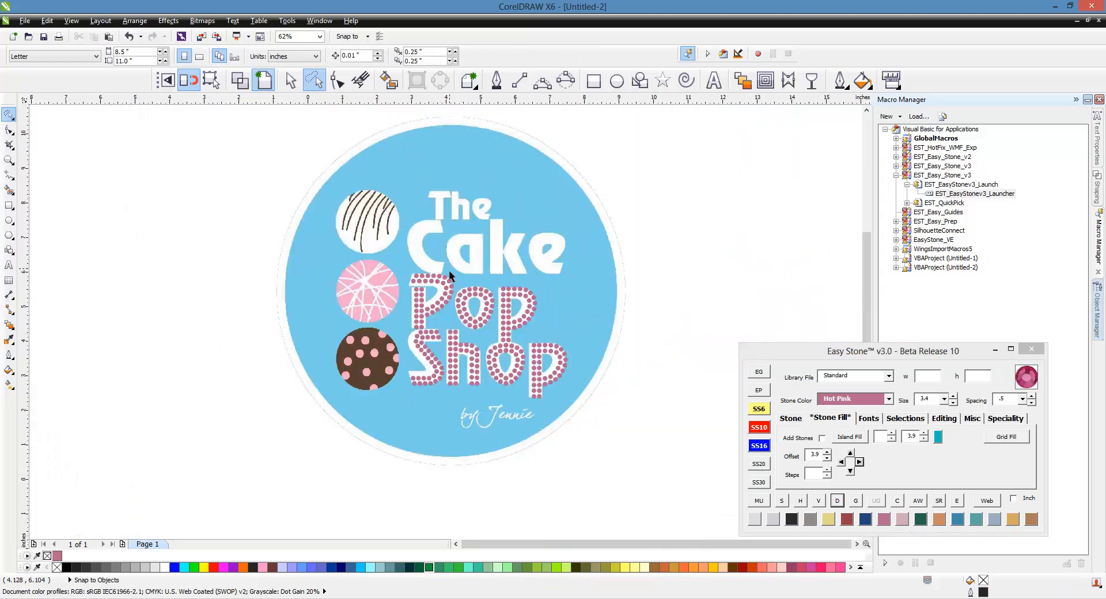
pyautogui.scroll(1, 448, 271)
pyautogui.scroll(2, 569, 223)
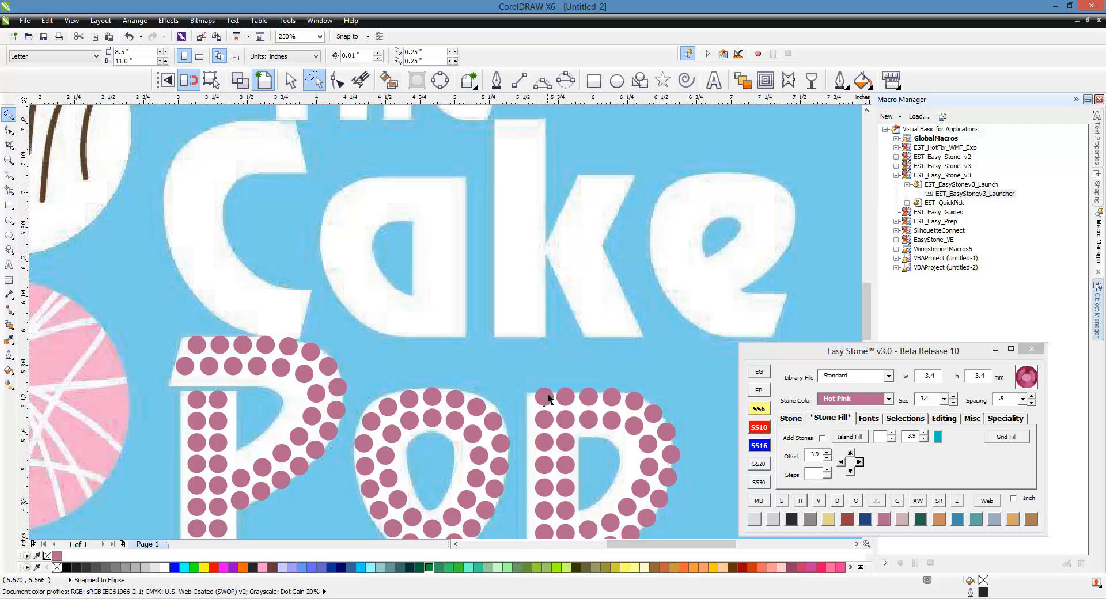
pyautogui.click(568, 399)
pyautogui.scroll(2, 578, 403)
pyautogui.moveTo(571, 418); pyautogui.dragTo(505, 288)
pyautogui.scroll(-4, 531, 395)
pyautogui.scroll(2, 529, 420)
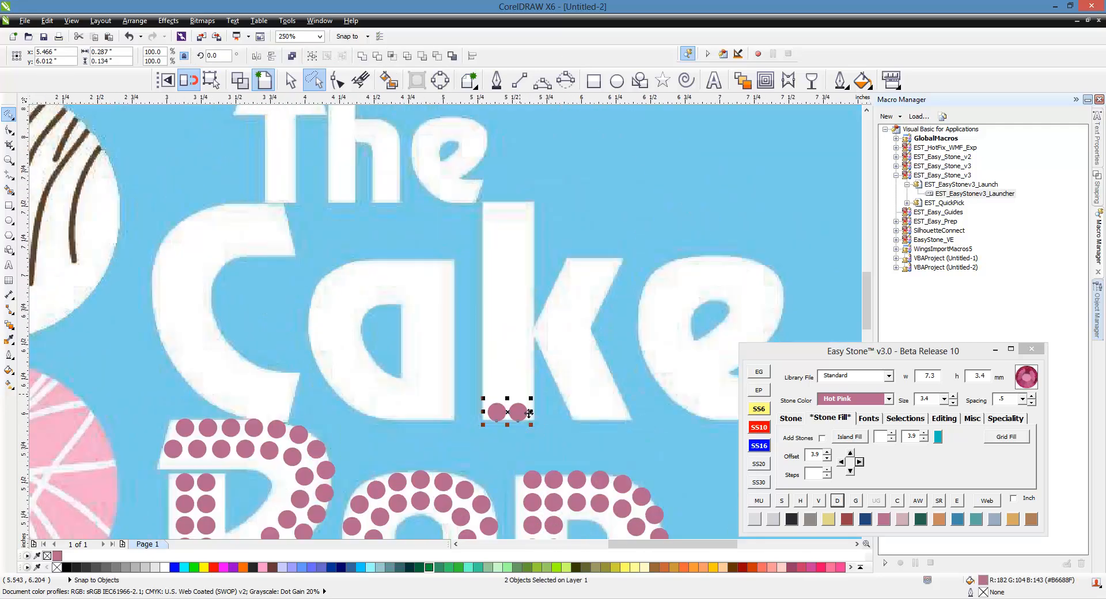
pyautogui.moveTo(530, 422); pyautogui.dragTo(533, 220)
pyautogui.press('Escape')
# Step: Fill both columns of the k's stem with 10 evenly spaced stones each, between the top and bottom pairs
pyautogui.click(499, 216)
pyautogui.keyDown('shift'); pyautogui.click(493, 408); pyautogui.keyUp('shift')
pyautogui.click(791, 418)
pyautogui.click(857, 436)
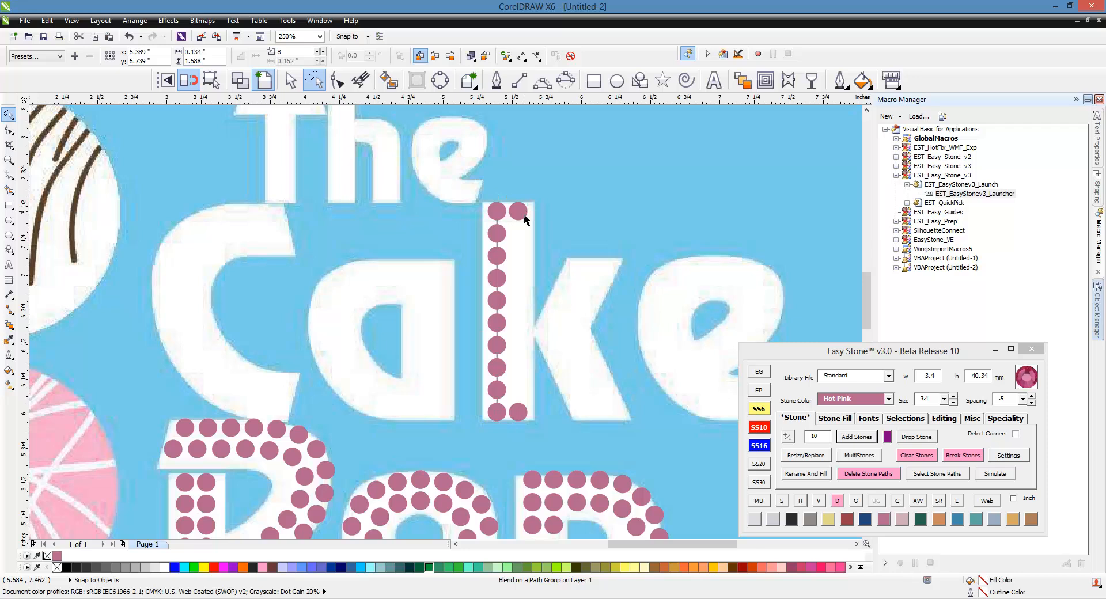
pyautogui.click(518, 212)
pyautogui.keyDown('shift'); pyautogui.click(518, 412); pyautogui.keyUp('shift')
pyautogui.click(857, 436)
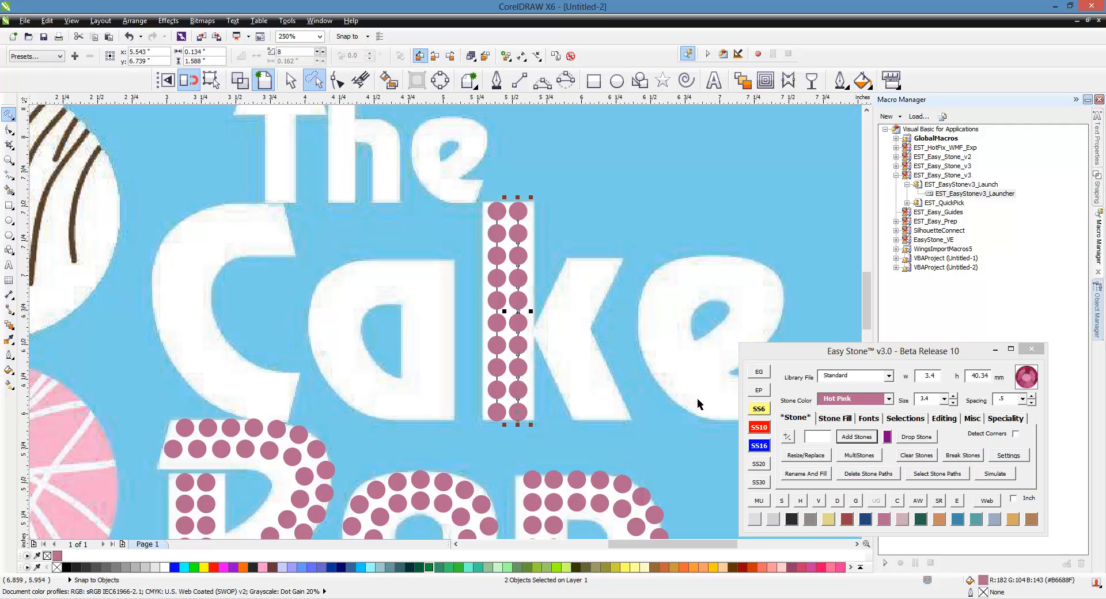
pyautogui.click(486, 289)
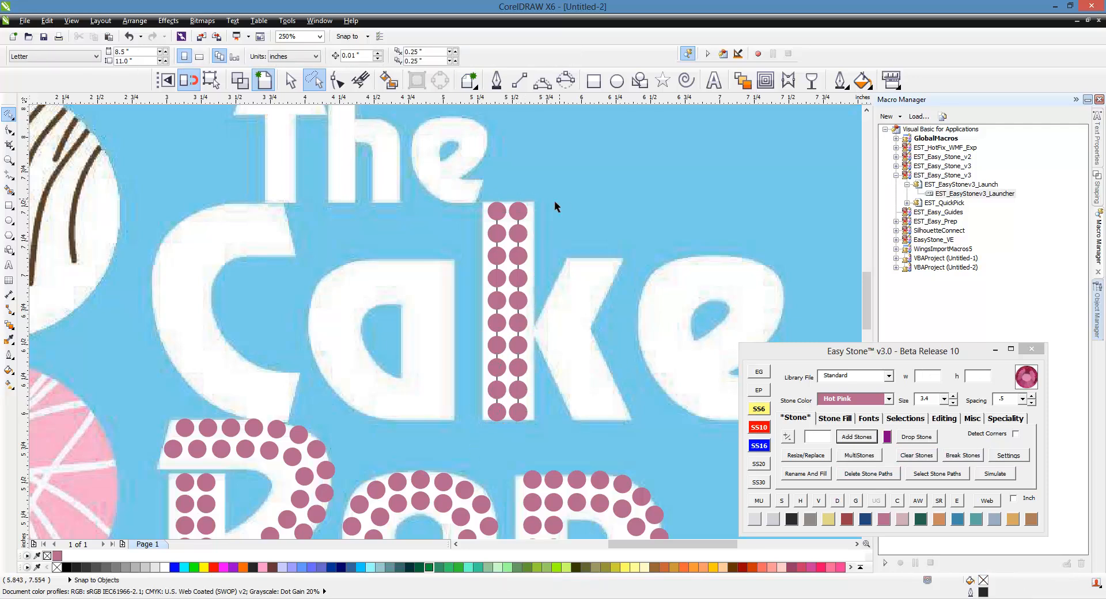
# Step: Select all stones on the k's stem and delete their stone paths
pyautogui.click(291, 81)
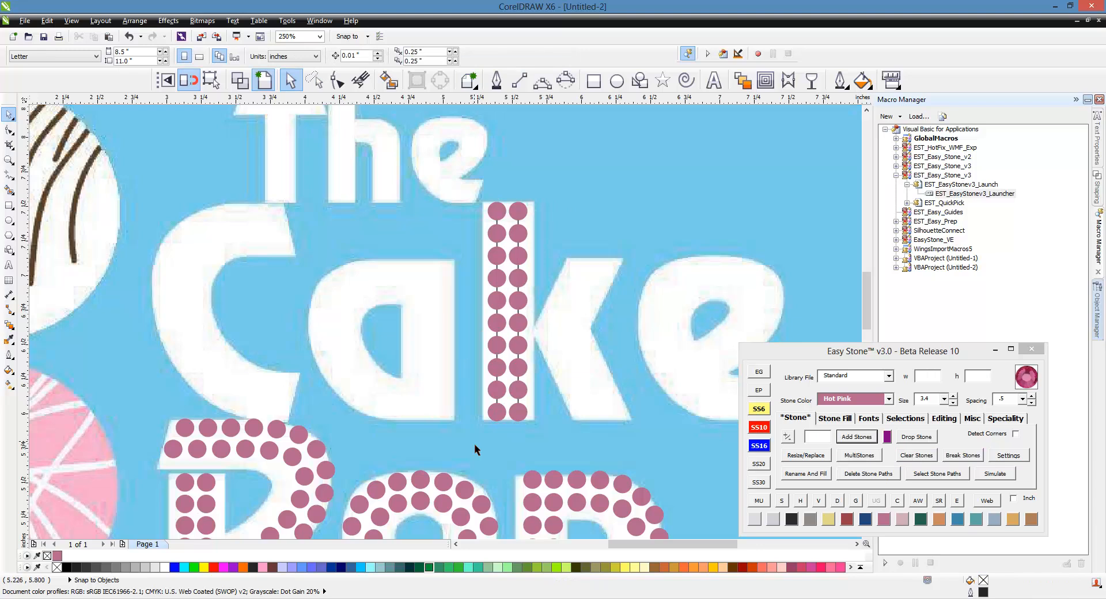
pyautogui.moveTo(475, 443); pyautogui.dragTo(558, 200)
pyautogui.click(776, 476)
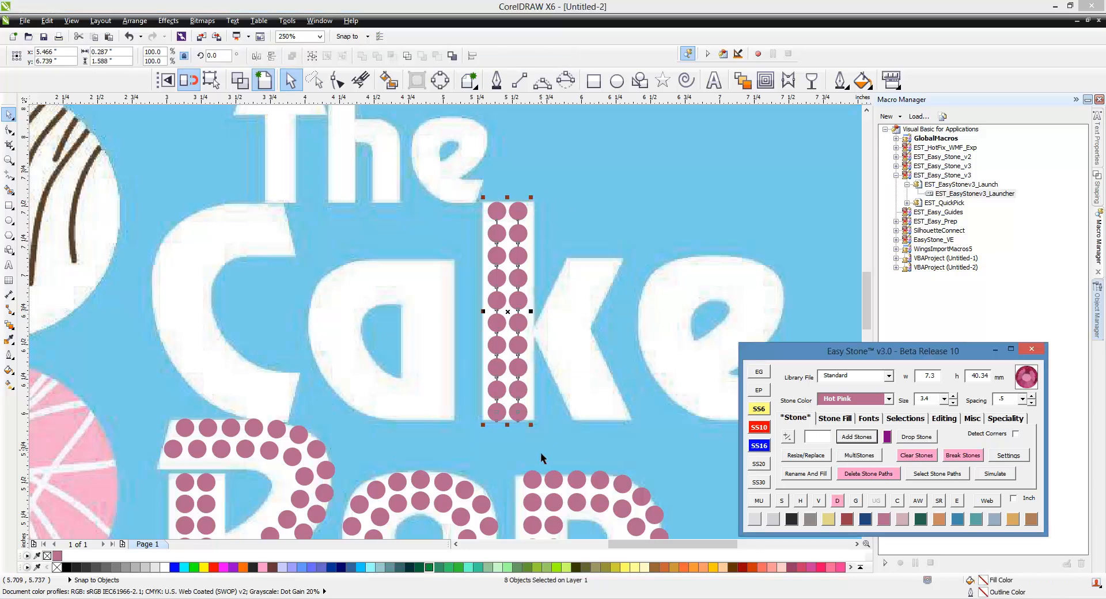
pyautogui.click(862, 473)
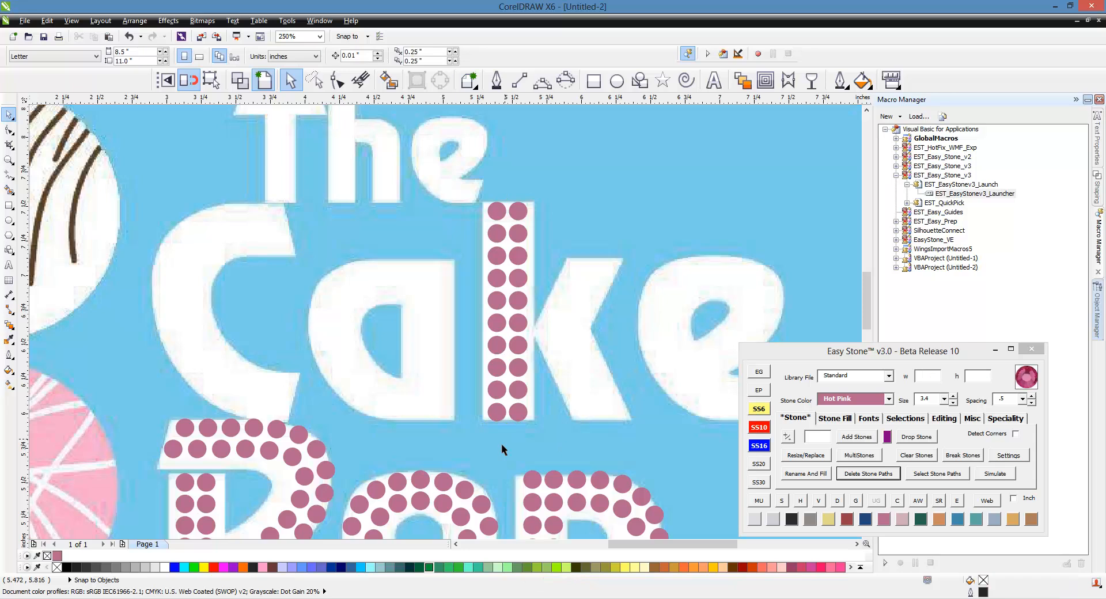
# Step: Copy the lower seven pairs of stones from the k's stem onto the stem of the a
pyautogui.moveTo(468, 444); pyautogui.dragTo(435, 292)
pyautogui.click(423, 261)
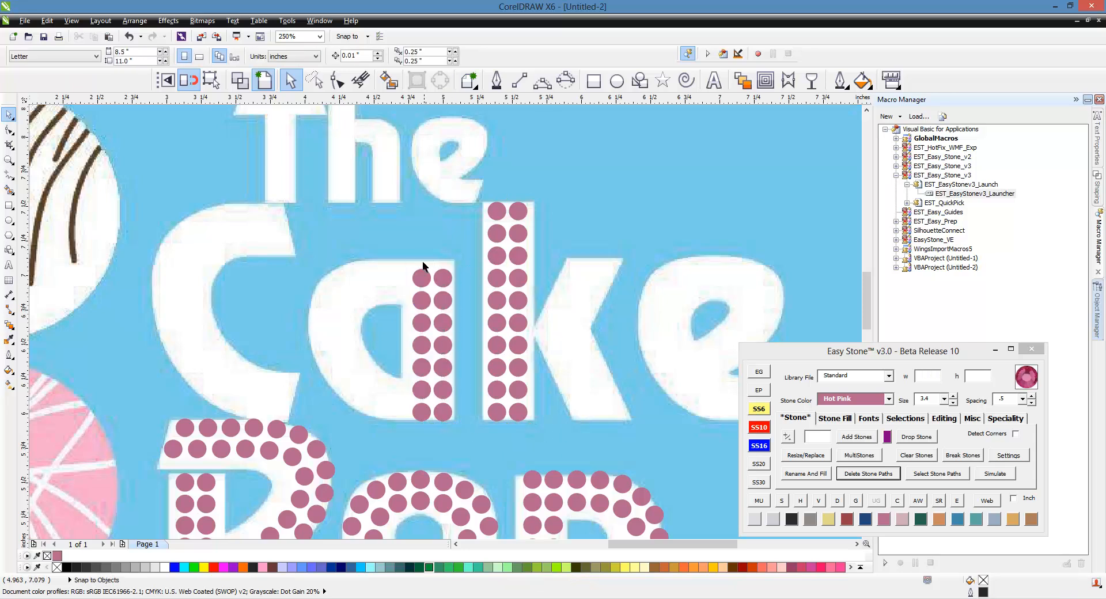
# Step: Move the top pair of stones on the a's stem in "Cake" up to the stem's top edge
pyautogui.scroll(2, 423, 261)
pyautogui.click(419, 298)
pyautogui.scroll(2, 449, 293)
pyautogui.keyDown('shift'); pyautogui.click(499, 323); pyautogui.keyUp('shift')
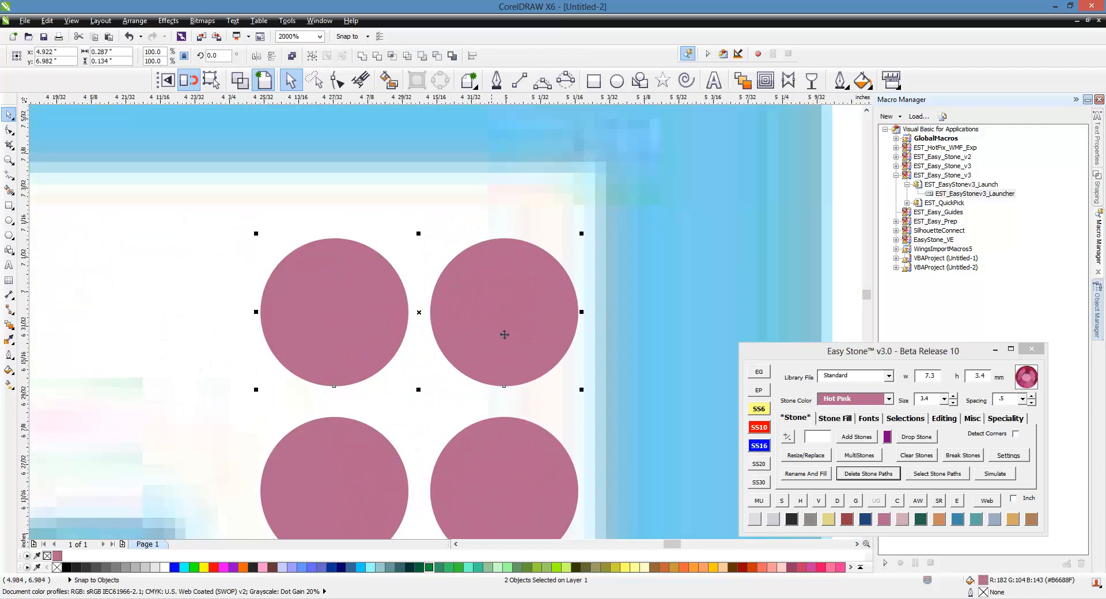
pyautogui.moveTo(505, 334); pyautogui.dragTo(508, 262)
# Step: Distribute the stones in both columns of the a's stem evenly in the vertical direction
pyautogui.scroll(-2, 501, 206)
pyautogui.moveTo(410, 176); pyautogui.dragTo(478, 525)
pyautogui.click(818, 501)
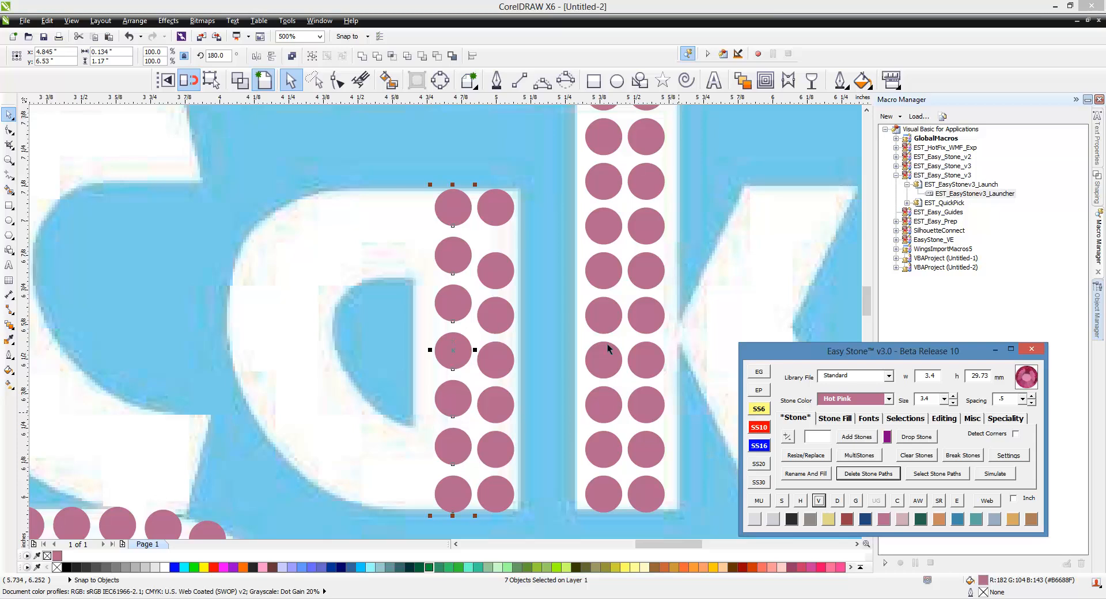
pyautogui.moveTo(522, 167); pyautogui.dragTo(542, 221)
pyautogui.moveTo(509, 282); pyautogui.dragTo(406, 211)
pyautogui.click(818, 501)
# Step: Drop nine copies of a stone along the outer curve of the a, from the stem's bottom around to its top
pyautogui.click(548, 452)
pyautogui.press('space')
pyautogui.press('space')
pyautogui.press('space')
pyautogui.press('space')
pyautogui.press('space')
pyautogui.press('space')
pyautogui.press('space')
pyautogui.press('space')
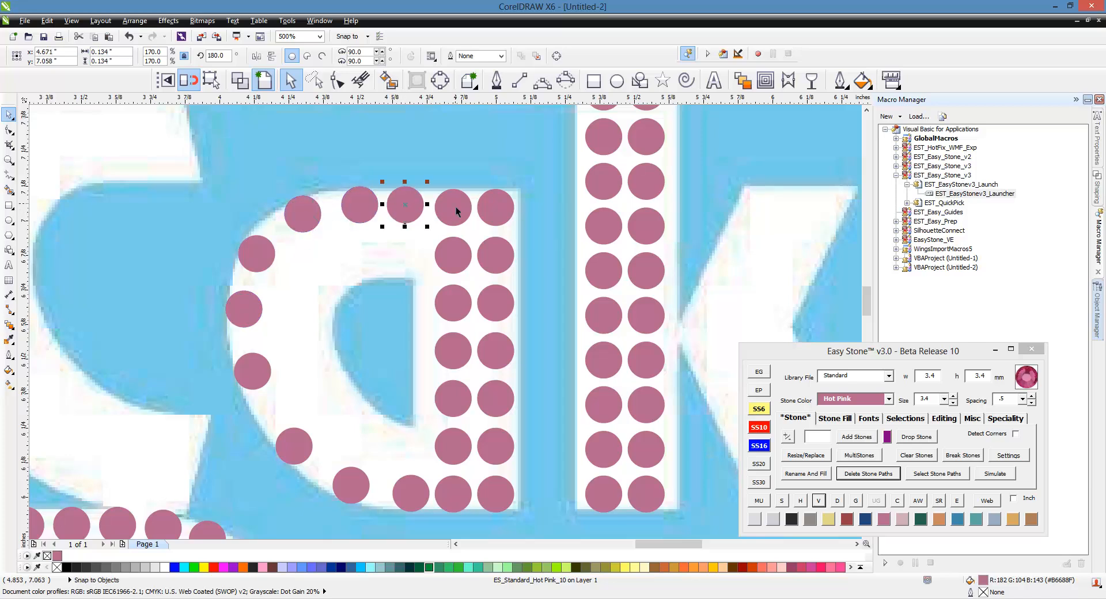
pyautogui.click(400, 148)
# Step: Distribute the a's outer-curve stones evenly along a path, raise their number to 14, and remove the path line
pyautogui.click(315, 80)
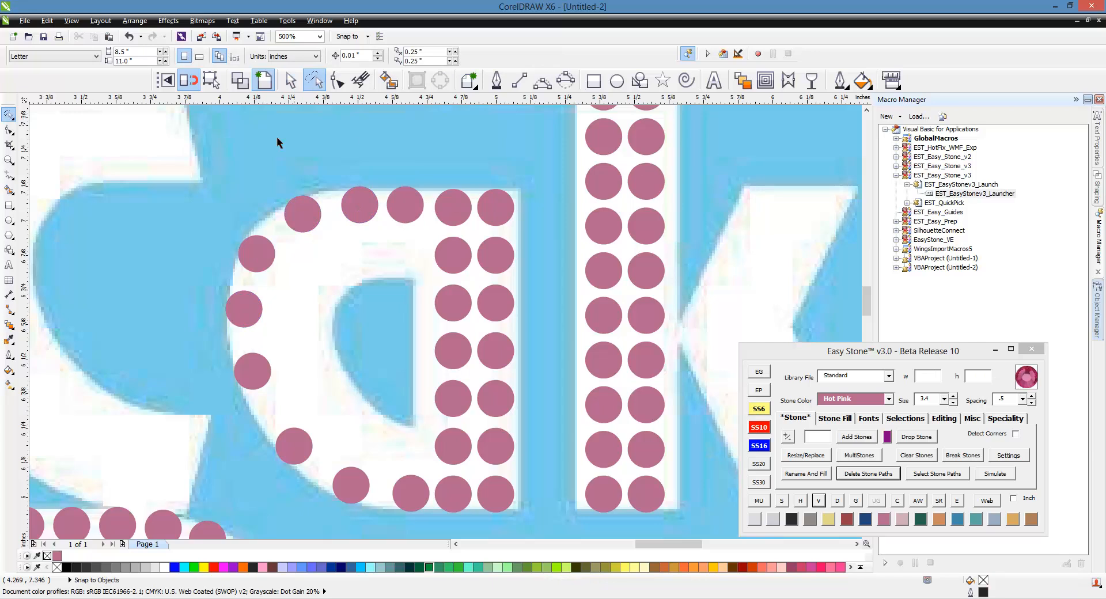
pyautogui.moveTo(266, 144); pyautogui.dragTo(464, 167)
pyautogui.moveTo(423, 201)
pyautogui.mouseDown()
pyautogui.moveTo(349, 202)
pyautogui.moveTo(252, 331)
pyautogui.moveTo(262, 372)
pyautogui.moveTo(326, 472)
pyautogui.moveTo(435, 501)
pyautogui.moveTo(391, 521)
pyautogui.moveTo(285, 502)
pyautogui.mouseUp()
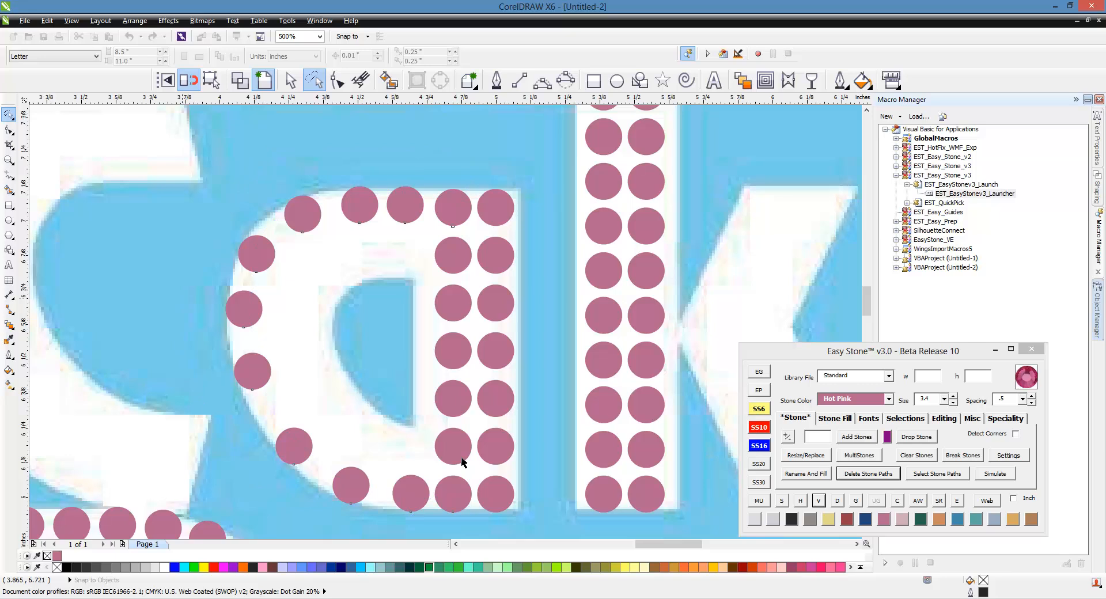
pyautogui.click(837, 500)
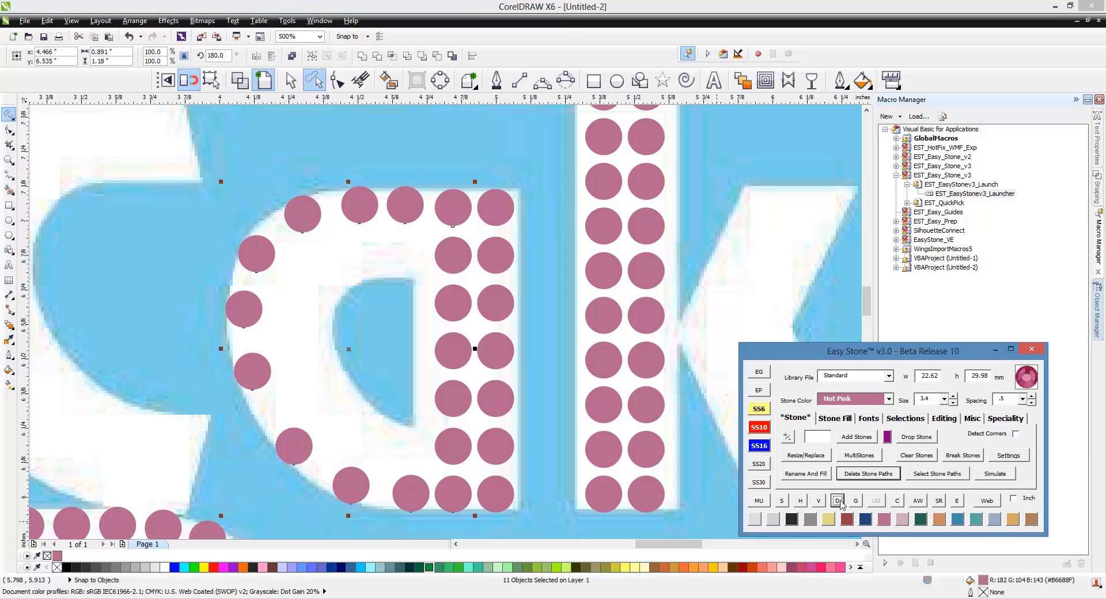
pyautogui.click(791, 437)
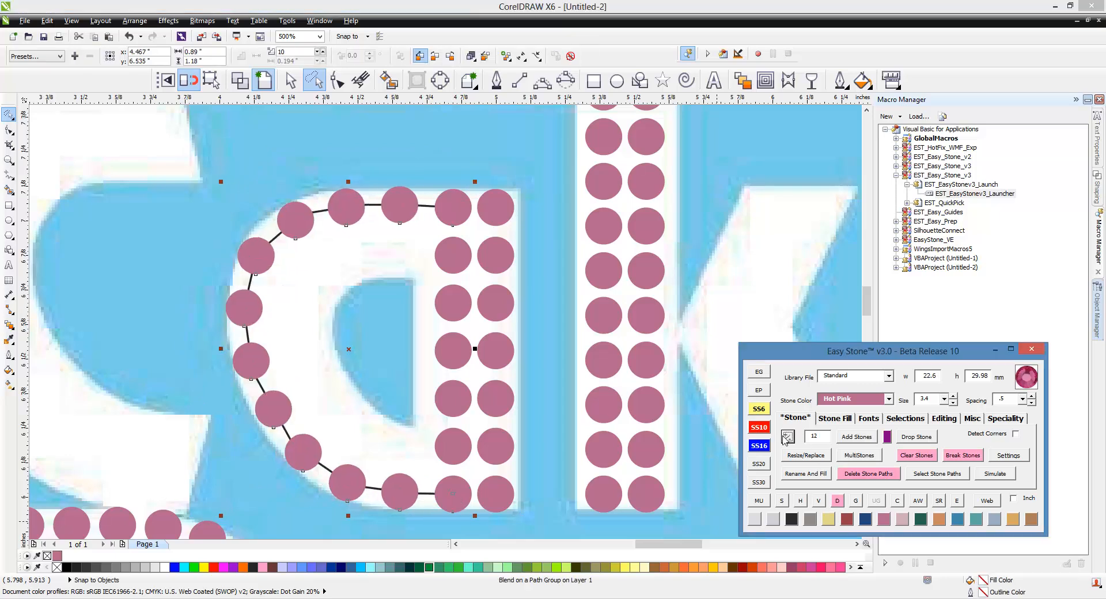
pyautogui.click(786, 437)
pyautogui.click(786, 438)
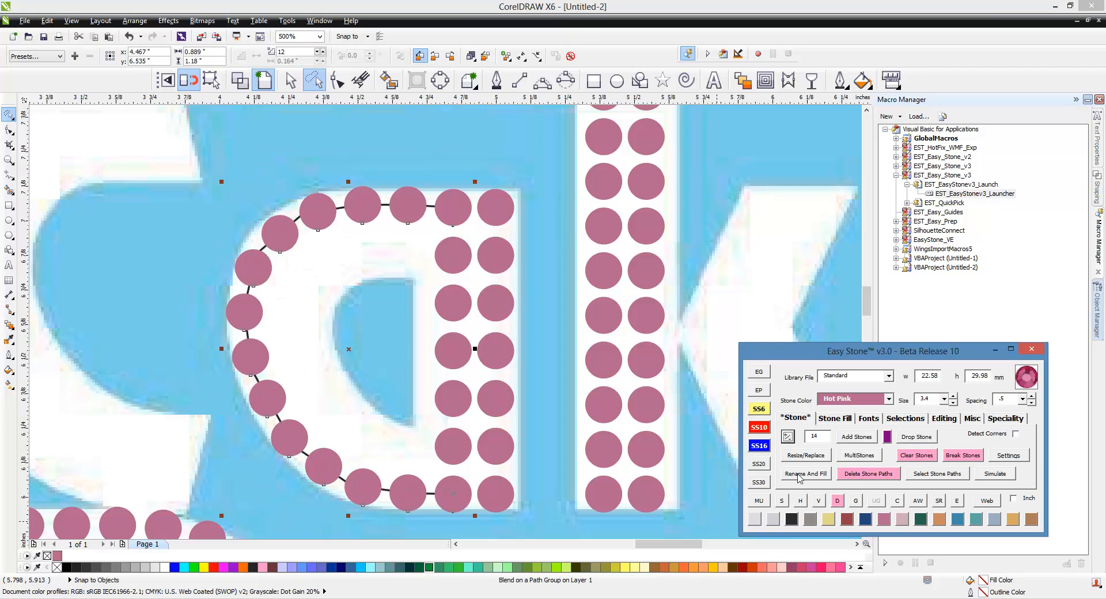
pyautogui.click(837, 500)
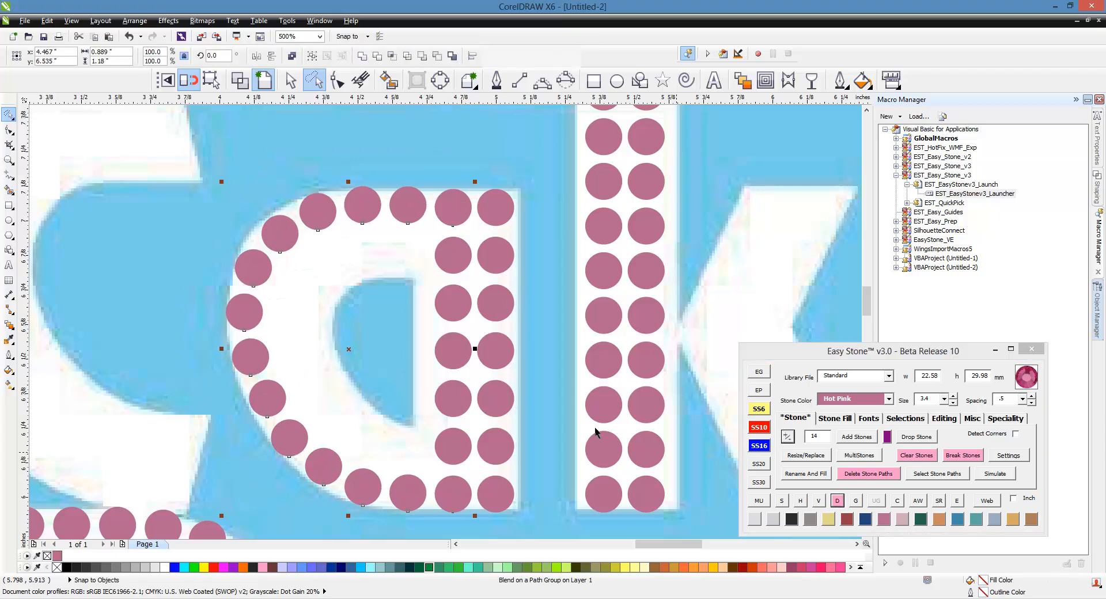
pyautogui.click(404, 350)
# Step: Drop eight copies of a stem stone along the inner curve of the a, forming a second row
pyautogui.moveTo(453, 452); pyautogui.dragTo(394, 245)
pyautogui.press('space')
pyautogui.press('space')
pyautogui.press('space')
pyautogui.press('space')
pyautogui.press('space')
pyautogui.press('space')
pyautogui.press('Escape')
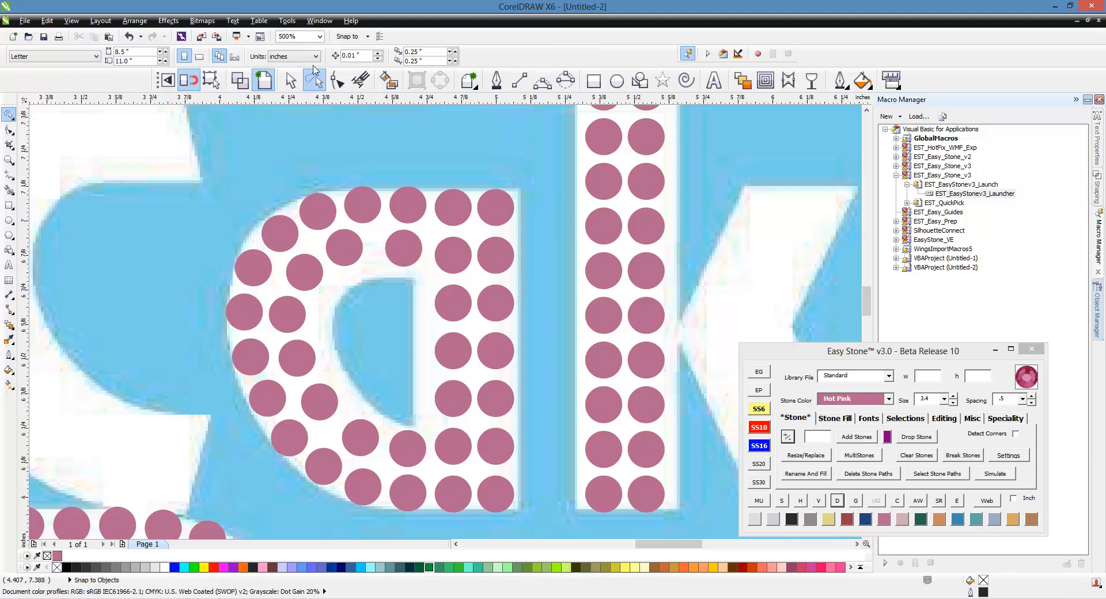
# Step: Distribute the a's inner-curve stones evenly along a path with 11 stones
pyautogui.moveTo(403, 302)
pyautogui.mouseDown()
pyautogui.moveTo(418, 253)
pyautogui.moveTo(335, 261)
pyautogui.moveTo(296, 301)
pyautogui.moveTo(338, 430)
pyautogui.moveTo(414, 456)
pyautogui.mouseUp()
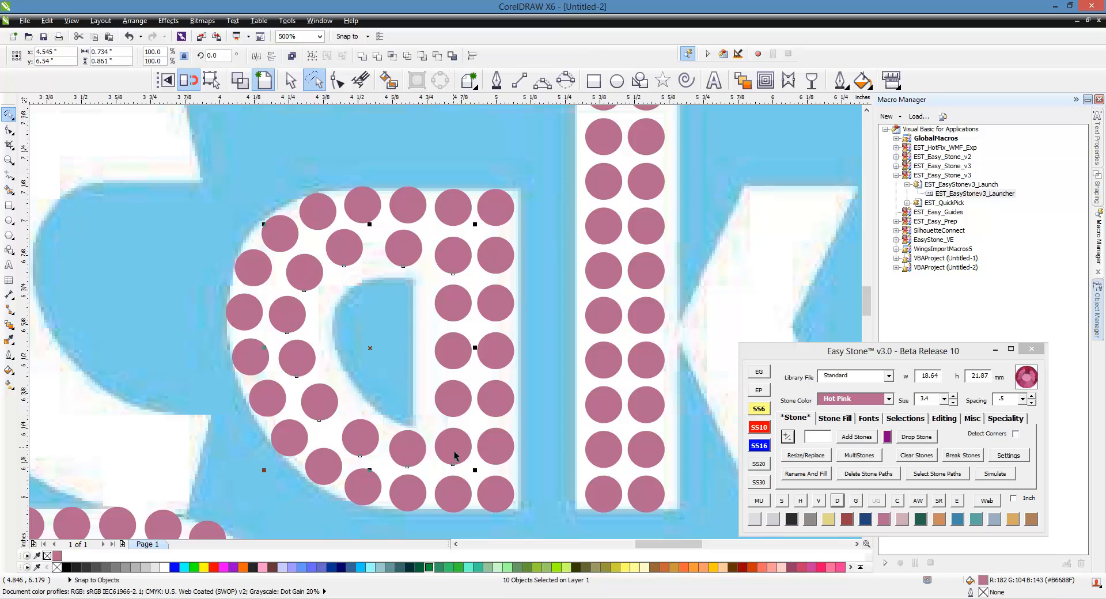
pyautogui.click(839, 501)
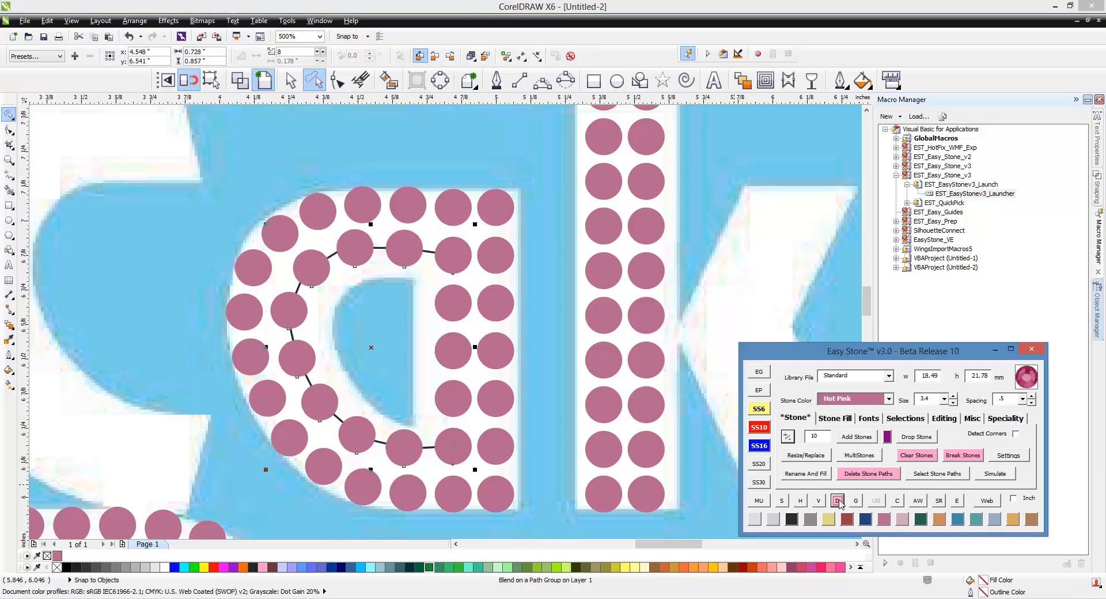
pyautogui.click(784, 436)
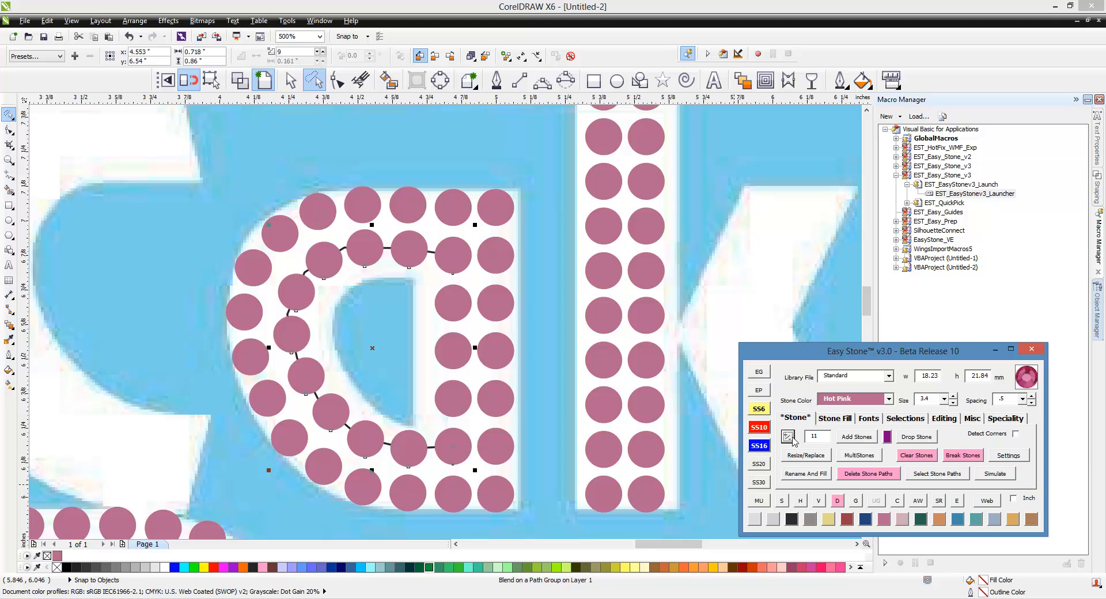
pyautogui.click(382, 330)
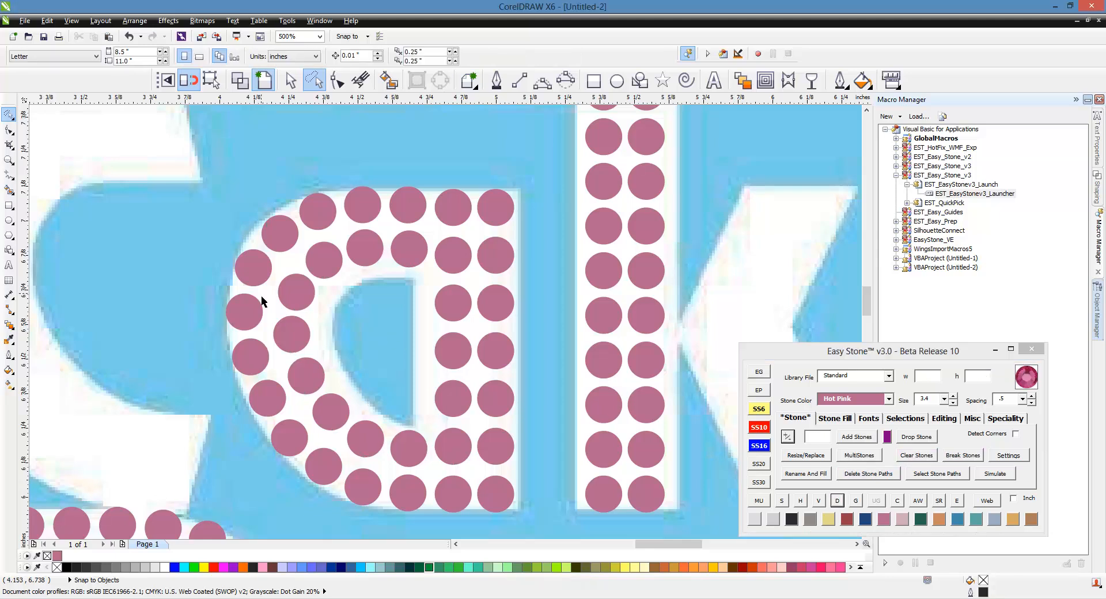
# Step: Place two side-by-side stones at the junction of the k's arms by offsetting a copy of a stem stone by 3.9 mm
pyautogui.scroll(-2, 261, 296)
pyautogui.scroll(2, 494, 335)
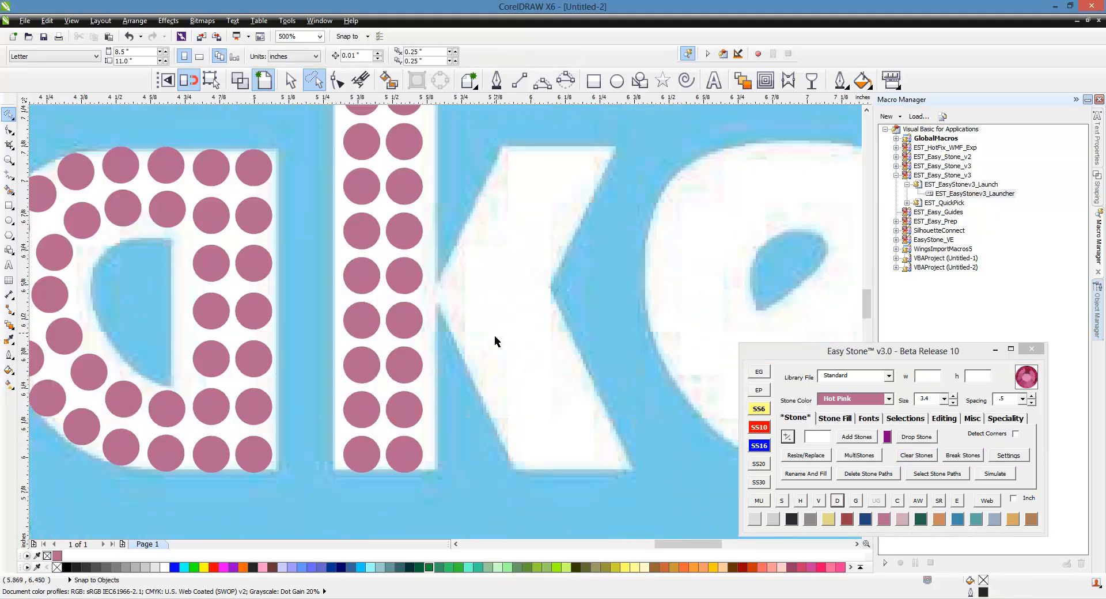
pyautogui.click(418, 287)
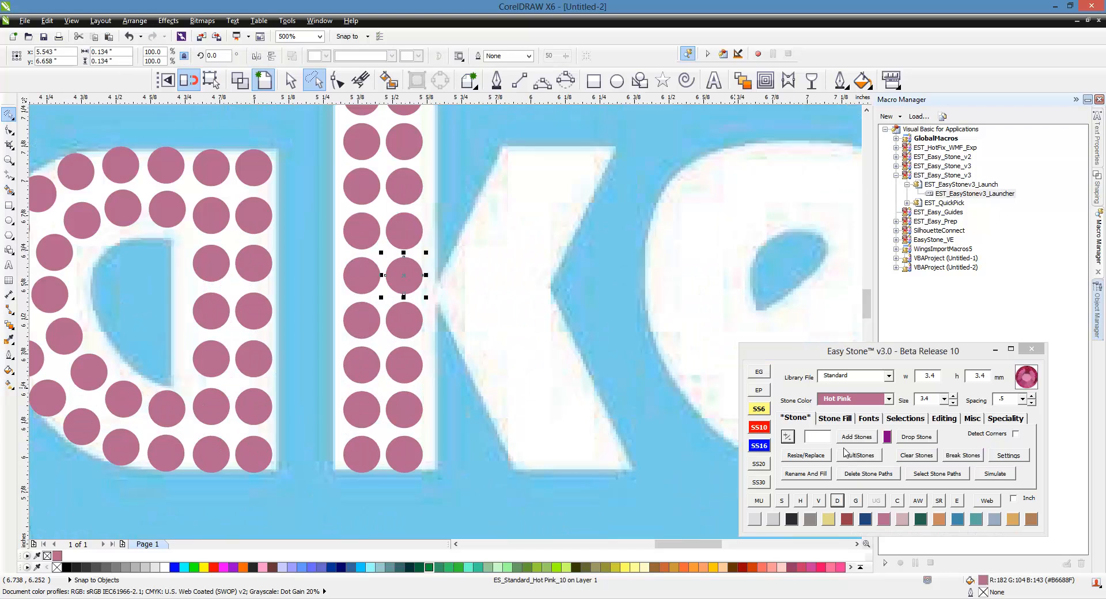
pyautogui.click(841, 419)
pyautogui.click(860, 462)
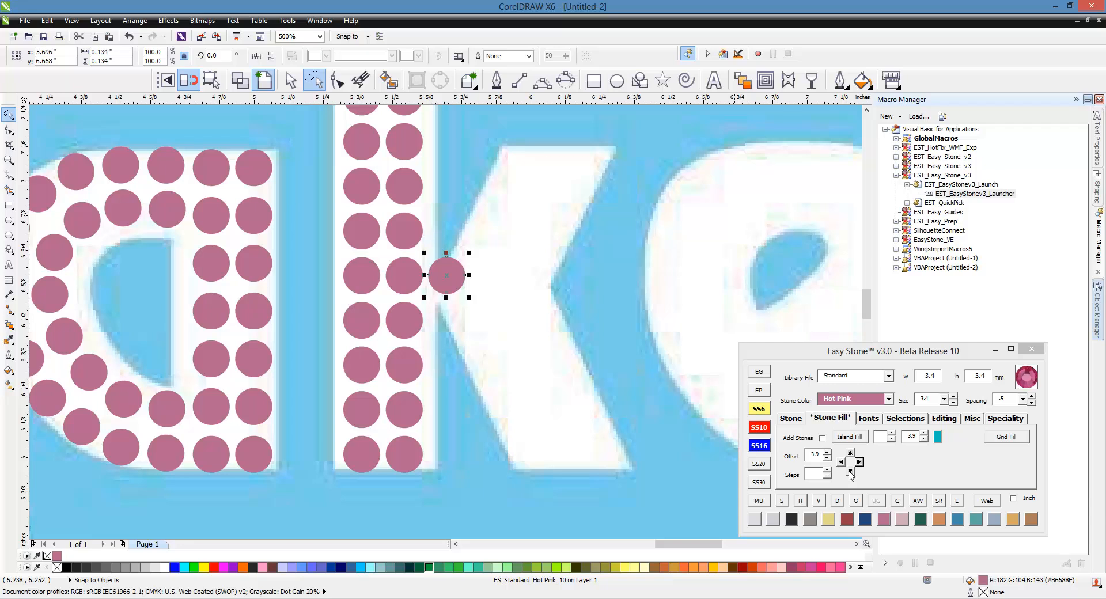
pyautogui.click(850, 471)
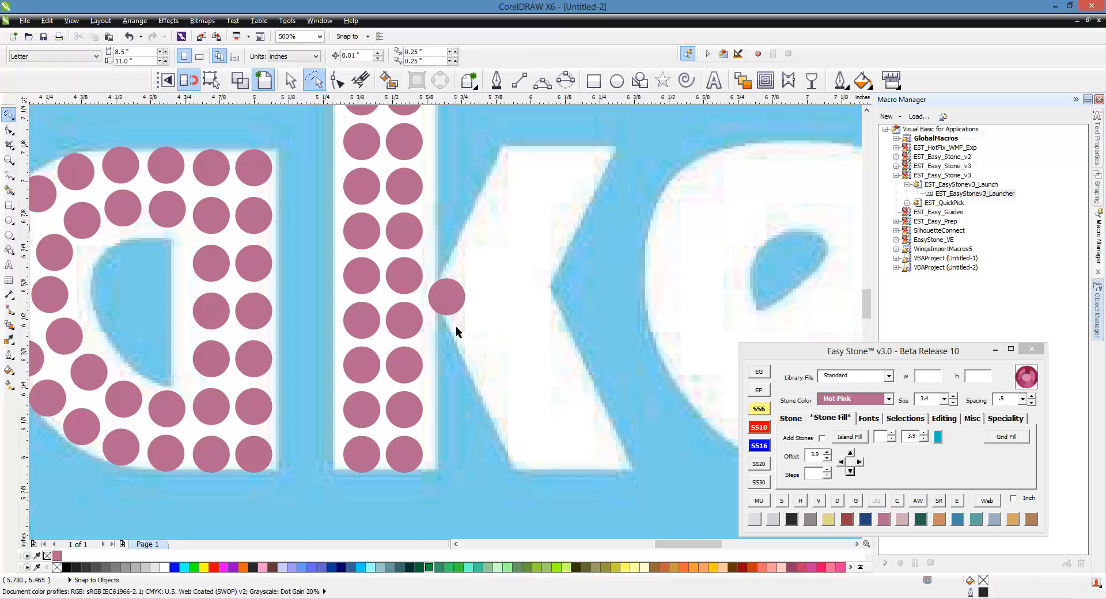
pyautogui.click(860, 462)
pyautogui.click(571, 424)
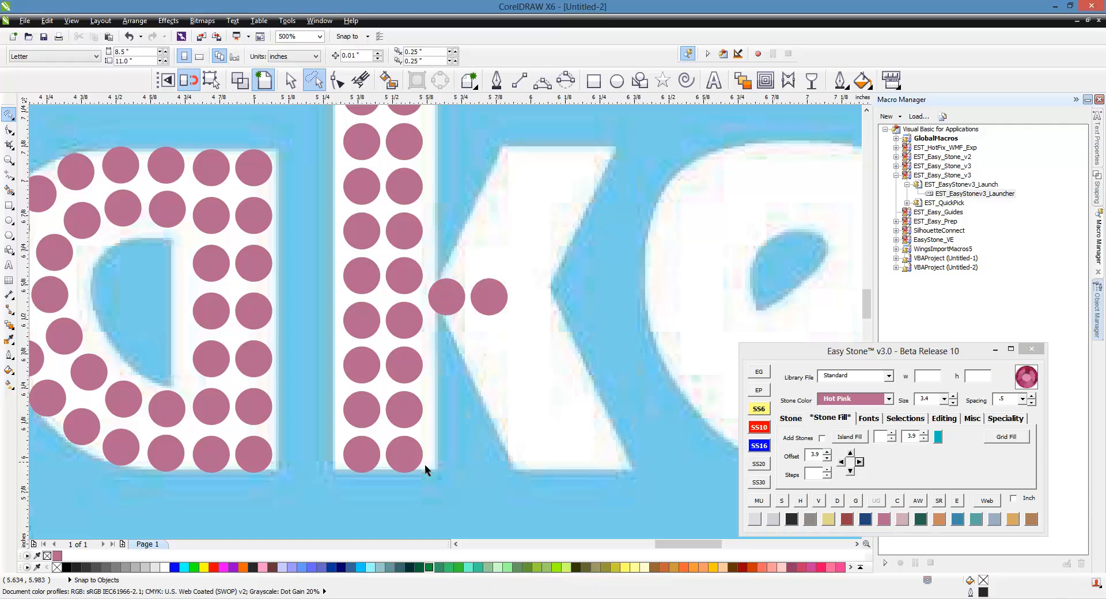
# Step: Copy the bottom pair of stones from the k's stem to the foot of its lower leg
pyautogui.click(412, 462)
pyautogui.keyDown('shift'); pyautogui.click(362, 464); pyautogui.keyUp('shift')
pyautogui.moveTo(361, 464); pyautogui.dragTo(516, 479)
pyautogui.click(457, 328)
# Step: Try to add stones between the junction's outer stone and the first stone at the foot of the k's leg
pyautogui.click(447, 297)
pyautogui.keyDown('shift'); pyautogui.click(523, 455); pyautogui.keyUp('shift')
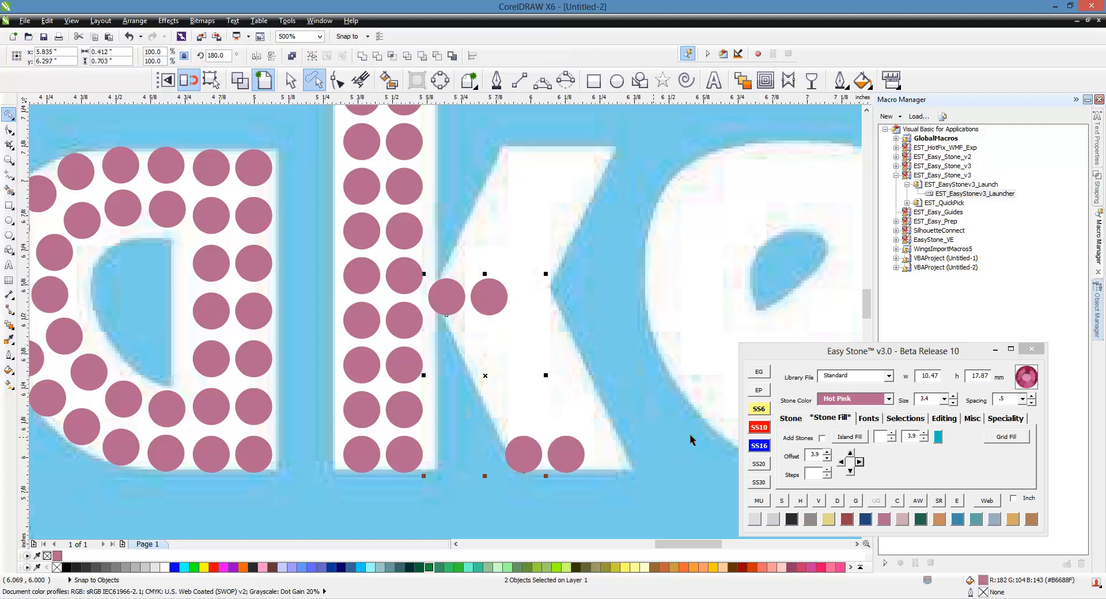
pyautogui.click(790, 418)
pyautogui.click(867, 438)
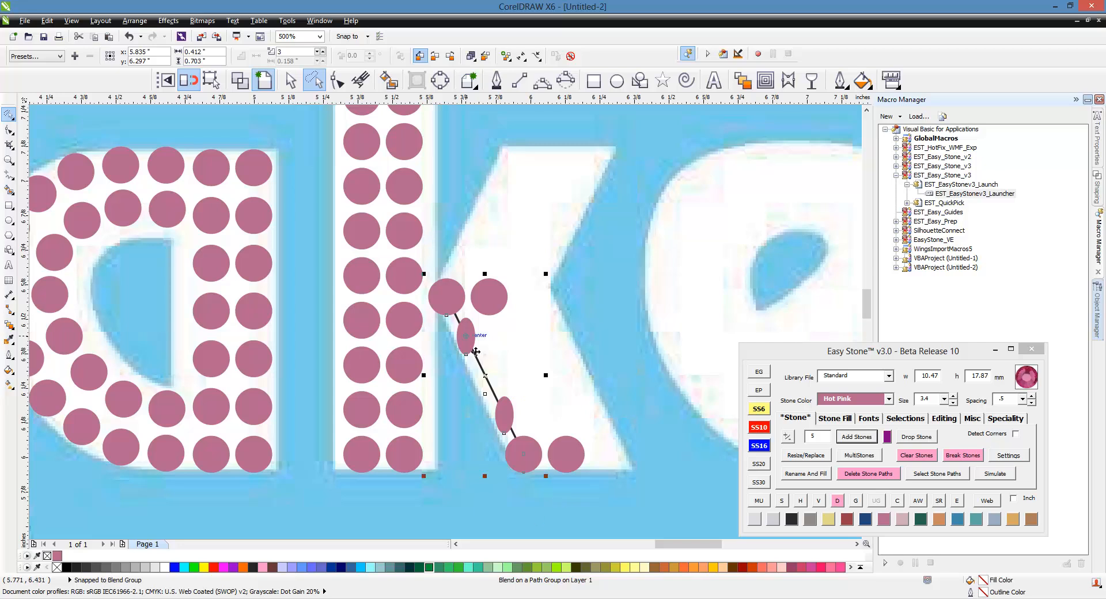
pyautogui.hotkey('ctrl', 'z')
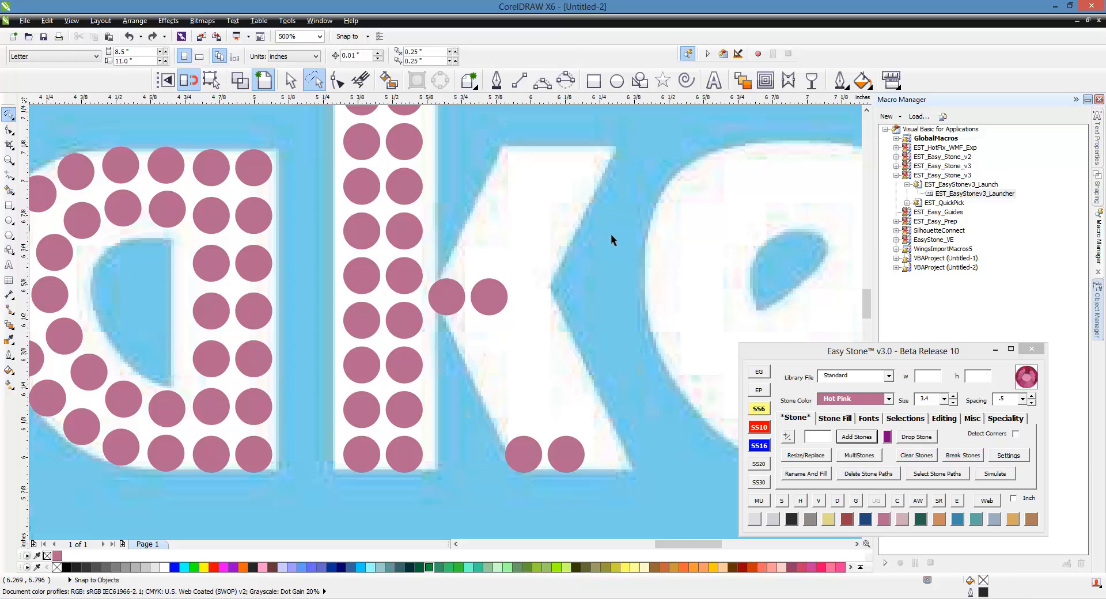
# Step: Reapply SS10 to the leg's four stones and fill both its diagonal rows with three evenly spaced stones each
pyautogui.click(293, 82)
pyautogui.moveTo(634, 209); pyautogui.dragTo(413, 505)
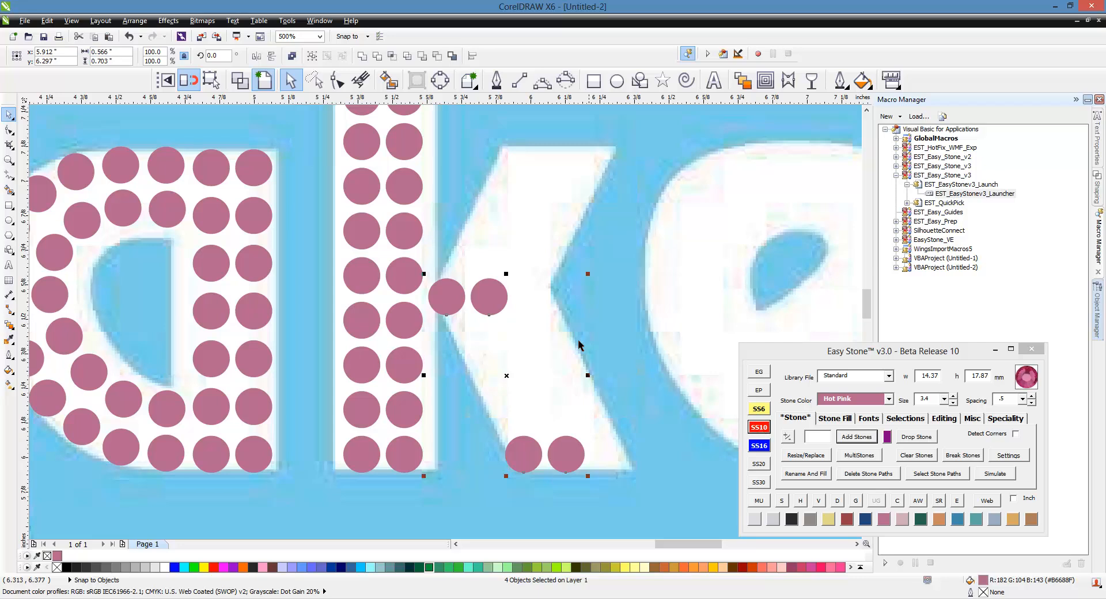
pyautogui.click(452, 296)
pyautogui.keyDown('shift'); pyautogui.click(535, 466); pyautogui.keyUp('shift')
pyautogui.click(856, 439)
pyautogui.click(500, 305)
pyautogui.keyDown('shift'); pyautogui.click(558, 462); pyautogui.keyUp('shift')
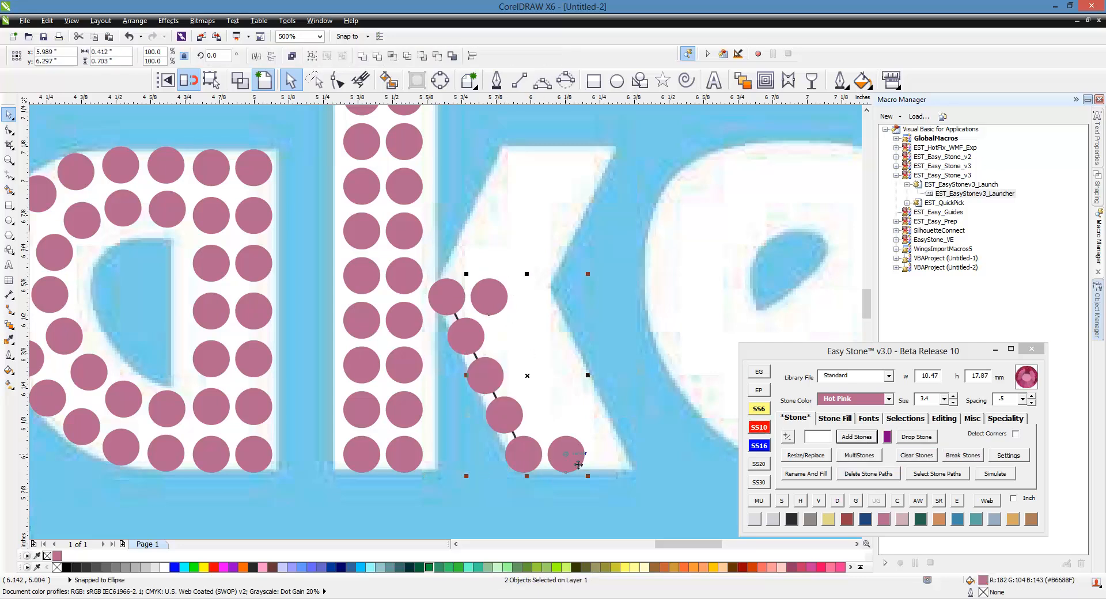
pyautogui.click(859, 436)
pyautogui.click(663, 415)
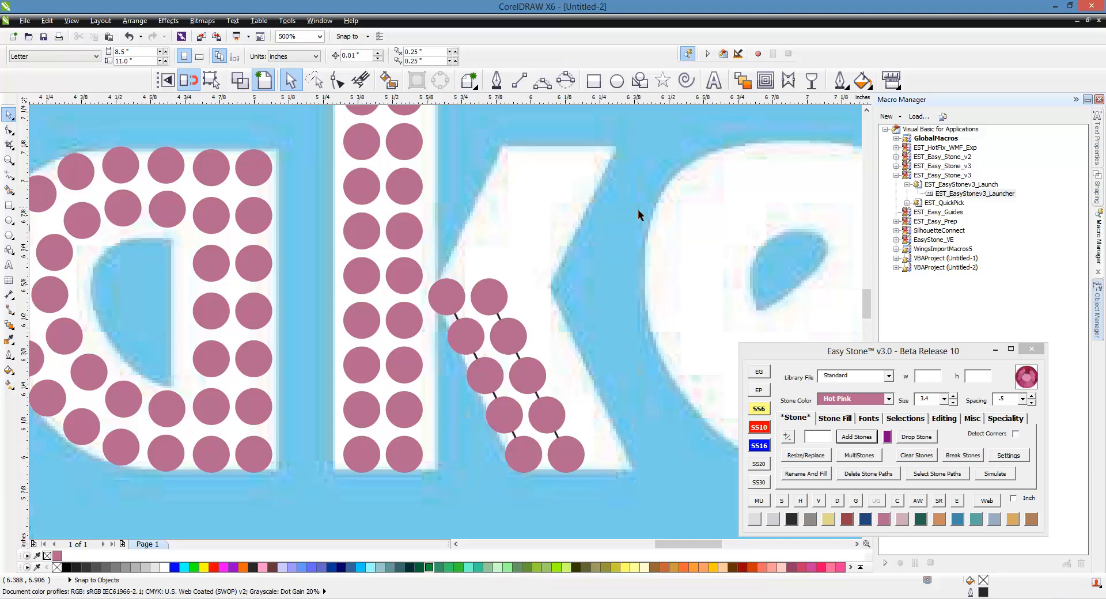
# Step: Mirror a copy of the k's lower-leg stones upward to form the upper arm
pyautogui.moveTo(638, 209); pyautogui.dragTo(412, 510)
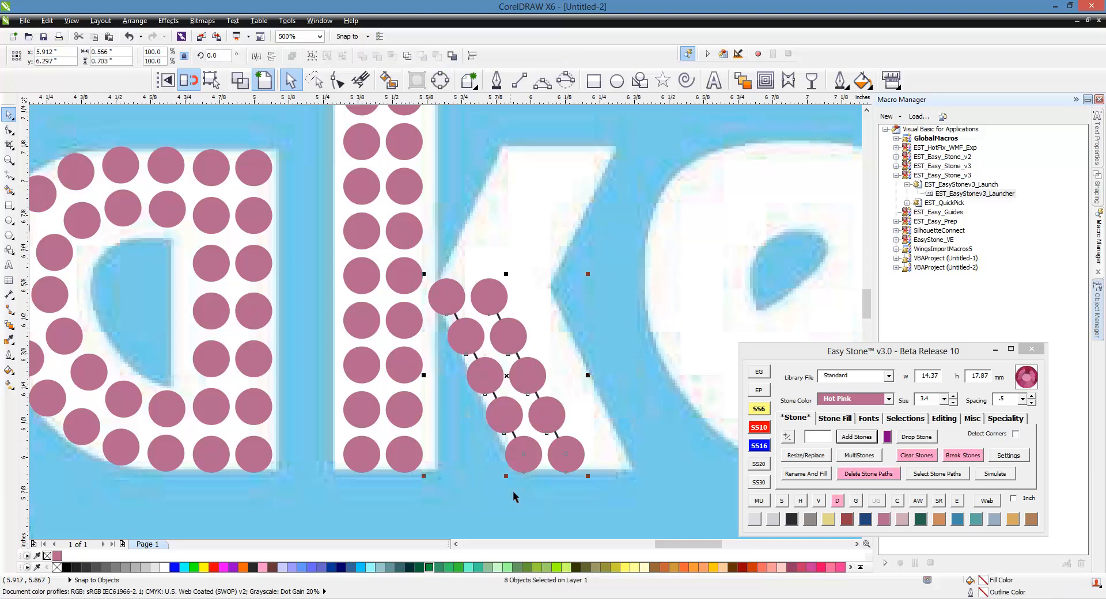
pyautogui.moveTo(516, 485); pyautogui.dragTo(500, 307)
pyautogui.scroll(-1, 502, 352)
pyautogui.click(567, 351)
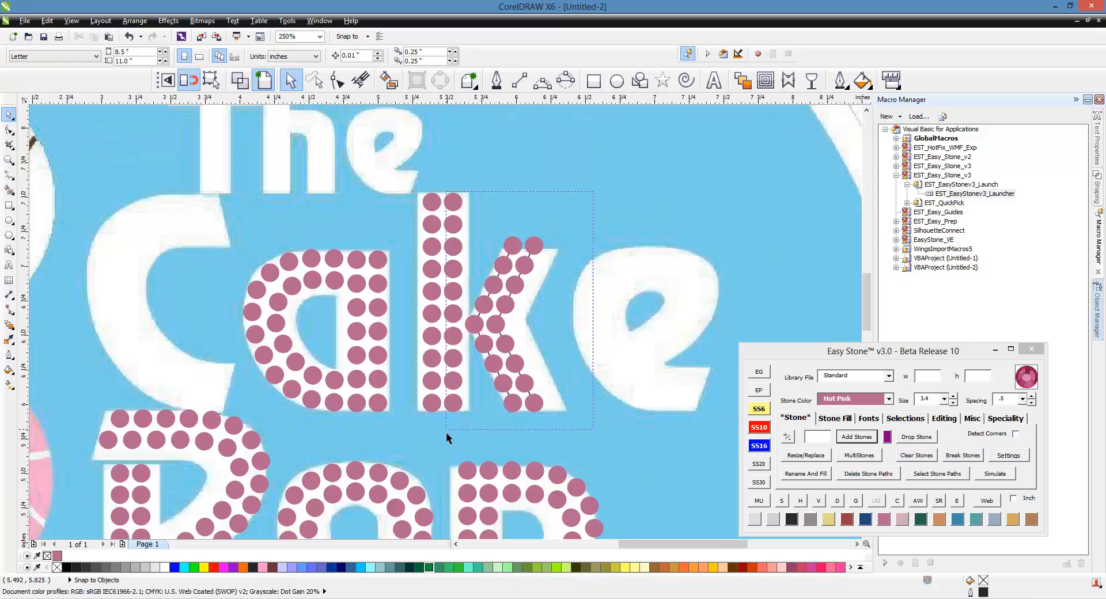
# Step: Delete the stone paths on the k's diagonal arms and remove the pair protruding above the upper arm
pyautogui.moveTo(446, 432); pyautogui.dragTo(446, 432)
pyautogui.click(868, 474)
pyautogui.moveTo(609, 205); pyautogui.dragTo(487, 264)
pyautogui.press('Delete')
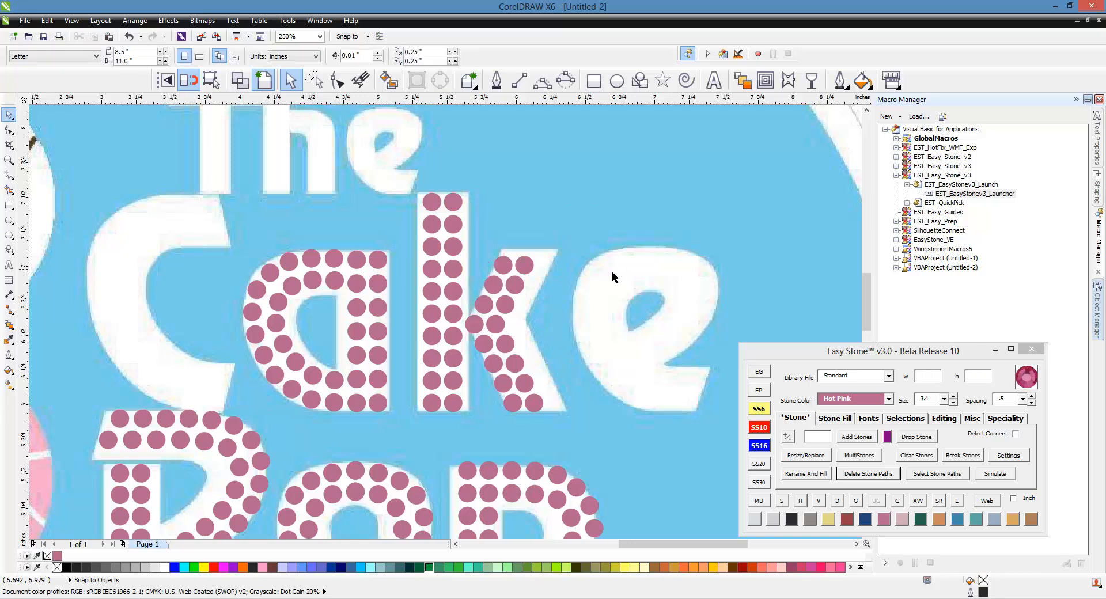
# Step: Copy the pair of stones at the foot of the k's leg to the bottom end of the e in "Cake"
pyautogui.scroll(-2, 467, 311)
pyautogui.scroll(2, 466, 305)
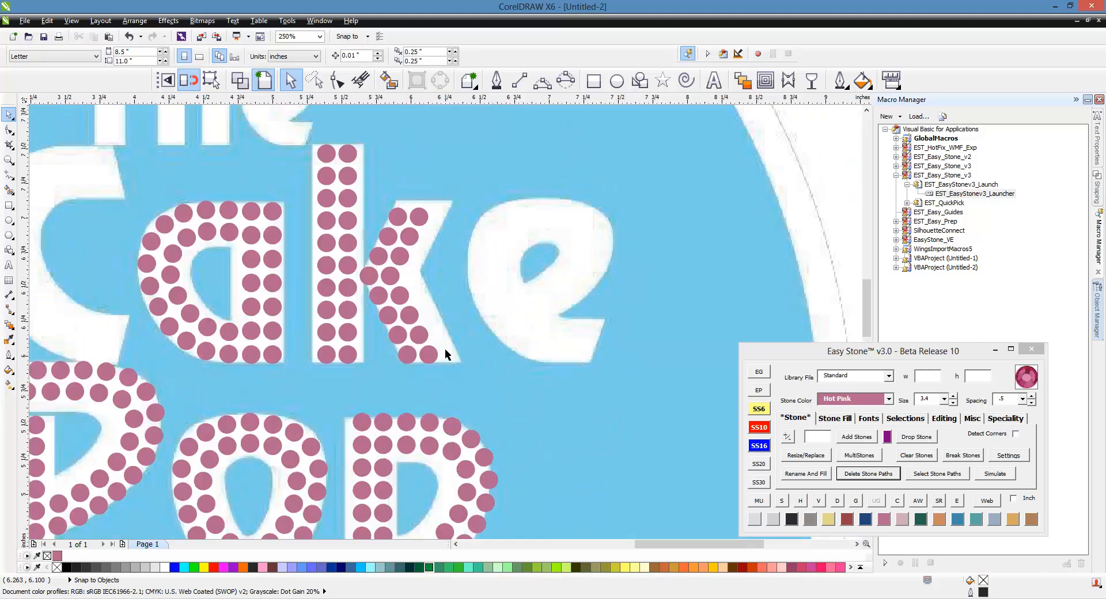
pyautogui.click(430, 355)
pyautogui.keyDown('shift'); pyautogui.click(409, 360); pyautogui.keyUp('shift')
pyautogui.moveTo(419, 355); pyautogui.dragTo(565, 381)
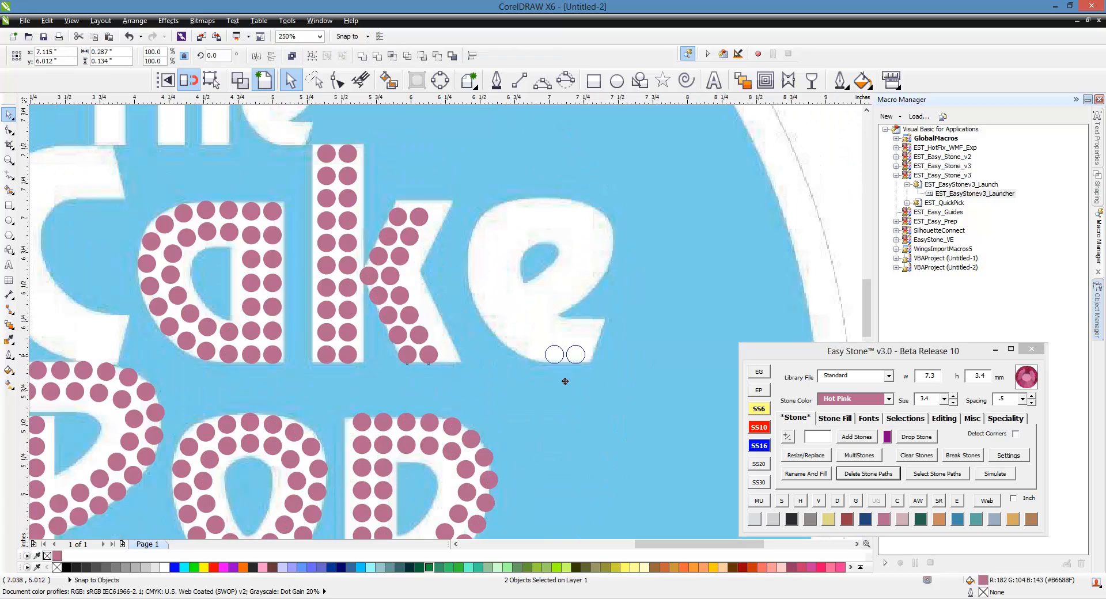
pyautogui.click(543, 379)
# Step: Copy the top pair of stones from the a's stem to the top of the e at the same height
pyautogui.click(276, 213)
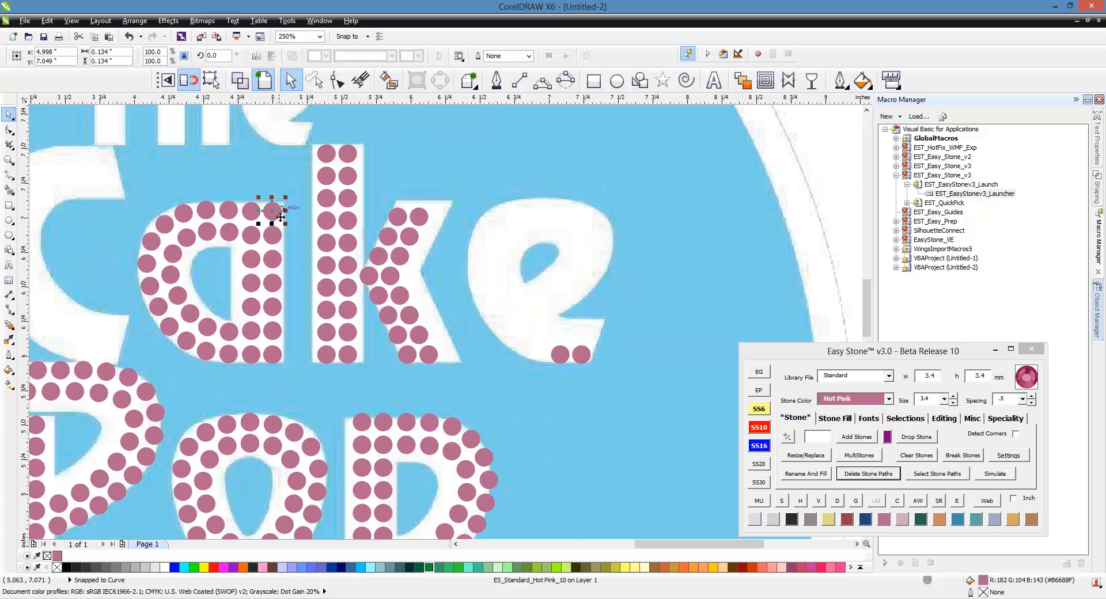
pyautogui.keyDown('shift'); pyautogui.click(247, 218); pyautogui.keyUp('shift')
pyautogui.moveTo(265, 217); pyautogui.dragTo(544, 217)
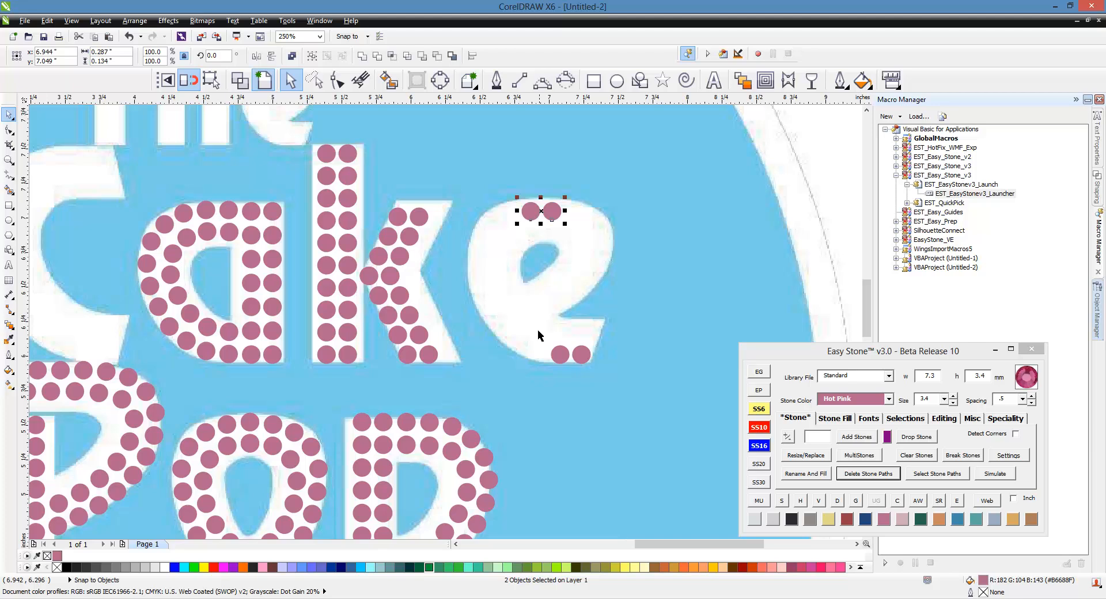
pyautogui.click(593, 345)
# Step: Add a copy of the e's bottom stone pair directly above it with a 3.9 mm offset
pyautogui.scroll(1, 593, 344)
pyautogui.scroll(1, 537, 365)
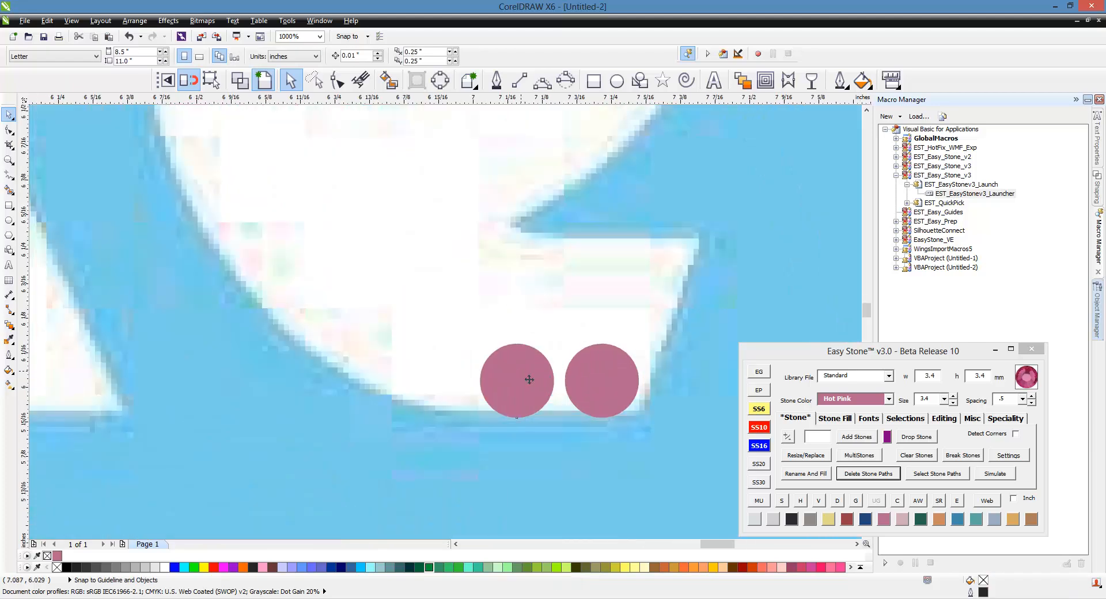
pyautogui.click(529, 378)
pyautogui.keyDown('shift'); pyautogui.click(613, 380); pyautogui.keyUp('shift')
pyautogui.click(834, 418)
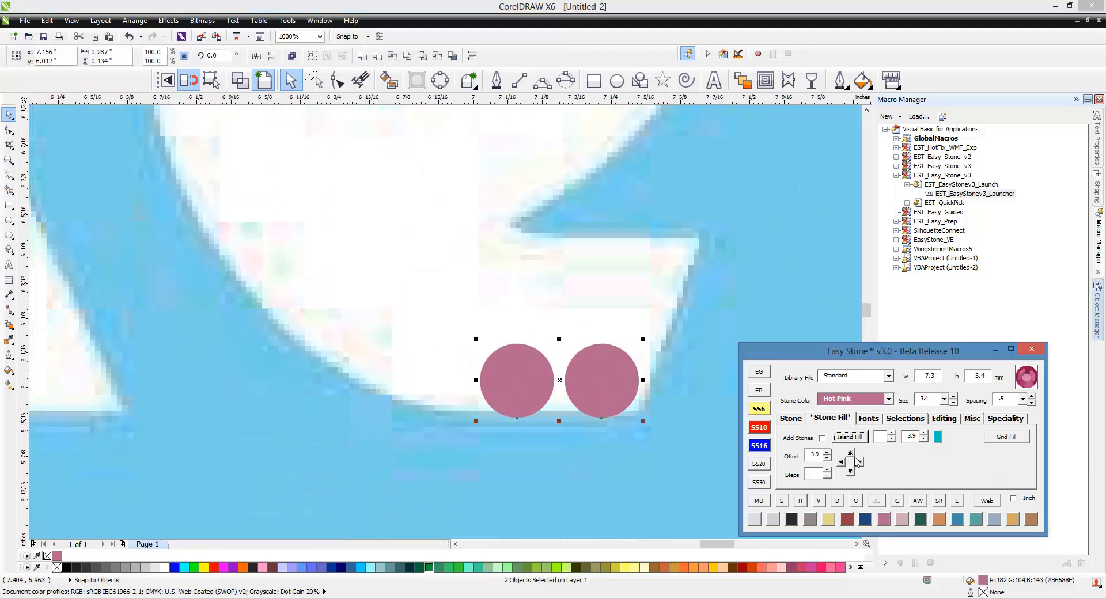
pyautogui.click(851, 454)
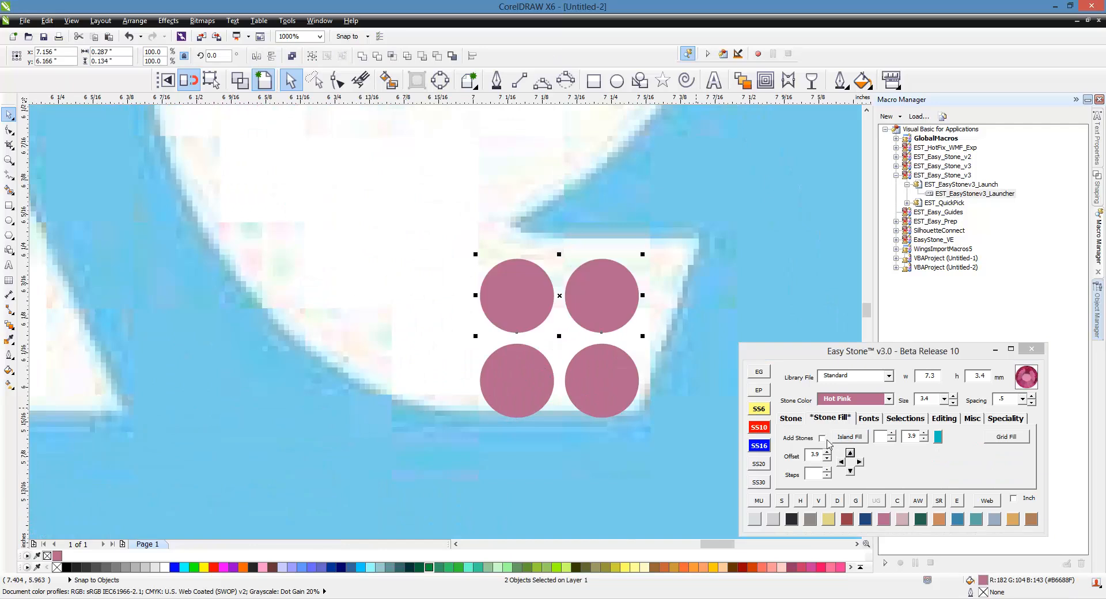
# Step: Place copies of a single Hot Pink stone along the e's bottom curve and up its left edge
pyautogui.click(671, 396)
pyautogui.scroll(-1, 593, 405)
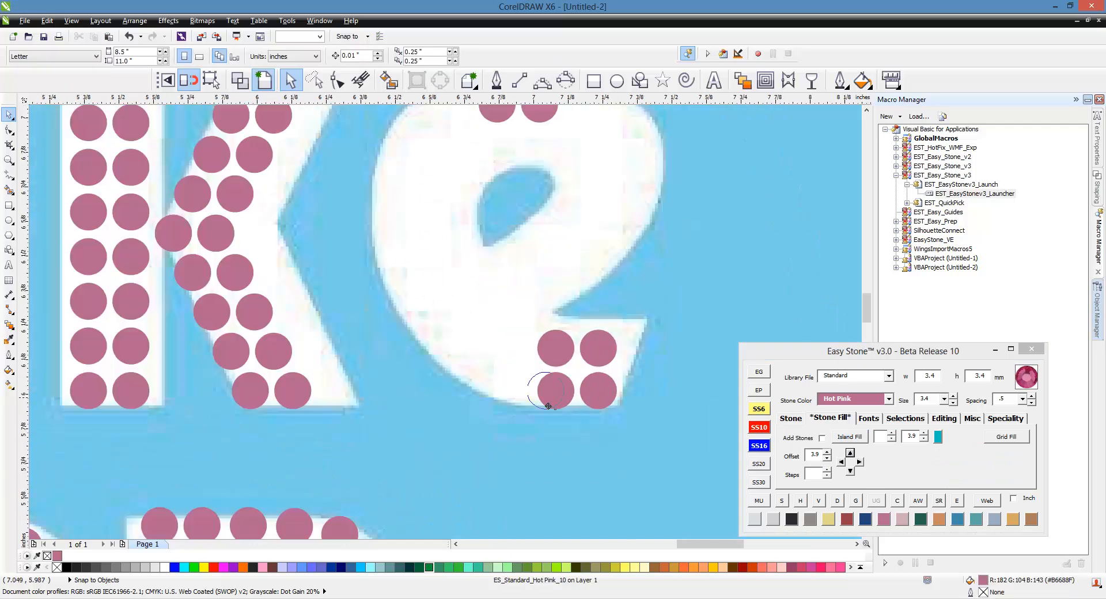
pyautogui.click(513, 398)
pyautogui.click(461, 368)
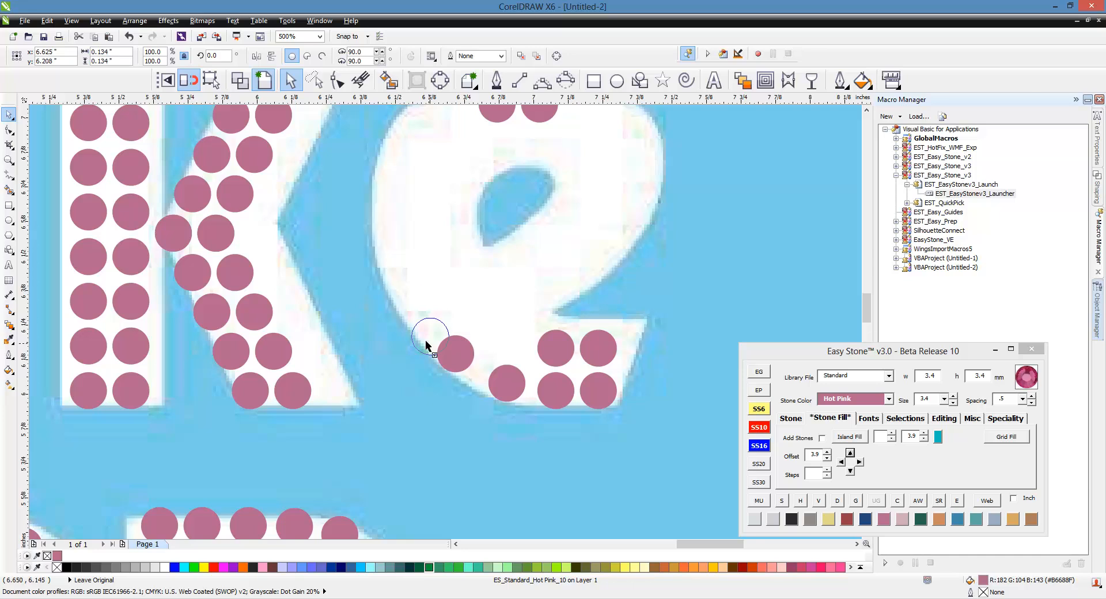
pyautogui.click(413, 312)
pyautogui.click(391, 251)
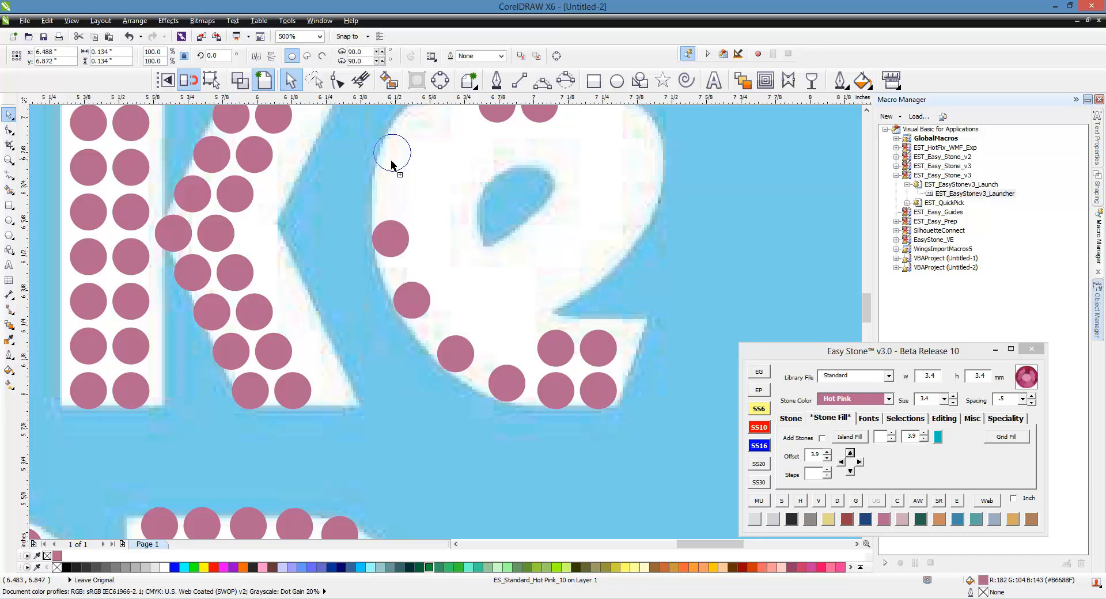
pyautogui.click(394, 167)
# Step: Continue the copied stones around the e's upper-left shoulder, across the top and down its right curve
pyautogui.scroll(-1, 395, 322)
pyautogui.scroll(1, 468, 203)
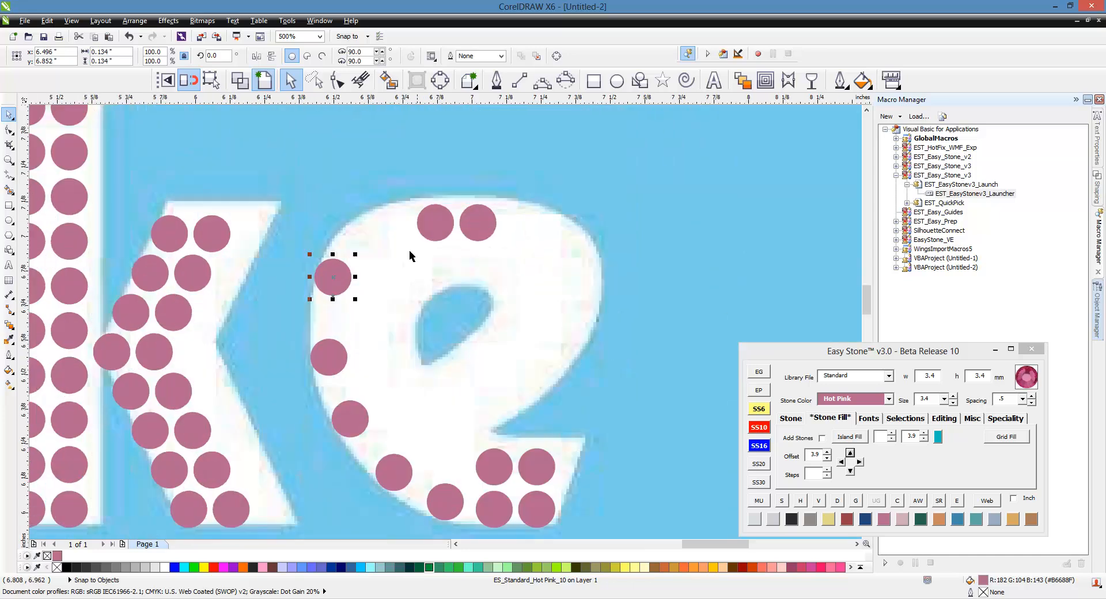
pyautogui.click(386, 231)
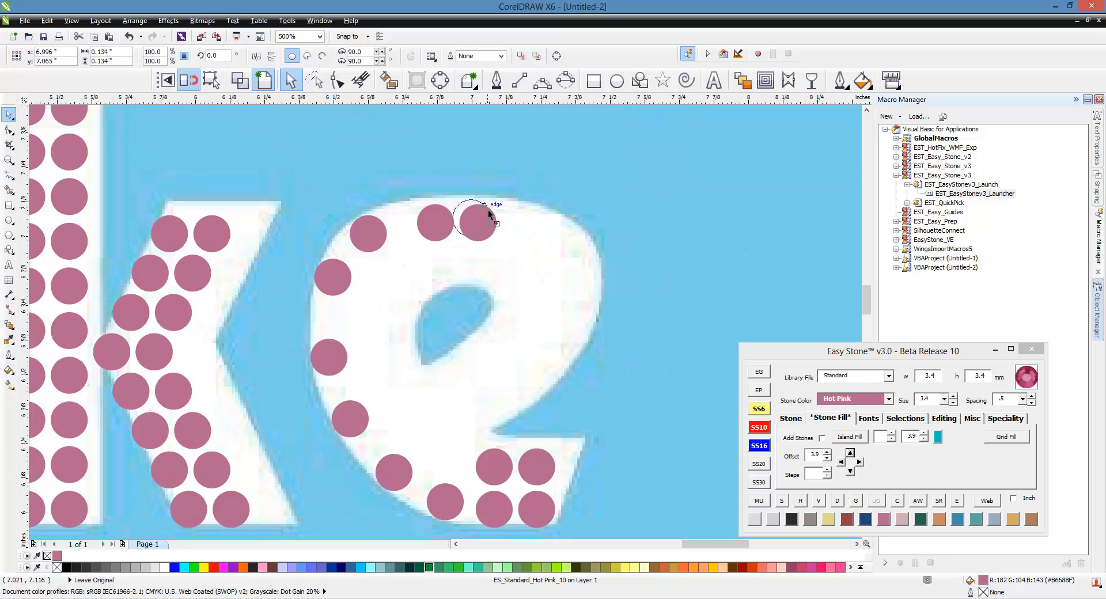
pyautogui.click(537, 218)
pyautogui.click(578, 232)
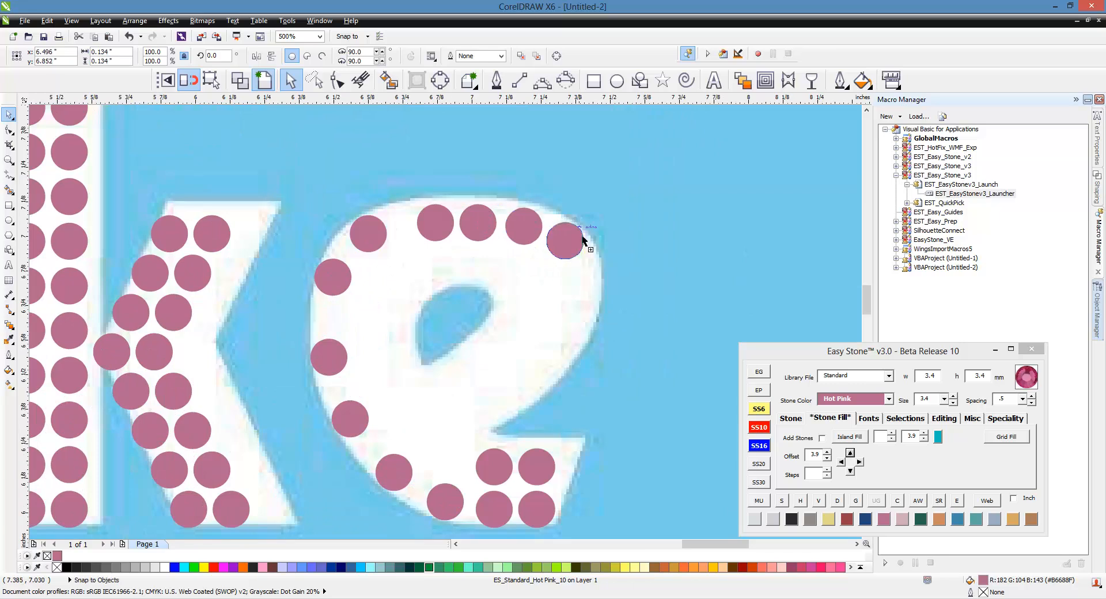
pyautogui.click(598, 275)
pyautogui.click(580, 332)
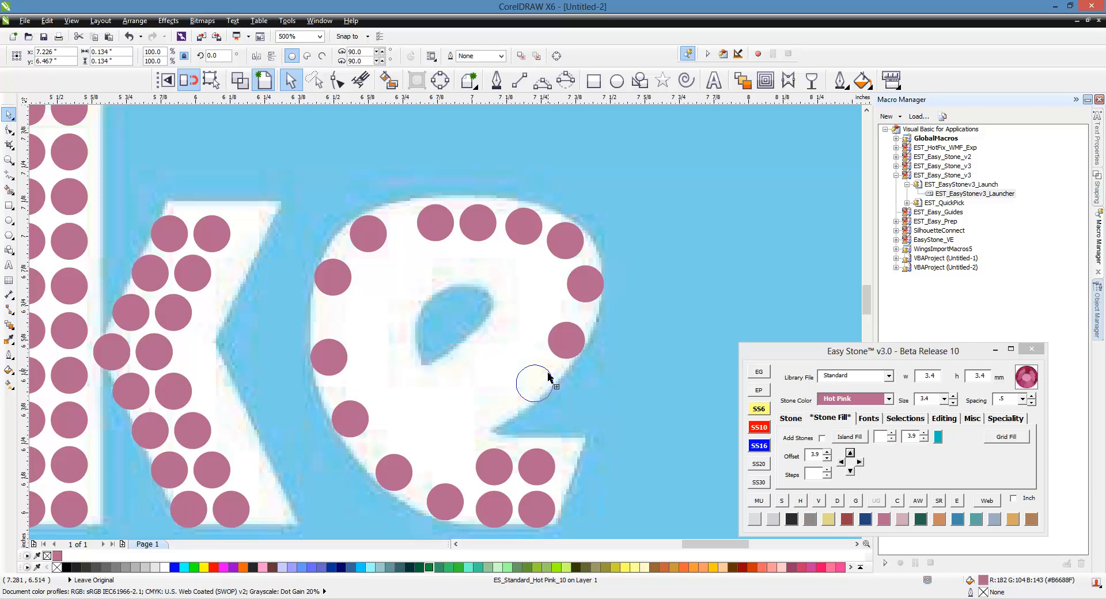
# Step: Place four more stone copies along the e's diagonal lower edge, ending inside the lower-left curve
pyautogui.click(547, 376)
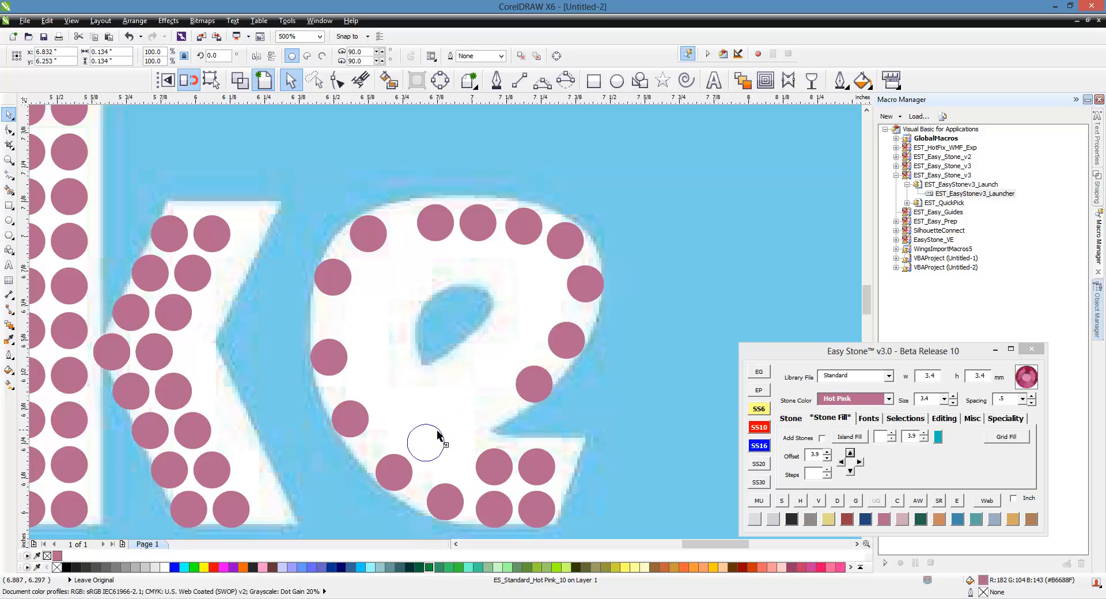
pyautogui.click(506, 401)
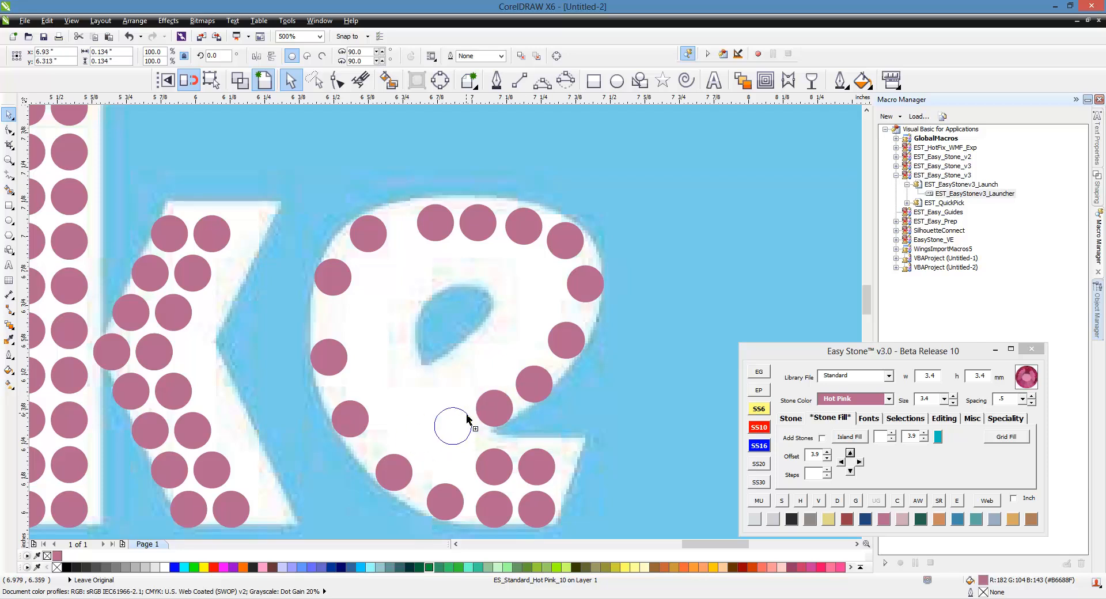
pyautogui.click(466, 418)
pyautogui.click(435, 428)
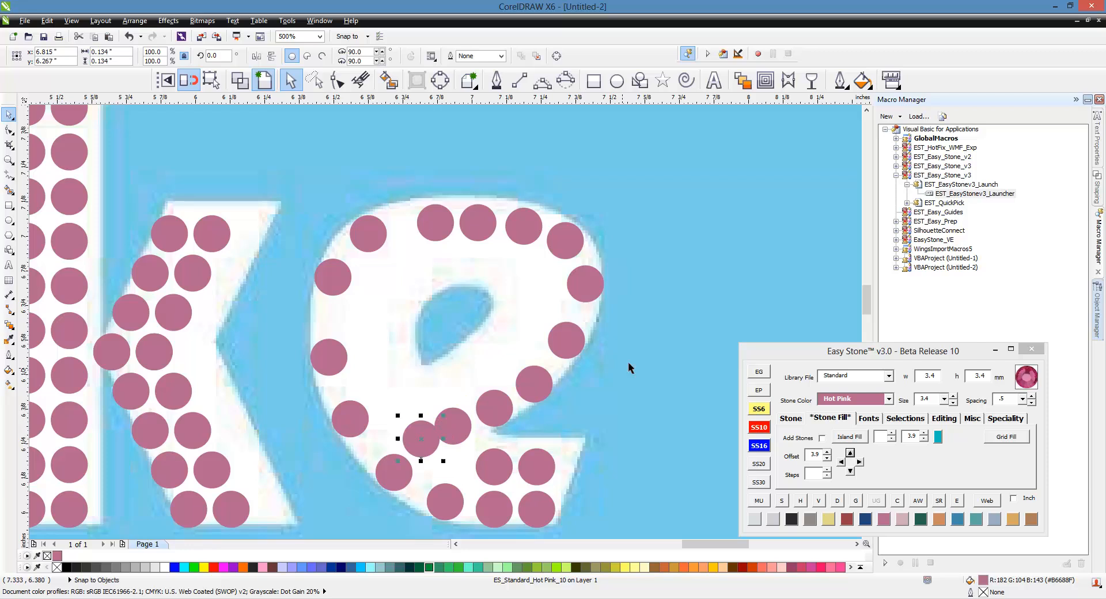
# Step: Move the three stones at the top of the e up toward its outer edge and adjust their spacing
pyautogui.scroll(-2, 633, 354)
pyautogui.scroll(2, 579, 381)
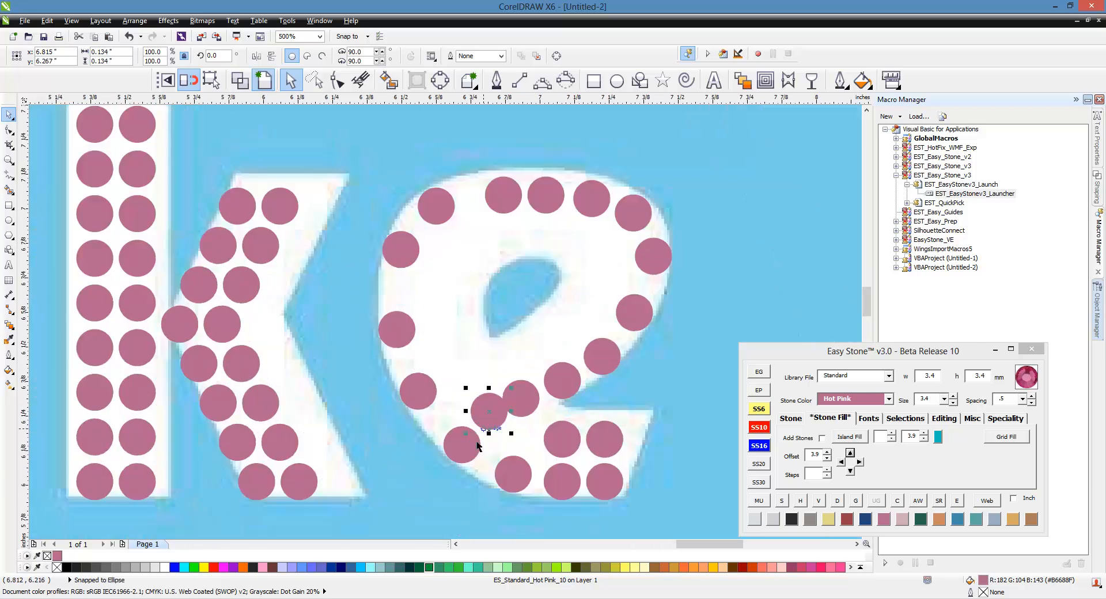
pyautogui.scroll(-2, 461, 369)
pyautogui.scroll(4, 494, 270)
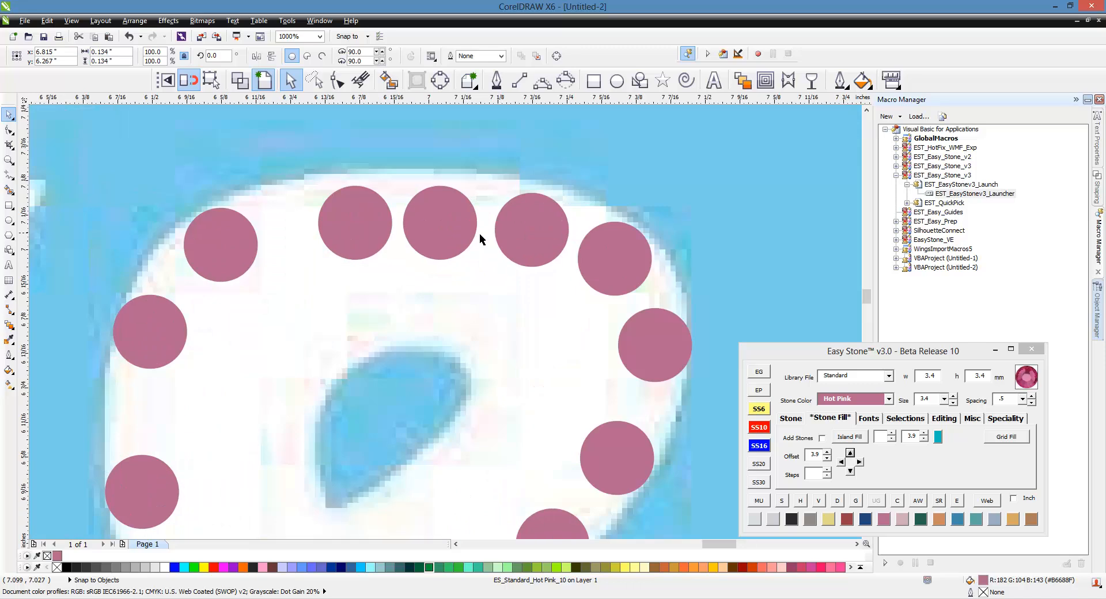
pyautogui.click(446, 217)
pyautogui.moveTo(447, 217); pyautogui.dragTo(450, 199)
pyautogui.moveTo(360, 235); pyautogui.dragTo(363, 214)
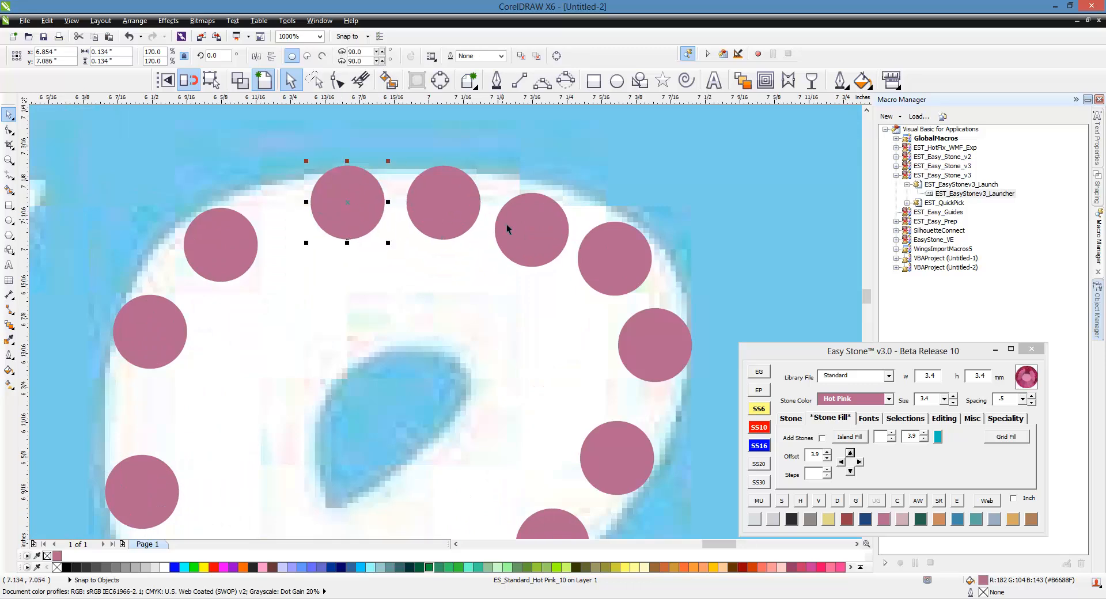
pyautogui.moveTo(518, 212); pyautogui.dragTo(524, 199)
pyautogui.moveTo(321, 201); pyautogui.dragTo(311, 206)
pyautogui.scroll(-2, 251, 198)
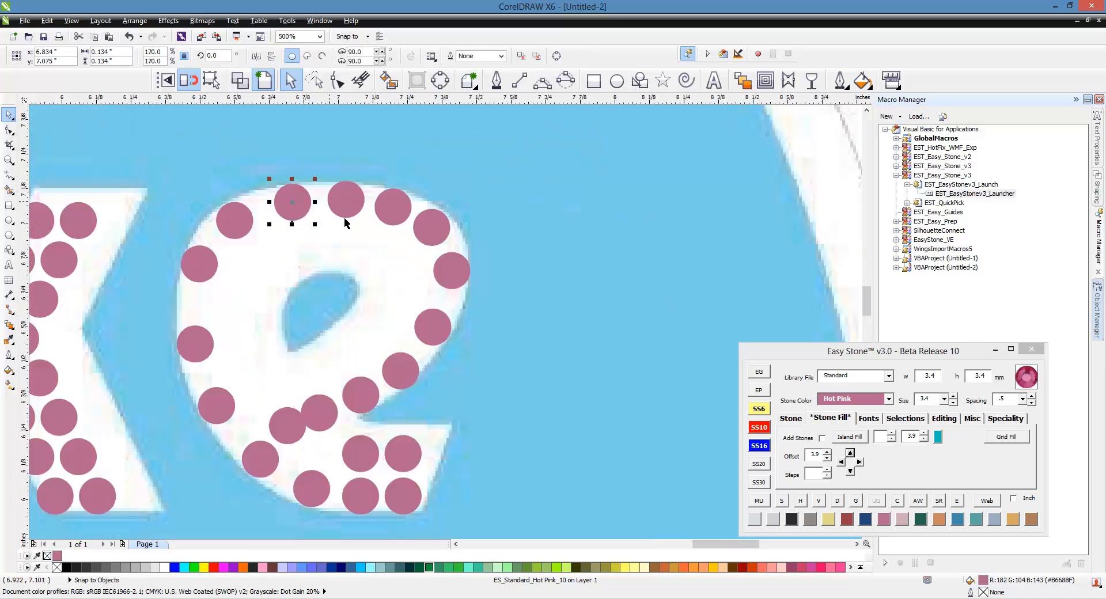
pyautogui.click(345, 223)
pyautogui.scroll(-2, 396, 239)
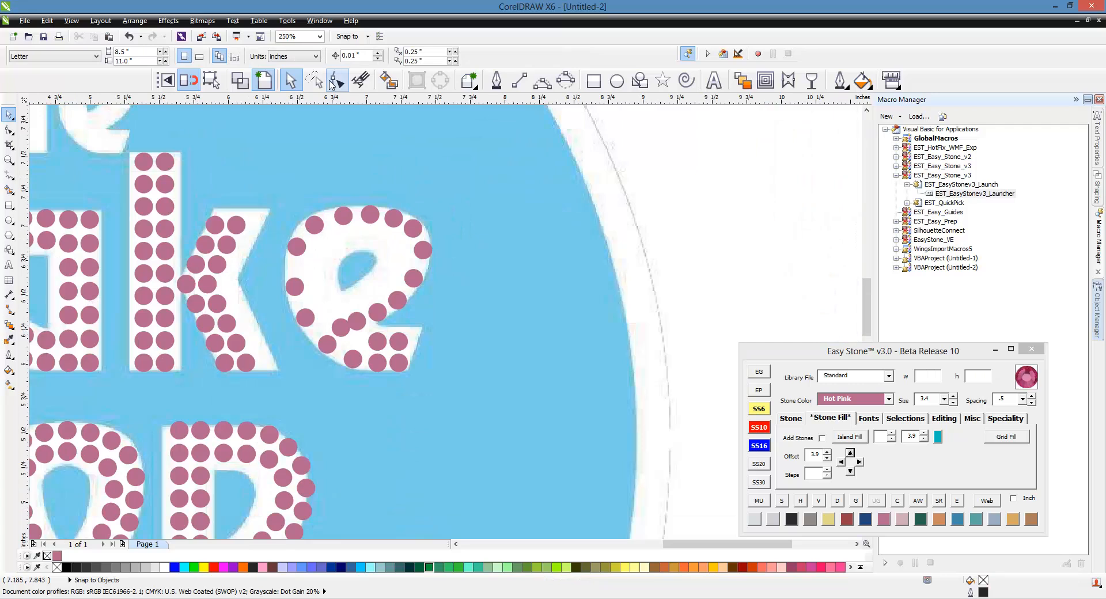
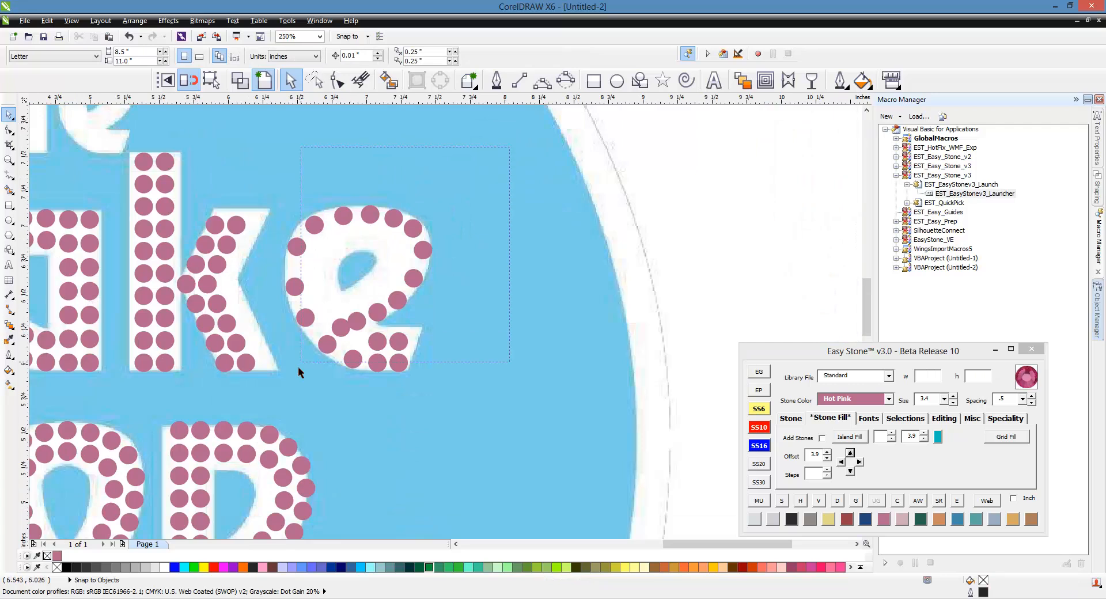
# Step: Select the e's outline stones, leaving out the upper tail pair, and distribute them evenly along a path
pyautogui.moveTo(270, 397); pyautogui.dragTo(269, 396)
pyautogui.scroll(2, 337, 324)
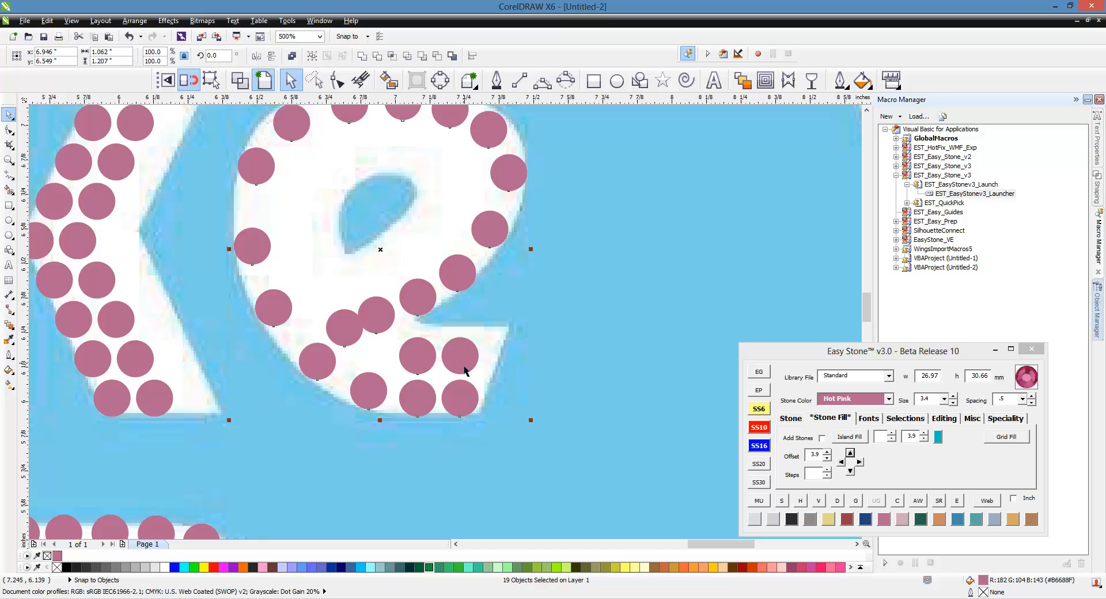
pyautogui.scroll(-2, 413, 376)
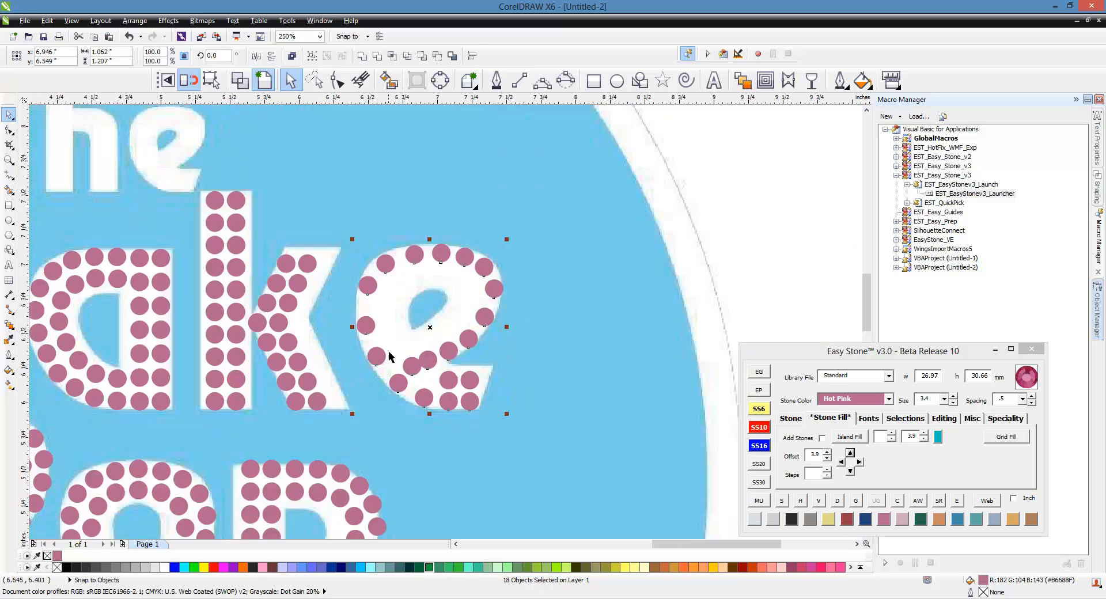
pyautogui.scroll(2, 390, 356)
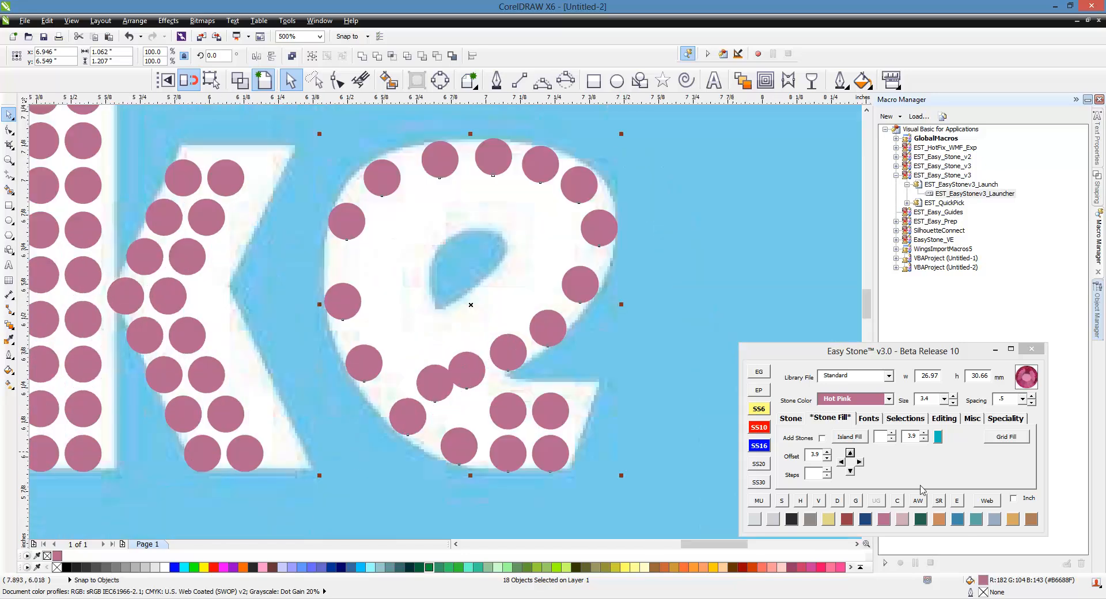
pyautogui.click(838, 501)
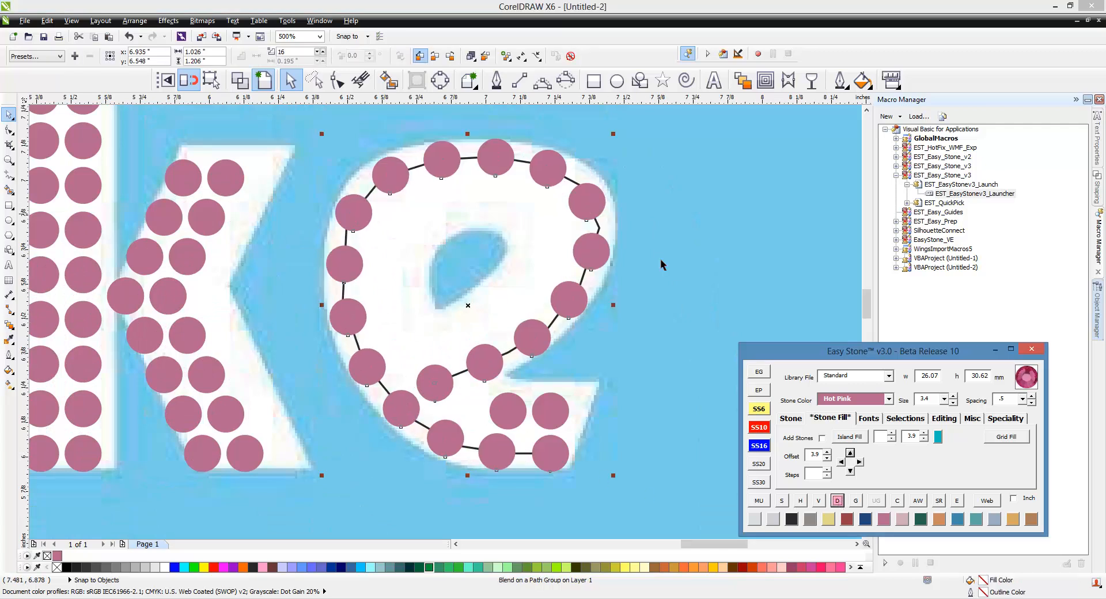
# Step: Increase the stone count on the e's outline path to 20, then delete the stone path
pyautogui.click(795, 420)
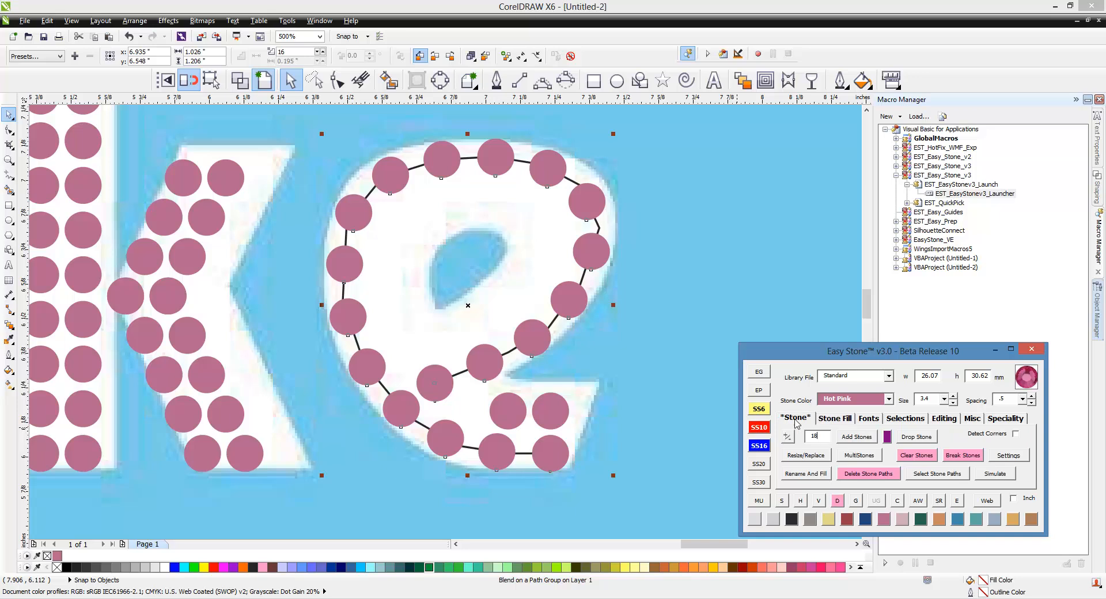
pyautogui.click(789, 436)
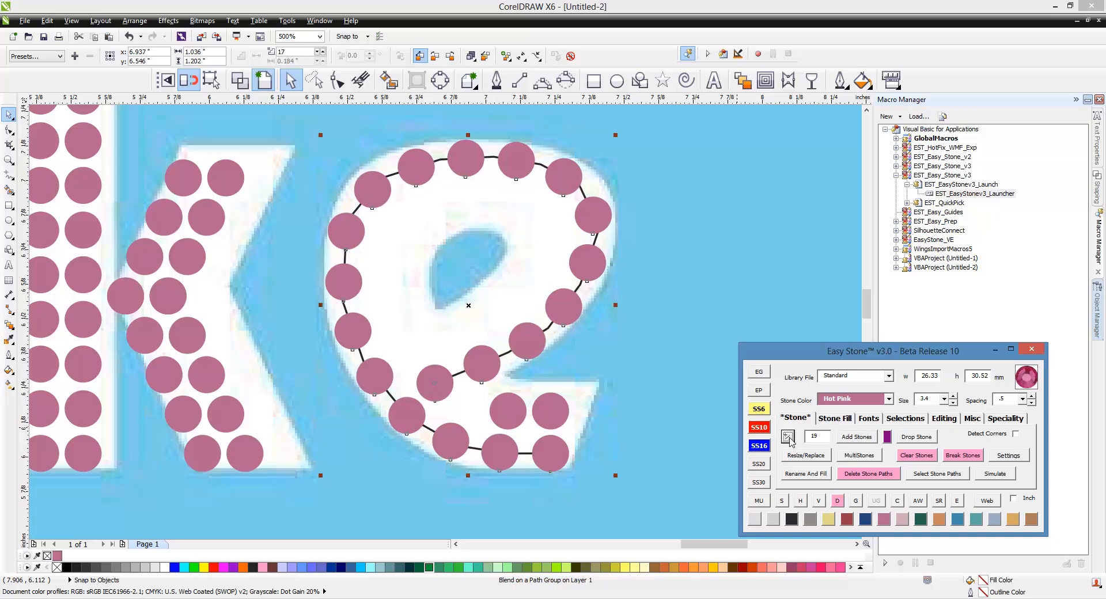
pyautogui.click(789, 437)
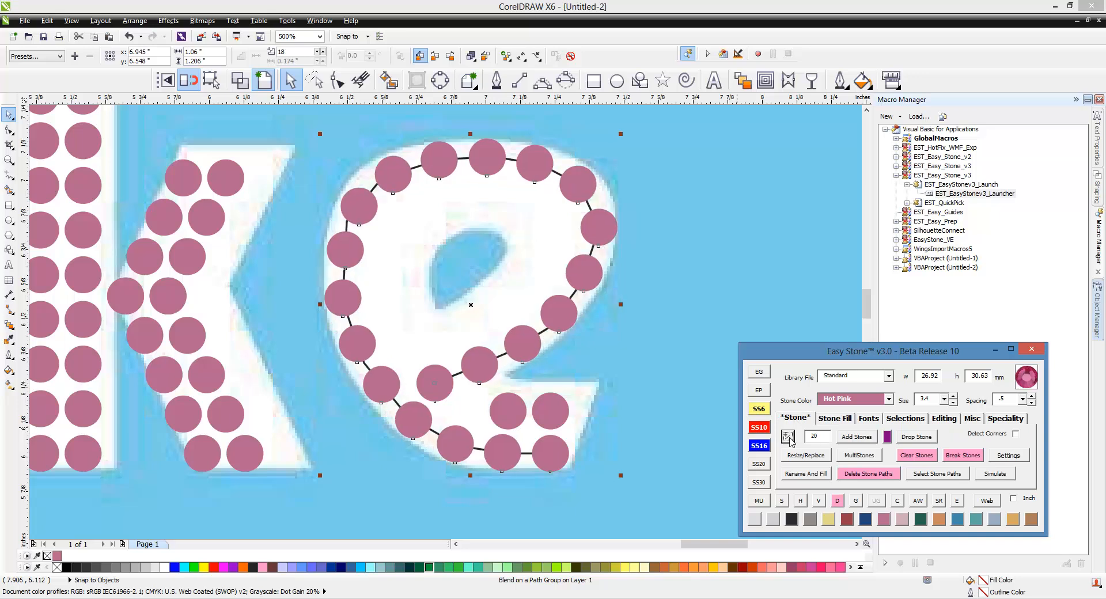
pyautogui.click(868, 474)
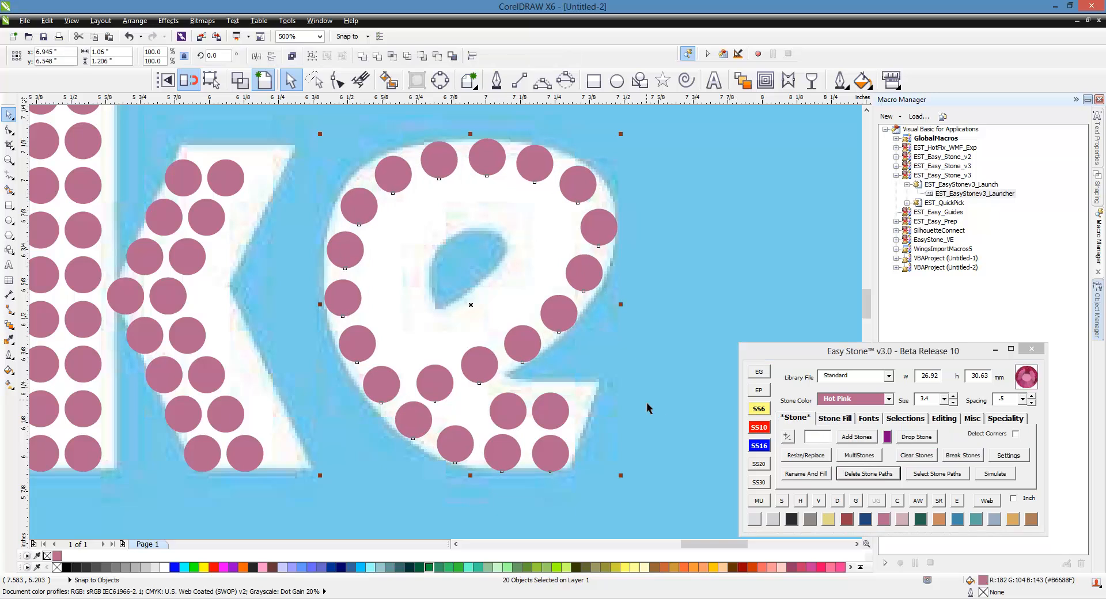
# Step: Nudge a stone on the e's lower-left curve outward and add a copied stone before the tail's upper pair
pyautogui.scroll(2, 435, 380)
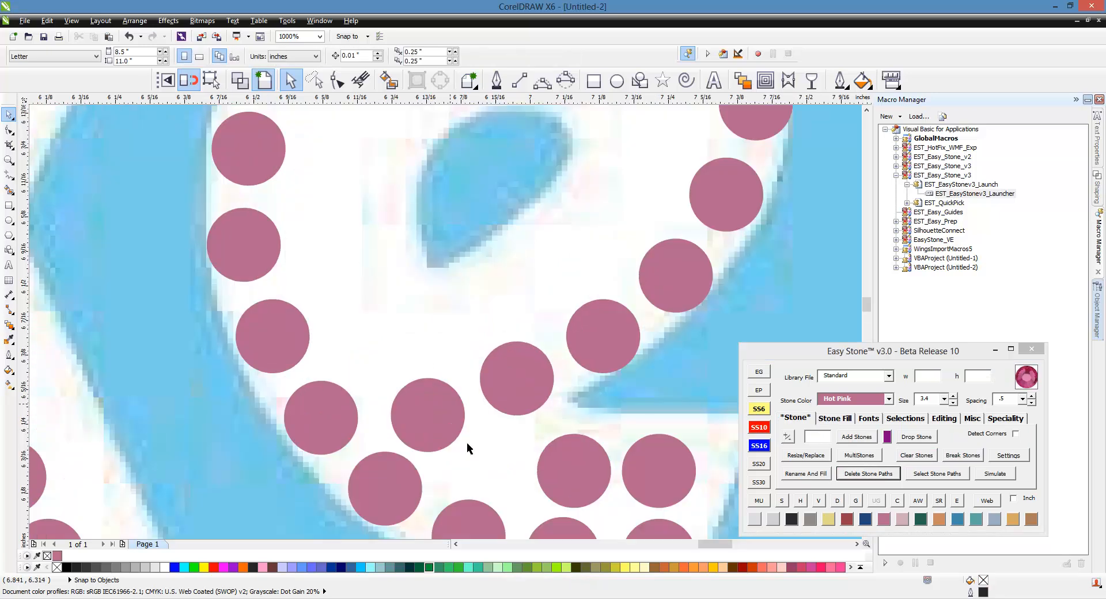
pyautogui.scroll(-2, 467, 441)
pyautogui.scroll(4, 452, 433)
pyautogui.click(423, 418)
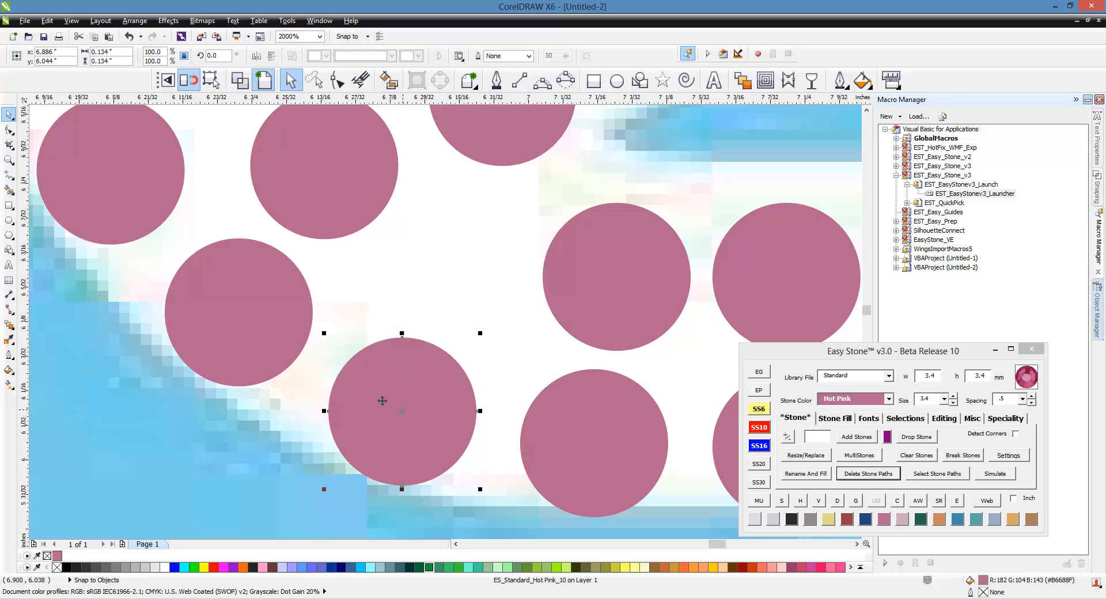
pyautogui.moveTo(280, 347); pyautogui.dragTo(272, 350)
pyautogui.moveTo(616, 313); pyautogui.dragTo(468, 298)
pyautogui.rightClick(468, 298)
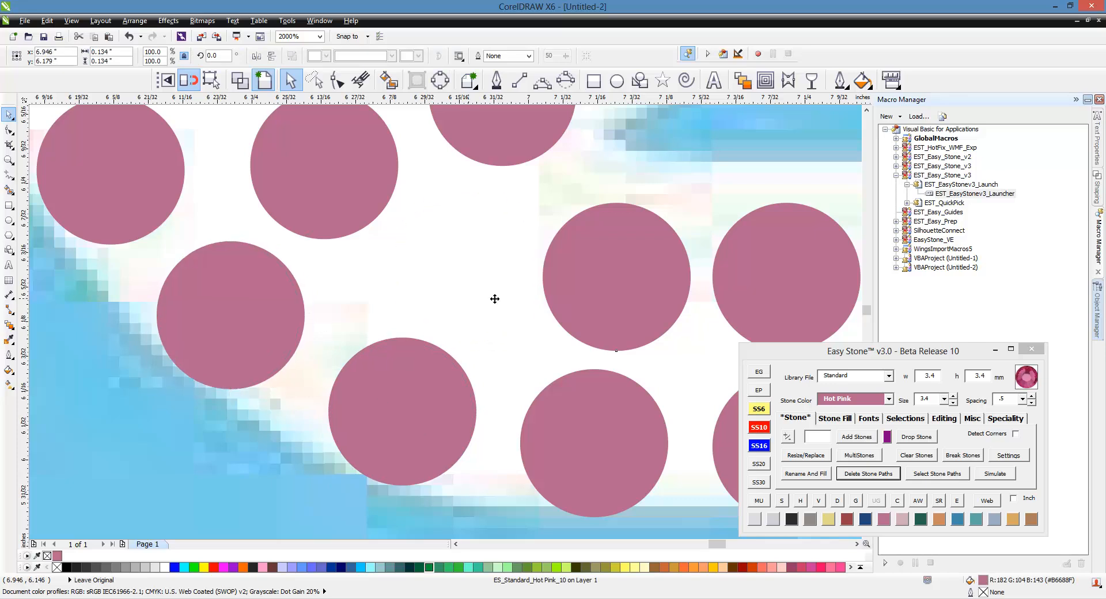
pyautogui.scroll(-2, 494, 299)
pyautogui.scroll(2, 629, 297)
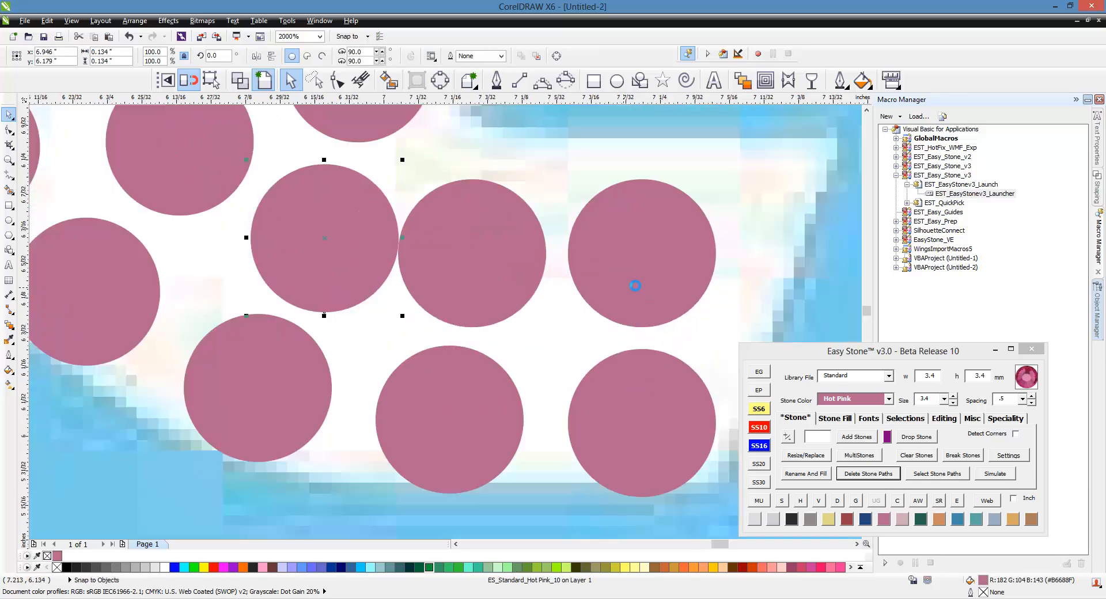
# Step: Spread the three stones in the upper row of the e's tail to the right with even gaps
pyautogui.moveTo(629, 297); pyautogui.dragTo(706, 291)
pyautogui.moveTo(491, 271); pyautogui.dragTo(552, 273)
pyautogui.moveTo(372, 250); pyautogui.dragTo(383, 250)
pyautogui.moveTo(552, 252); pyautogui.dragTo(540, 253)
pyautogui.scroll(-2, 545, 357)
pyautogui.click(447, 398)
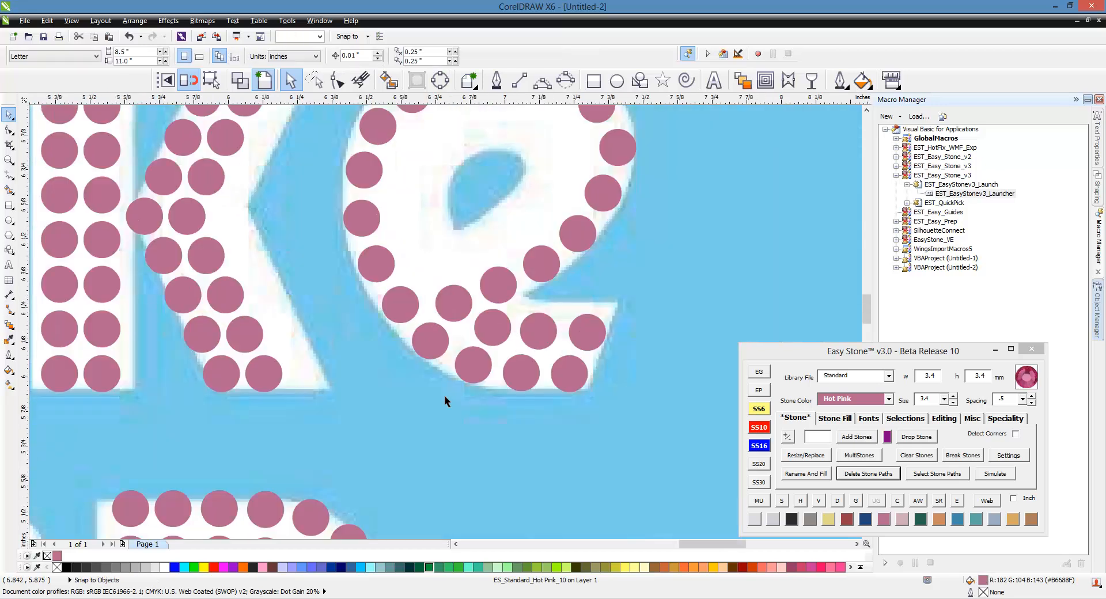
# Step: Copy stones up the inside of the e's left curve to start a second, inner row
pyautogui.scroll(-1, 448, 399)
pyautogui.scroll(1, 458, 272)
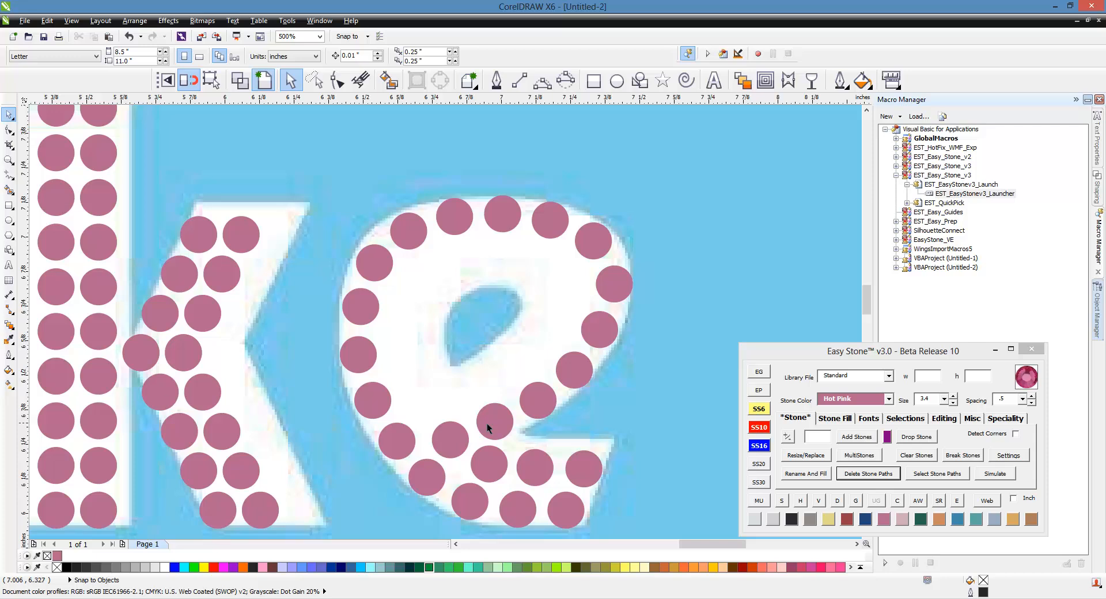
pyautogui.scroll(1, 440, 413)
pyautogui.scroll(-1, 465, 447)
pyautogui.moveTo(458, 453); pyautogui.dragTo(408, 377)
pyautogui.rightClick(431, 418)
pyautogui.rightClick(410, 378)
pyautogui.moveTo(408, 378); pyautogui.dragTo(418, 309)
pyautogui.rightClick(405, 335)
pyautogui.rightClick(418, 308)
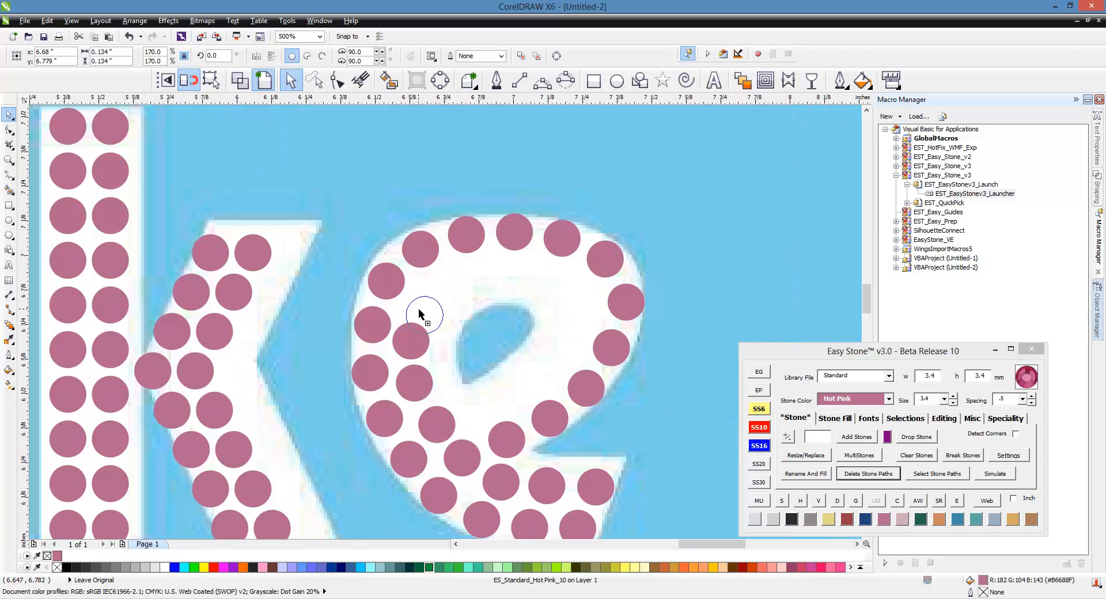
# Step: Continue the inner row of copied stones over the e's counter and back along its lower diagonal edge
pyautogui.moveTo(459, 272); pyautogui.dragTo(469, 401)
pyautogui.rightClick(459, 275)
pyautogui.rightClick(554, 277)
pyautogui.rightClick(576, 299)
pyautogui.rightClick(526, 369)
pyautogui.rightClick(493, 391)
# Step: Select the inner ring of stones around the e's counter and distribute them evenly along a path
pyautogui.keyDown('shift'); pyautogui.click(435, 426); pyautogui.keyUp('shift')
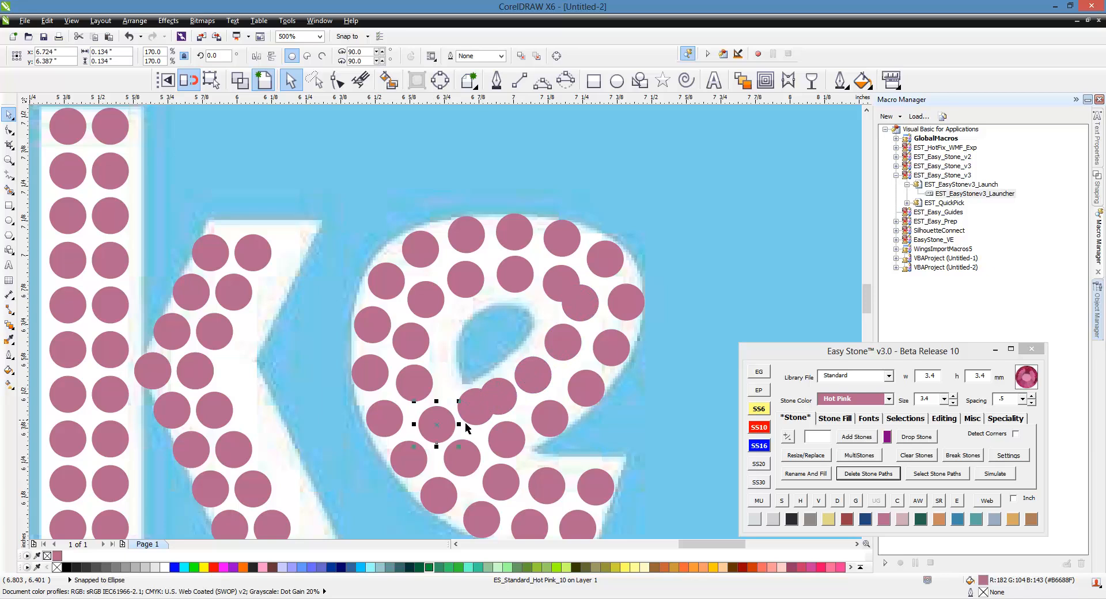
pyautogui.keyDown('shift'); pyautogui.click(517, 406); pyautogui.keyUp('shift')
pyautogui.keyDown('shift'); pyautogui.click(568, 347); pyautogui.keyUp('shift')
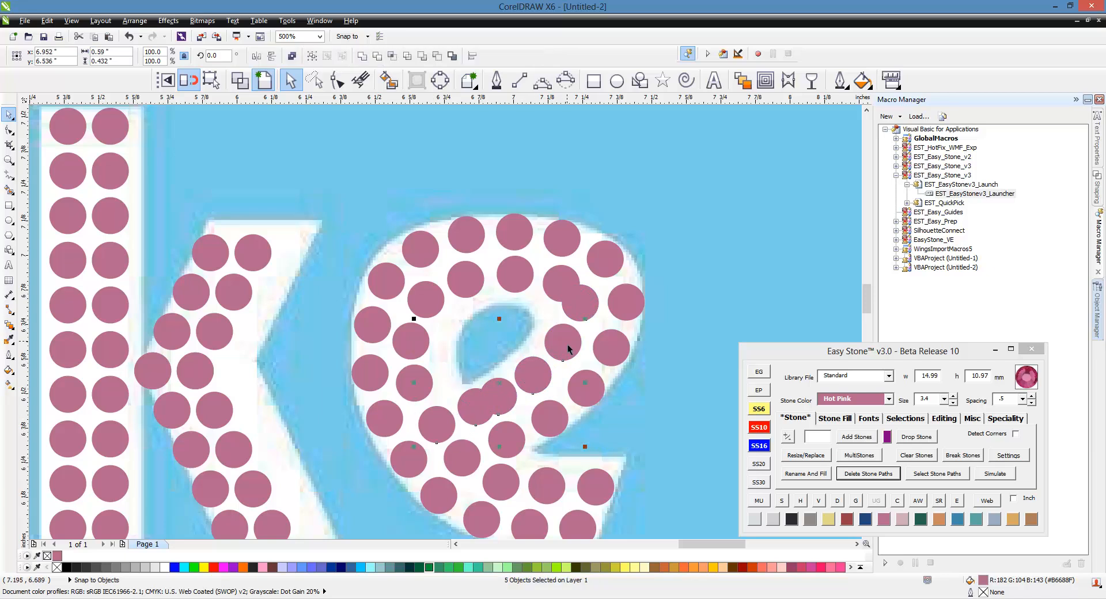
pyautogui.keyDown('shift'); pyautogui.click(588, 300); pyautogui.keyUp('shift')
pyautogui.keyDown('shift'); pyautogui.click(515, 276); pyautogui.keyUp('shift')
pyautogui.keyDown('shift'); pyautogui.click(466, 280); pyautogui.keyUp('shift')
pyautogui.keyDown('shift'); pyautogui.click(426, 300); pyautogui.keyUp('shift')
pyautogui.keyDown('shift'); pyautogui.click(411, 341); pyautogui.keyUp('shift')
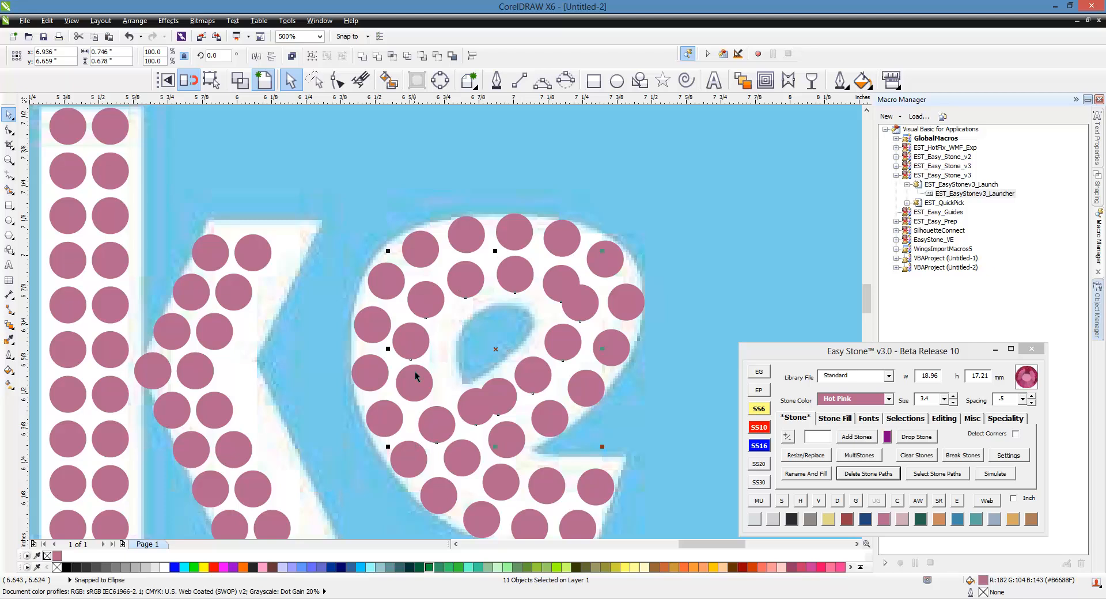
pyautogui.click(837, 501)
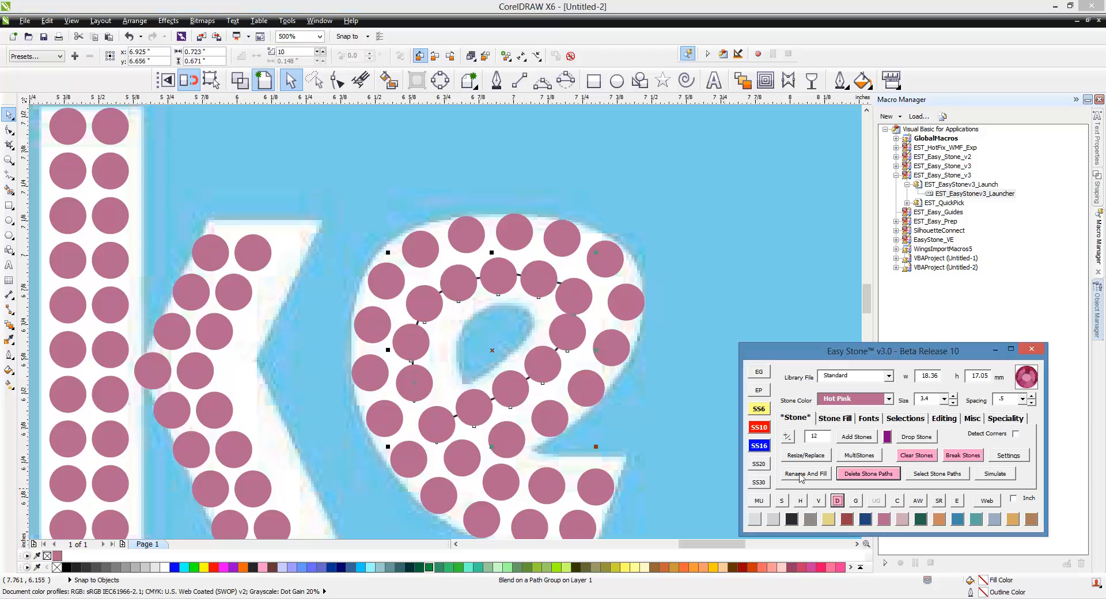
# Step: Reduce the inner ring around the e's counter to 11 stones and end its path distribution
pyautogui.click(787, 439)
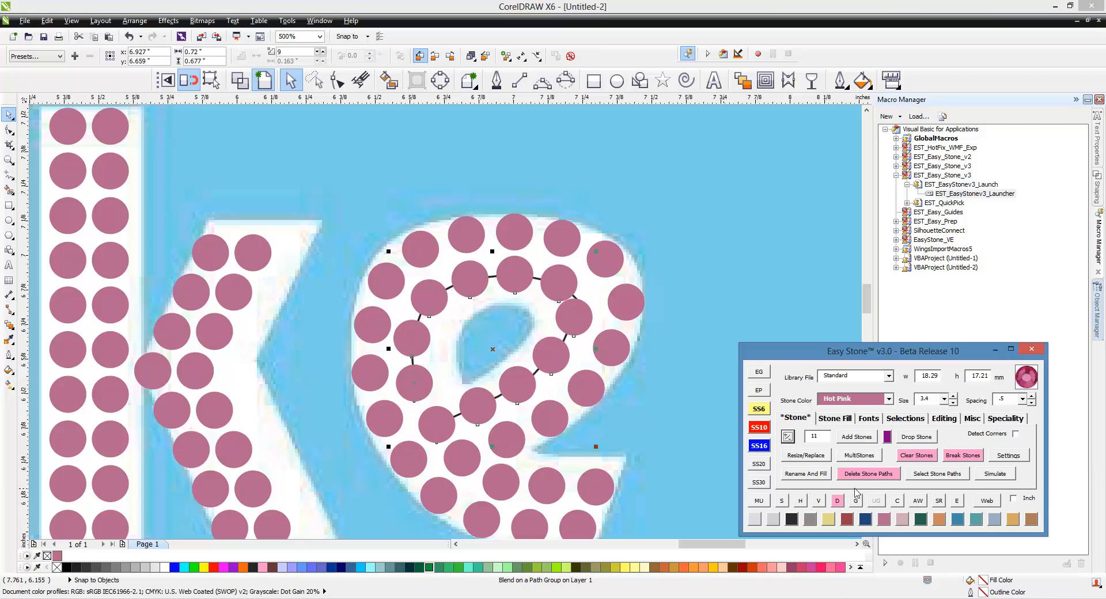
pyautogui.click(703, 343)
pyautogui.scroll(4, 566, 313)
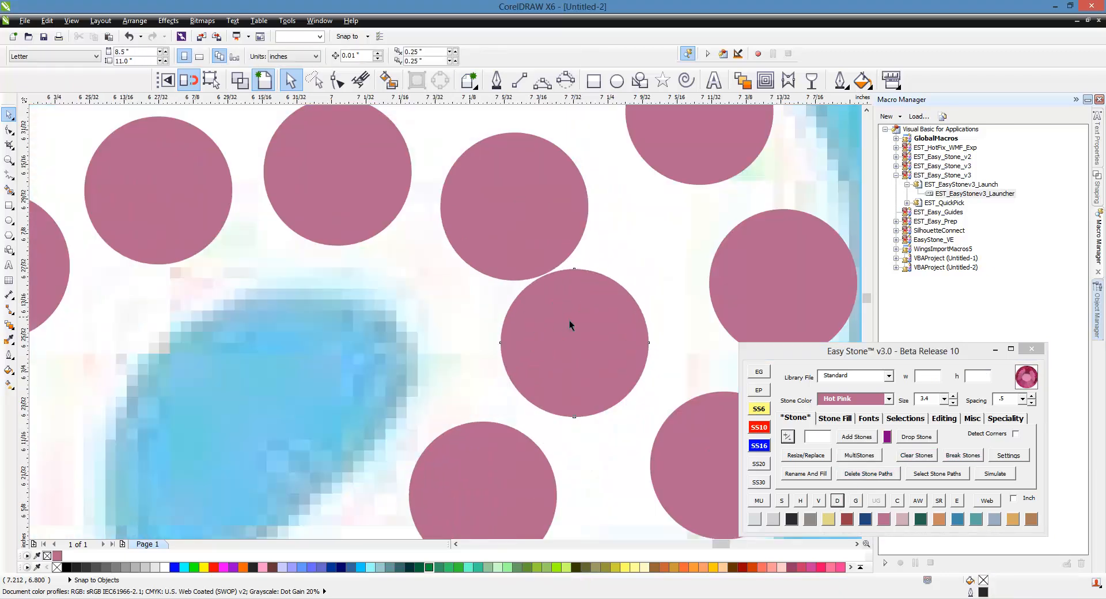
# Step: Nudge the crowded inner-ring stones at the upper right of the e's counter until their gaps look even
pyautogui.moveTo(569, 321); pyautogui.dragTo(592, 329)
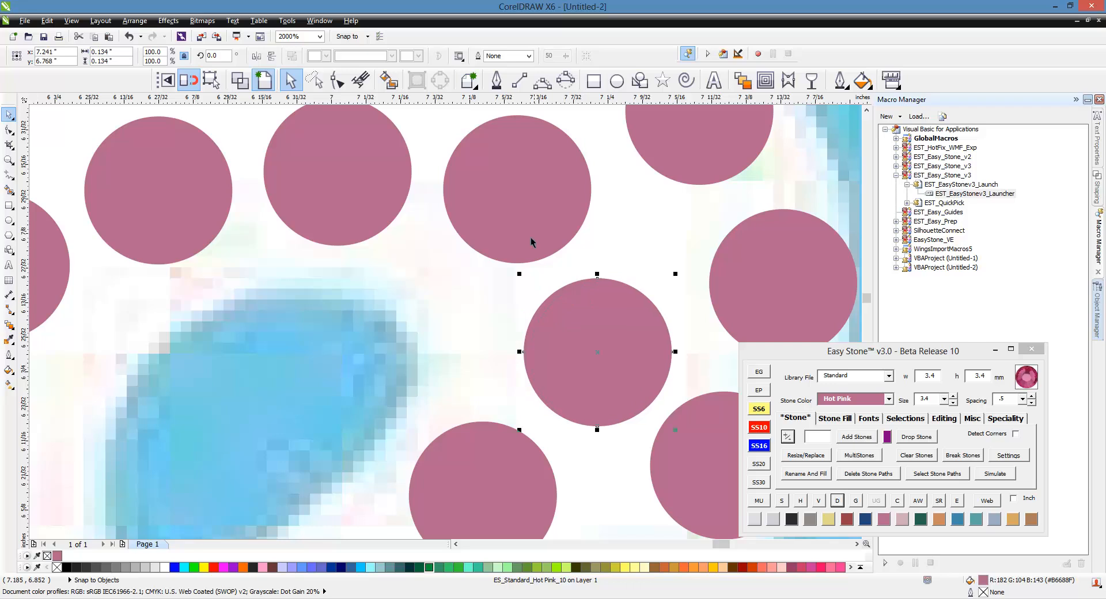
pyautogui.scroll(-1, 531, 238)
pyautogui.scroll(1, 564, 293)
pyautogui.moveTo(568, 293); pyautogui.dragTo(556, 295)
pyautogui.moveTo(511, 164); pyautogui.dragTo(511, 168)
pyautogui.moveTo(599, 281); pyautogui.dragTo(603, 280)
pyautogui.scroll(-2, 620, 238)
pyautogui.click(742, 252)
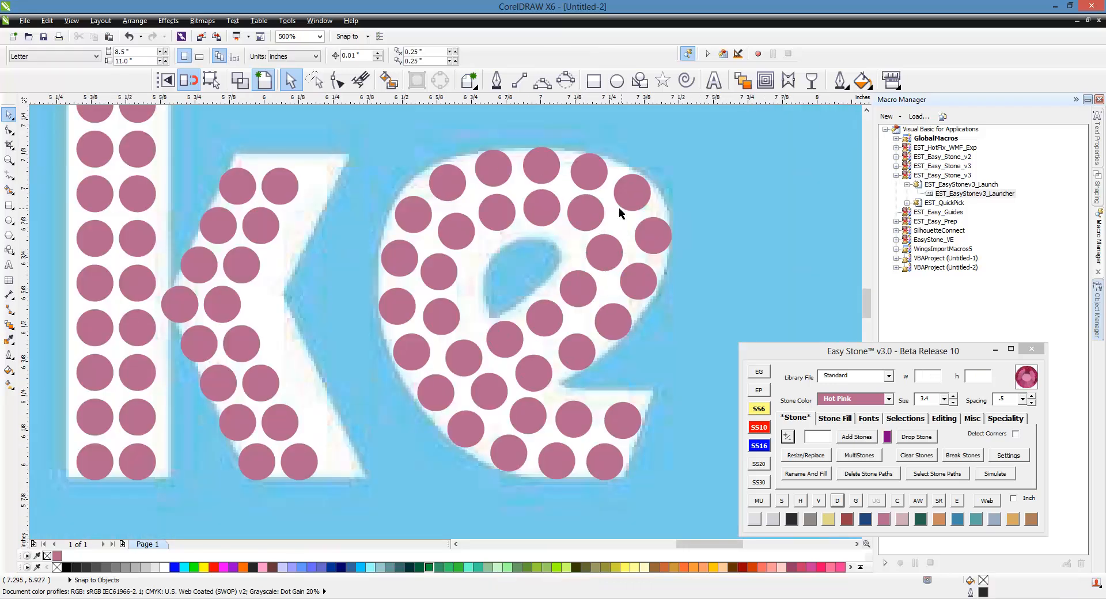
pyautogui.scroll(1, 594, 184)
pyautogui.click(592, 176)
pyautogui.scroll(-1, 592, 176)
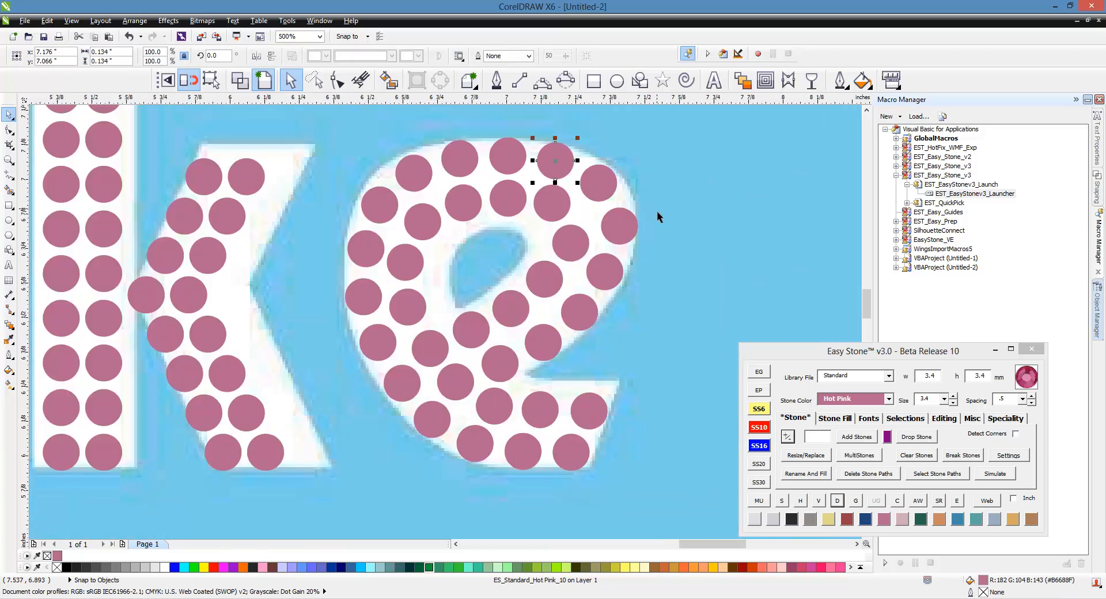
# Step: Select all stones of the e and move them about 0.18 in left, closer to the k
pyautogui.click(700, 290)
pyautogui.scroll(-1, 699, 290)
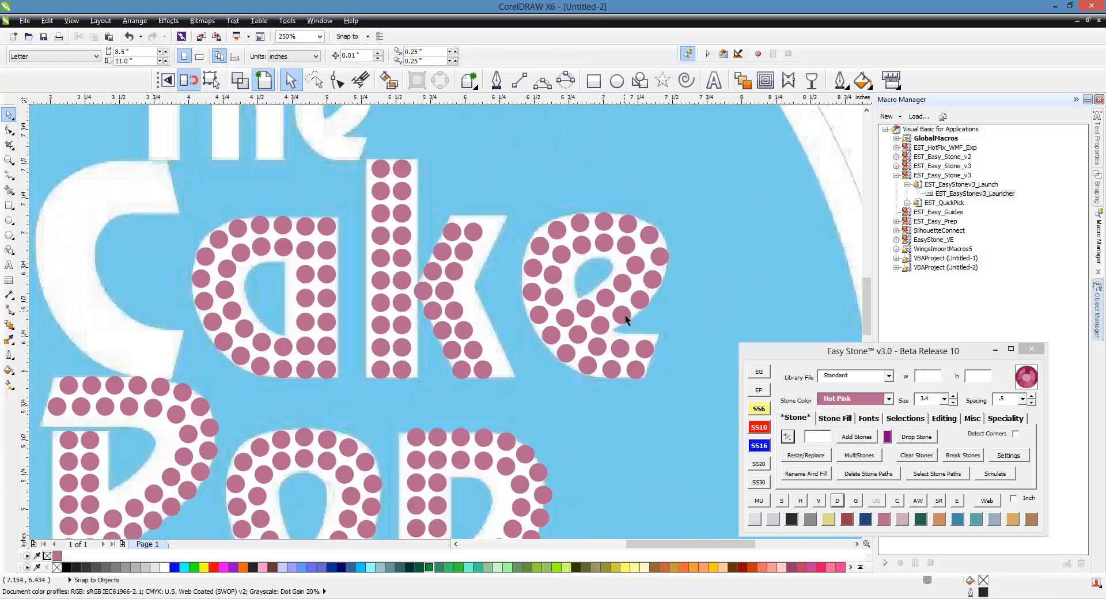
pyautogui.scroll(-1, 654, 316)
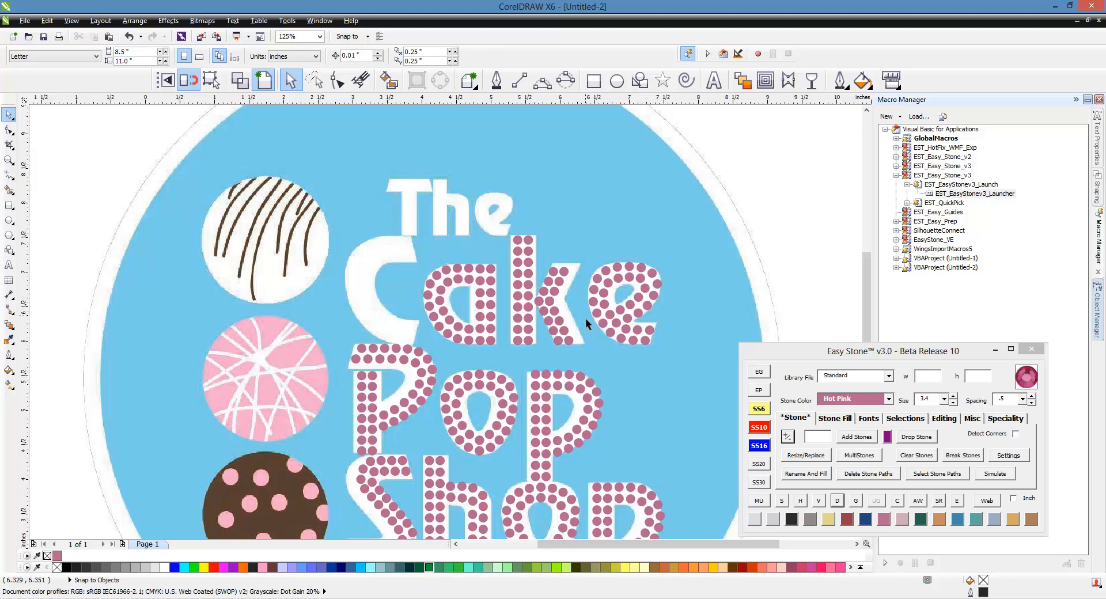
pyautogui.scroll(1, 717, 231)
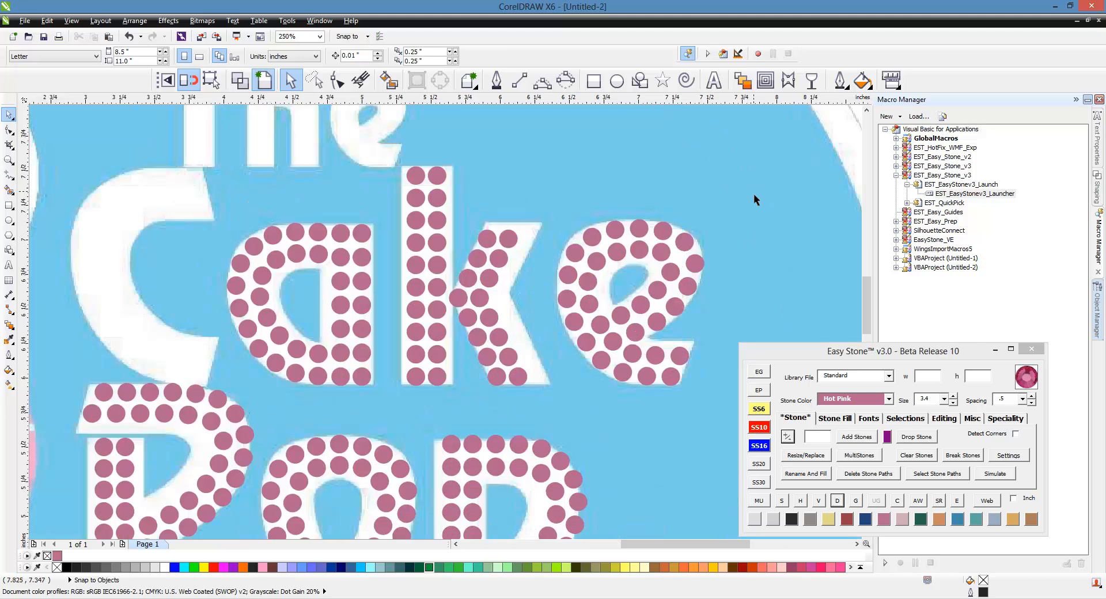
pyautogui.moveTo(753, 194); pyautogui.dragTo(544, 414)
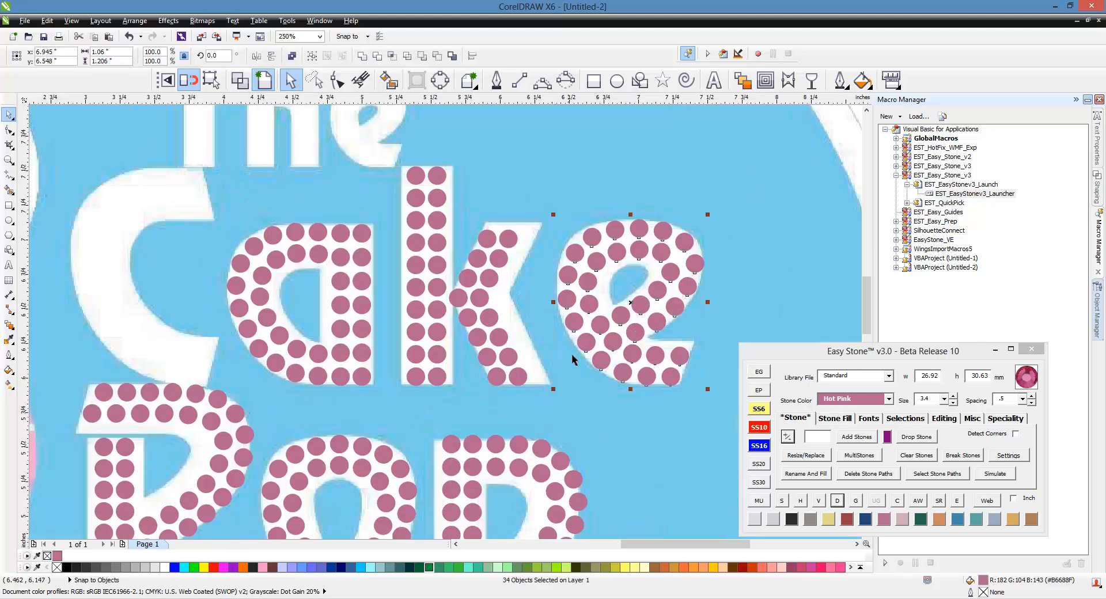
pyautogui.scroll(1, 572, 355)
pyautogui.moveTo(608, 343); pyautogui.dragTo(558, 347)
pyautogui.scroll(-1, 521, 339)
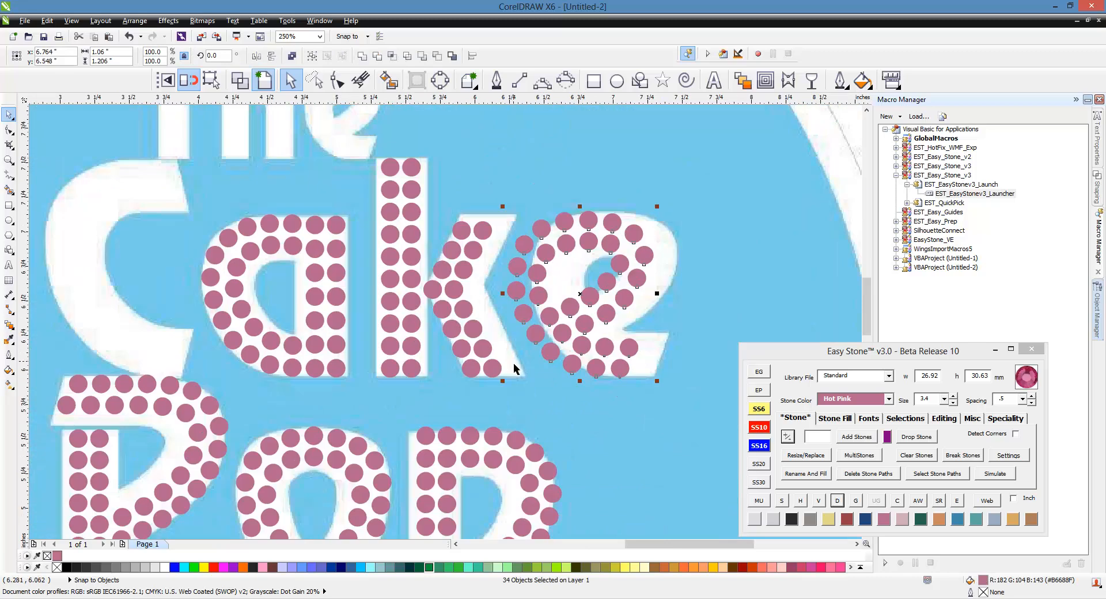
# Step: Copy a stone from the a to the C's lower end and on along the C's lower-left outer edge
pyautogui.scroll(-1, 505, 303)
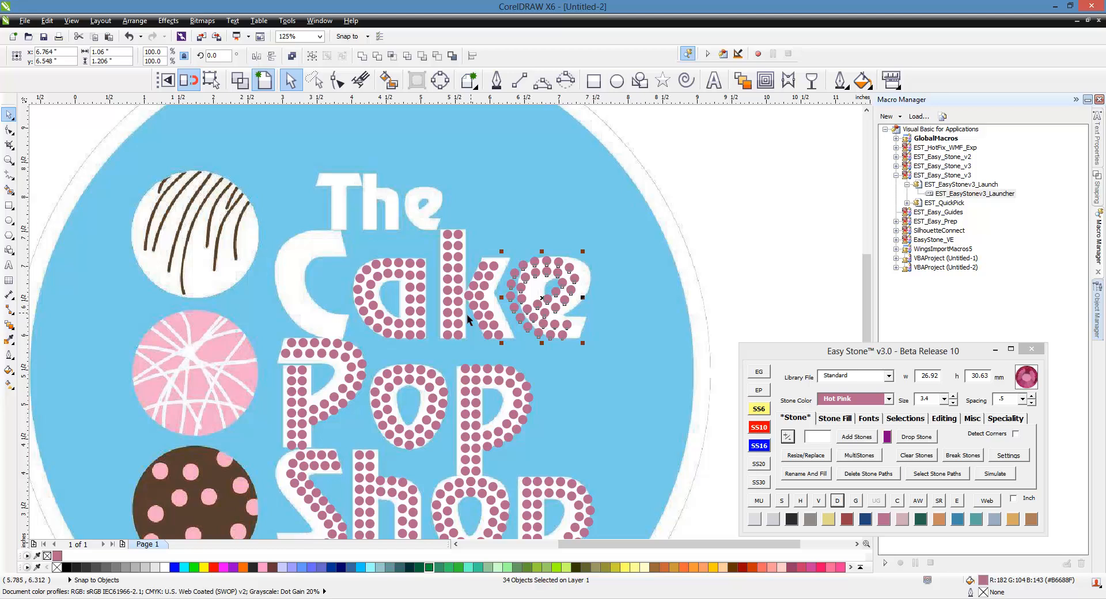
pyautogui.scroll(1, 249, 282)
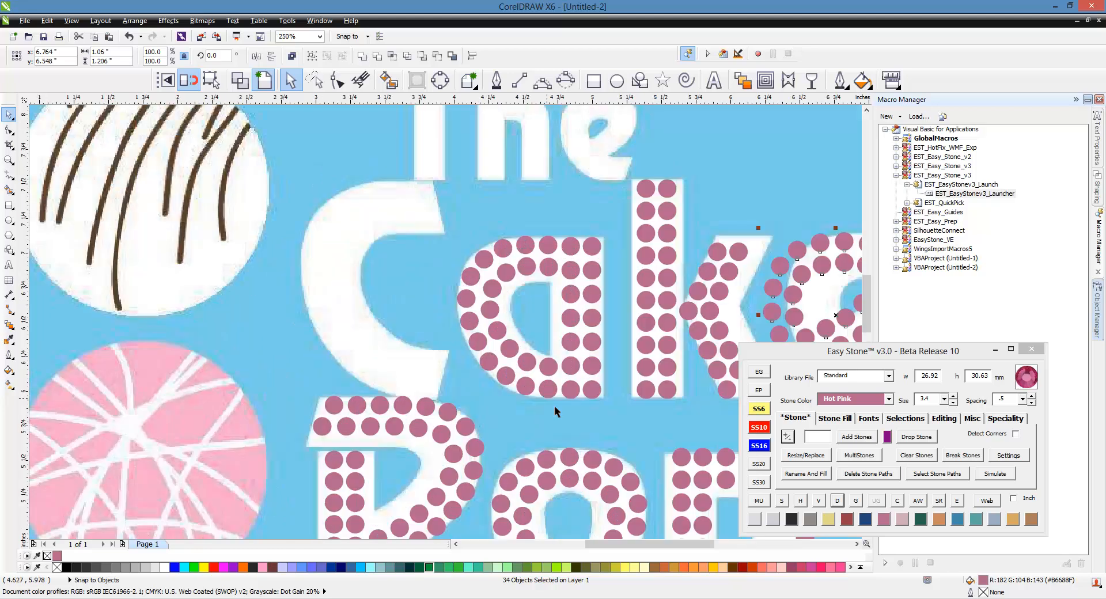
pyautogui.scroll(1, 582, 402)
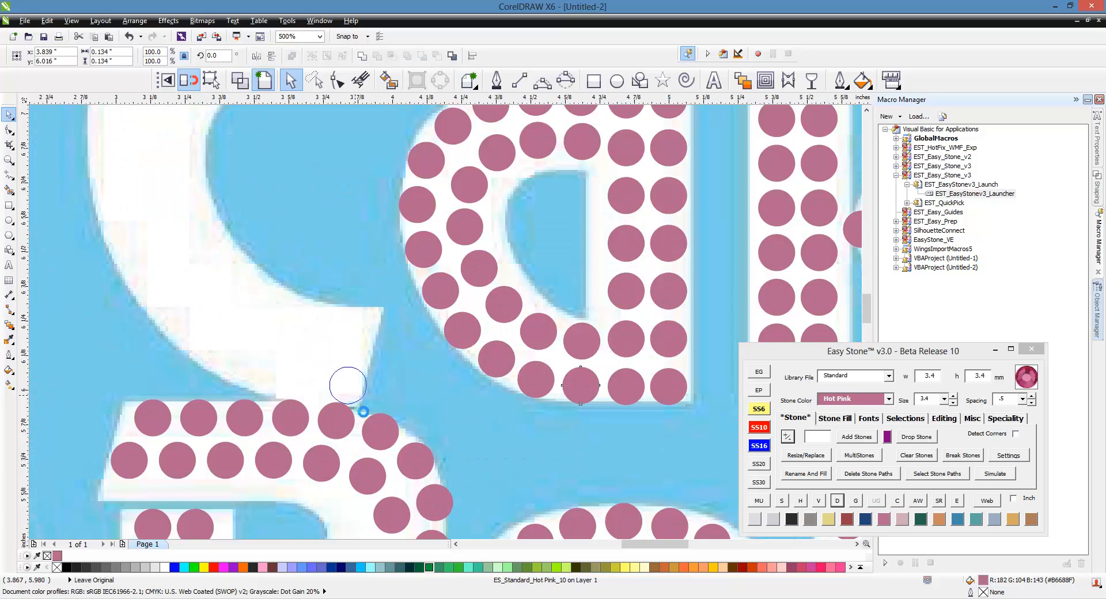
pyautogui.click(356, 402)
pyautogui.click(311, 399)
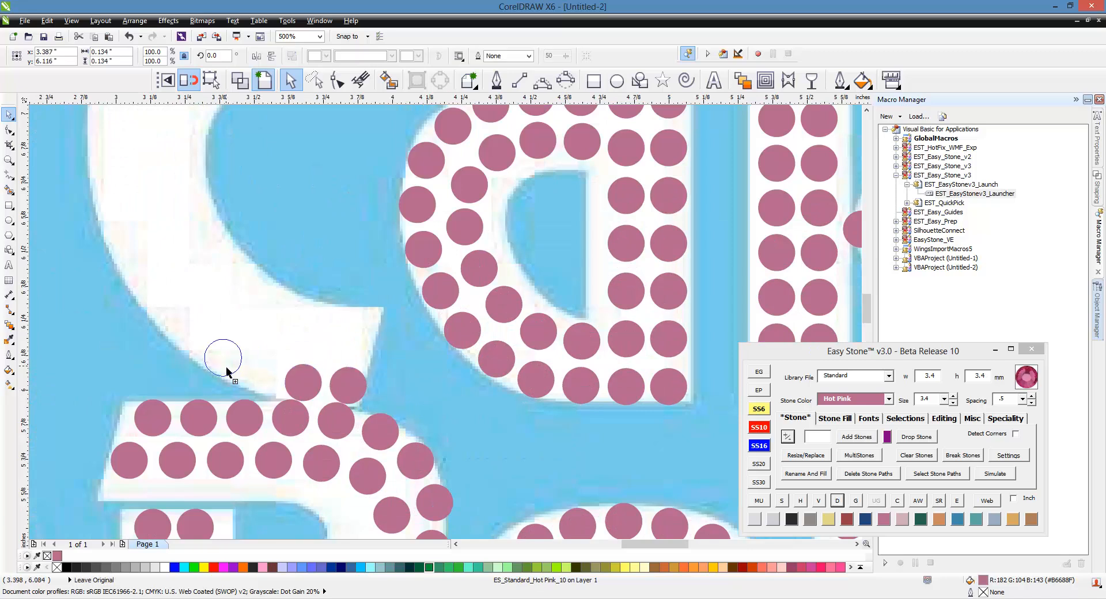
pyautogui.click(231, 373)
pyautogui.click(268, 388)
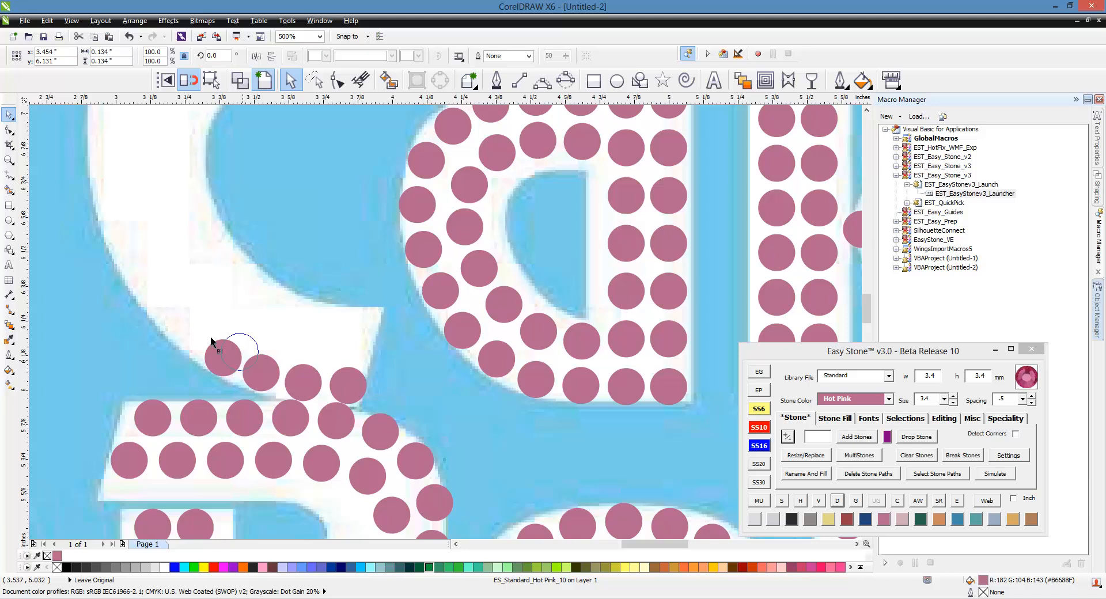
pyautogui.click(179, 330)
pyautogui.click(133, 263)
# Step: Continue the C's outer row with copied stones up its left edge and around the upper curve
pyautogui.scroll(-2, 299, 388)
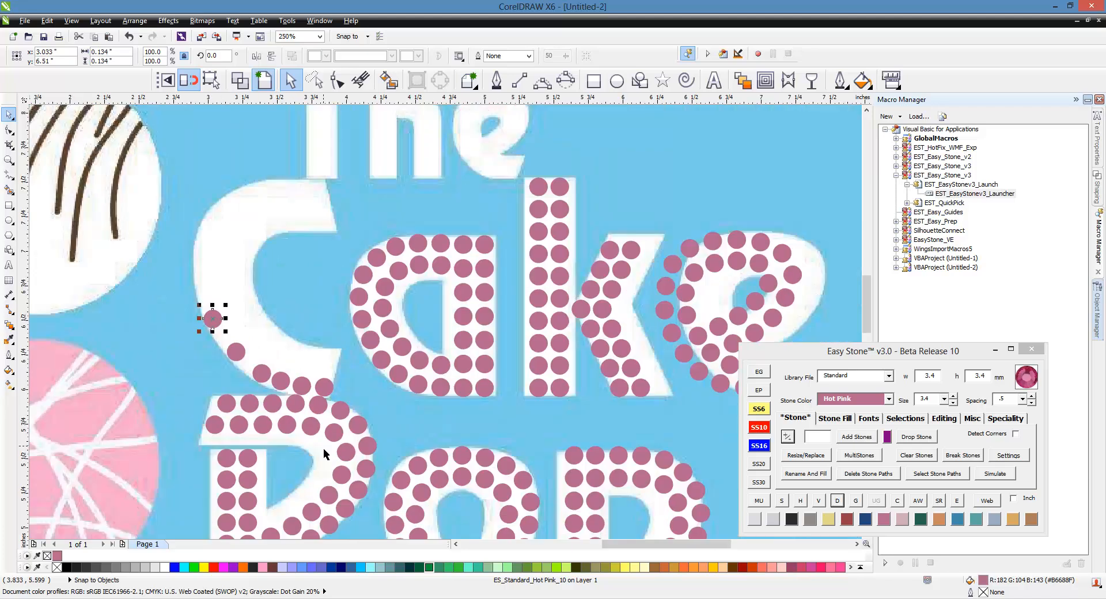
pyautogui.scroll(-2, 250, 282)
pyautogui.scroll(2, 259, 368)
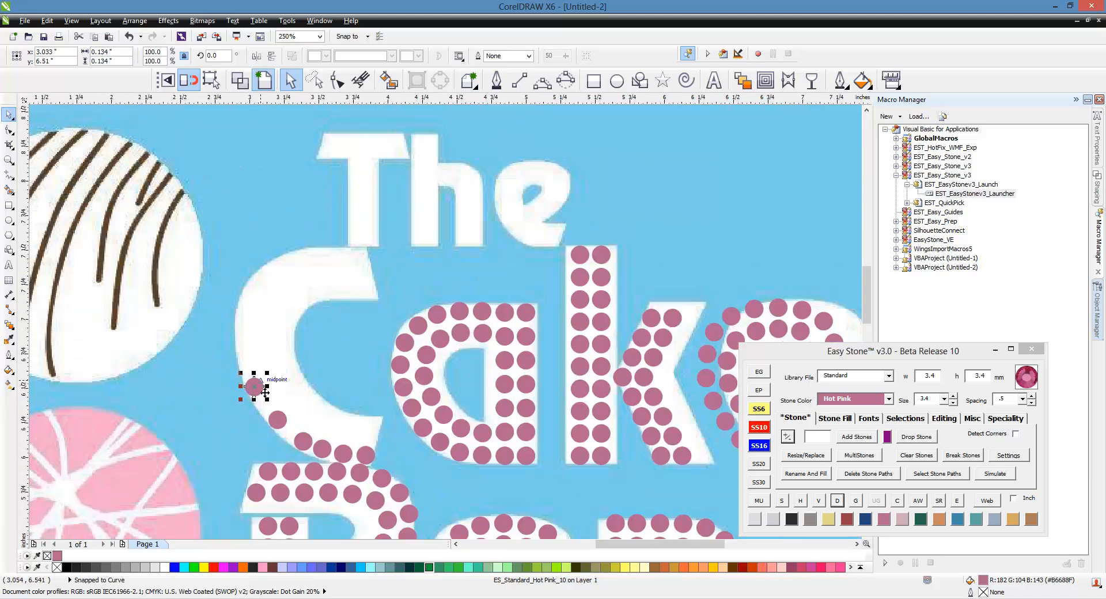
pyautogui.scroll(2, 242, 373)
pyautogui.click(236, 334)
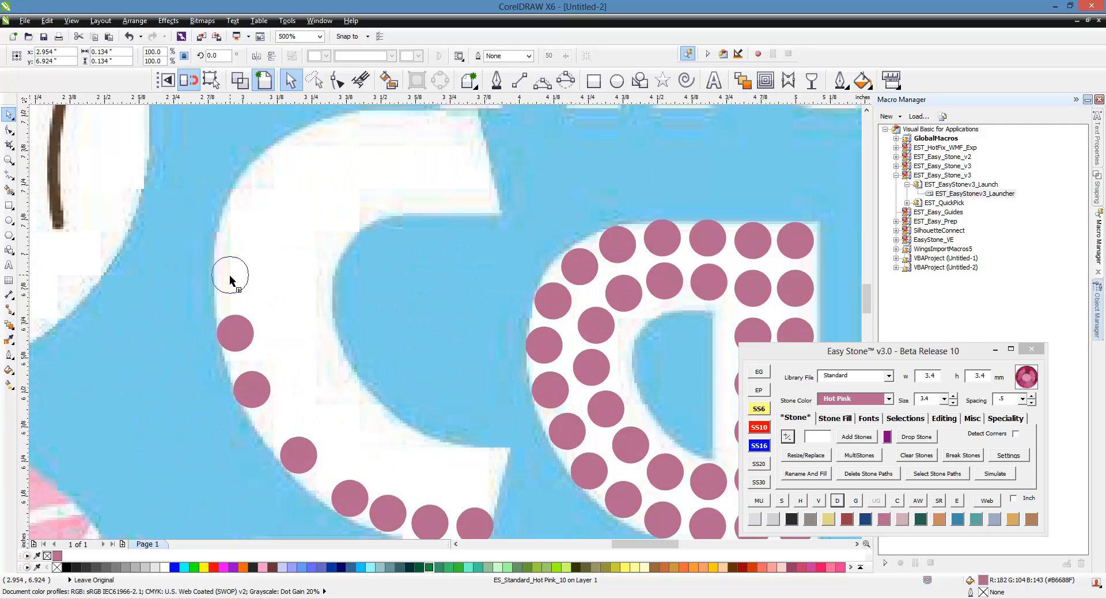
pyautogui.click(231, 275)
pyautogui.click(243, 200)
pyautogui.click(283, 159)
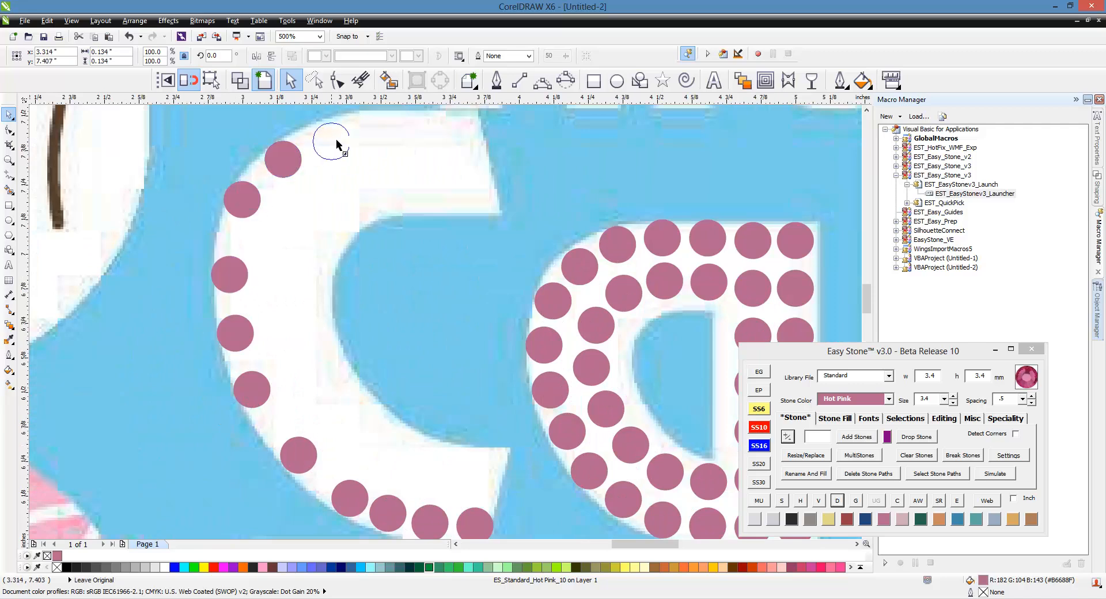
pyautogui.click(338, 136)
pyautogui.click(403, 128)
# Step: Place the outer row's end stone at the tip of the C's upper arm and copy another just left of it
pyautogui.scroll(-3, 466, 248)
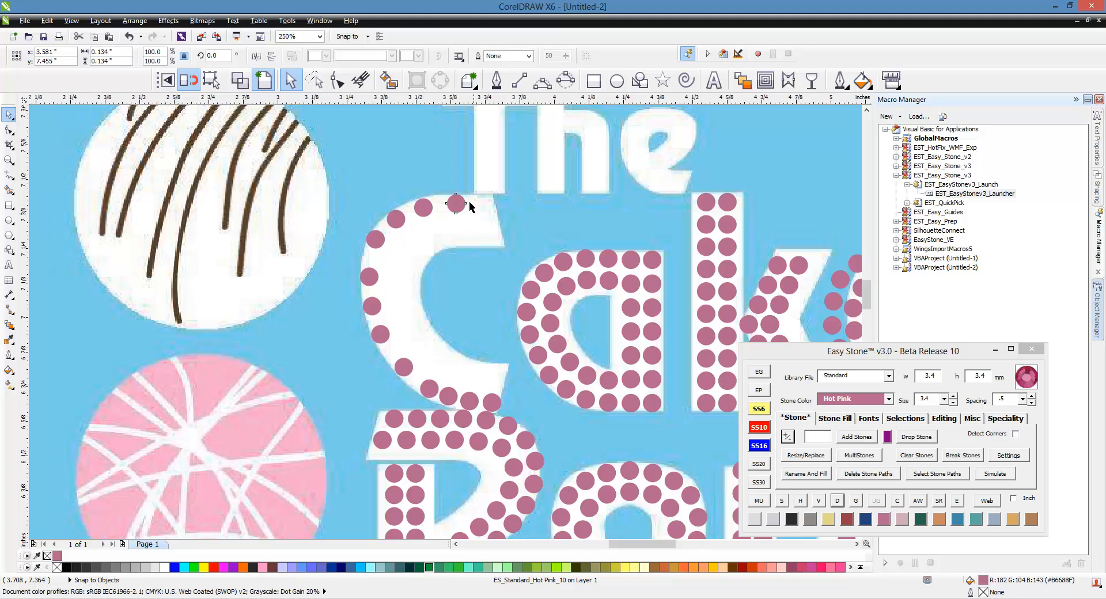
pyautogui.scroll(5, 407, 197)
pyautogui.click(519, 186)
pyautogui.scroll(-2, 510, 190)
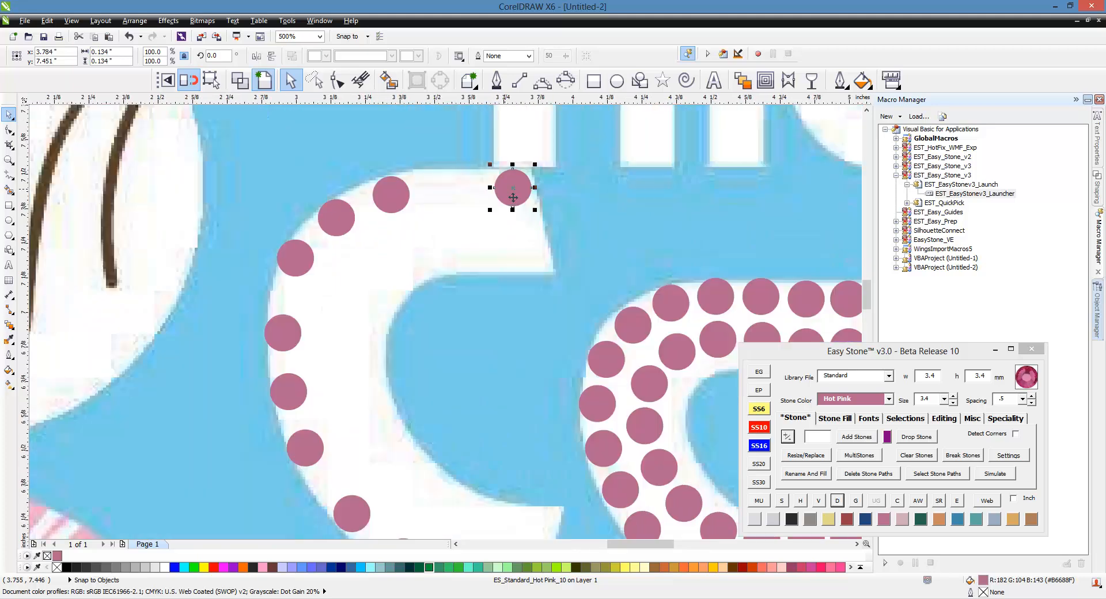
pyautogui.moveTo(482, 196); pyautogui.dragTo(461, 194)
pyautogui.rightClick(461, 194)
pyautogui.scroll(-1, 317, 195)
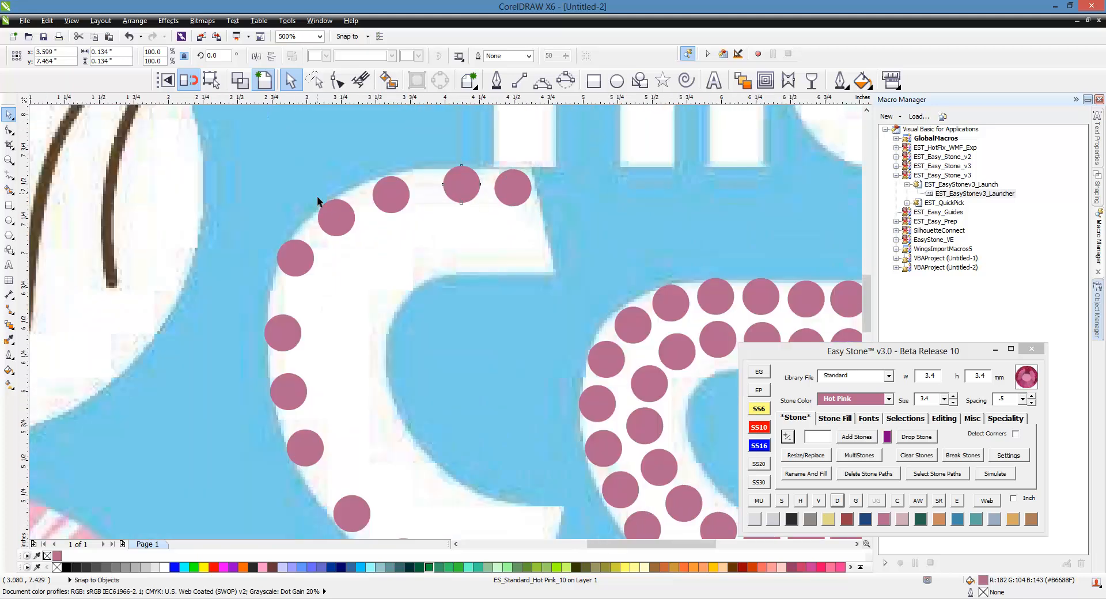
# Step: Select the C's outer row, distribute it evenly along a path with 17 stones, and break it into separate stones
pyautogui.click(349, 231)
pyautogui.click(314, 80)
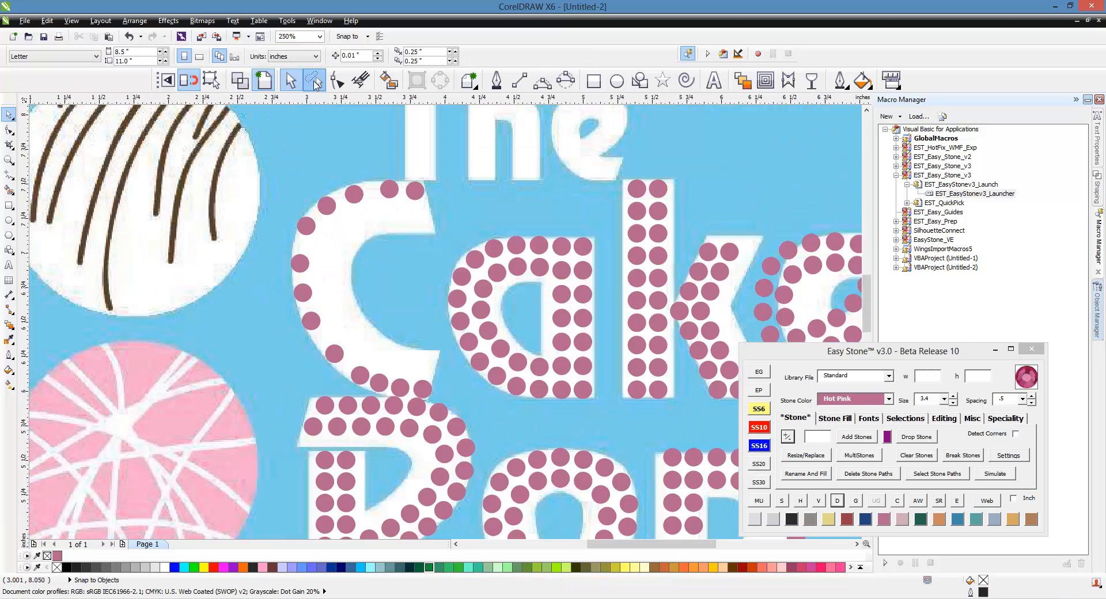
pyautogui.moveTo(438, 187)
pyautogui.mouseDown()
pyautogui.moveTo(350, 203)
pyautogui.moveTo(297, 244)
pyautogui.moveTo(306, 302)
pyautogui.moveTo(336, 354)
pyautogui.moveTo(420, 397)
pyautogui.mouseUp()
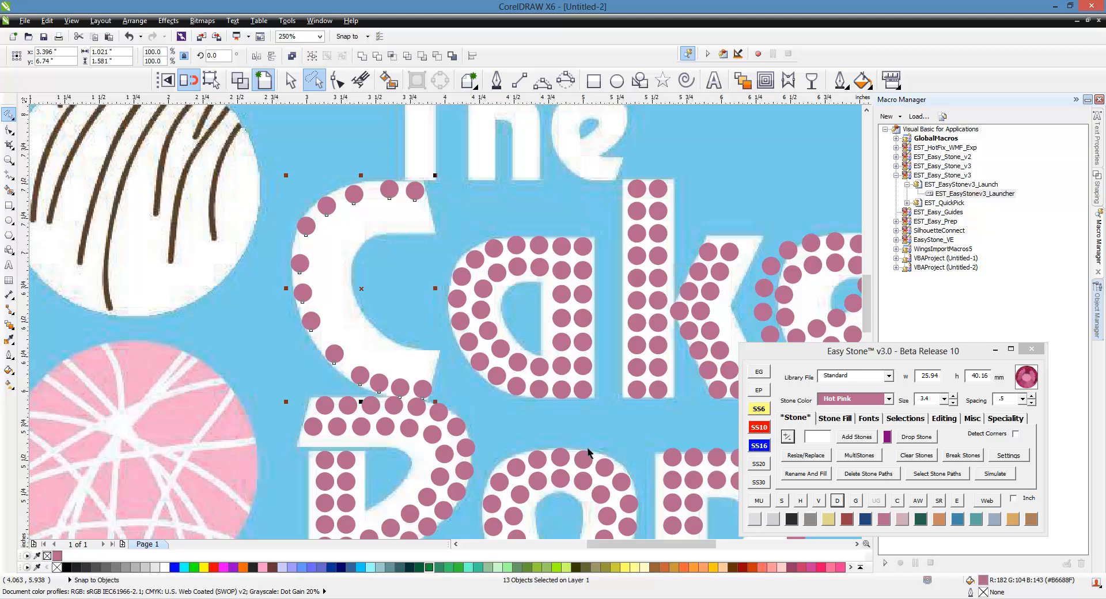
pyautogui.click(838, 501)
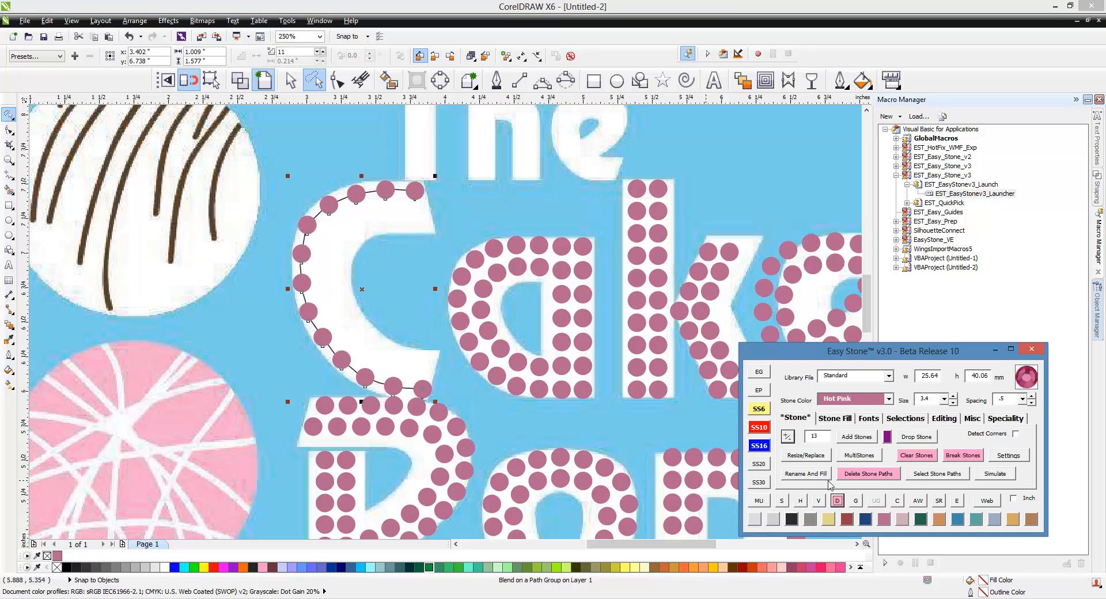
pyautogui.click(788, 437)
pyautogui.click(788, 437)
pyautogui.click(787, 437)
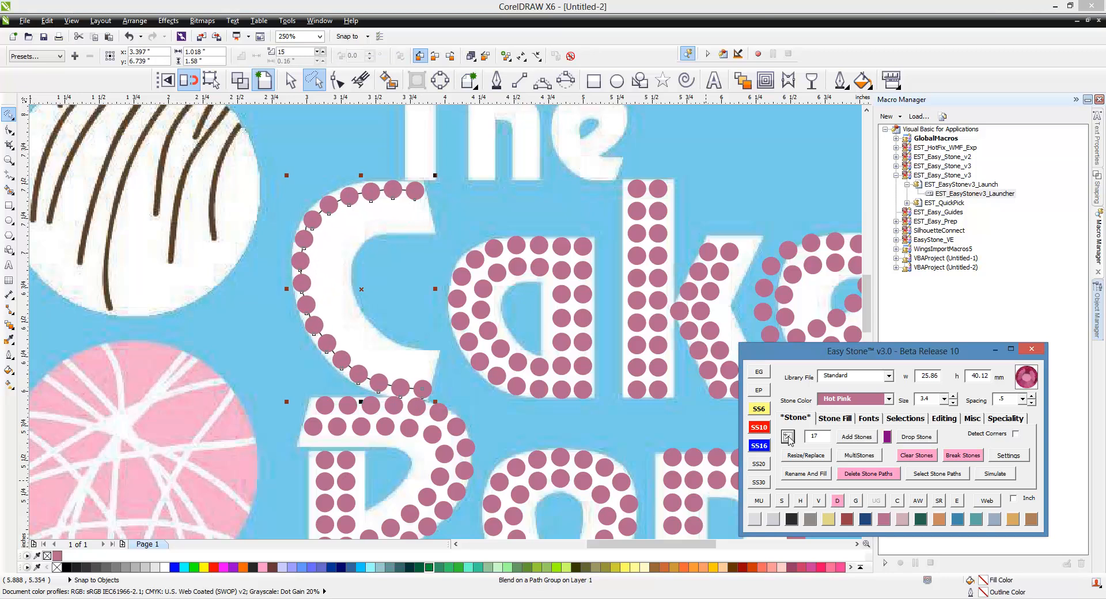
pyautogui.click(833, 498)
pyautogui.click(489, 399)
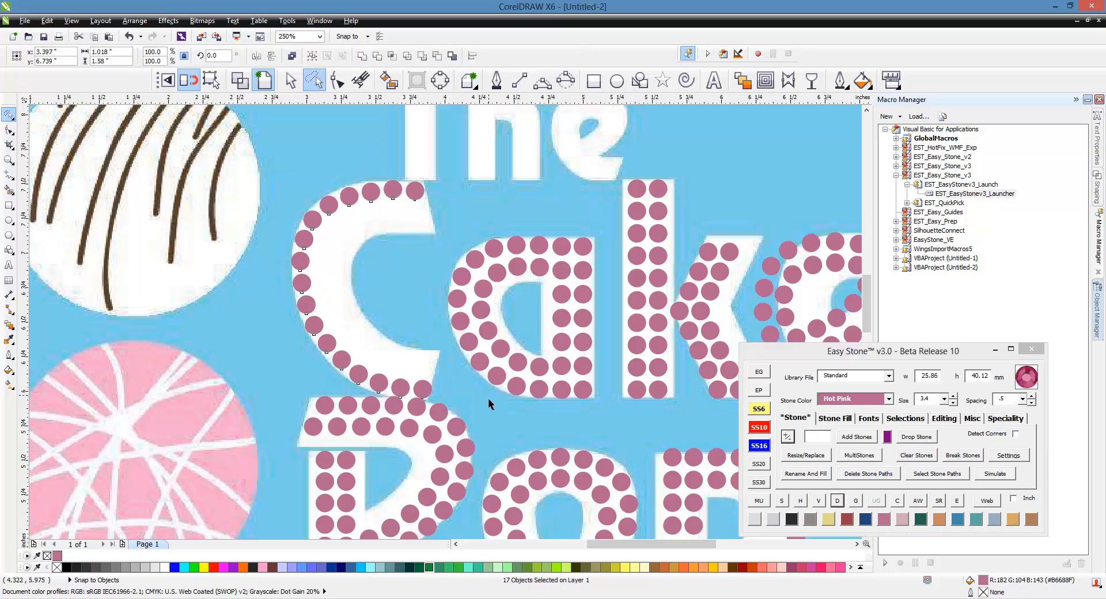
# Step: Start a second, inner row of copied stones along the C's lower arm, from its end towards the left curve
pyautogui.scroll(1, 430, 365)
pyautogui.scroll(1, 403, 372)
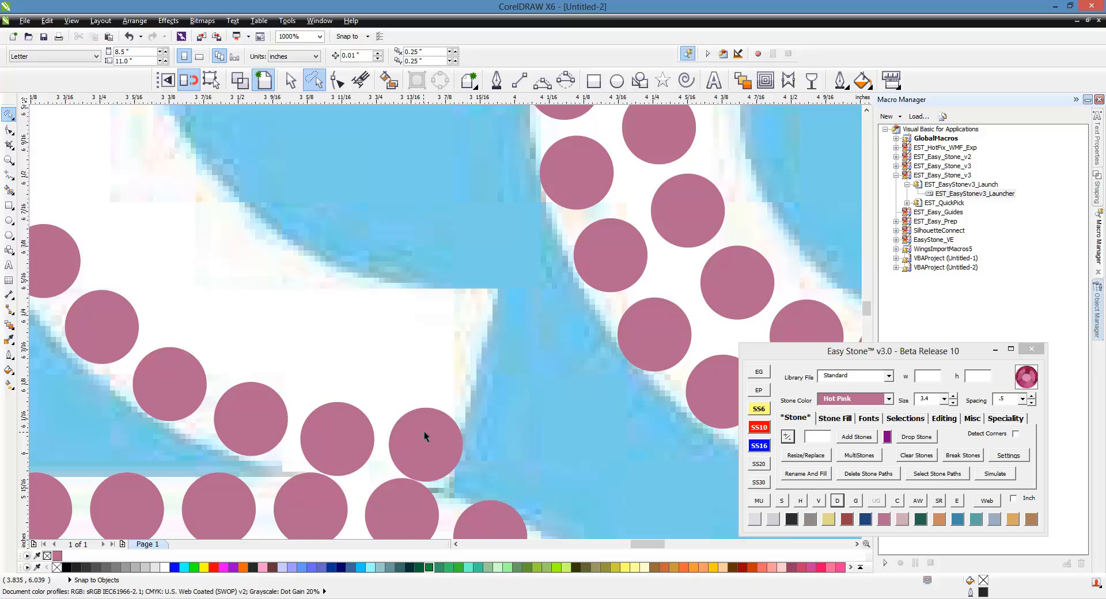
pyautogui.click(443, 352)
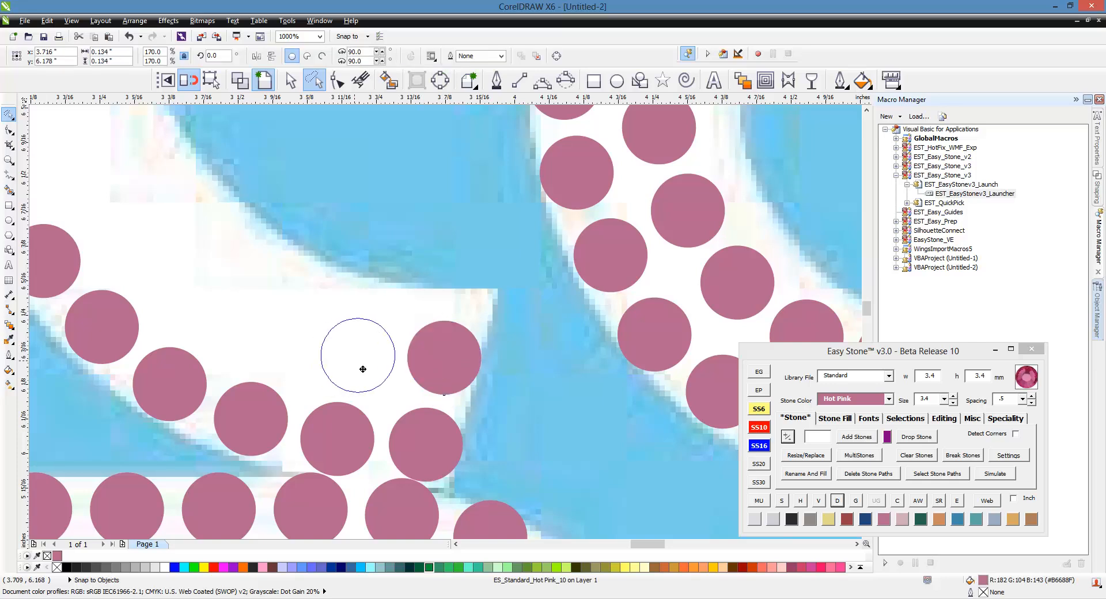
pyautogui.click(358, 353)
pyautogui.click(262, 334)
pyautogui.click(184, 288)
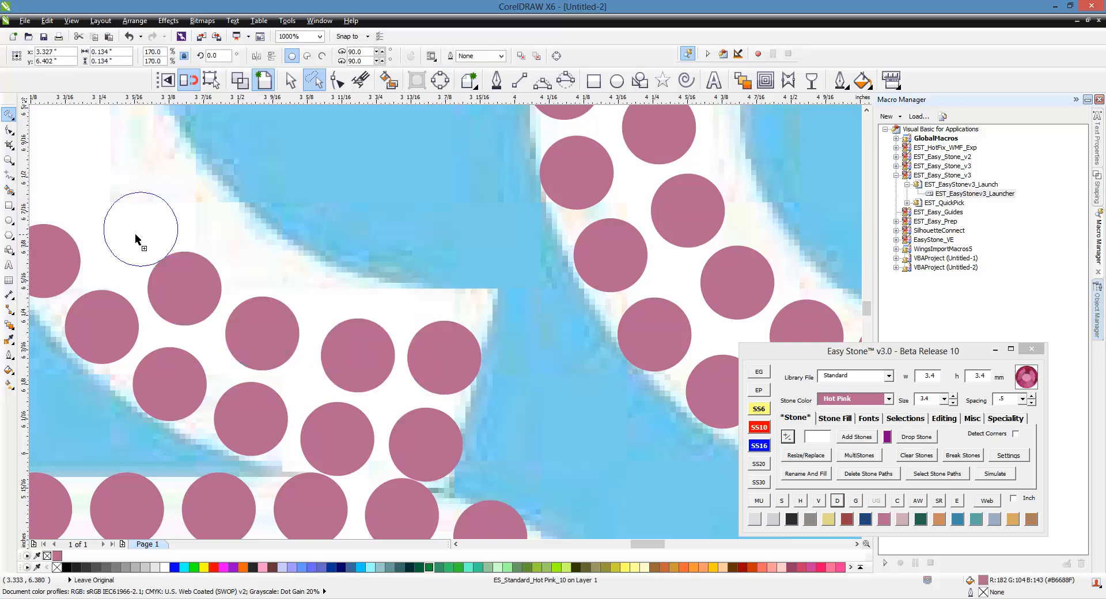
pyautogui.click(129, 225)
# Step: Continue the C's inner row with copied stones up the left side to the start of the upper curve
pyautogui.scroll(-1, 412, 360)
pyautogui.scroll(-1, 305, 296)
pyautogui.scroll(3, 475, 398)
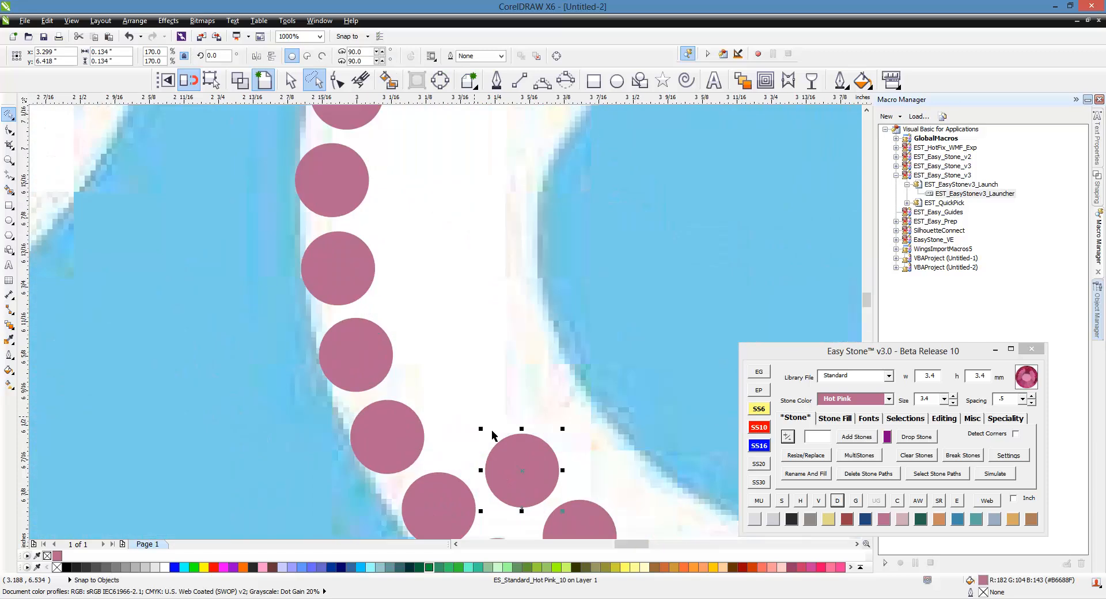
pyautogui.click(471, 403)
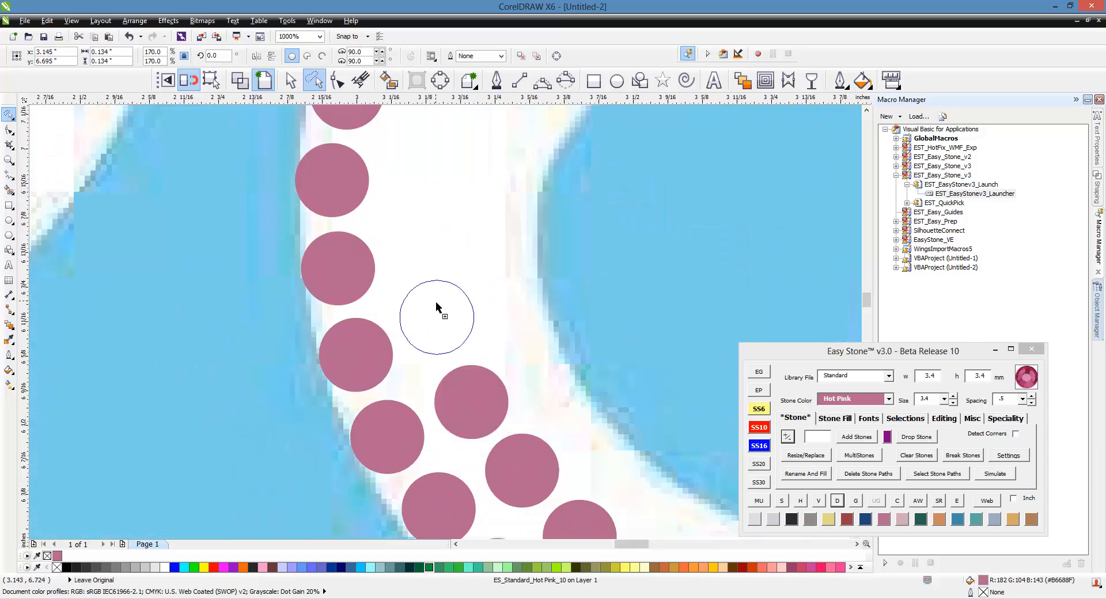
pyautogui.click(436, 317)
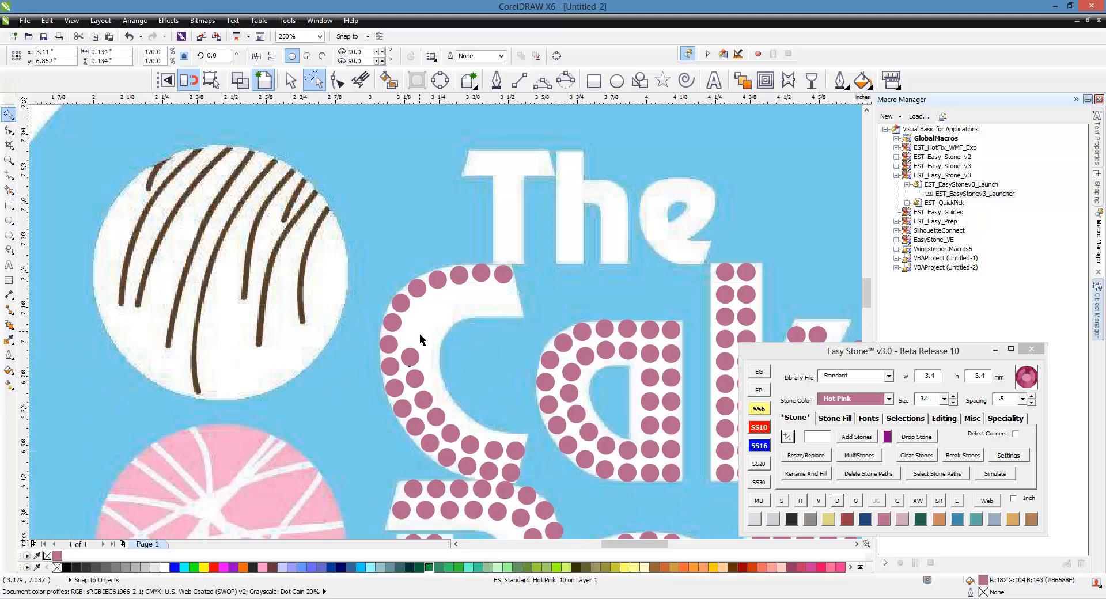
pyautogui.scroll(3, 420, 333)
pyautogui.click(396, 433)
pyautogui.moveTo(396, 434); pyautogui.dragTo(432, 264)
pyautogui.rightClick(432, 264)
pyautogui.scroll(-2, 420, 347)
pyautogui.scroll(1, 379, 381)
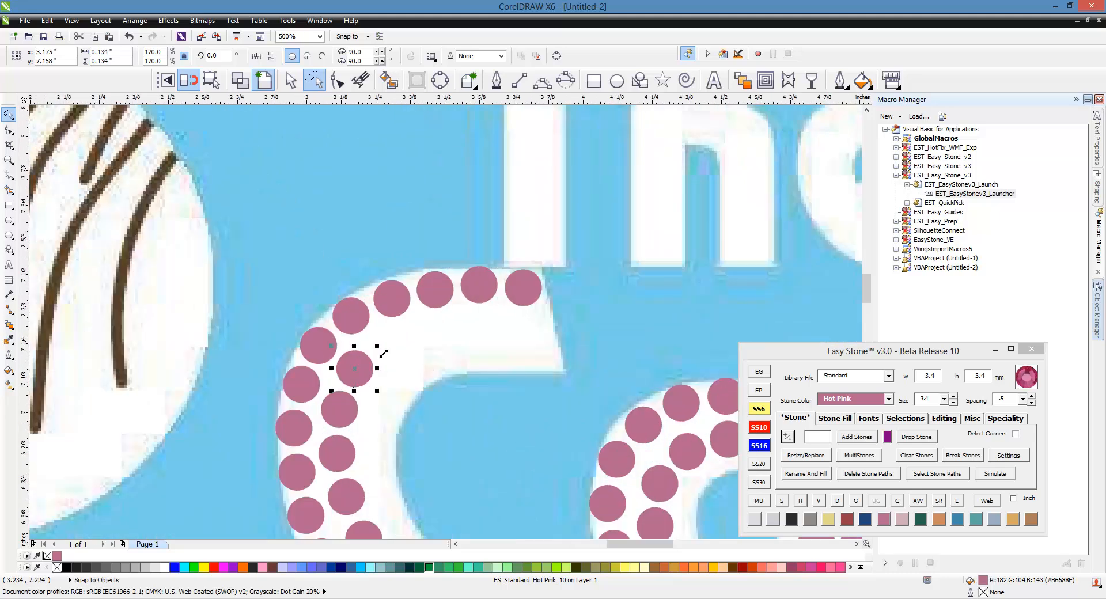
# Step: Extend the inner row of copied stones over the C's upper curve to the end of its upper arm
pyautogui.scroll(1, 378, 344)
pyautogui.moveTo(352, 378); pyautogui.dragTo(427, 323)
pyautogui.rightClick(428, 323)
pyautogui.moveTo(428, 323); pyautogui.dragTo(620, 292)
pyautogui.rightClick(521, 300)
pyautogui.rightClick(720, 303)
pyautogui.scroll(-2, 375, 246)
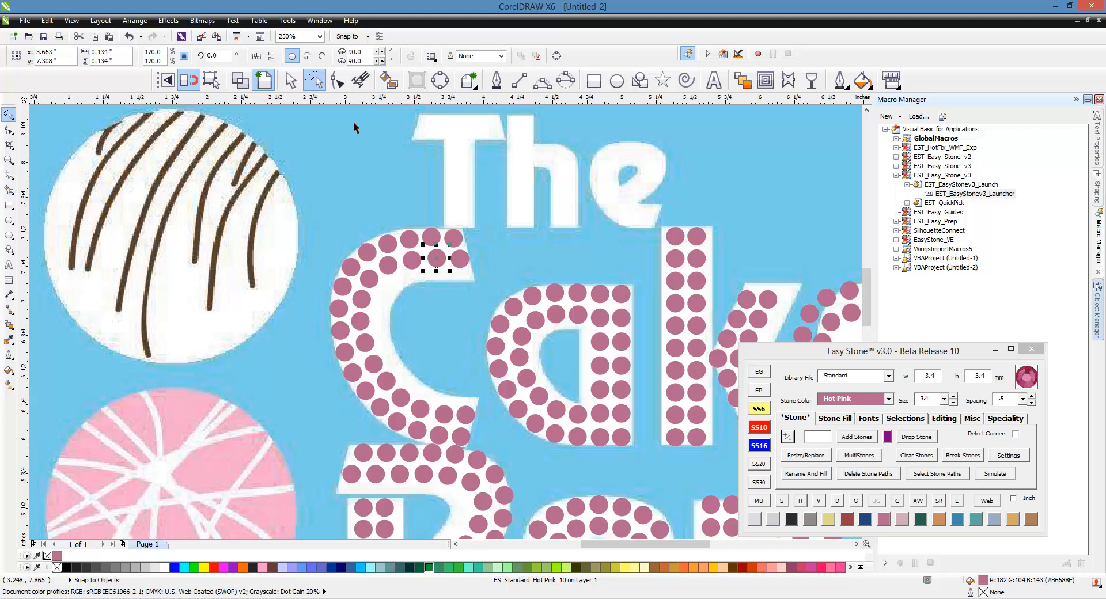
# Step: Select the C's inner row of stones and distribute them evenly along a path as separate stones
pyautogui.scroll(-1, 481, 262)
pyautogui.moveTo(480, 256)
pyautogui.mouseDown()
pyautogui.moveTo(378, 270)
pyautogui.moveTo(363, 315)
pyautogui.moveTo(407, 401)
pyautogui.moveTo(393, 387)
pyautogui.moveTo(379, 370)
pyautogui.moveTo(423, 351)
pyautogui.moveTo(446, 387)
pyautogui.moveTo(421, 407)
pyautogui.moveTo(476, 417)
pyautogui.mouseUp()
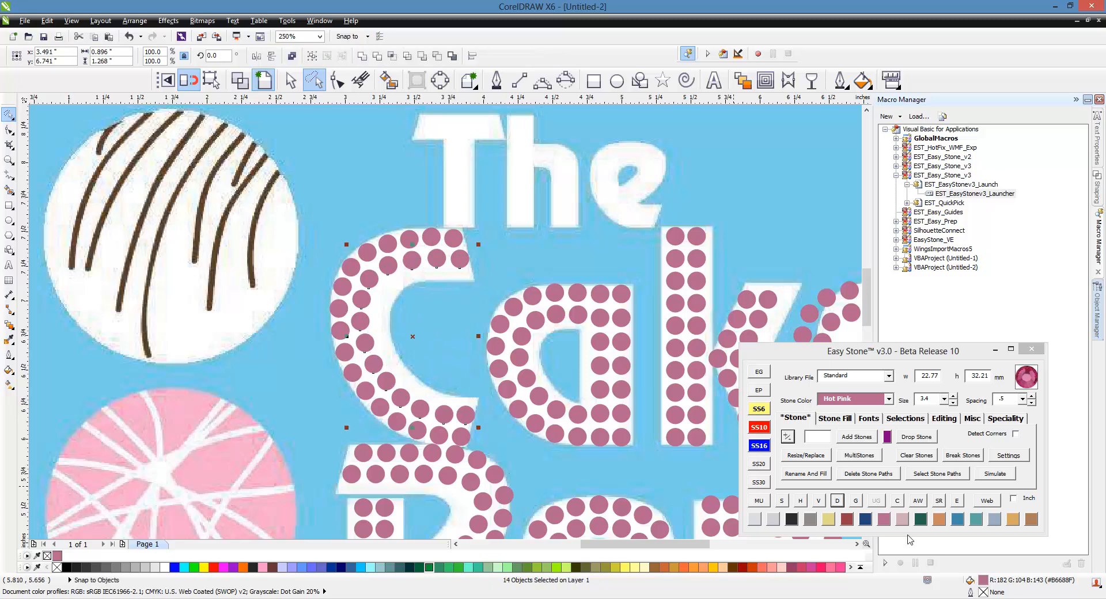
pyautogui.click(839, 503)
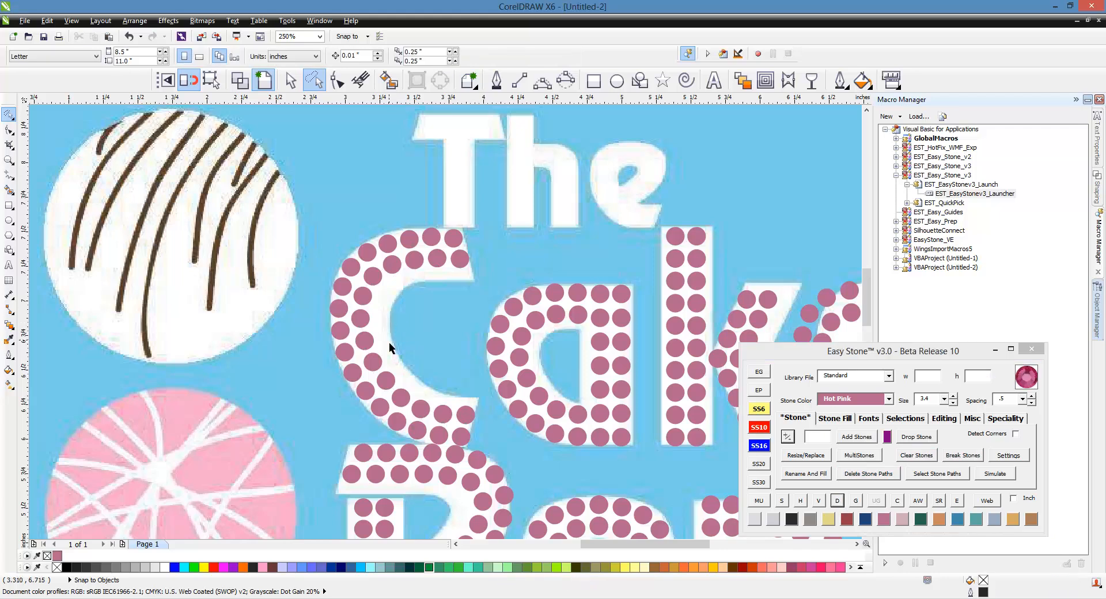
# Step: Copy a stone to the base of the T's stem and stack four copies upward at a 3.9 offset
pyautogui.scroll(-1, 402, 344)
pyautogui.scroll(2, 411, 268)
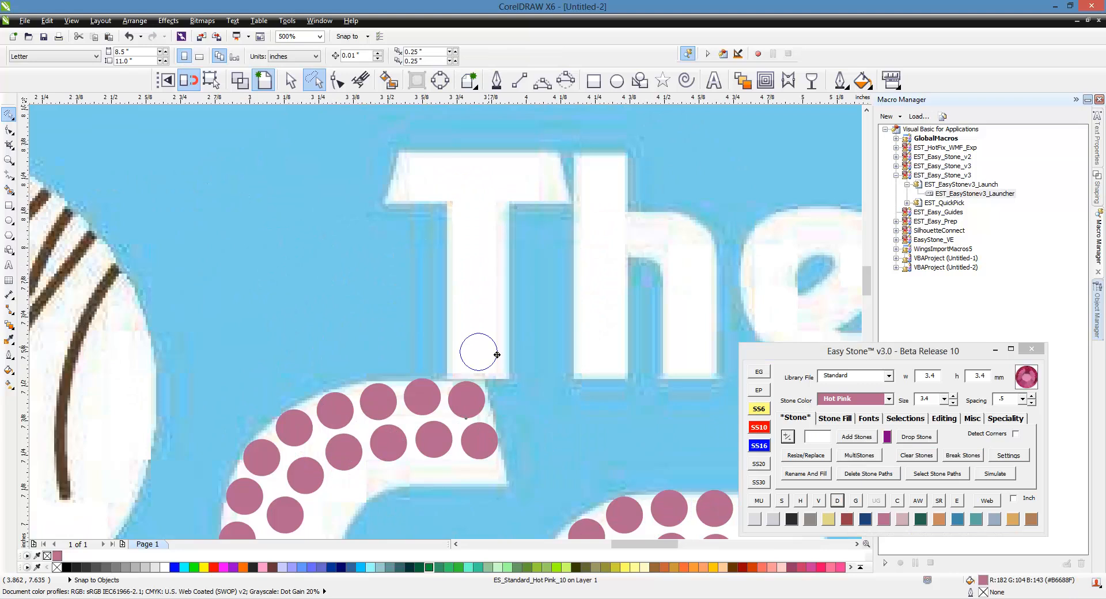
pyautogui.click(492, 357)
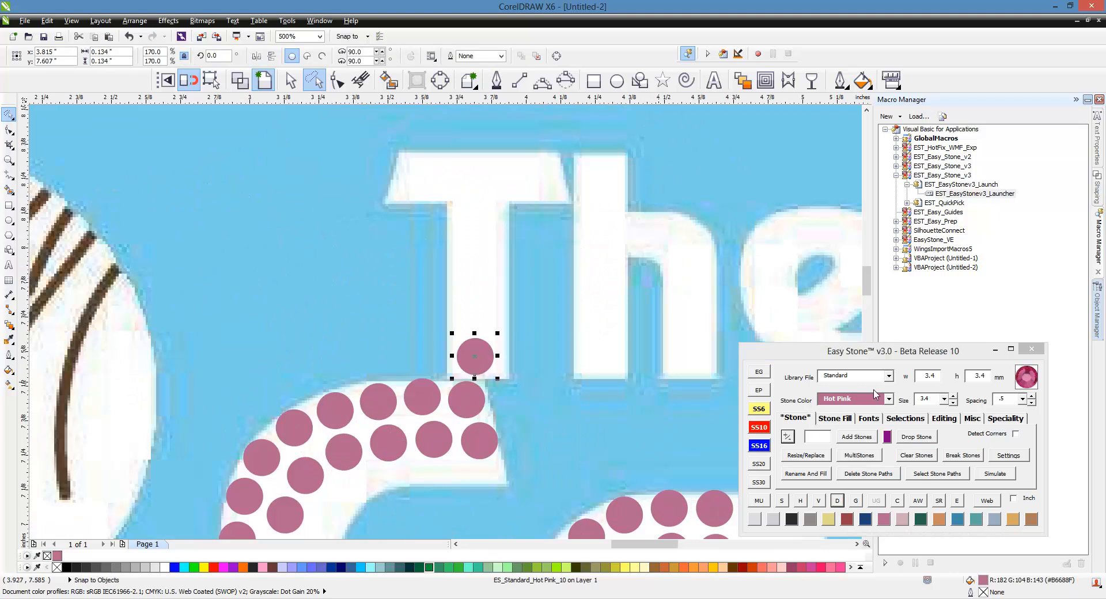
pyautogui.click(842, 419)
pyautogui.click(850, 453)
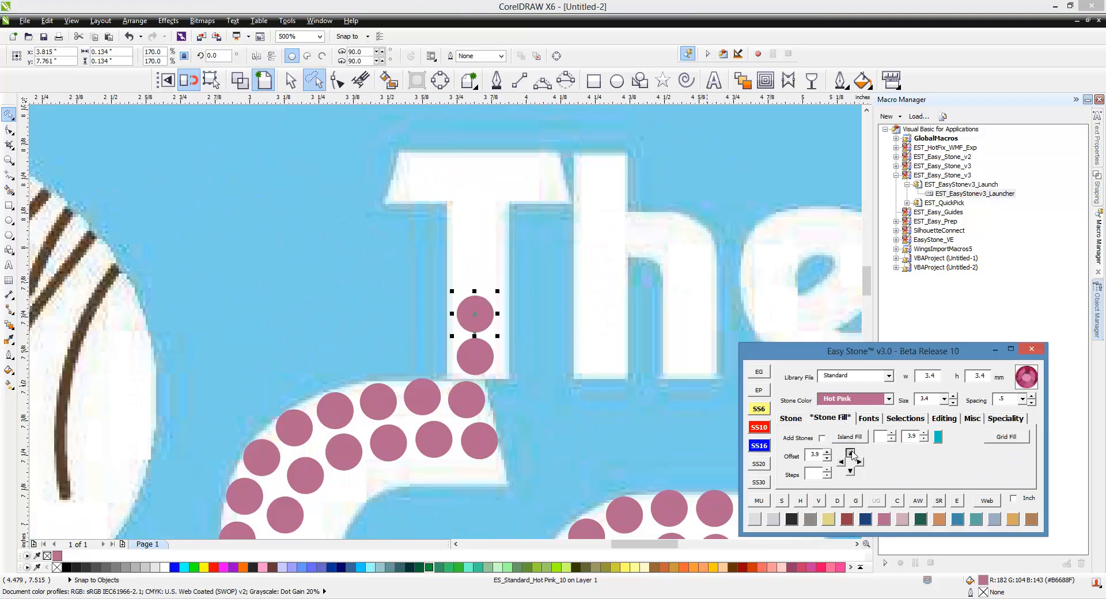
pyautogui.click(850, 453)
pyautogui.click(850, 454)
pyautogui.click(851, 454)
pyautogui.click(623, 242)
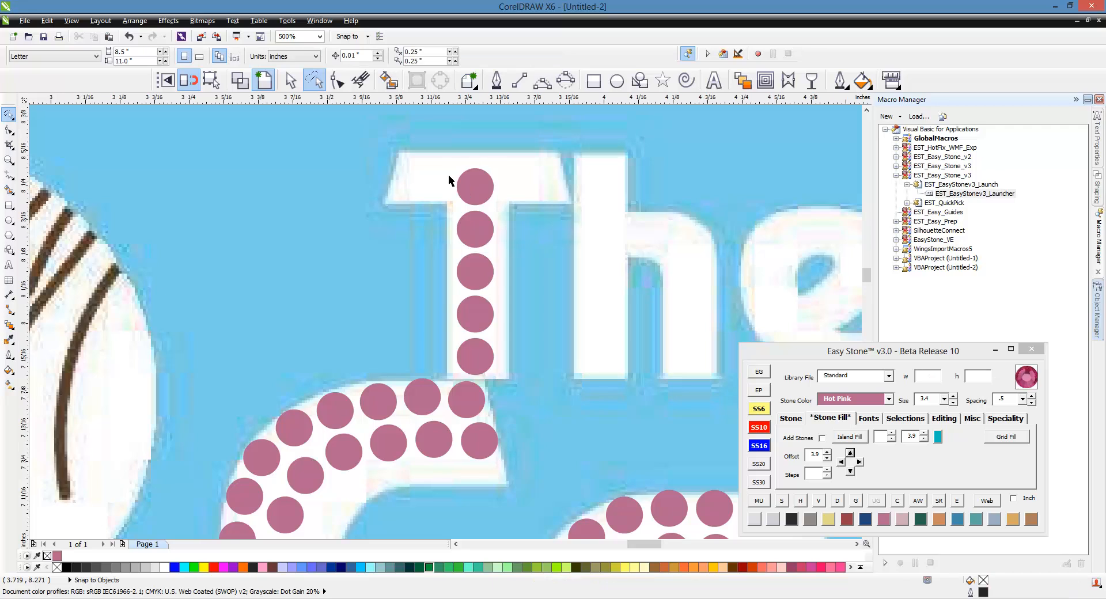
# Step: Move the T's top stone up into the crossbar and distribute the five stem stones evenly in the vertical direction
pyautogui.scroll(1, 448, 174)
pyautogui.moveTo(511, 192)
pyautogui.mouseDown()
pyautogui.moveTo(513, 167)
pyautogui.moveTo(491, 137)
pyautogui.moveTo(532, 267)
pyautogui.mouseUp()
pyautogui.scroll(-2, 454, 168)
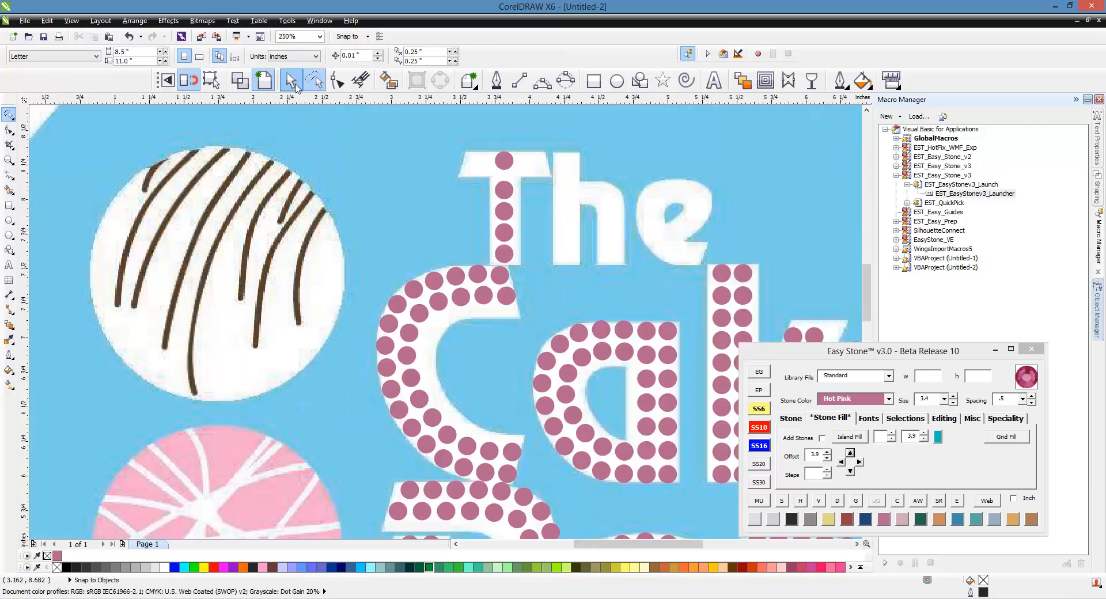
pyautogui.click(290, 81)
pyautogui.moveTo(489, 183); pyautogui.dragTo(531, 273)
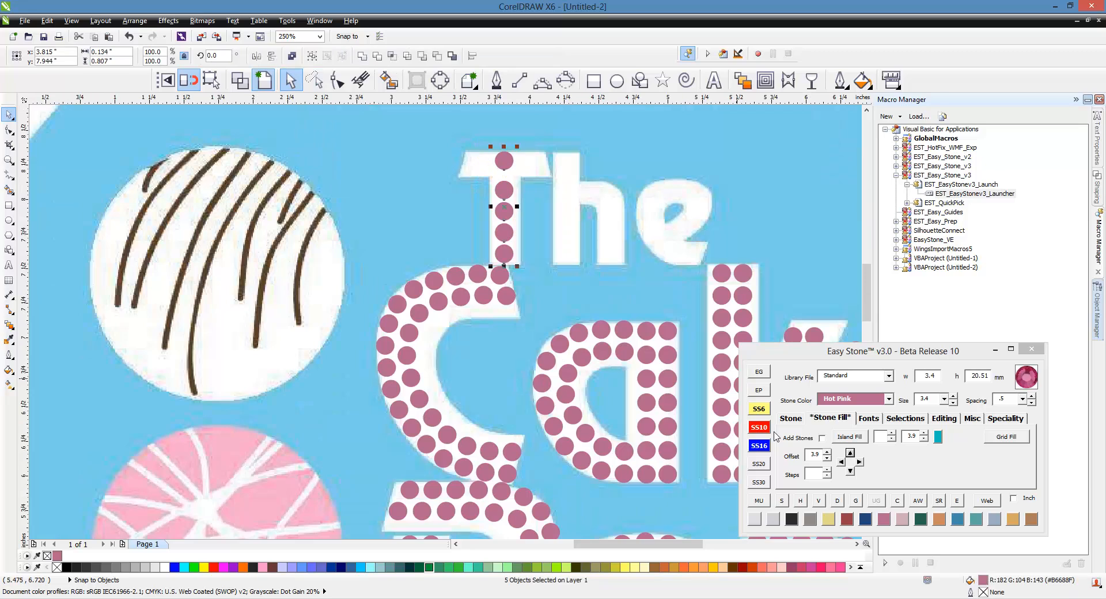
pyautogui.click(818, 500)
# Step: Add three copies of the T's top stone to its left at a 3.9 offset
pyautogui.scroll(2, 518, 154)
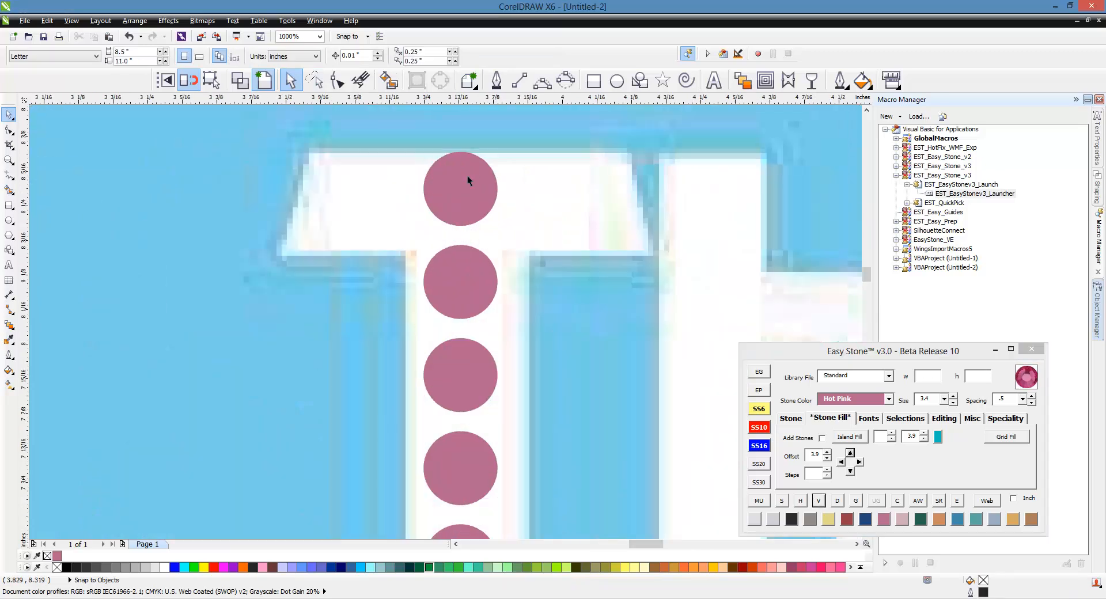
pyautogui.click(468, 175)
pyautogui.click(841, 462)
pyautogui.click(841, 462)
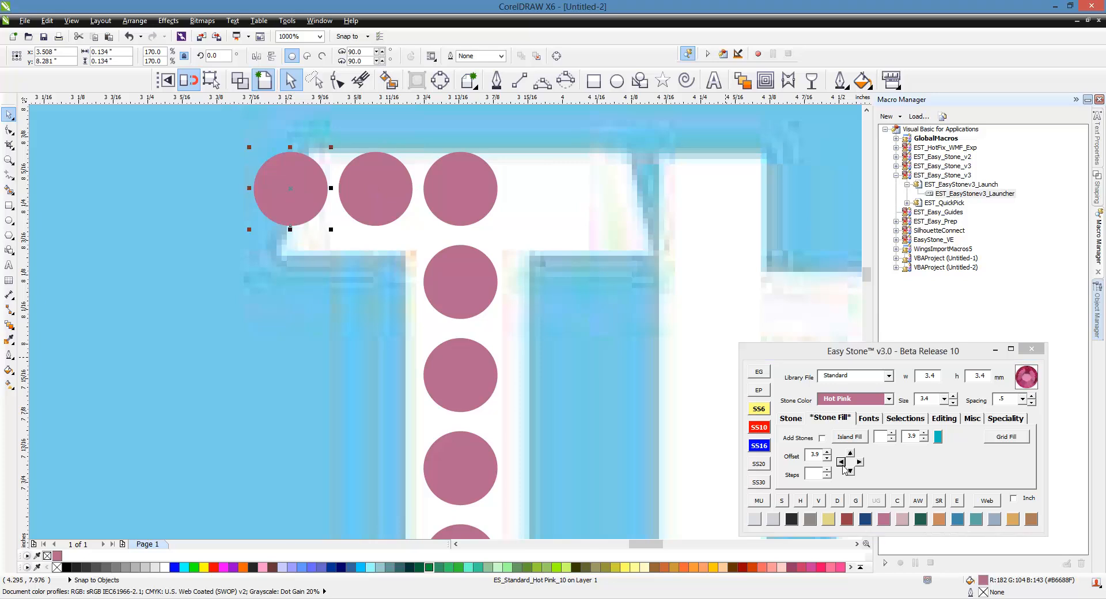
pyautogui.click(841, 462)
pyautogui.click(516, 235)
pyautogui.scroll(-1, 517, 235)
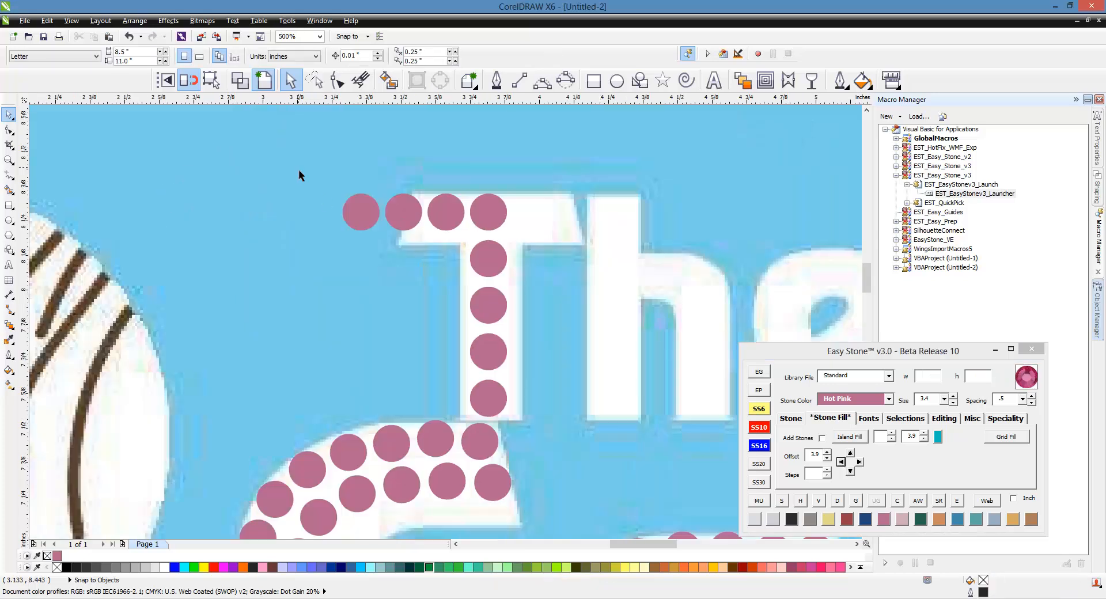
# Step: Select the T's row of four top stones and shift it right to centre it on the crossbar
pyautogui.moveTo(299, 171); pyautogui.dragTo(553, 257)
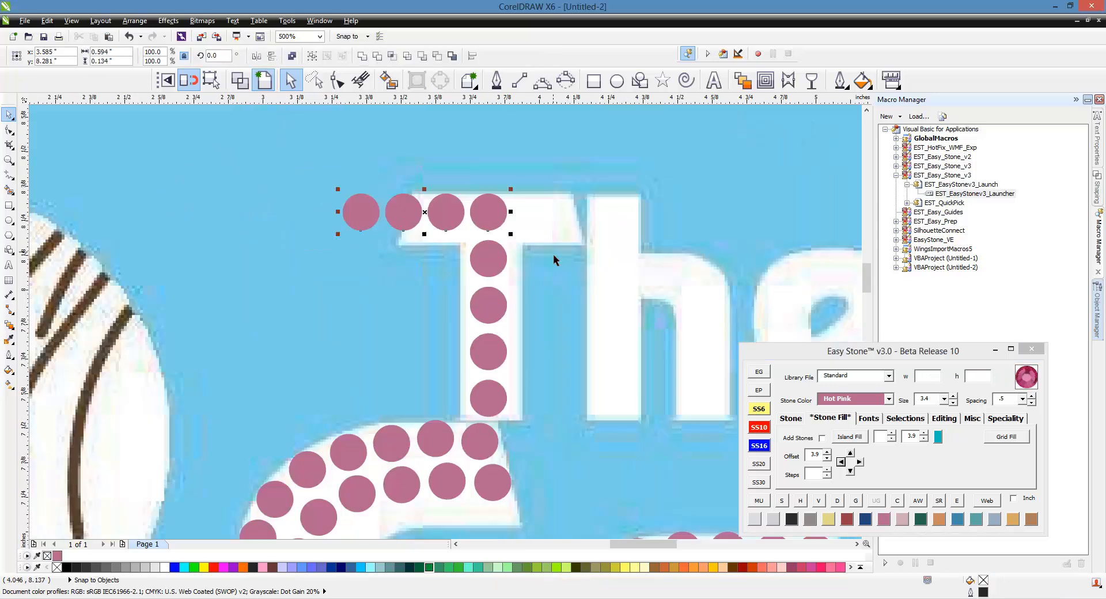
pyautogui.click(860, 462)
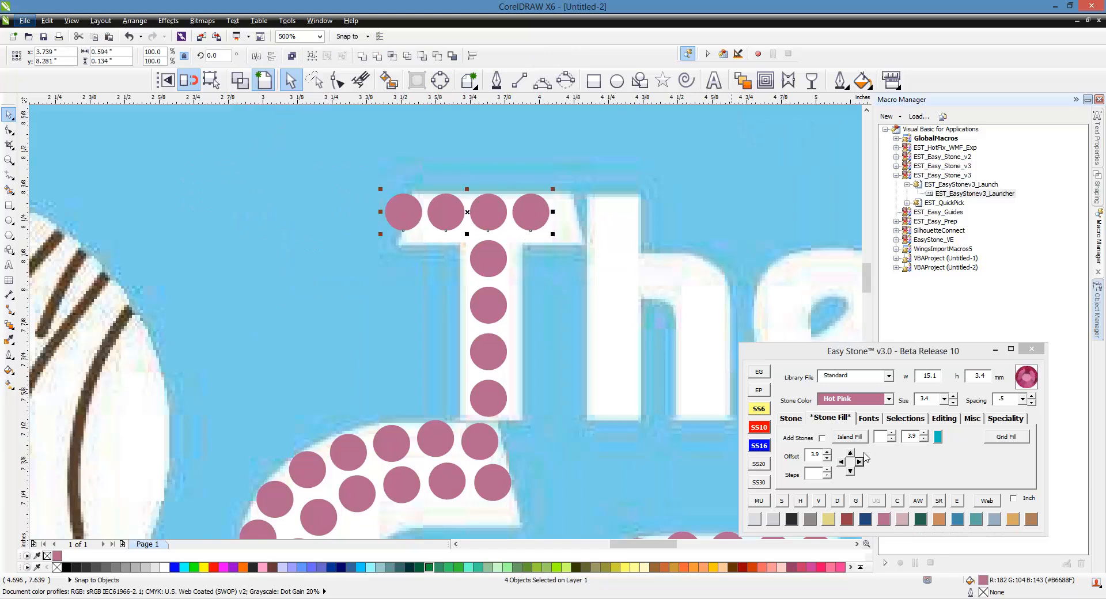
pyautogui.click(860, 462)
pyautogui.click(509, 254)
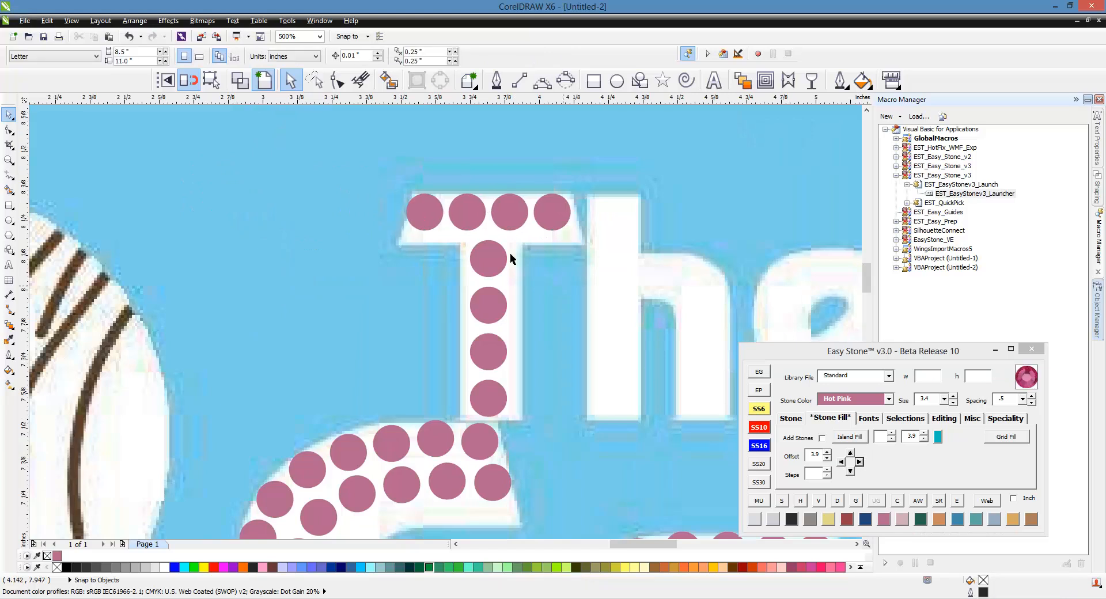
# Step: Copy a stone to the base and top of the h's stem, aligning the top one with the T's crossbar row
pyautogui.scroll(-2, 510, 253)
pyautogui.scroll(2, 550, 298)
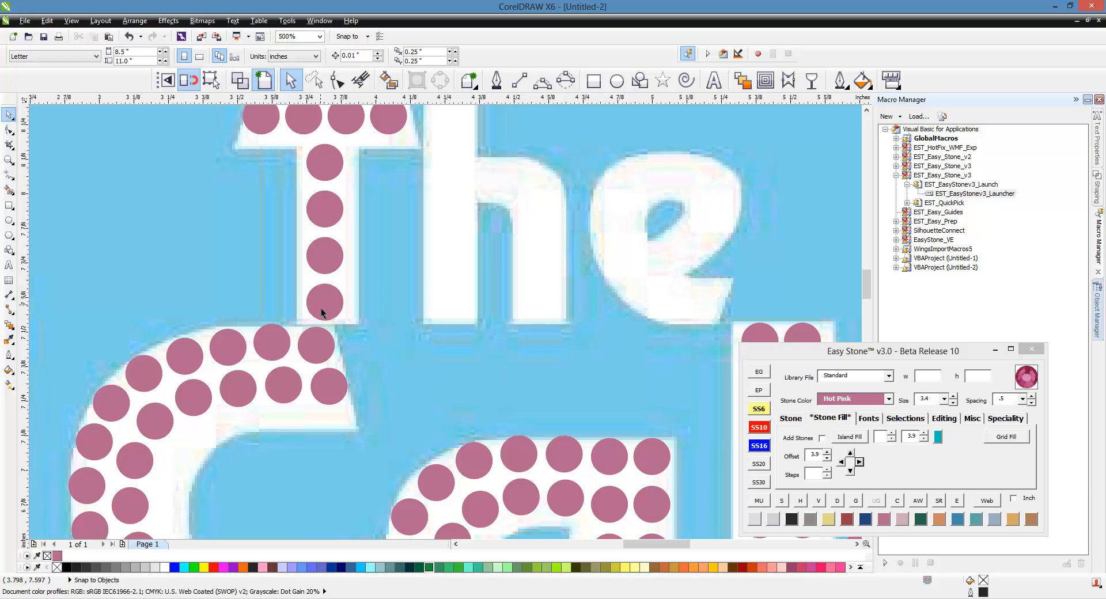
pyautogui.moveTo(321, 309); pyautogui.dragTo(454, 314)
pyautogui.scroll(-2, 481, 346)
pyautogui.scroll(2, 456, 284)
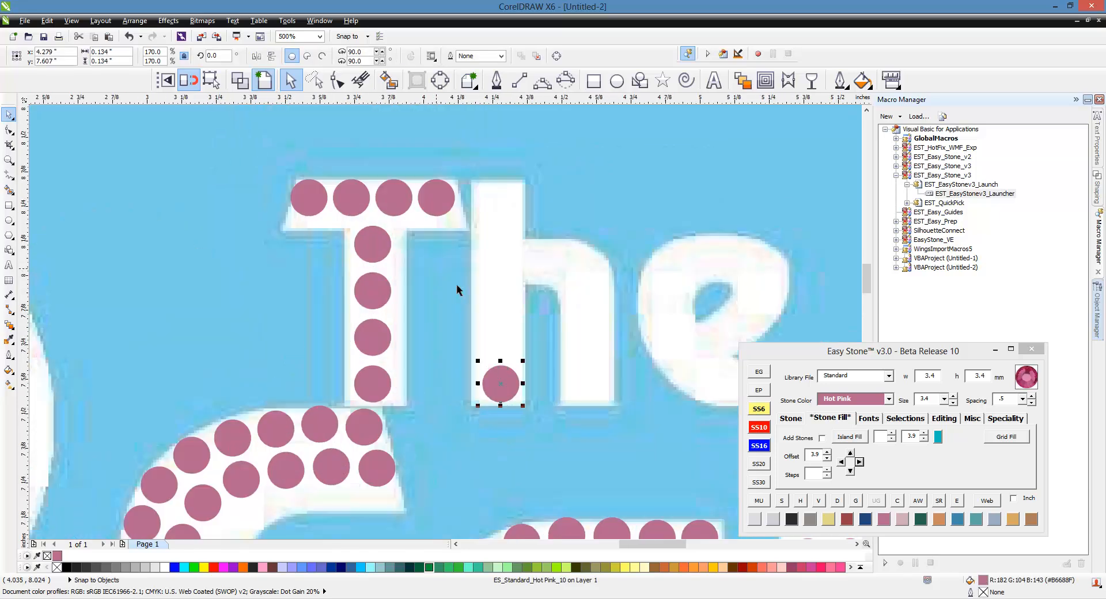
pyautogui.moveTo(516, 387); pyautogui.dragTo(516, 194)
pyautogui.keyDown('shift'); pyautogui.click(444, 202); pyautogui.keyUp('shift')
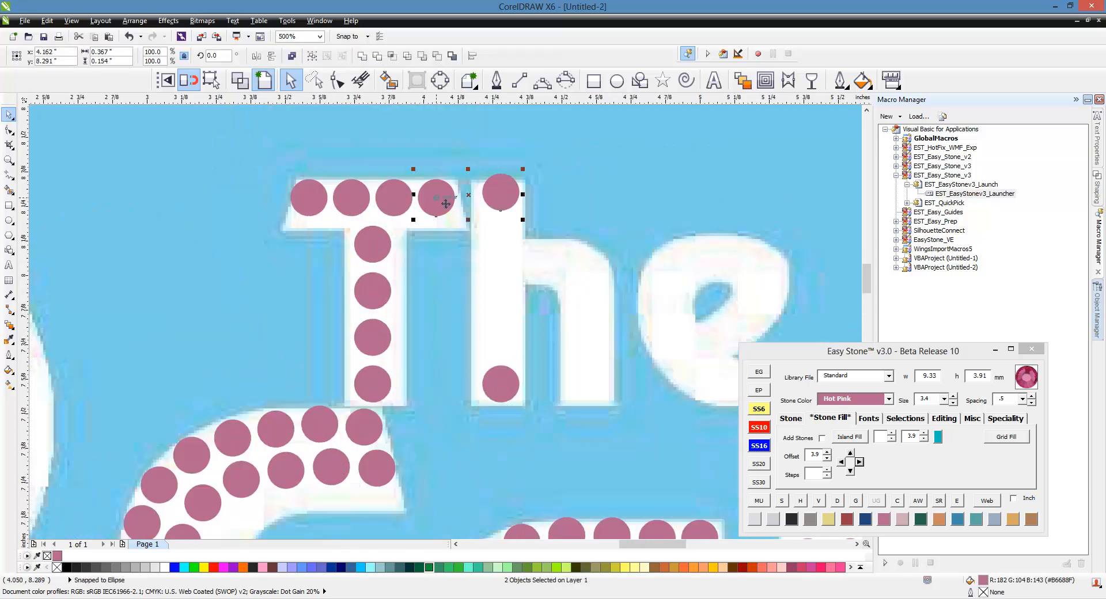
pyautogui.click(500, 196)
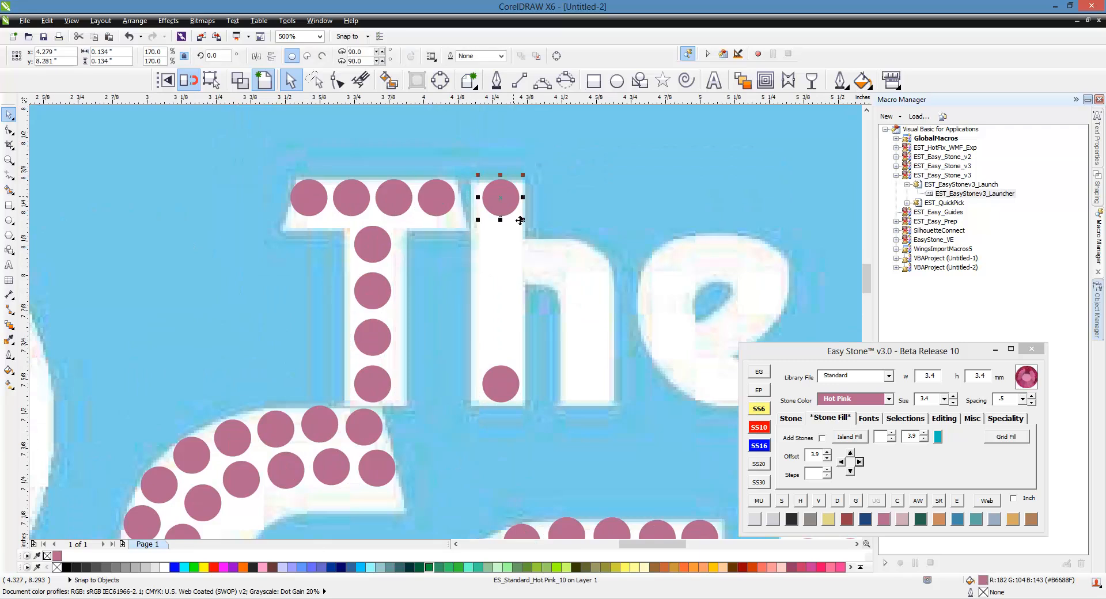
# Step: Fill the gap between the h stem's two end stones for a five-stone column and delete the stone path
pyautogui.keyDown('shift'); pyautogui.click(501, 384); pyautogui.keyUp('shift')
pyautogui.click(795, 417)
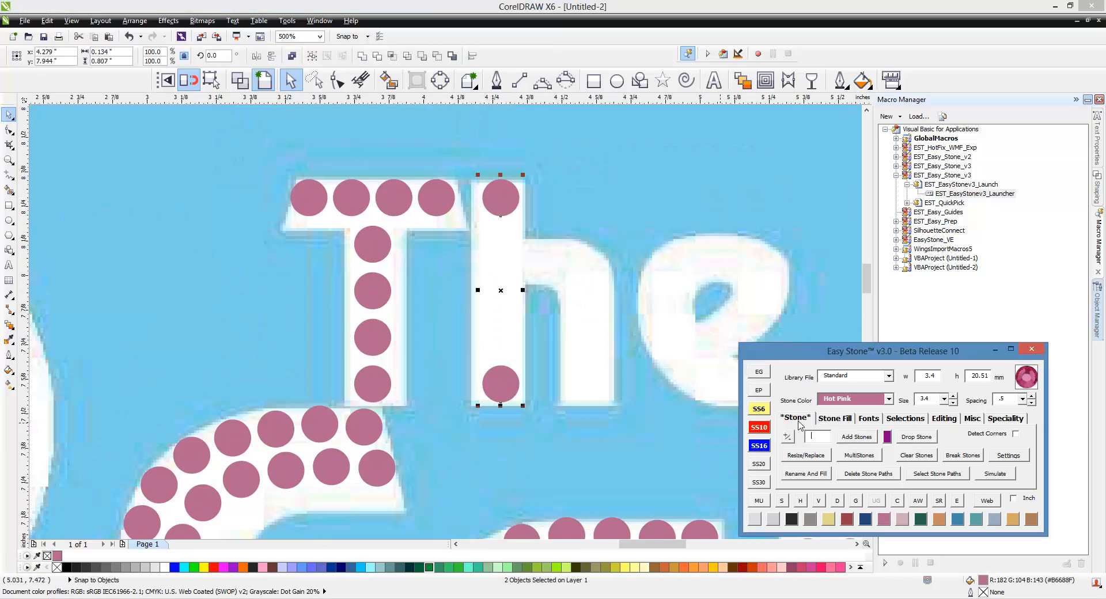
pyautogui.click(857, 437)
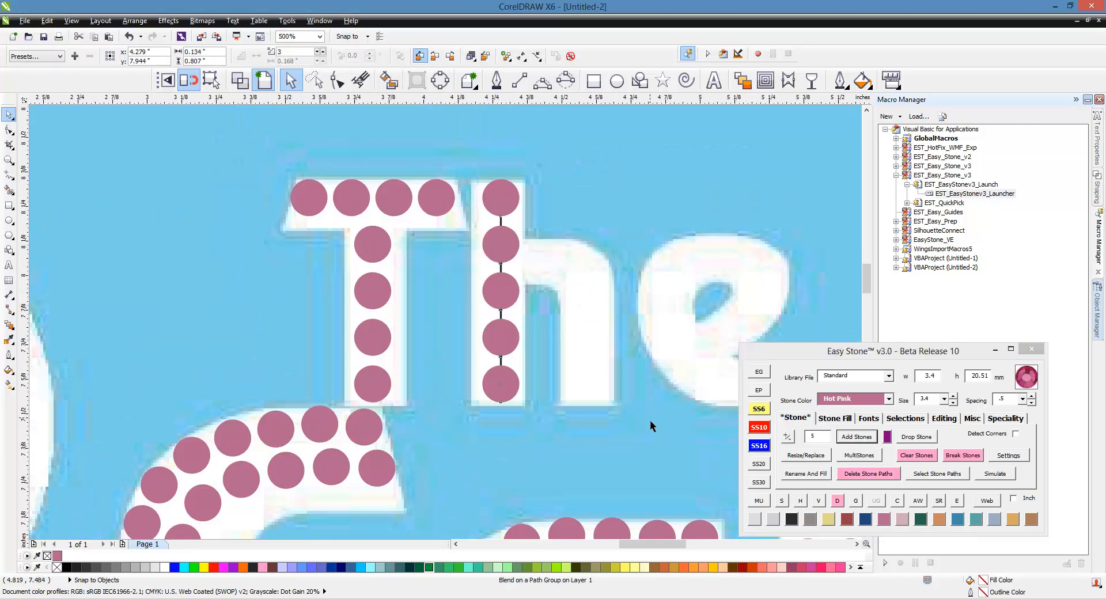
pyautogui.click(868, 474)
# Step: Copy the h stem's lower three stones onto its right leg and place one more copied stone on the arch
pyautogui.click(503, 385)
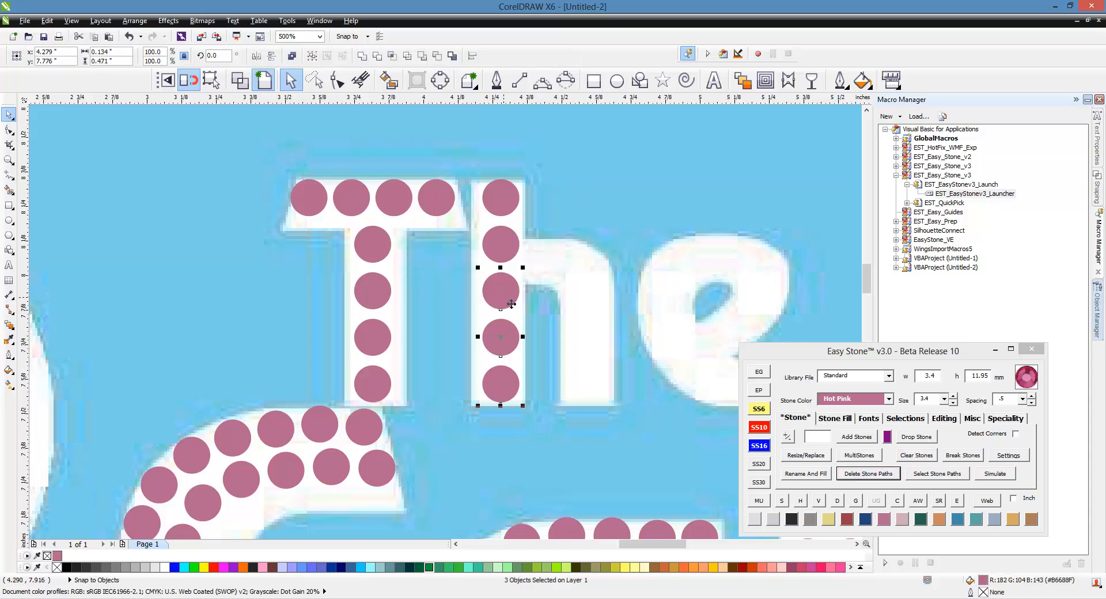
pyautogui.moveTo(501, 314); pyautogui.dragTo(505, 271)
pyautogui.scroll(2, 603, 231)
pyautogui.scroll(-2, 452, 254)
pyautogui.scroll(-1, 511, 234)
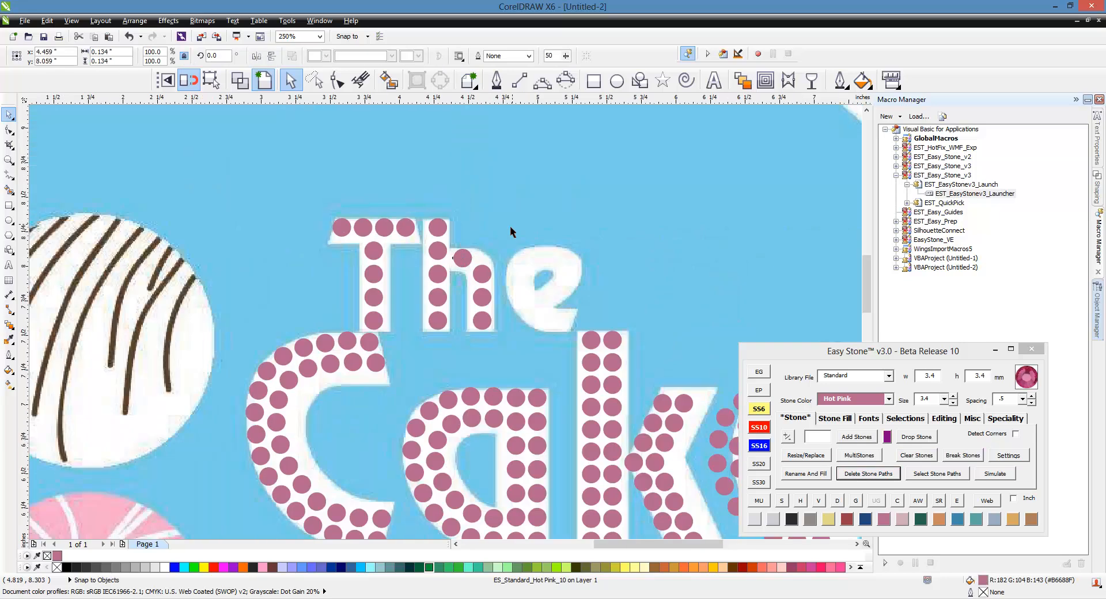
# Step: Place copied stones along the e, from its lower tail around the outer curve to the inner end
pyautogui.scroll(2, 547, 306)
pyautogui.moveTo(425, 355); pyautogui.dragTo(545, 349)
pyautogui.moveTo(546, 350); pyautogui.dragTo(573, 292)
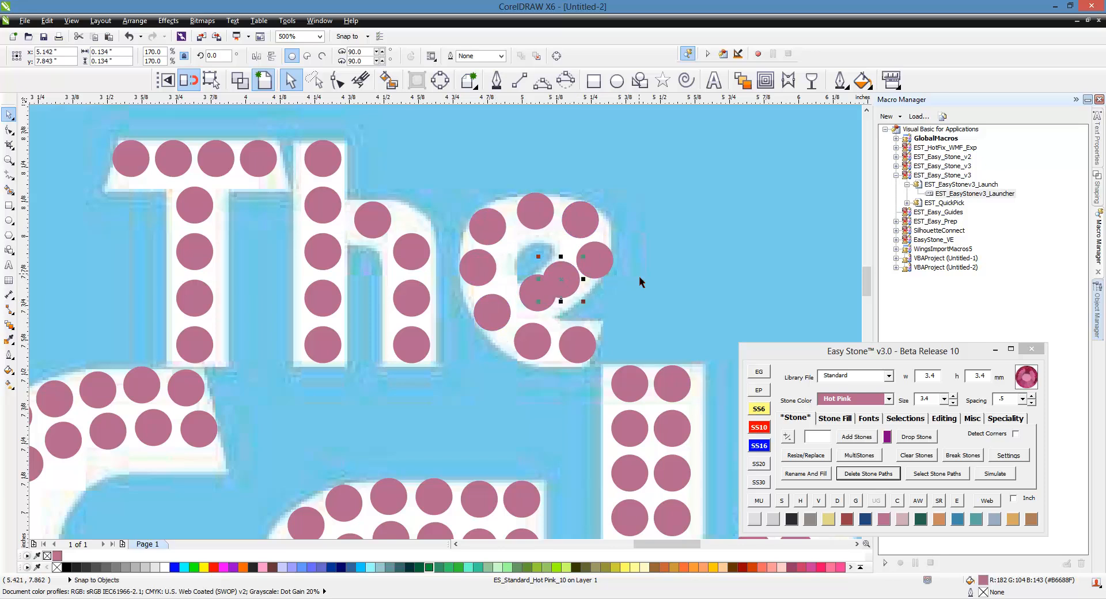
# Step: Select the e's ten stones in order from the lower tail, distribute them evenly along a path, and delete the path
pyautogui.click(640, 278)
pyautogui.click(574, 339)
pyautogui.keyDown('shift'); pyautogui.click(537, 344); pyautogui.keyUp('shift')
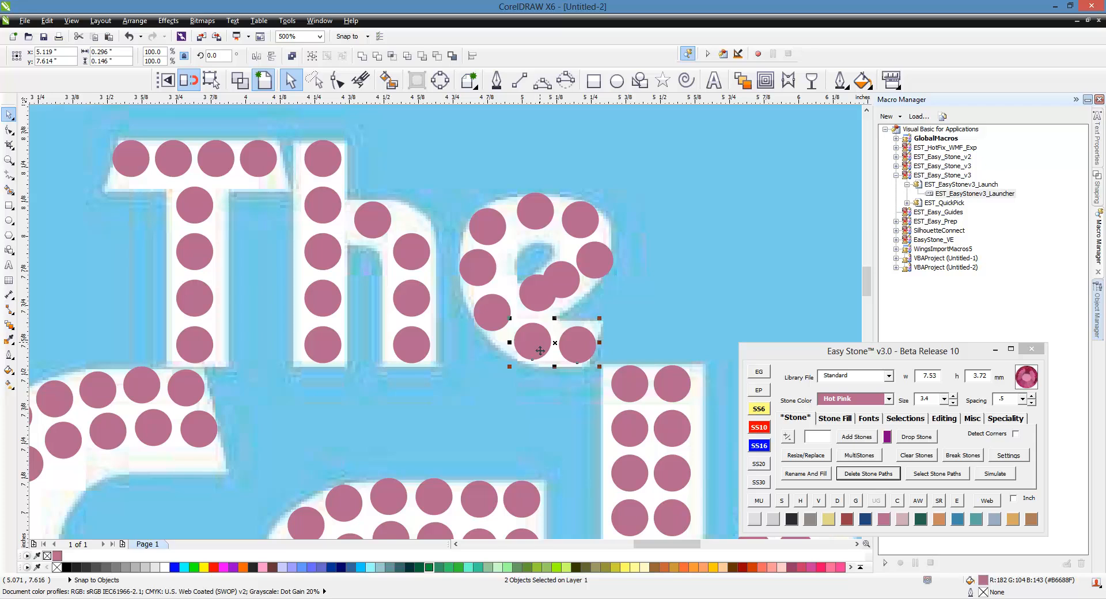
pyautogui.keyDown('shift'); pyautogui.click(489, 312); pyautogui.keyUp('shift')
pyautogui.keyDown('shift'); pyautogui.click(479, 266); pyautogui.keyUp('shift')
pyautogui.keyDown('shift'); pyautogui.click(487, 231); pyautogui.keyUp('shift')
pyautogui.keyDown('shift'); pyautogui.click(535, 213); pyautogui.keyUp('shift')
pyautogui.keyDown('shift'); pyautogui.click(593, 225); pyautogui.keyUp('shift')
pyautogui.keyDown('shift'); pyautogui.click(599, 255); pyautogui.keyUp('shift')
pyautogui.keyDown('shift'); pyautogui.click(568, 283); pyautogui.keyUp('shift')
pyautogui.keyDown('shift'); pyautogui.click(534, 305); pyautogui.keyUp('shift')
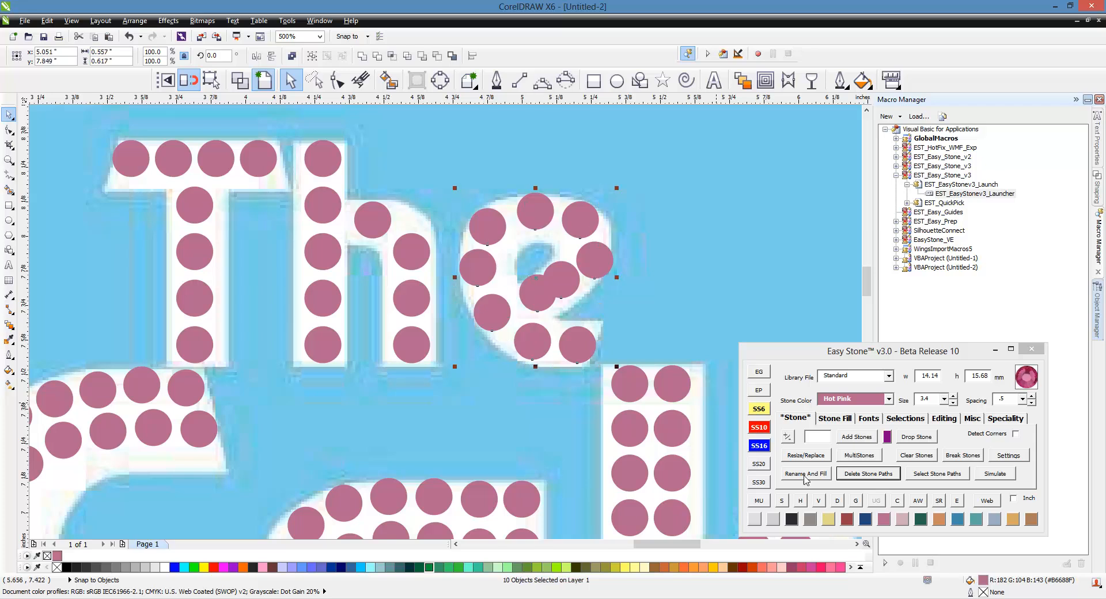
pyautogui.click(837, 500)
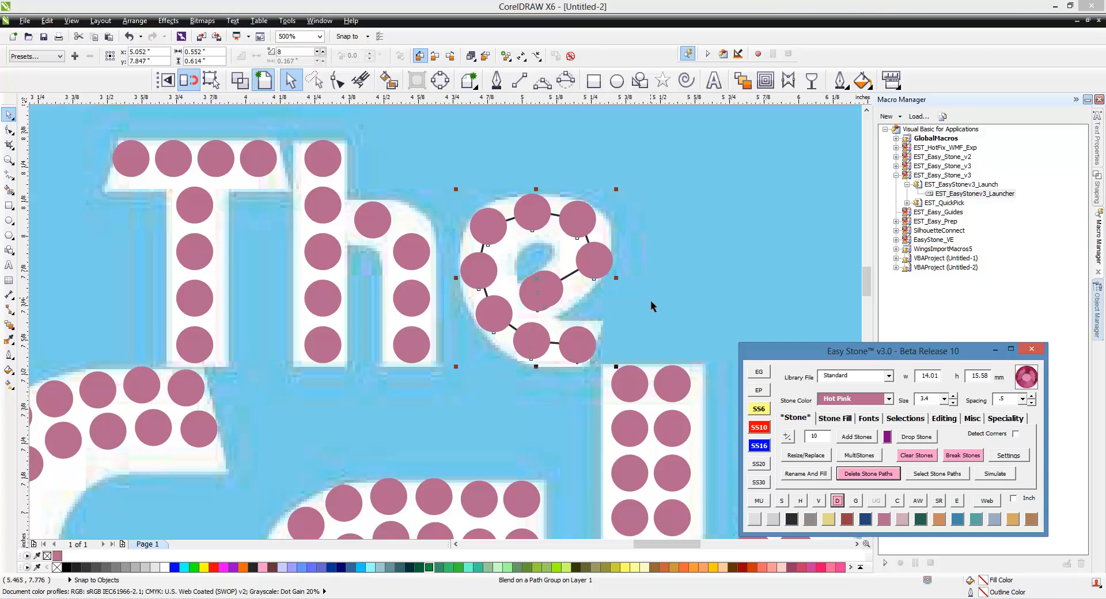
pyautogui.click(868, 474)
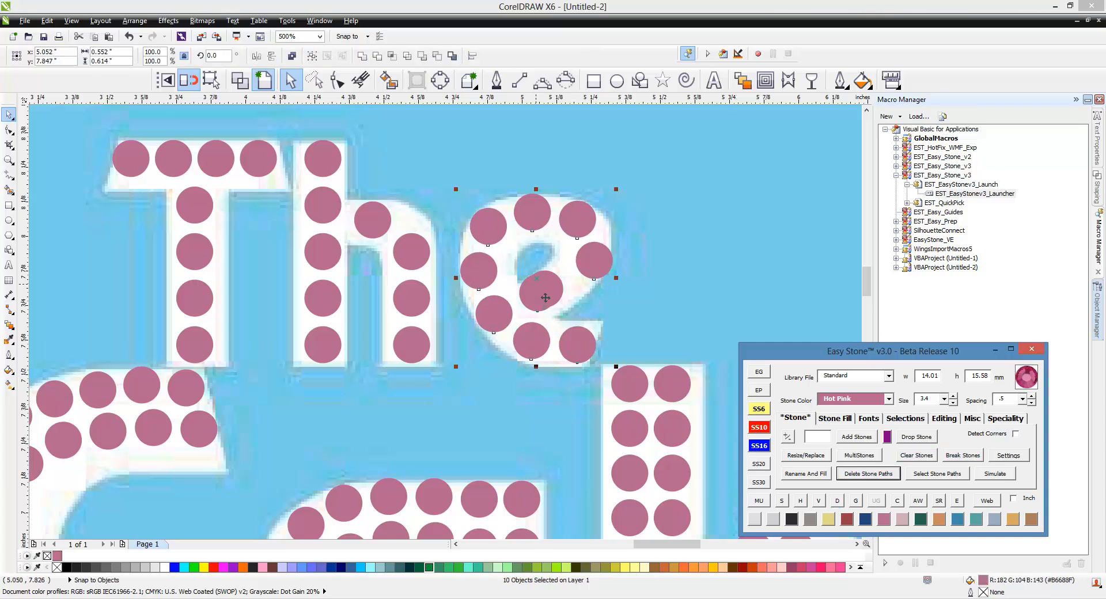
# Step: Pull the overlapping stones at the e's inner end apart and remove the extra one
pyautogui.click(570, 302)
pyautogui.scroll(1, 544, 279)
pyautogui.moveTo(571, 302); pyautogui.dragTo(605, 289)
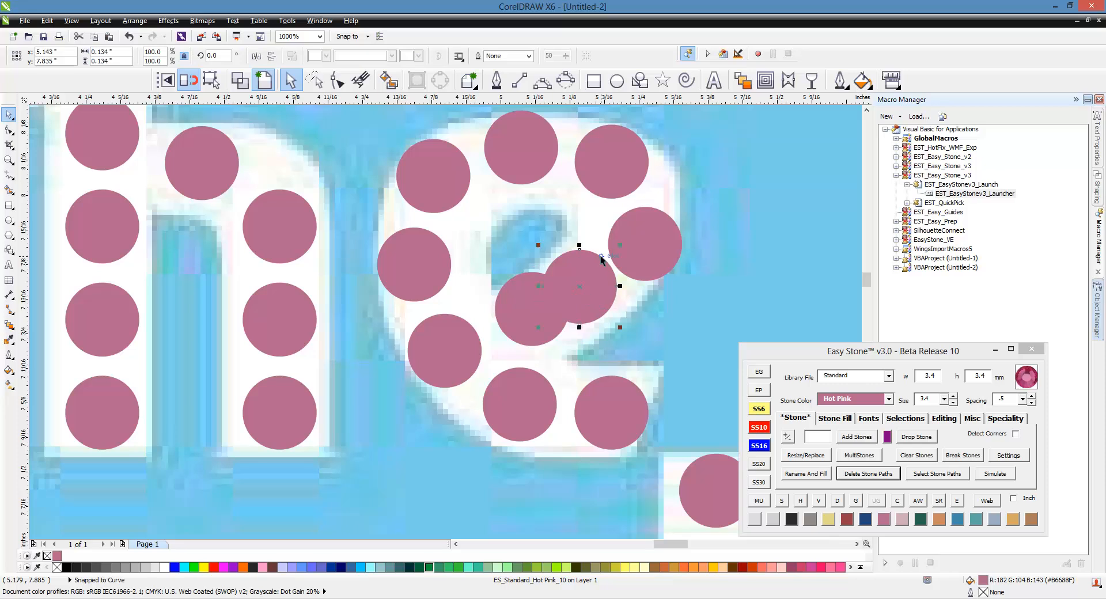
pyautogui.scroll(-1, 601, 259)
pyautogui.press('Escape')
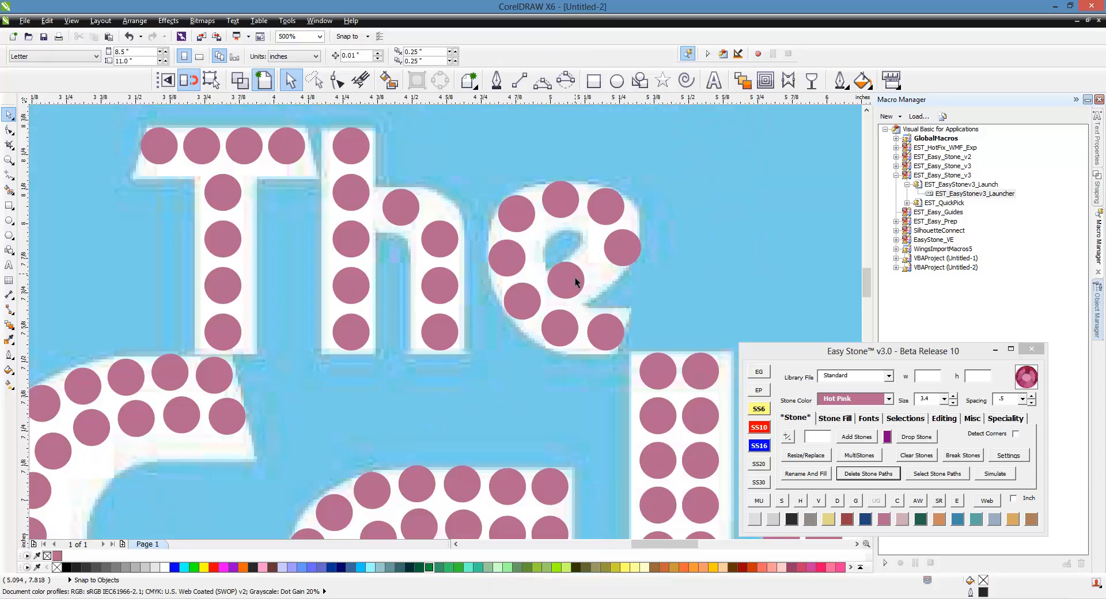
# Step: Spread the e's upper stones outward and add a copied stone between its right curve and inner end
pyautogui.scroll(1, 572, 271)
pyautogui.scroll(-1, 555, 226)
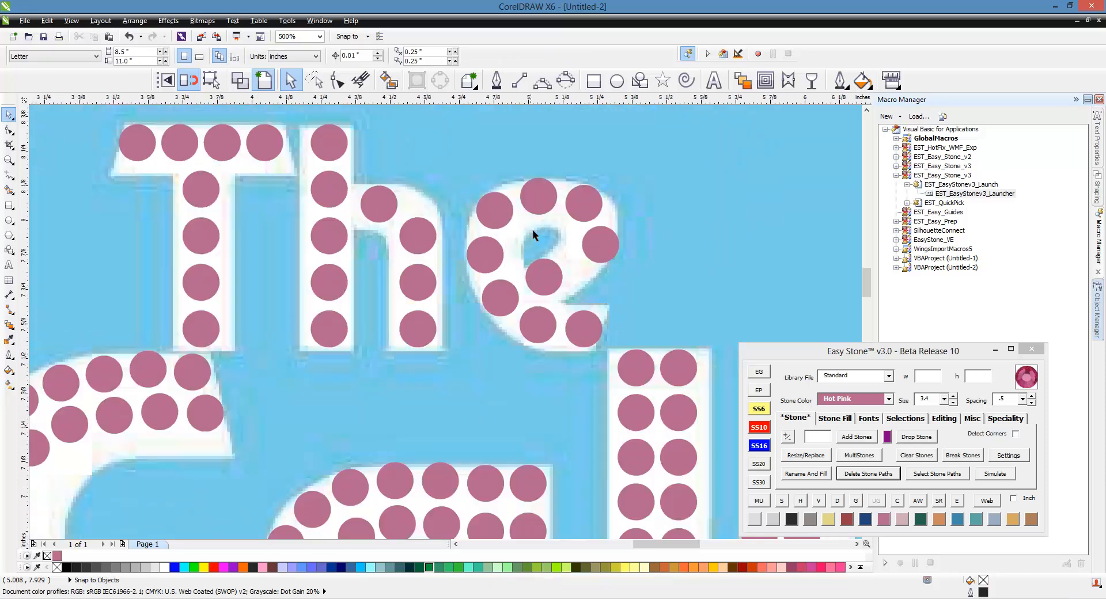
pyautogui.scroll(1, 533, 233)
pyautogui.click(459, 214)
pyautogui.moveTo(460, 213); pyautogui.dragTo(445, 211)
pyautogui.moveTo(534, 187); pyautogui.dragTo(511, 171)
pyautogui.moveTo(617, 202); pyautogui.dragTo(600, 173)
pyautogui.moveTo(662, 288); pyautogui.dragTo(682, 233)
pyautogui.rightClick(628, 313)
pyautogui.moveTo(678, 228); pyautogui.dragTo(616, 343)
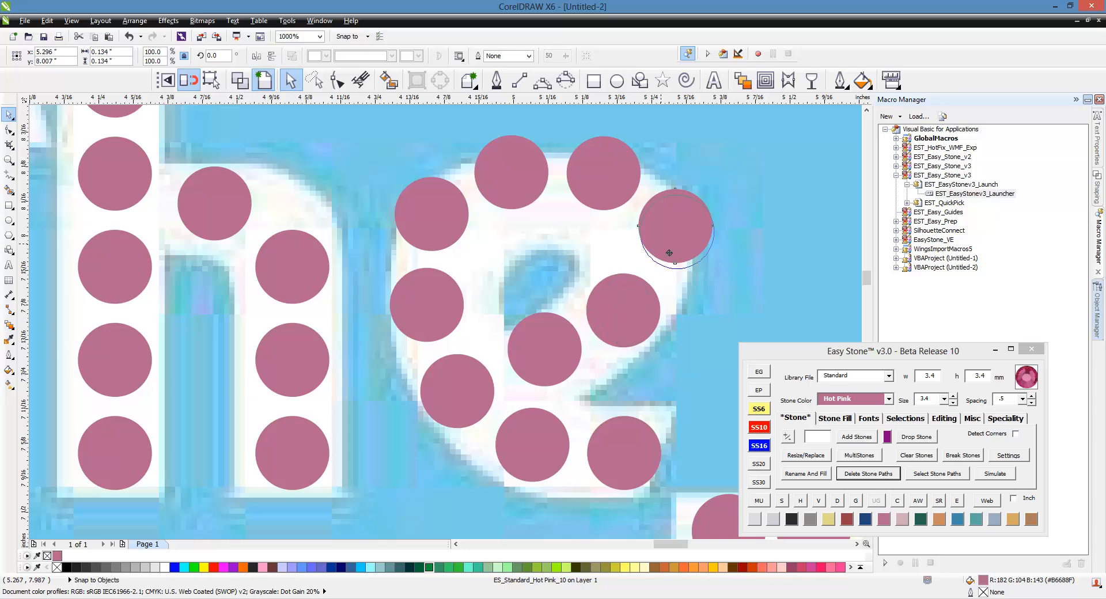
# Step: Nudge the stones on the e's upper curve to even out the gaps between them
pyautogui.moveTo(659, 241); pyautogui.dragTo(660, 249)
pyautogui.click(611, 199)
pyautogui.moveTo(610, 195); pyautogui.dragTo(611, 195)
pyautogui.moveTo(535, 185); pyautogui.dragTo(542, 182)
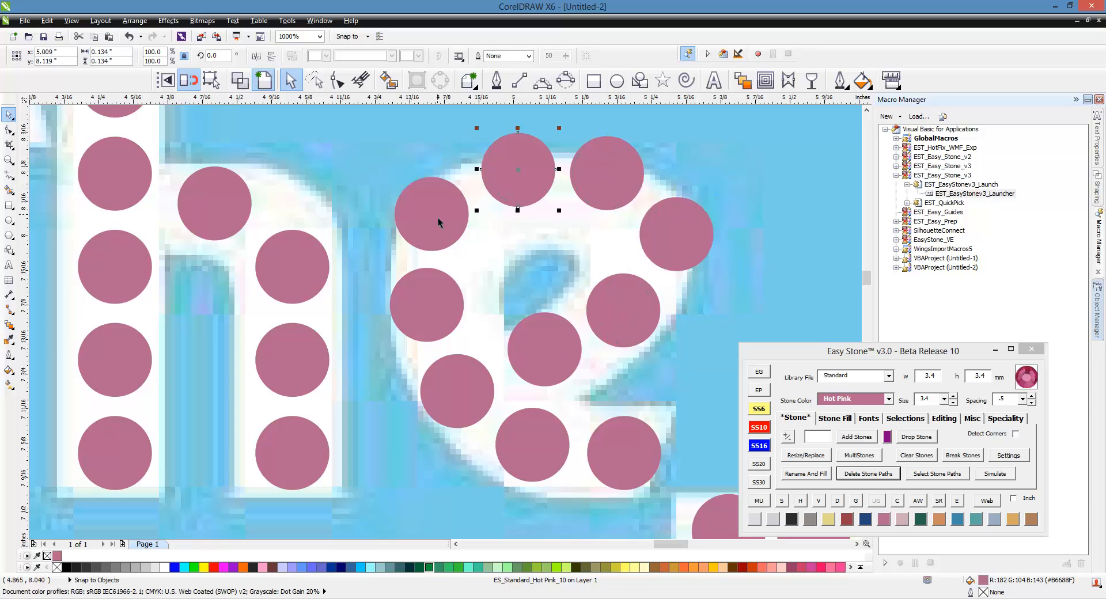
pyautogui.moveTo(439, 219); pyautogui.dragTo(435, 219)
# Step: Select all the lettering stones and place a copy of them to the right of the logo
pyautogui.scroll(-1, 459, 217)
pyautogui.press('Escape')
pyautogui.scroll(-3, 573, 261)
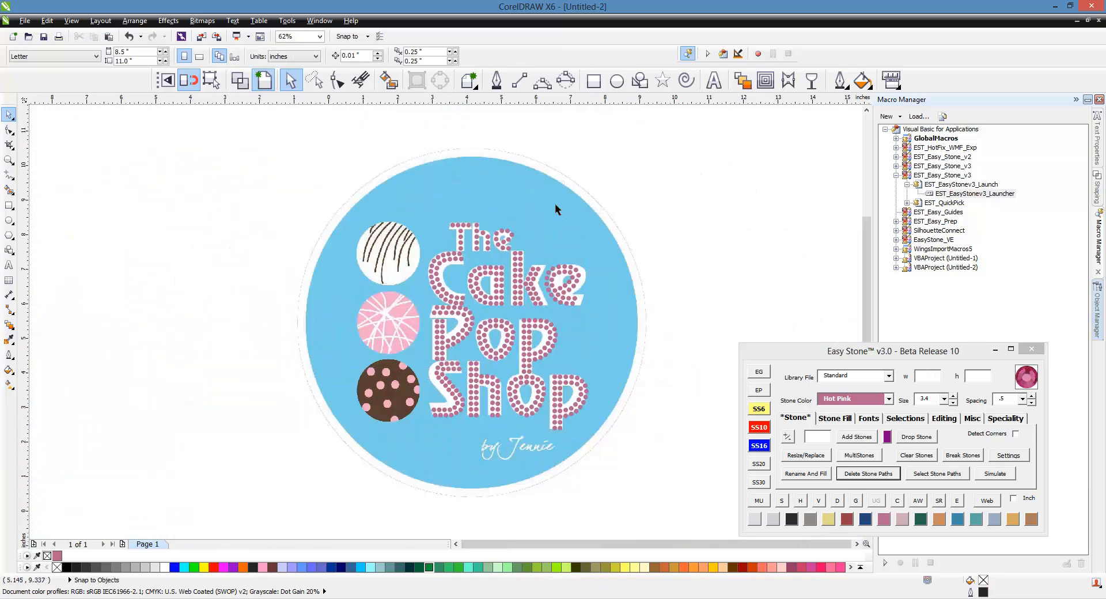
pyautogui.moveTo(700, 180); pyautogui.dragTo(396, 456)
pyautogui.scroll(-1, 262, 377)
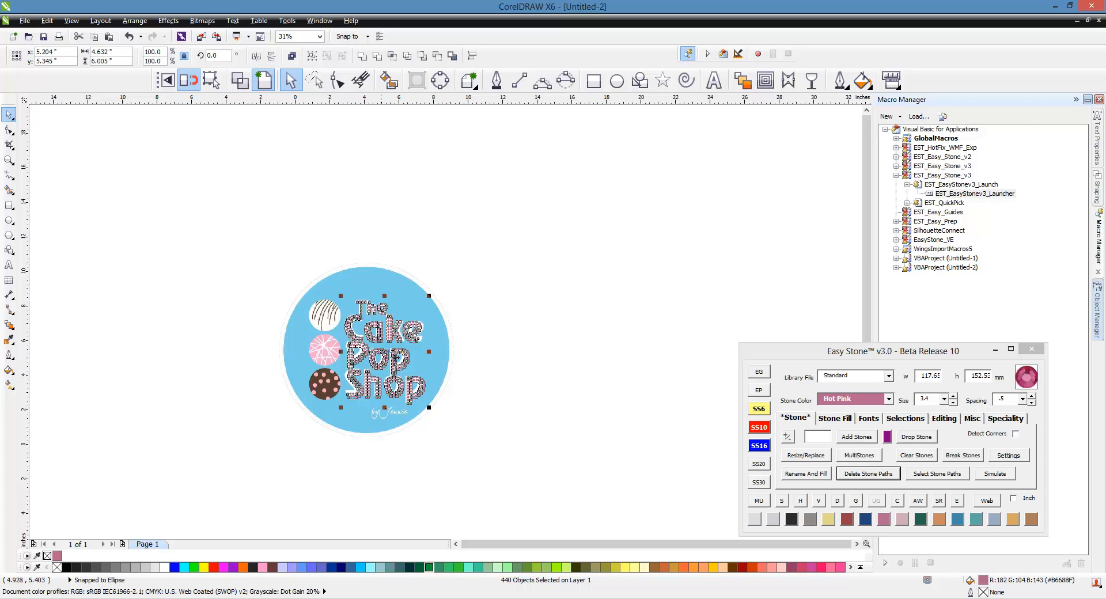
pyautogui.moveTo(400, 369); pyautogui.dragTo(575, 372)
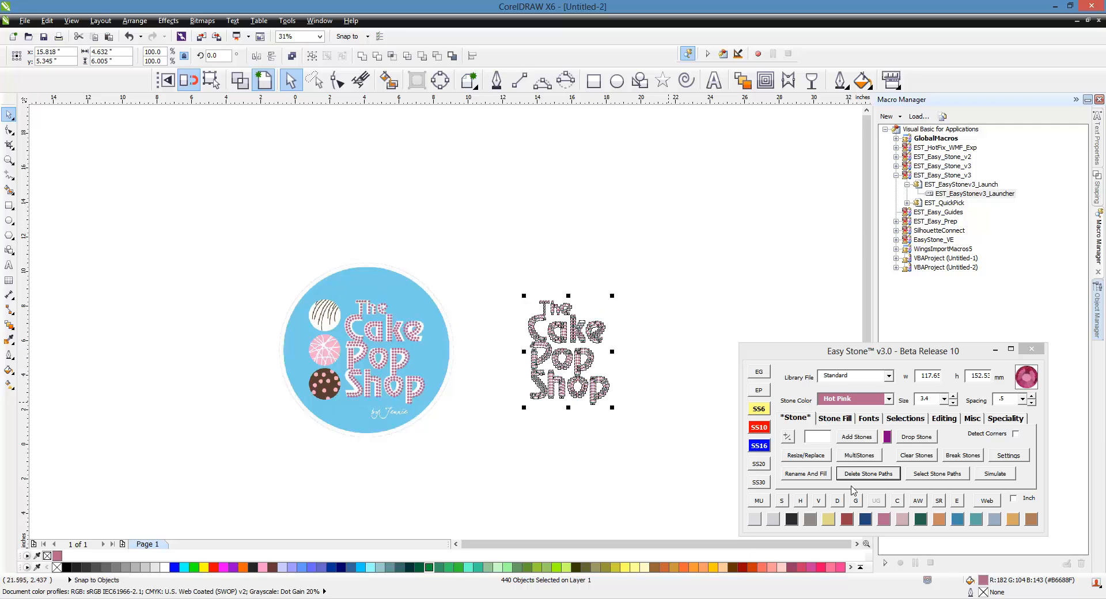
# Step: Place a black background rectangle behind the copied stone lettering
pyautogui.click(919, 500)
pyautogui.click(897, 500)
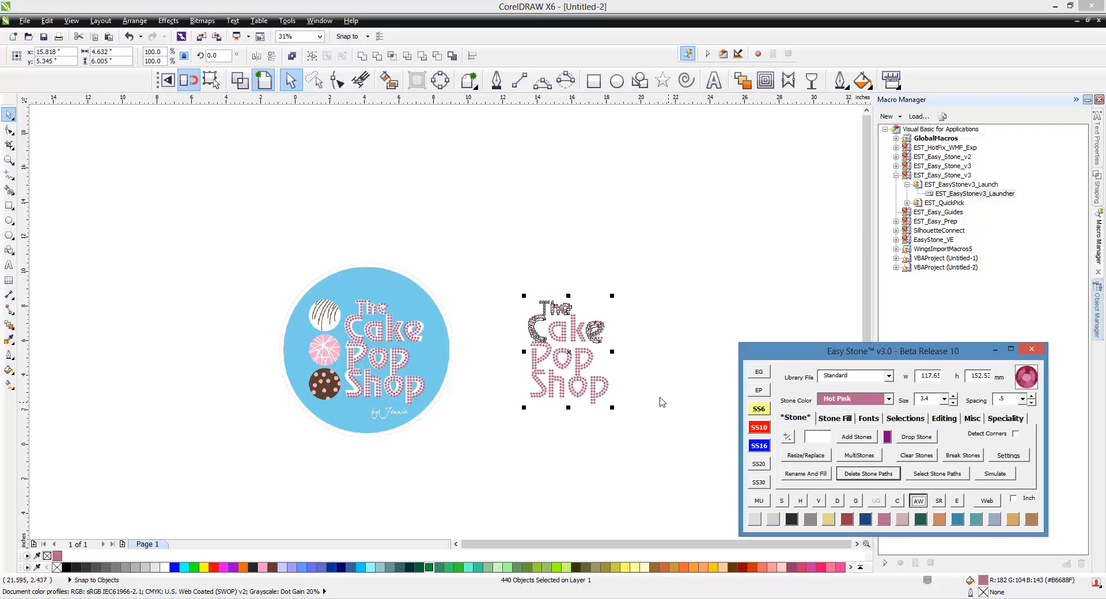
pyautogui.click(644, 458)
pyautogui.moveTo(489, 293); pyautogui.dragTo(648, 427)
pyautogui.click(897, 500)
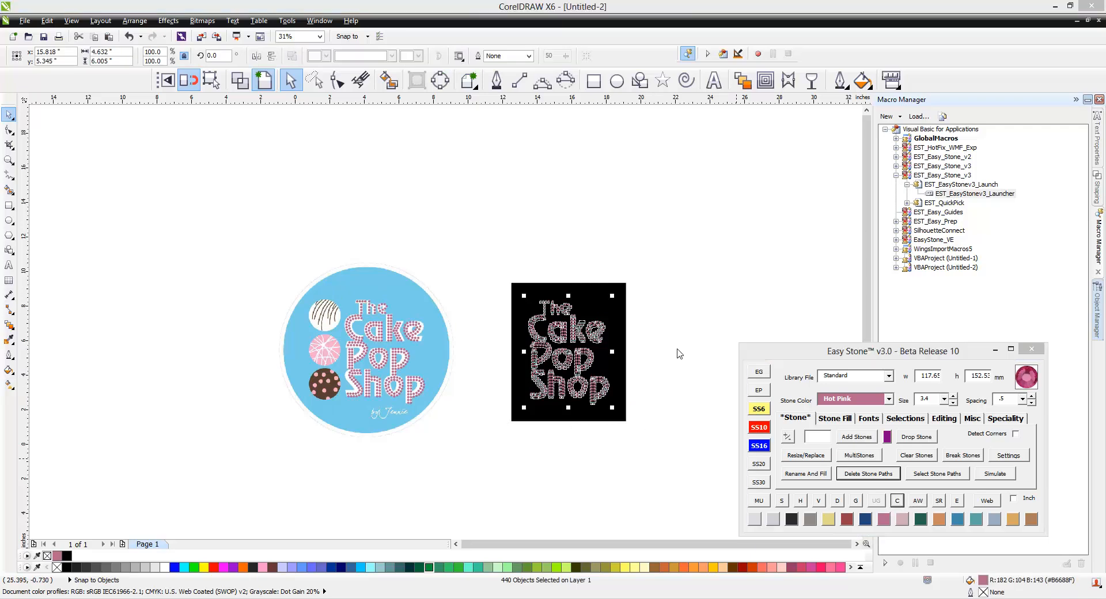
pyautogui.click(650, 333)
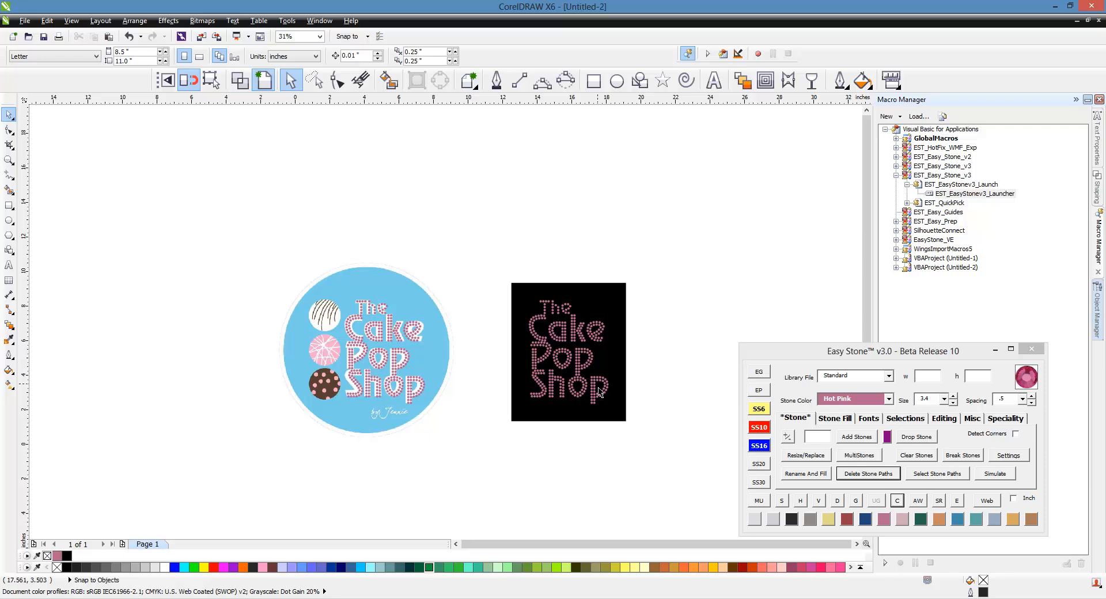
# Step: Select all the copied lettering stones on the black background and recolor them to Crystal
pyautogui.scroll(2, 598, 385)
pyautogui.moveTo(378, 197); pyautogui.dragTo(689, 453)
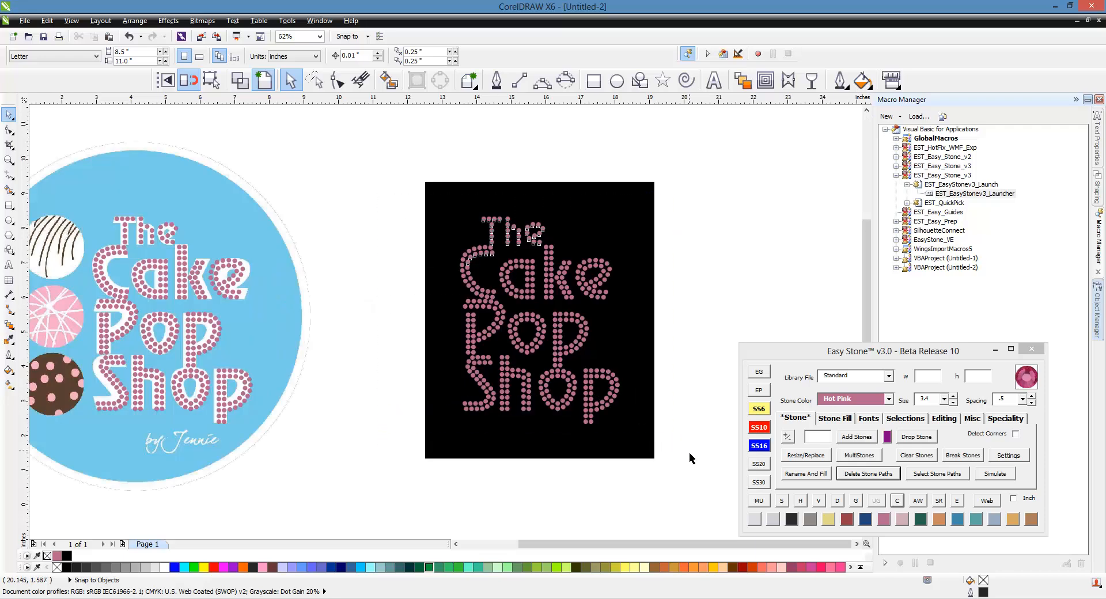
pyautogui.click(754, 518)
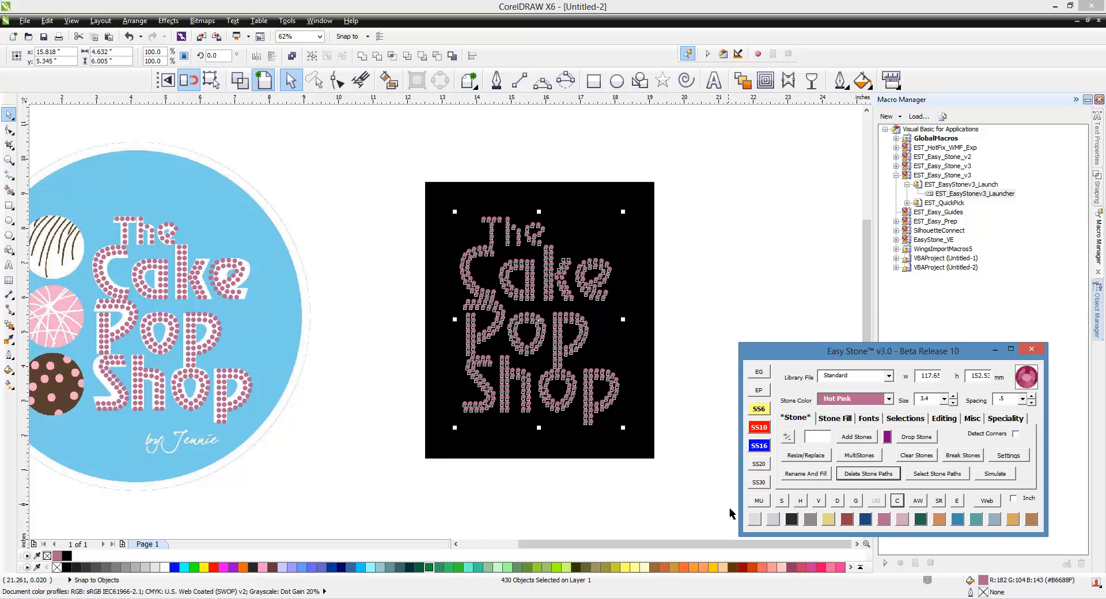
pyautogui.click(754, 518)
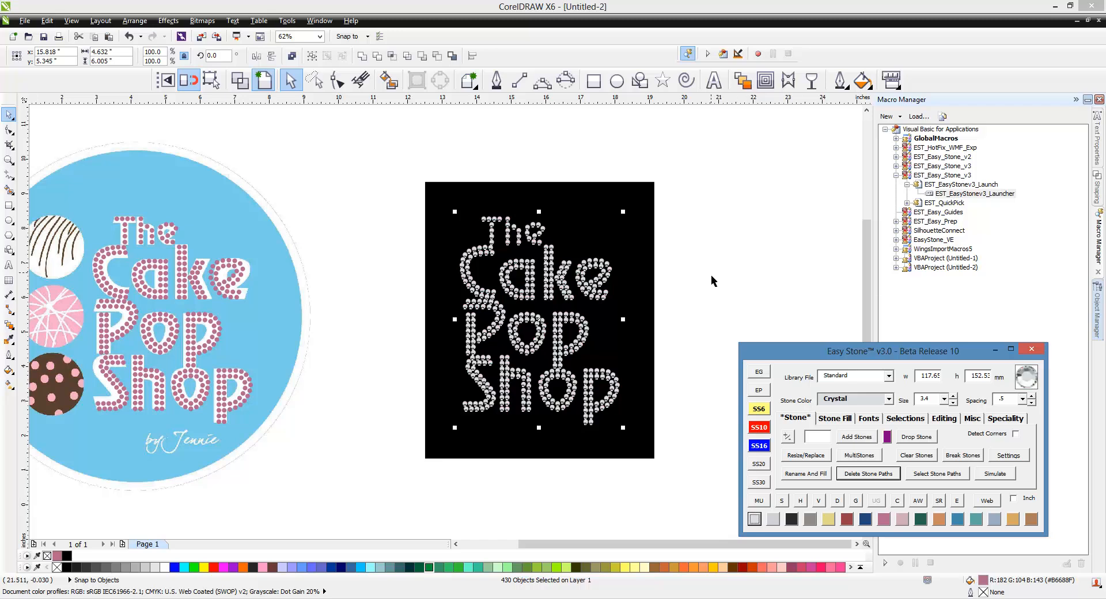
# Step: Select the Crystal lettering with its black background and generate a watermarked mockup labelled with the design's width and height
pyautogui.click(337, 170)
pyautogui.moveTo(375, 154); pyautogui.dragTo(687, 499)
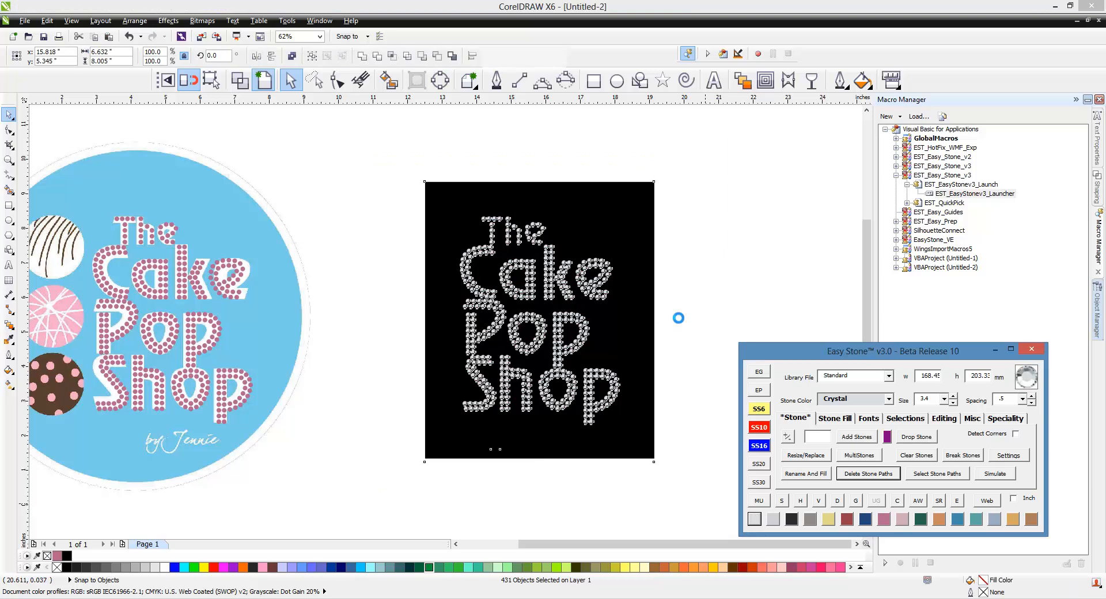
pyautogui.click(669, 313)
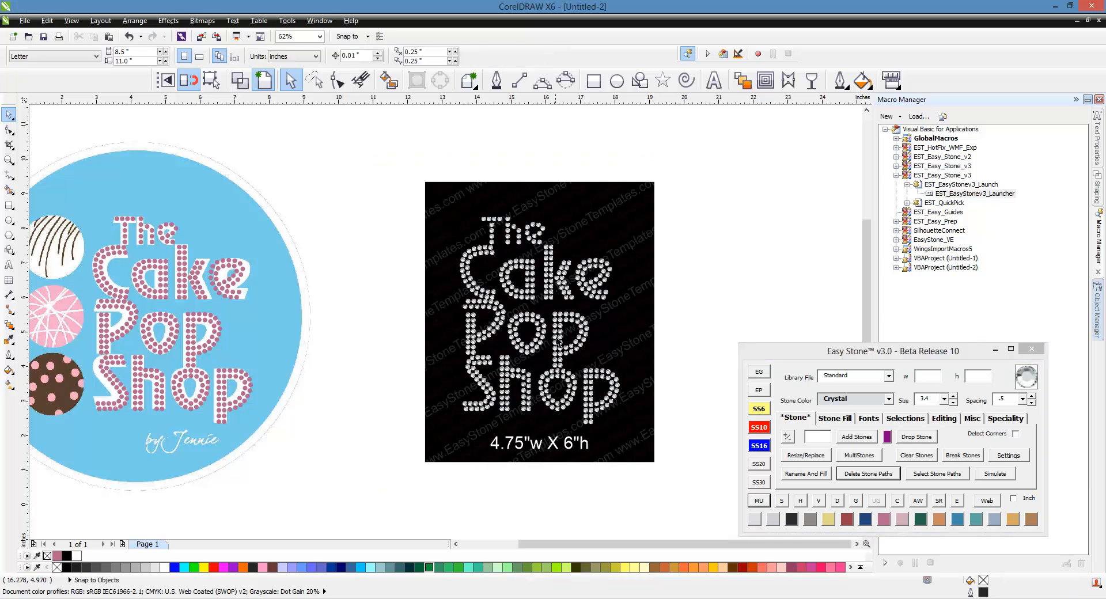
pyautogui.scroll(2, 558, 343)
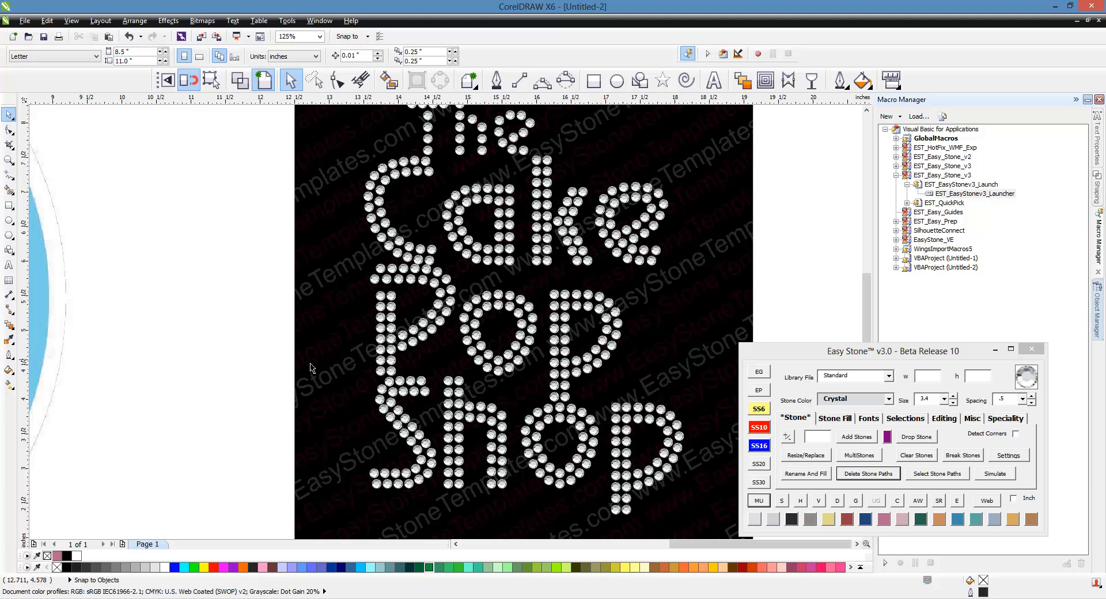
pyautogui.scroll(-1, 311, 367)
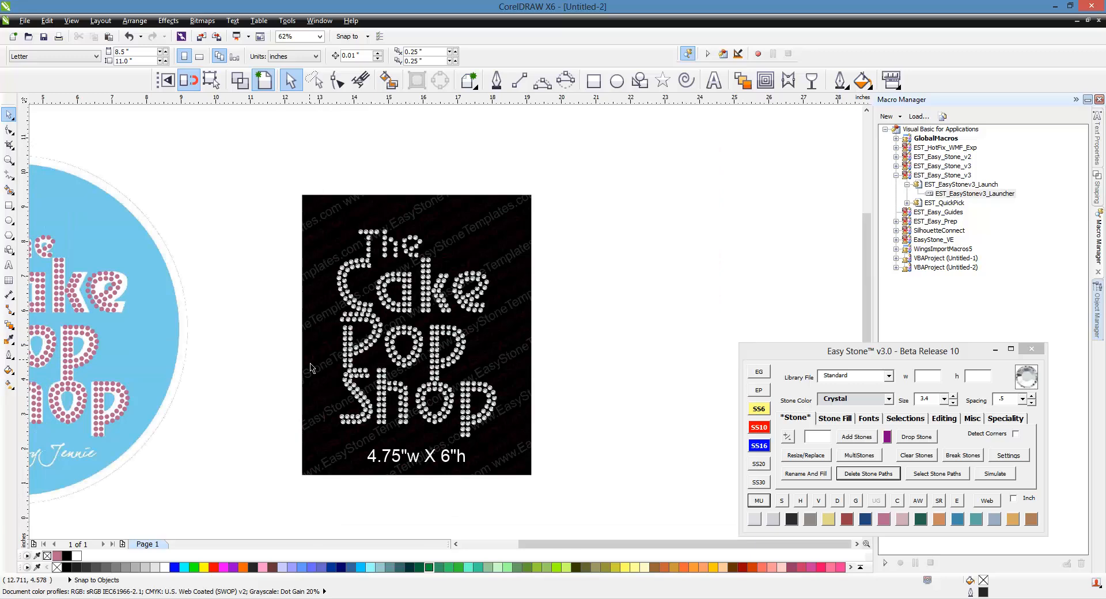